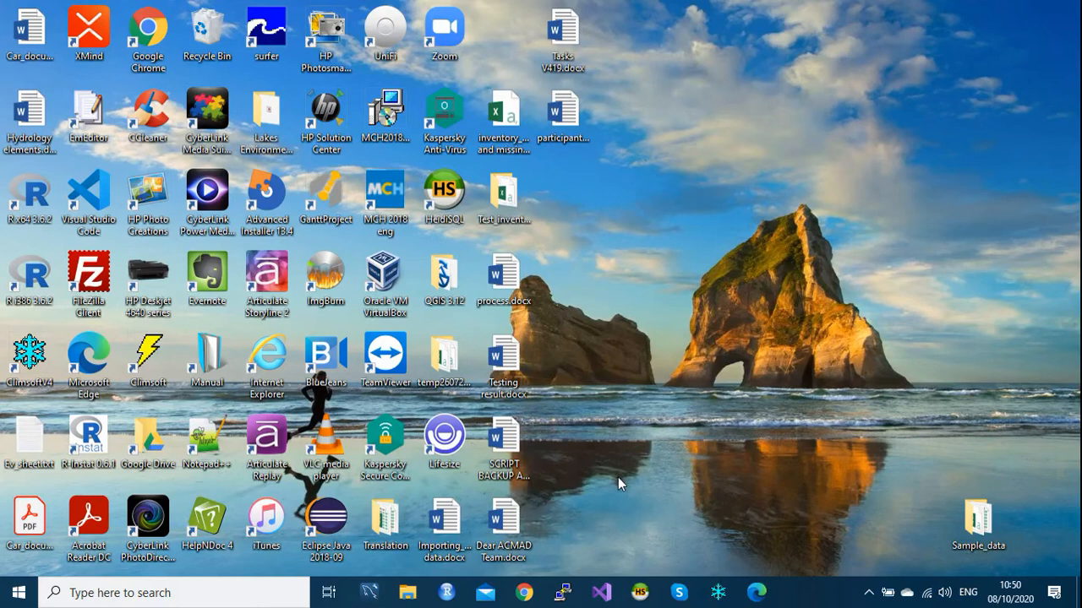
Open the Values_Single_Column folder inside Sample_data > Data_Text_files > Data > Hourly_data.
double_click(969, 538)
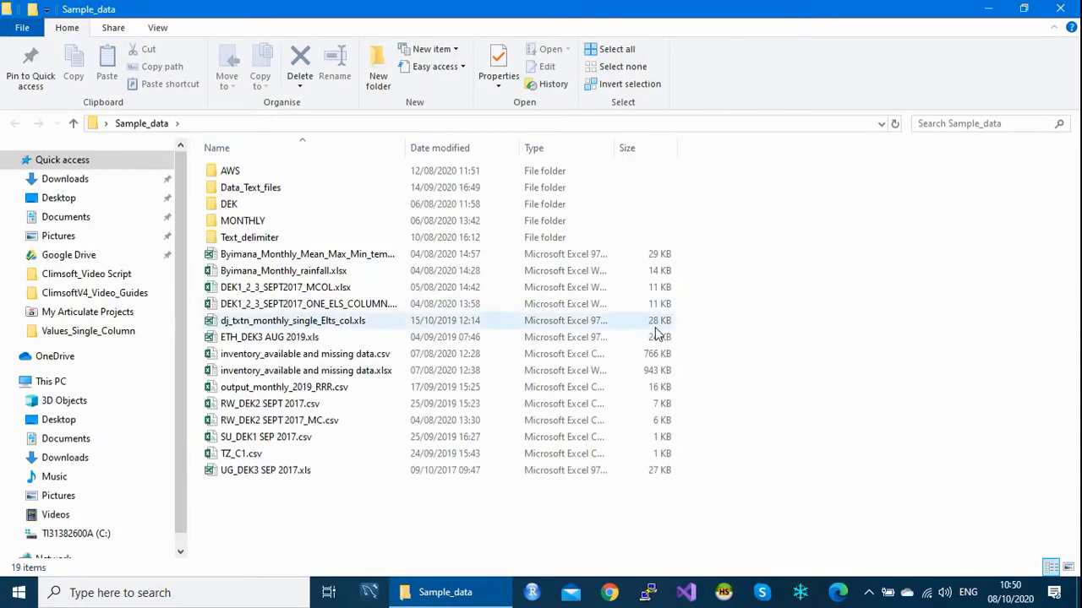
double_click(250, 187)
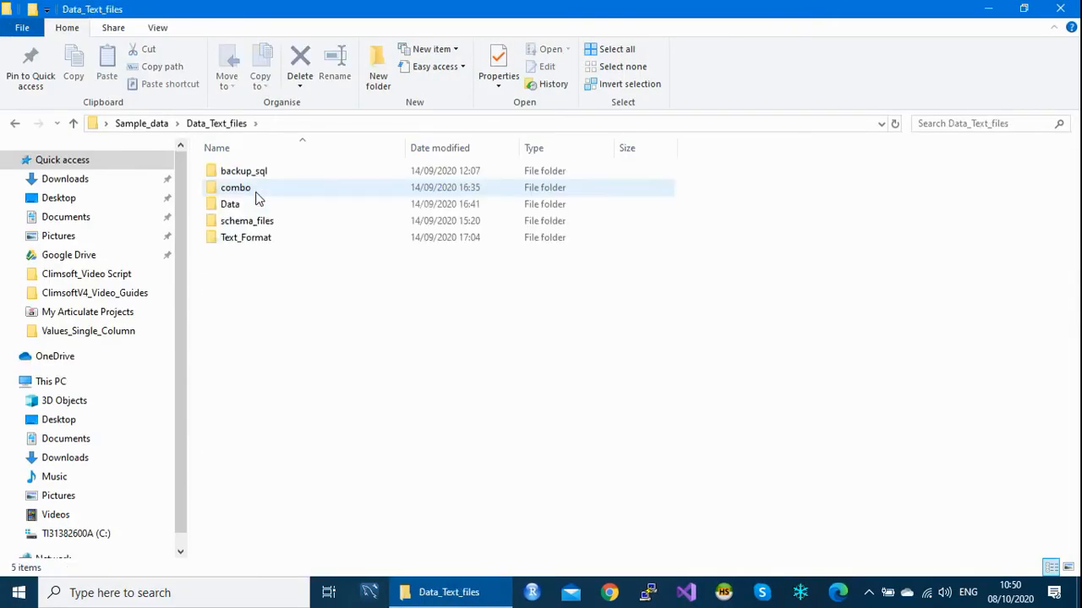
double_click(250, 204)
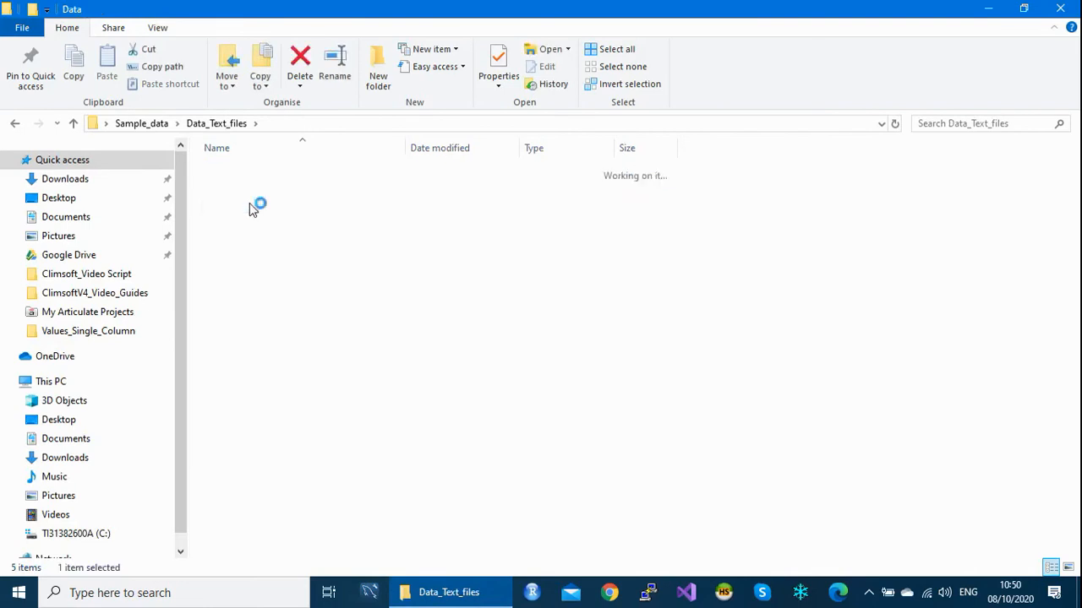
double_click(253, 192)
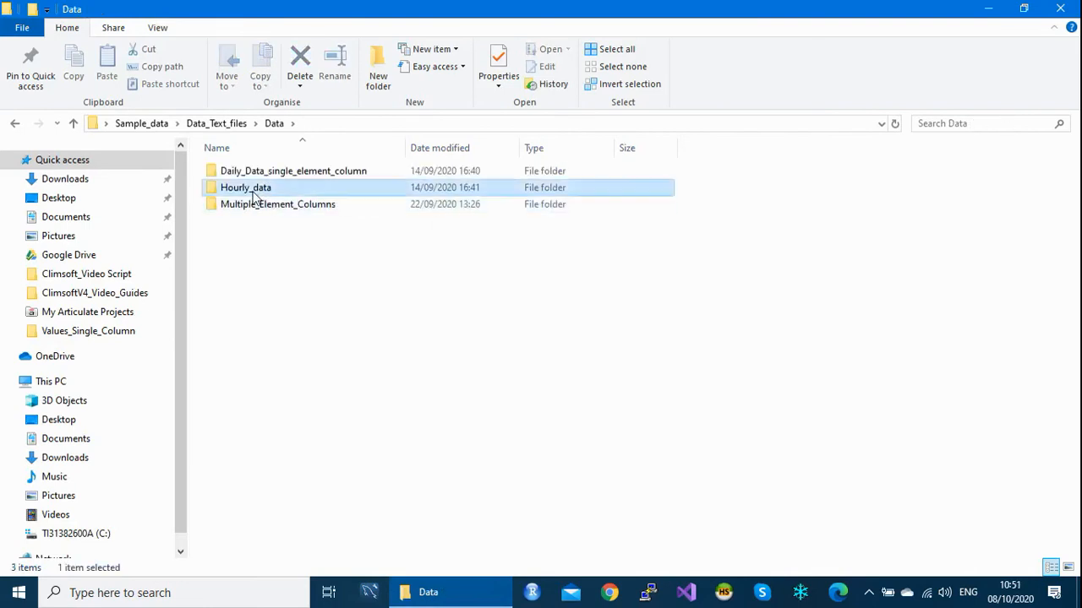
double_click(254, 193)
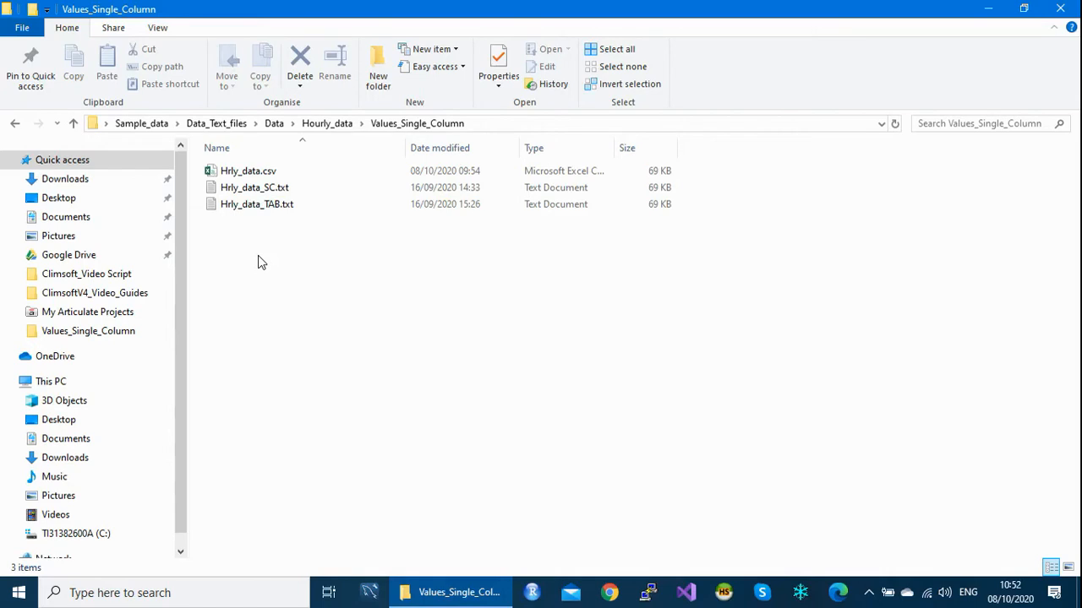
Open Hrly_data.csv in Notepad and move its window higher on the screen.
left_click(239, 176)
right_click(237, 174)
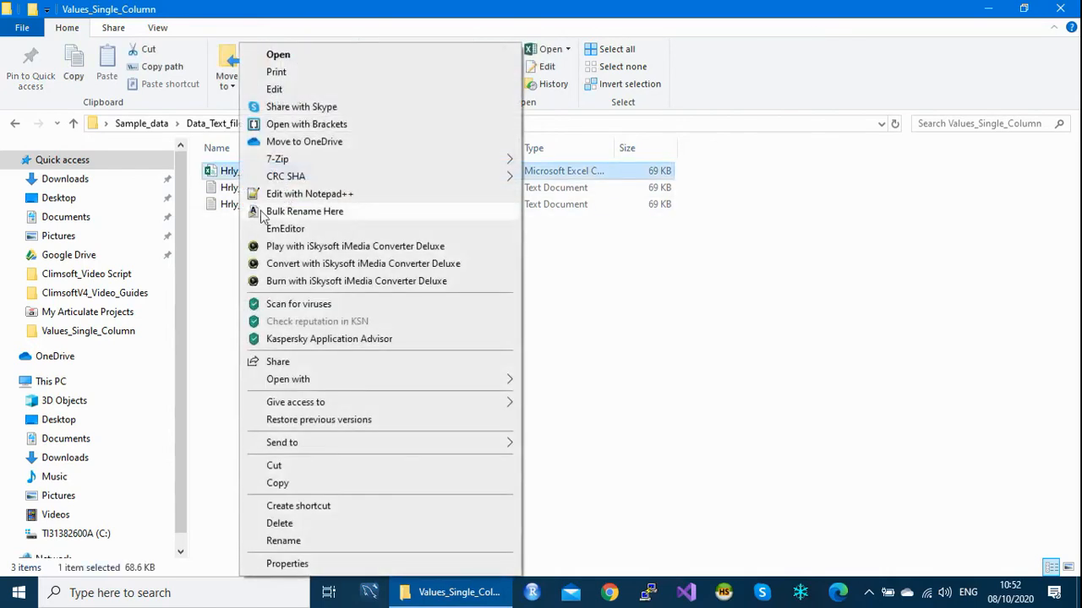
mouse_move(308, 385)
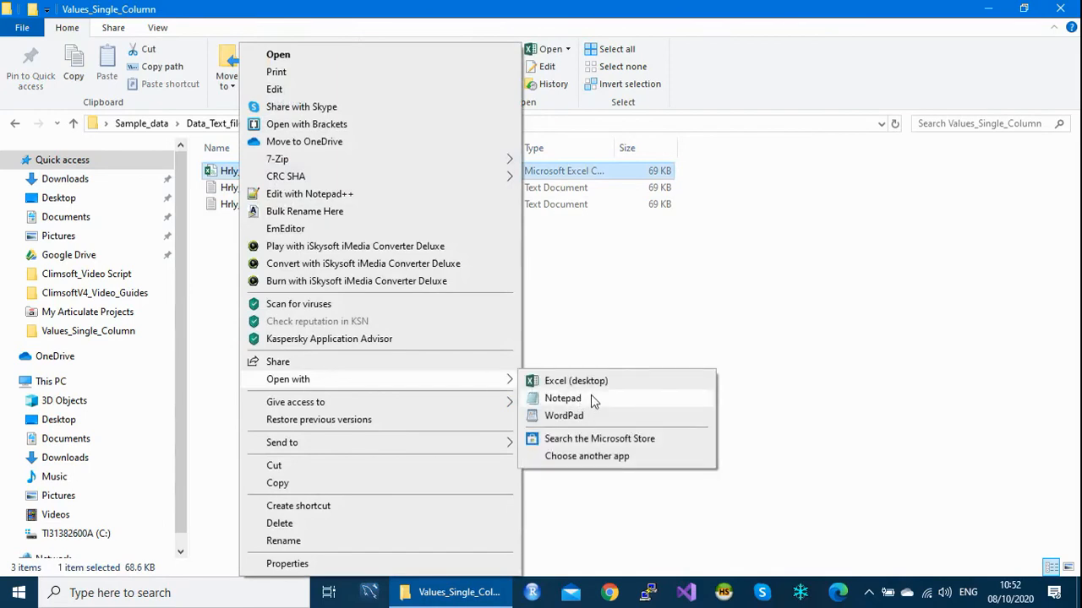
left_click(563, 398)
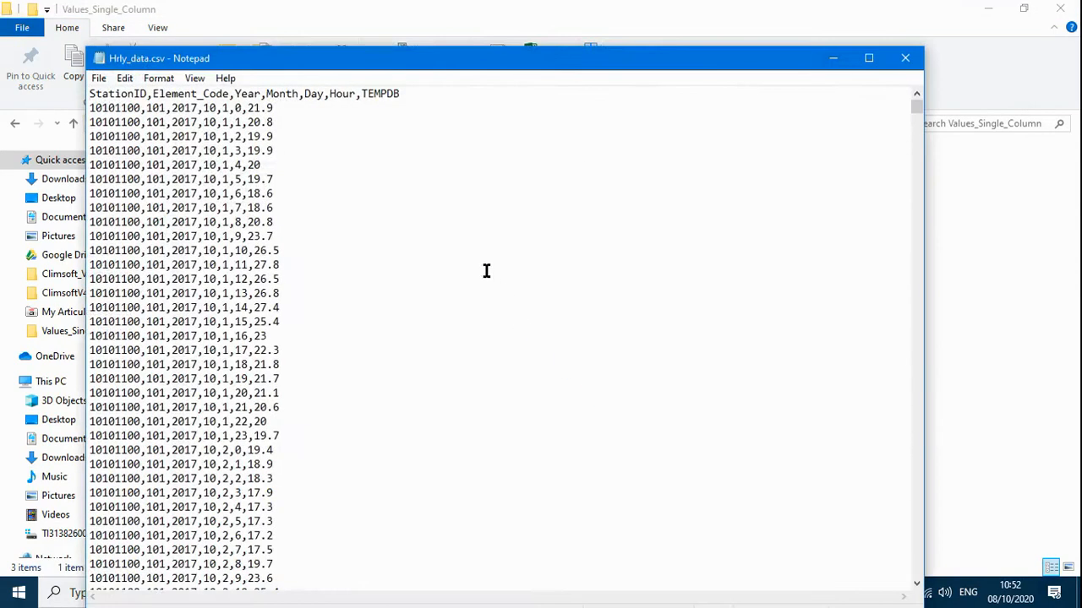
left_click_drag(534, 67, 543, 32)
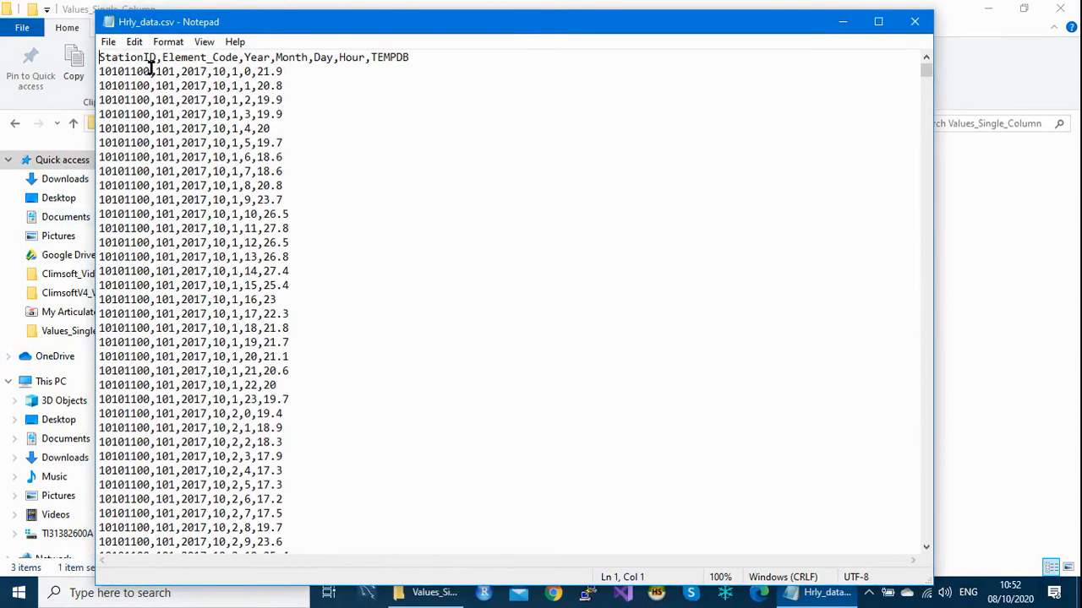
Examine which delimiter separates the values in the first data row of Hrly_data.csv, and close the file.
left_click_drag(156, 72, 151, 72)
left_click(180, 72)
left_click_drag(178, 72, 174, 72)
left_click(211, 72)
left_click(230, 72)
left_click_drag(230, 72, 239, 74)
left_click(919, 23)
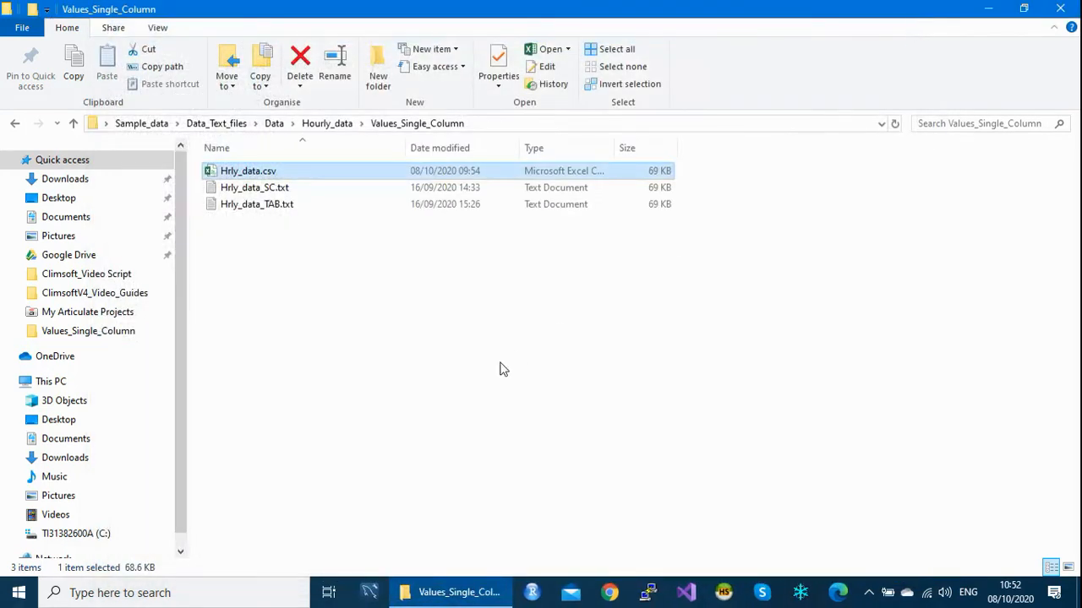
Open Hrly_data_SC.txt from the Values_Single_Column folder in Notepad.
left_click(262, 192)
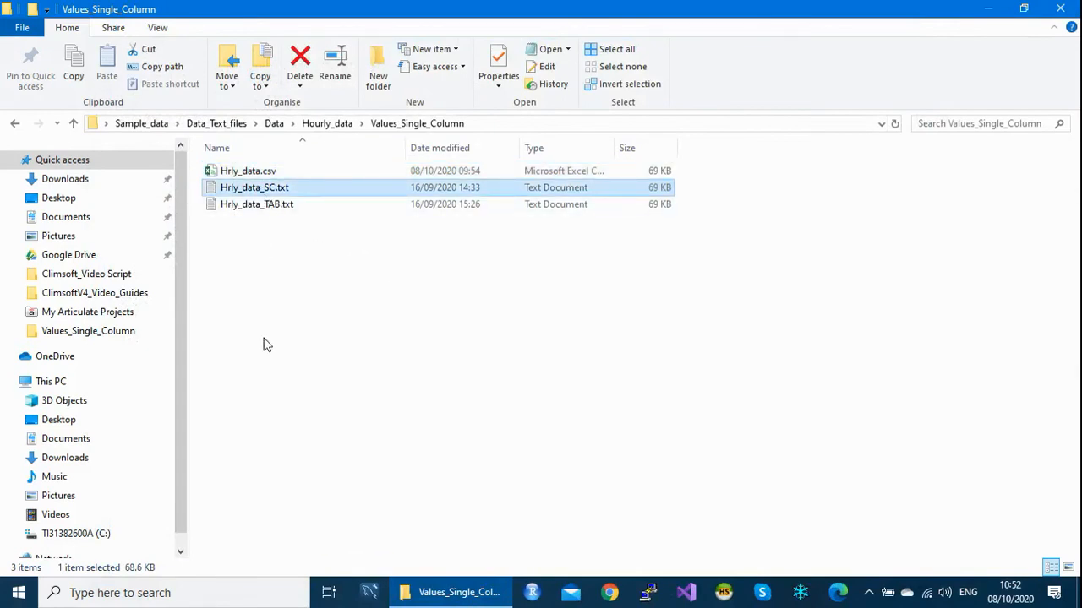
right_click(247, 191)
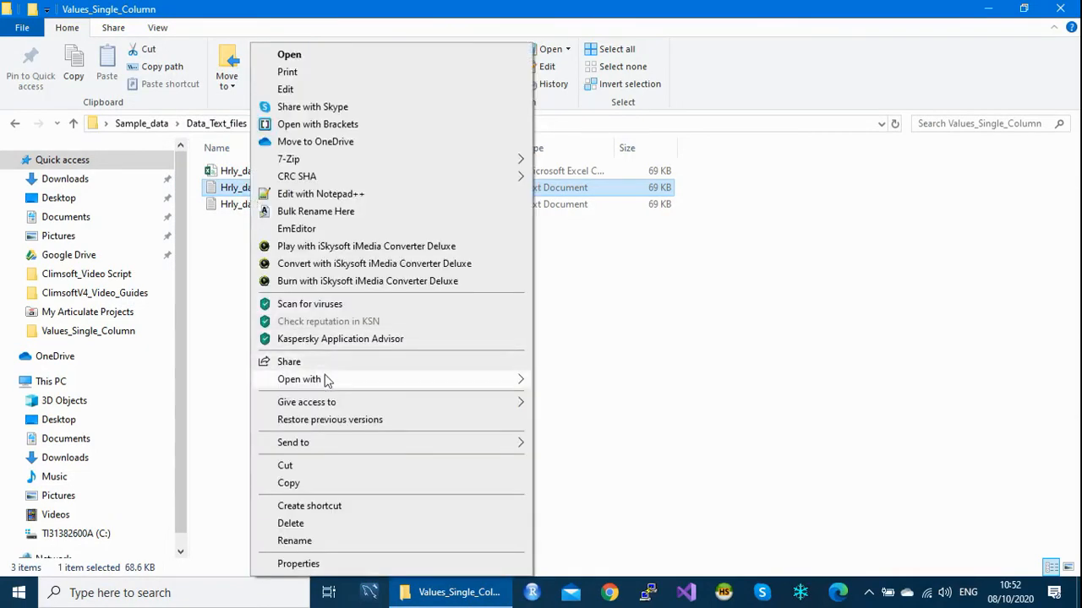
mouse_move(327, 381)
left_click(572, 415)
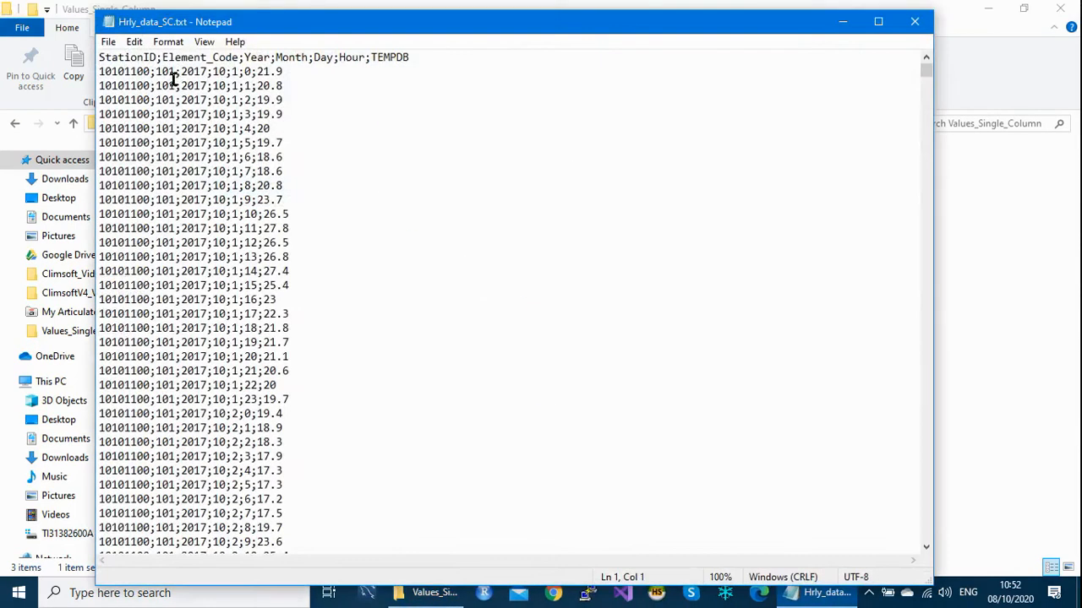
Examine the delimiter between the values in the first data row of Hrly_data_SC.txt, and close the file.
left_click(155, 71)
left_click_drag(154, 71, 148, 71)
left_click(181, 74)
left_click_drag(181, 73, 226, 73)
left_click(234, 73)
left_click(913, 28)
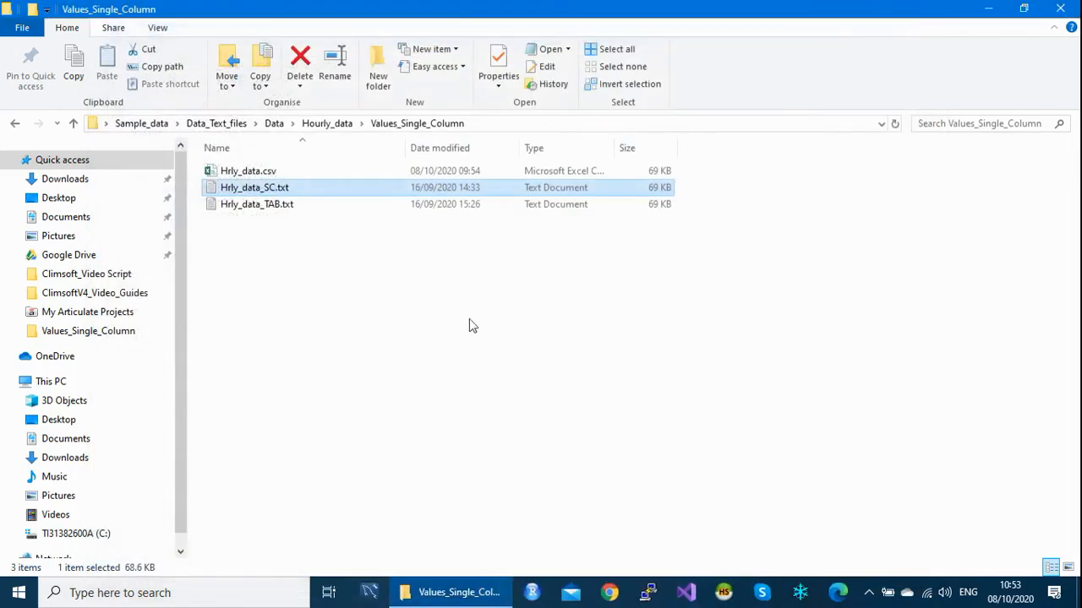
Open Hrly_data_TAB.txt in Notepad, examine the spacing between its StationID and Element_Code values, and close the file.
left_click(244, 209)
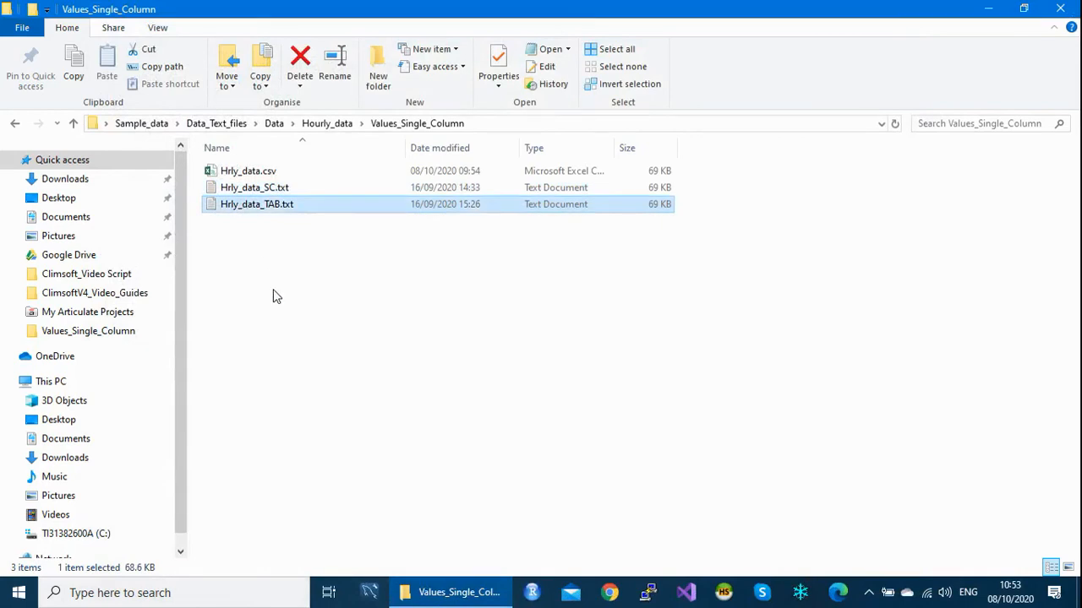
right_click(261, 212)
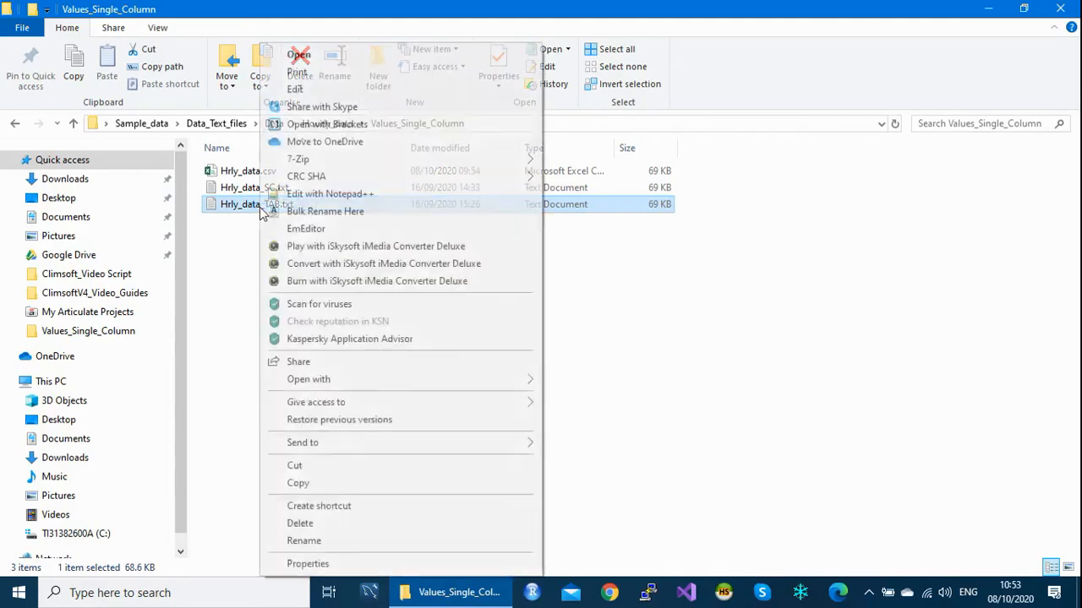
mouse_move(313, 380)
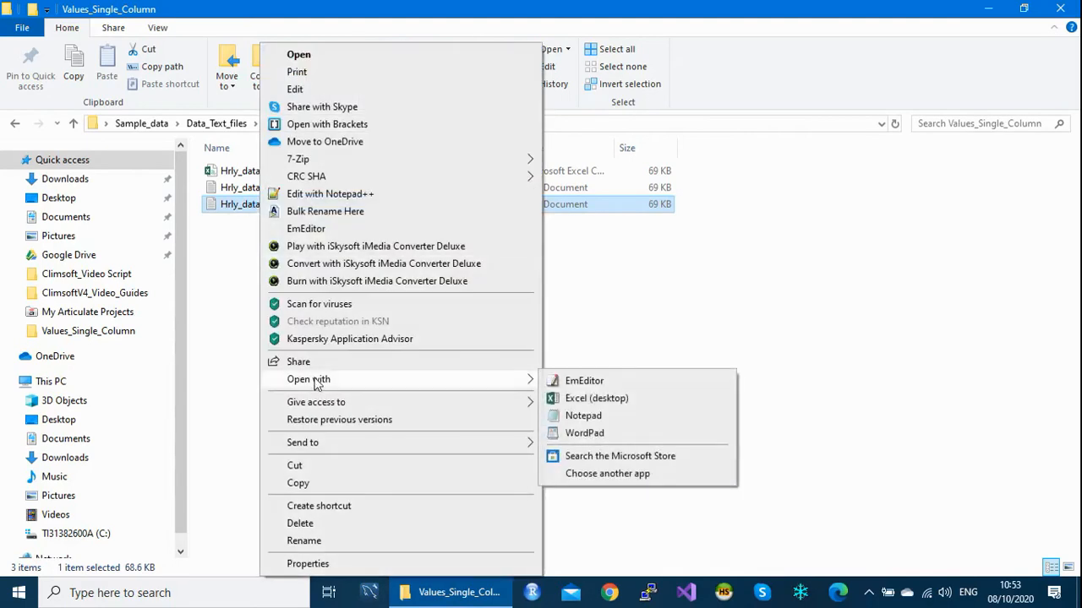
left_click(603, 414)
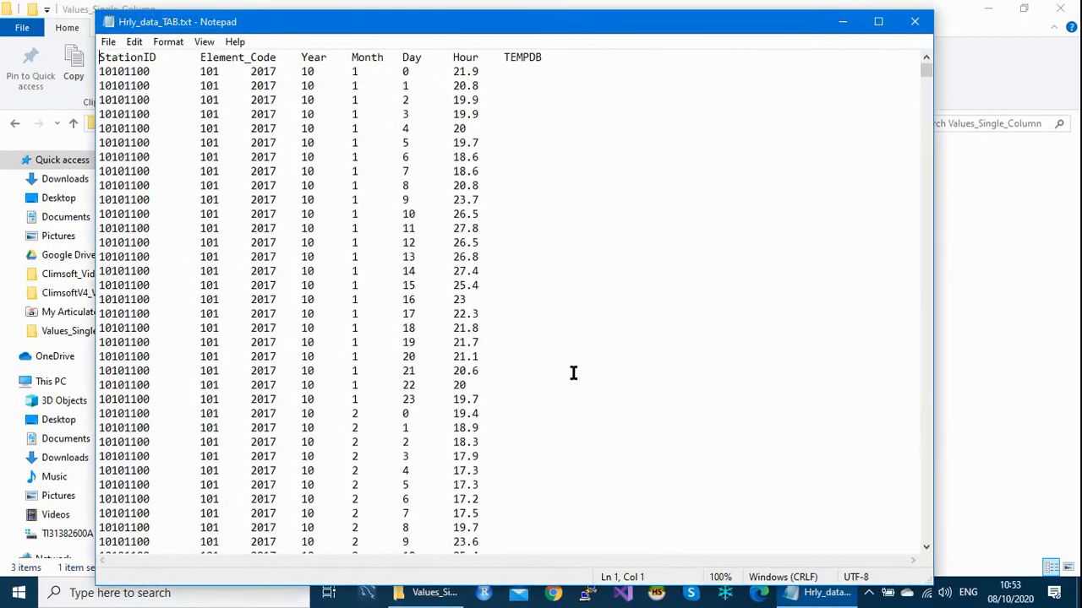
left_click(151, 100)
left_click(203, 100)
left_click(914, 21)
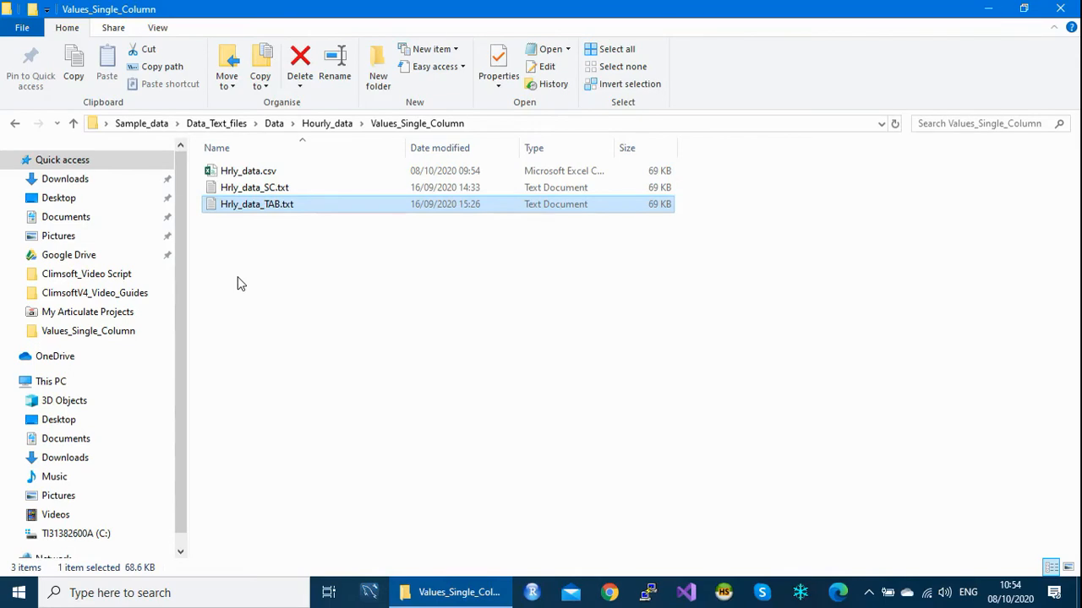
Close the folder window and reopen Values_Single_Column from Sample_data > Data_Text_files > Data > Hourly_data.
left_click(256, 253)
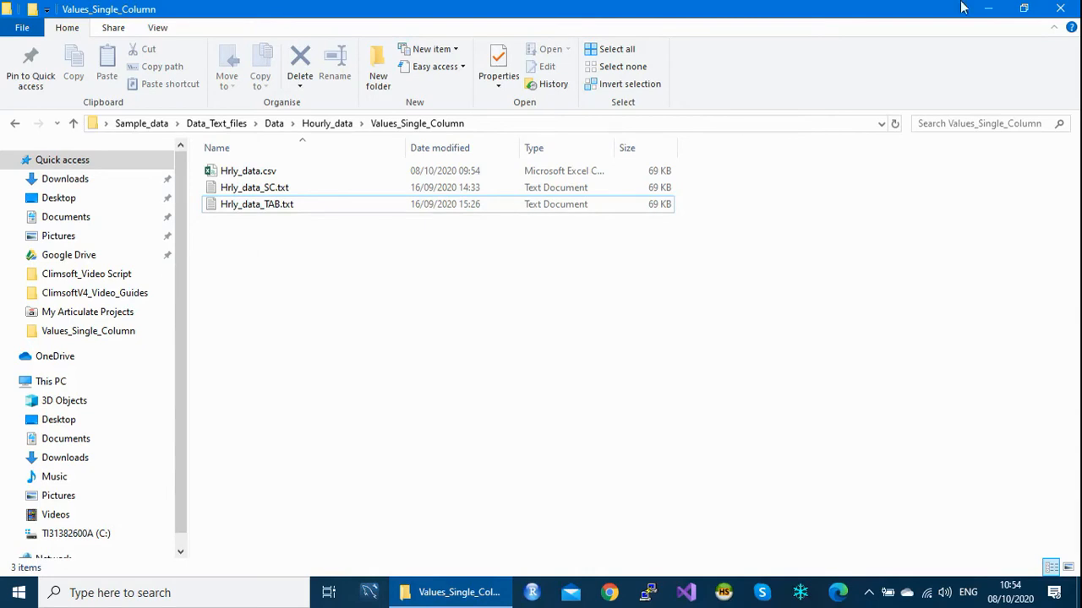
left_click(1061, 10)
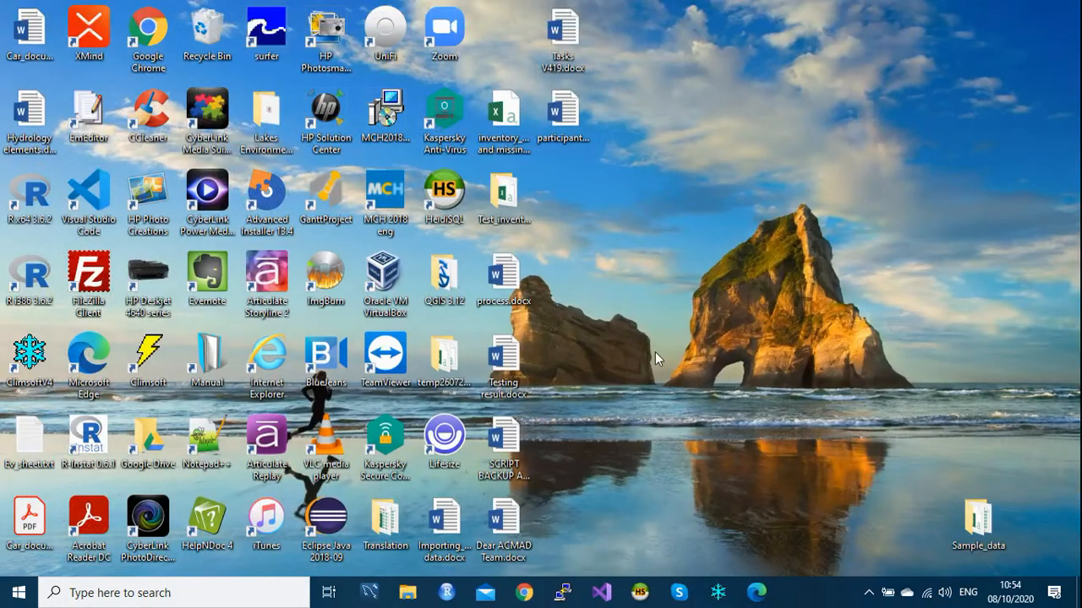
double_click(979, 530)
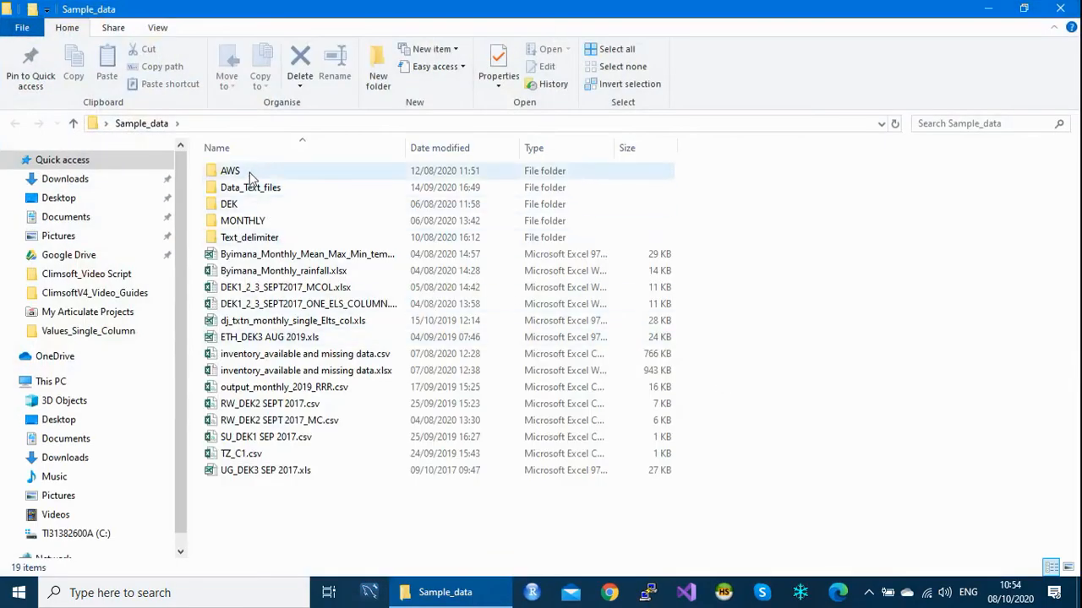
double_click(244, 191)
double_click(240, 205)
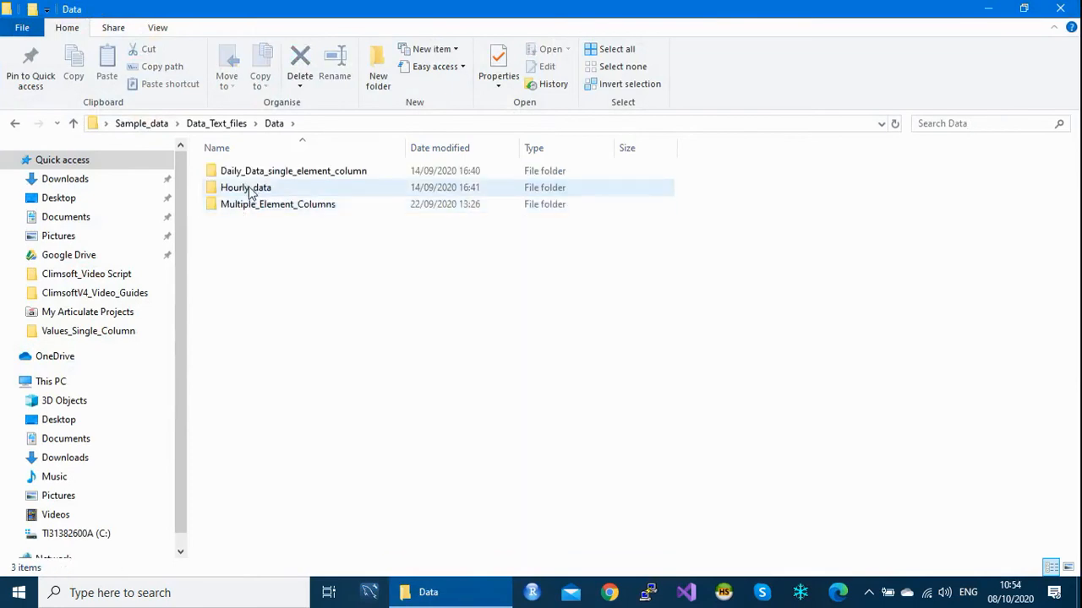
left_click(251, 195)
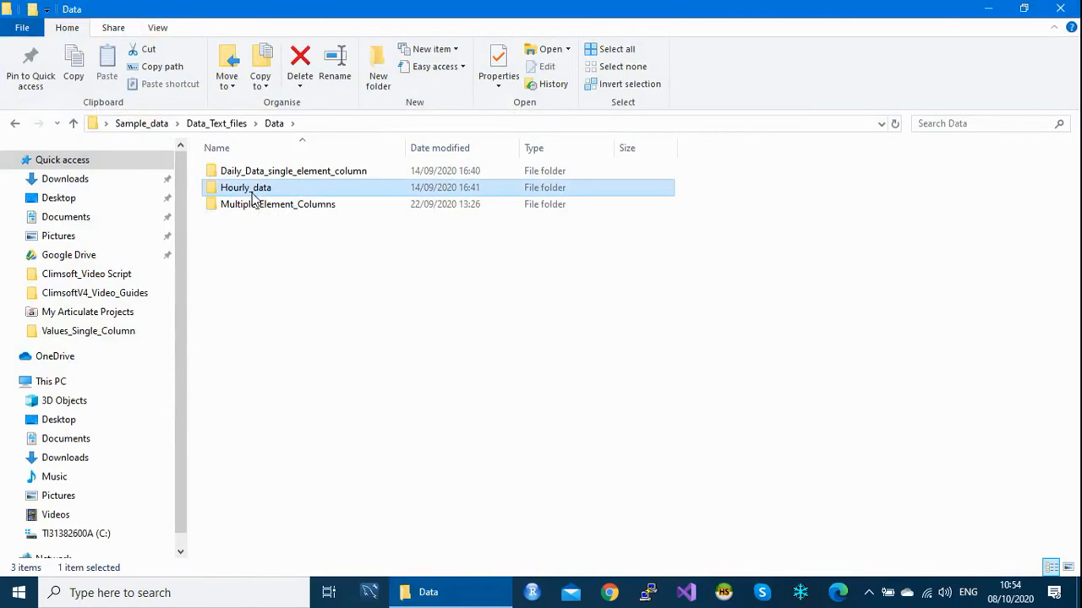
double_click(254, 194)
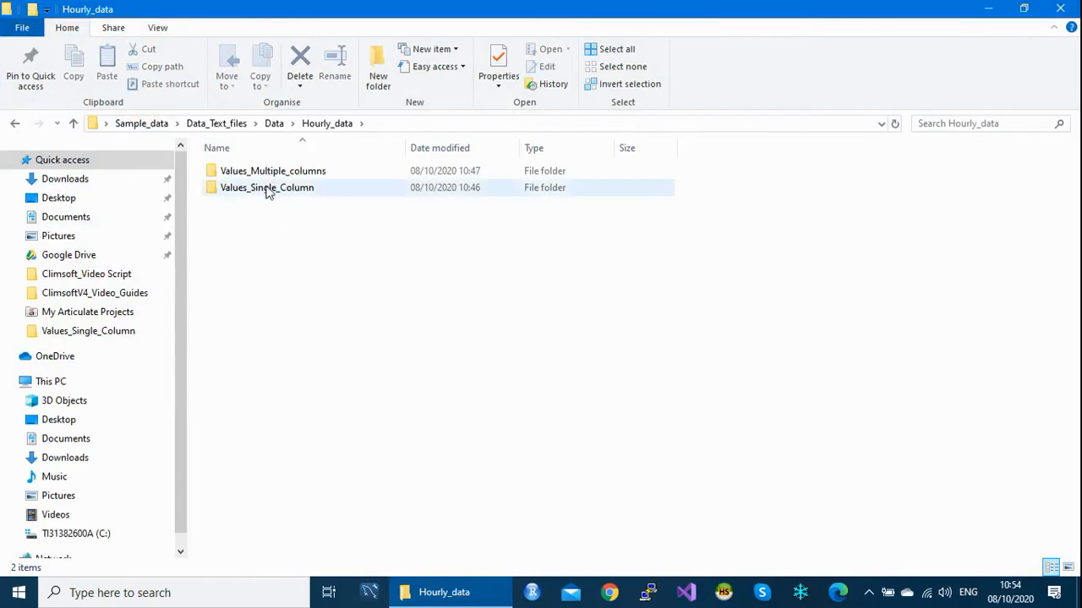
mouse_move(267, 193)
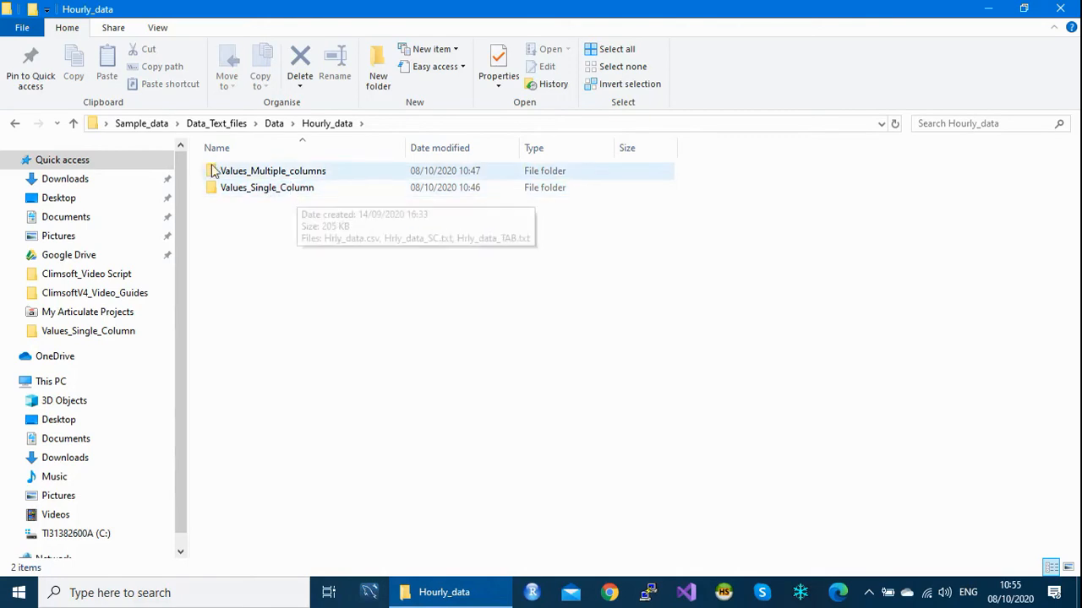
double_click(286, 191)
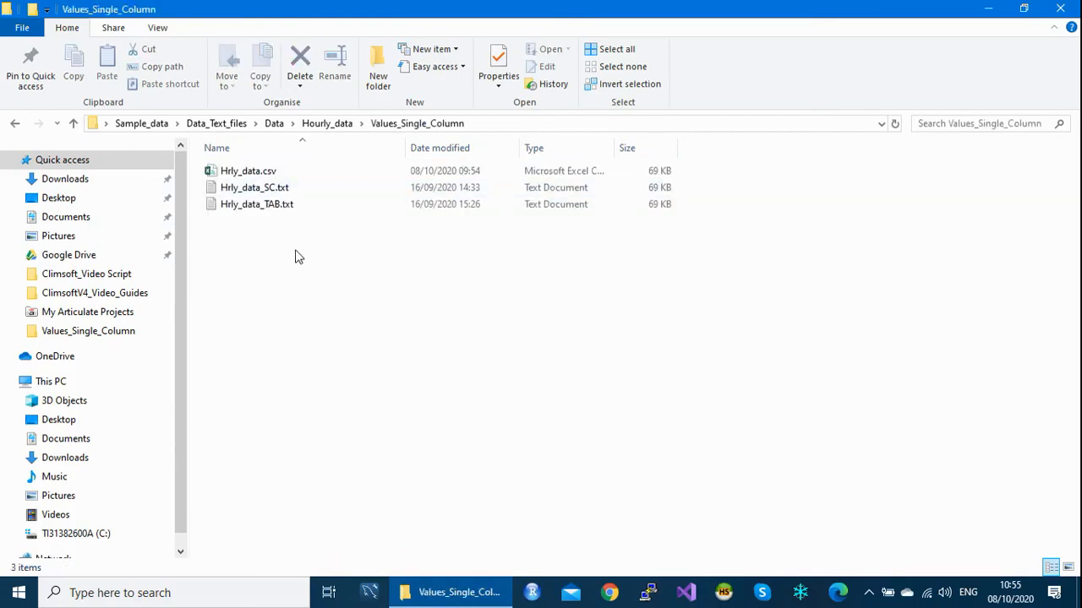
Open Hrly_data.csv in Excel and examine its columns from StationID to TEMPDB, comparing Element_Code with TEMPDB.
double_click(251, 174)
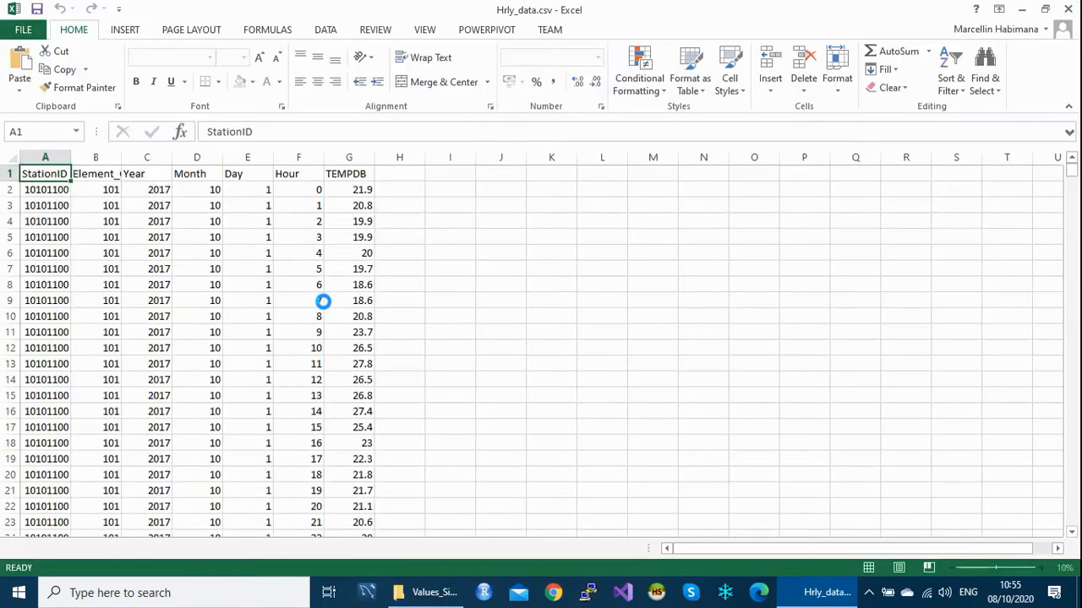
left_click(46, 155)
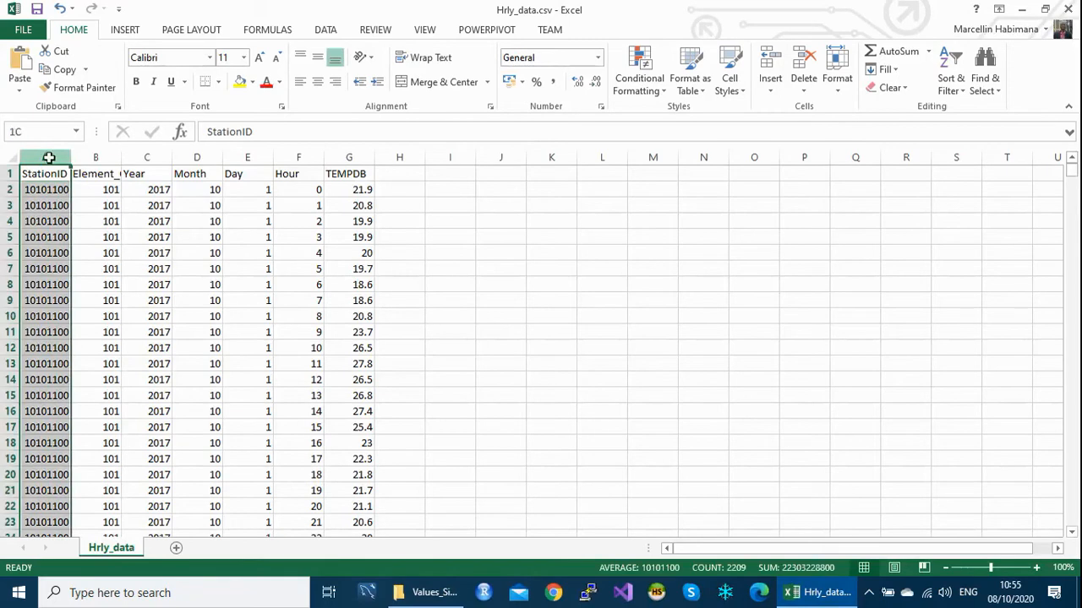
left_click(97, 155)
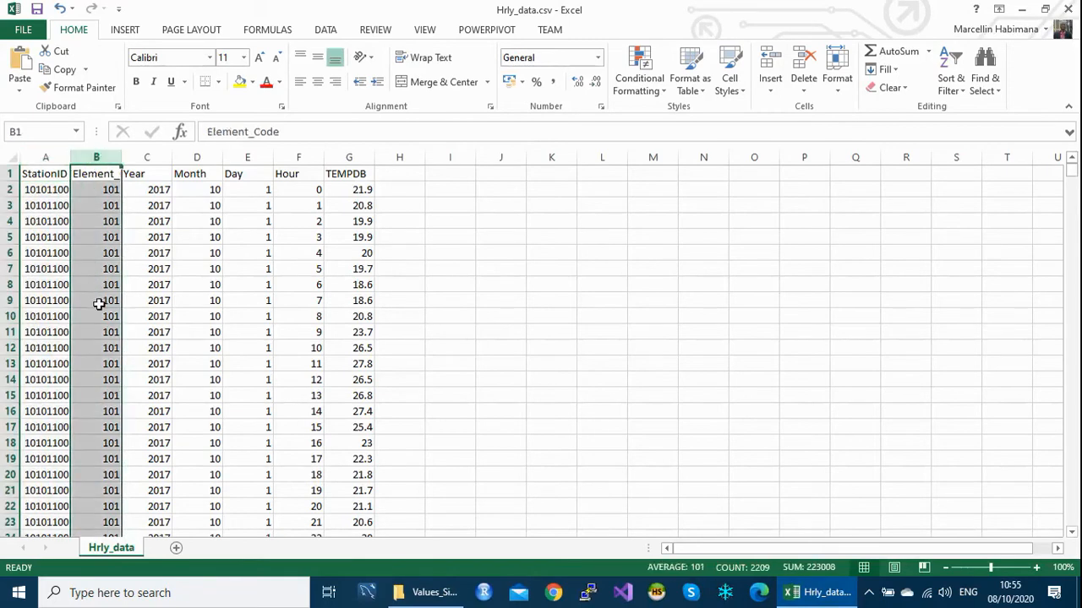
left_click(156, 155)
left_click(201, 158)
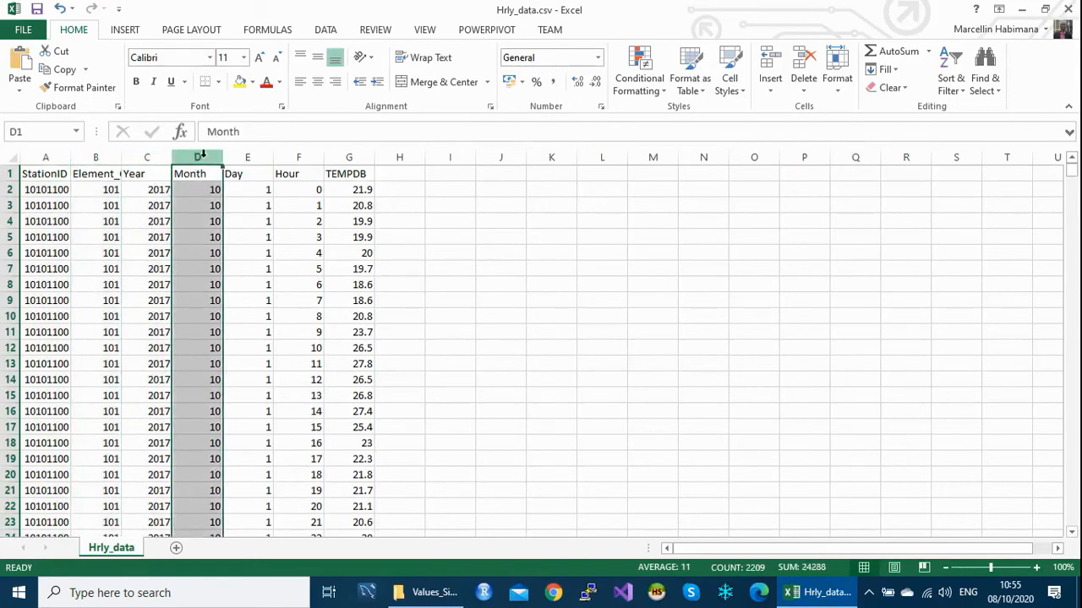
left_click(248, 156)
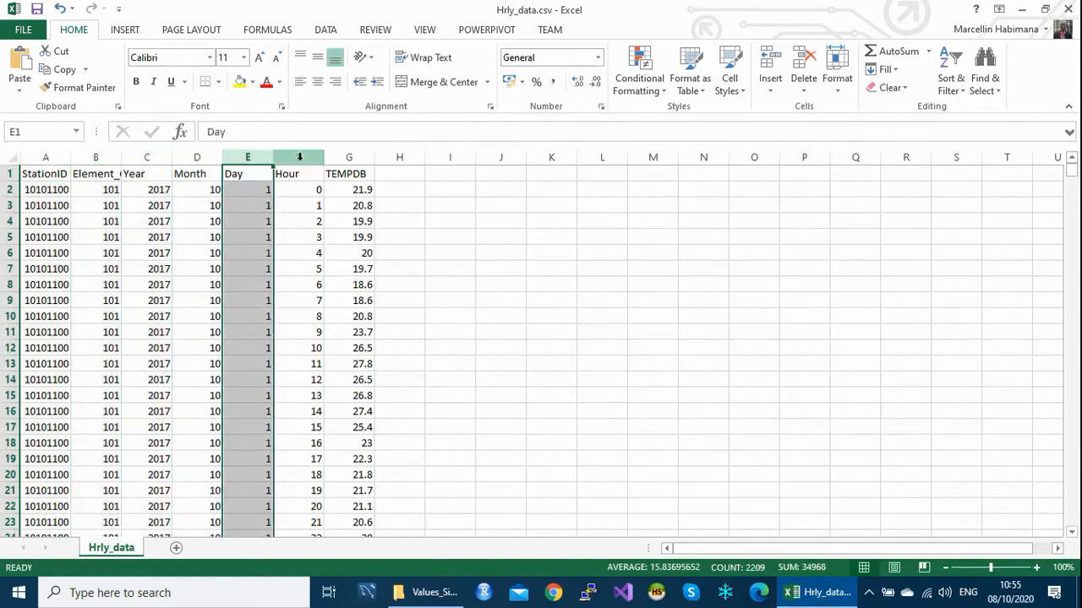
left_click(298, 155)
left_click(355, 155)
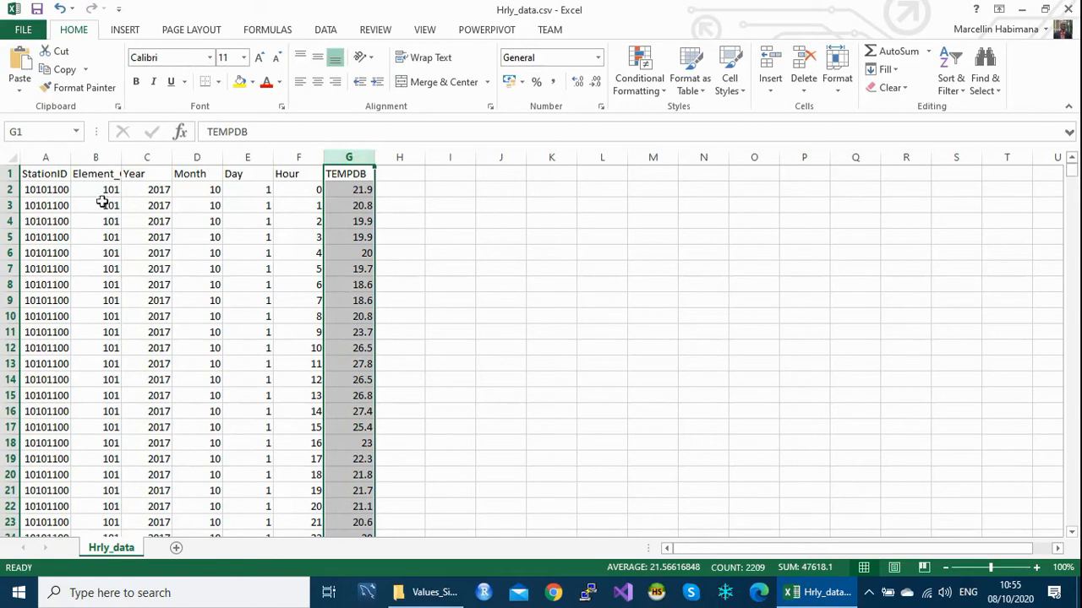
left_click(96, 159)
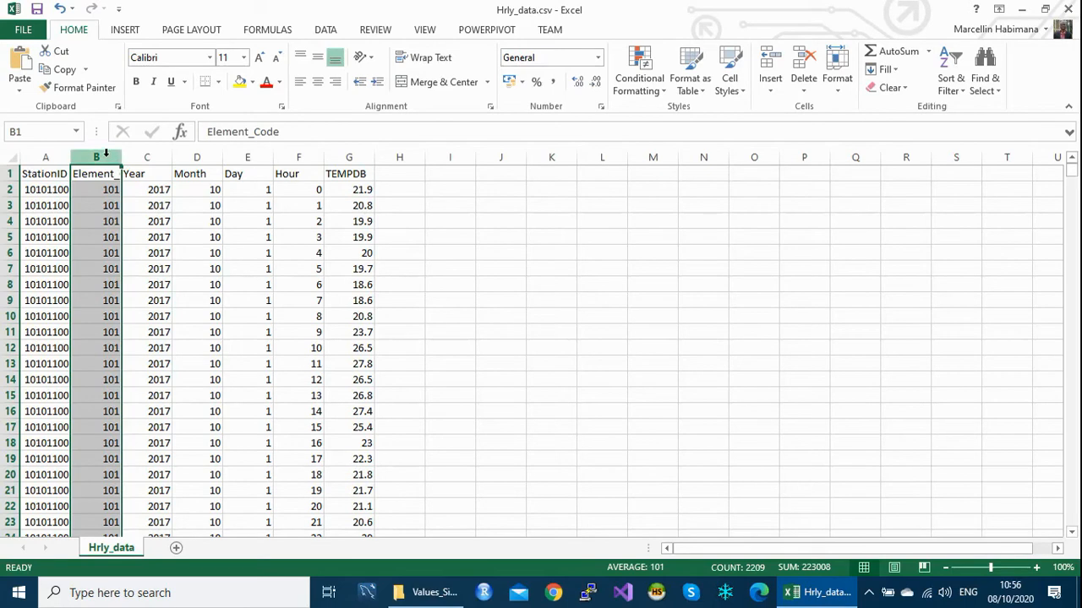
left_click(349, 157)
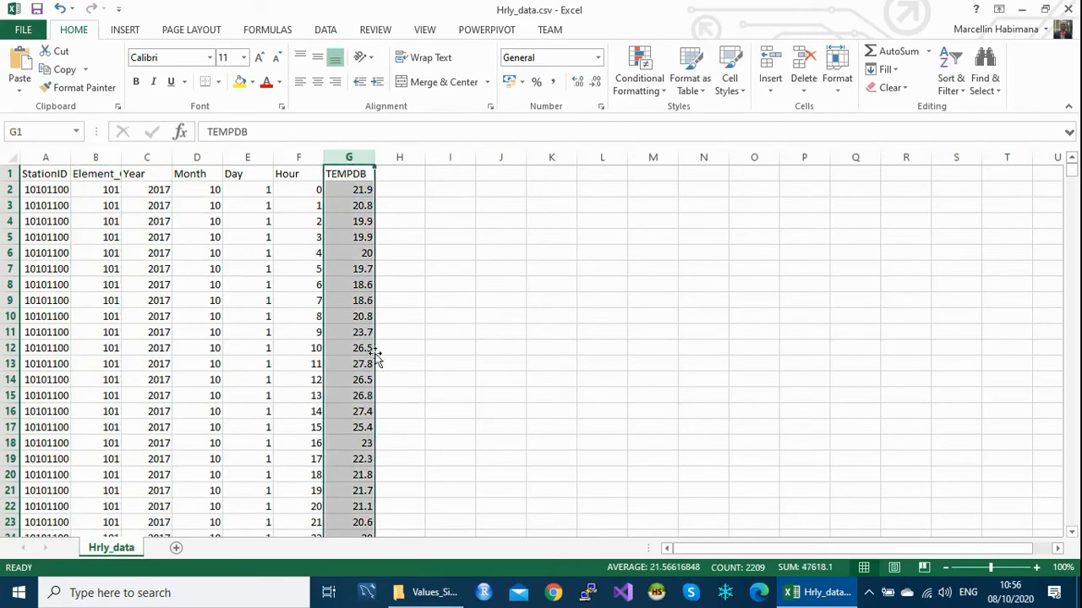
Examine the Element_Code values down the rows of Hrly_data.csv and compare them with the TEMPDB column.
left_click(103, 156)
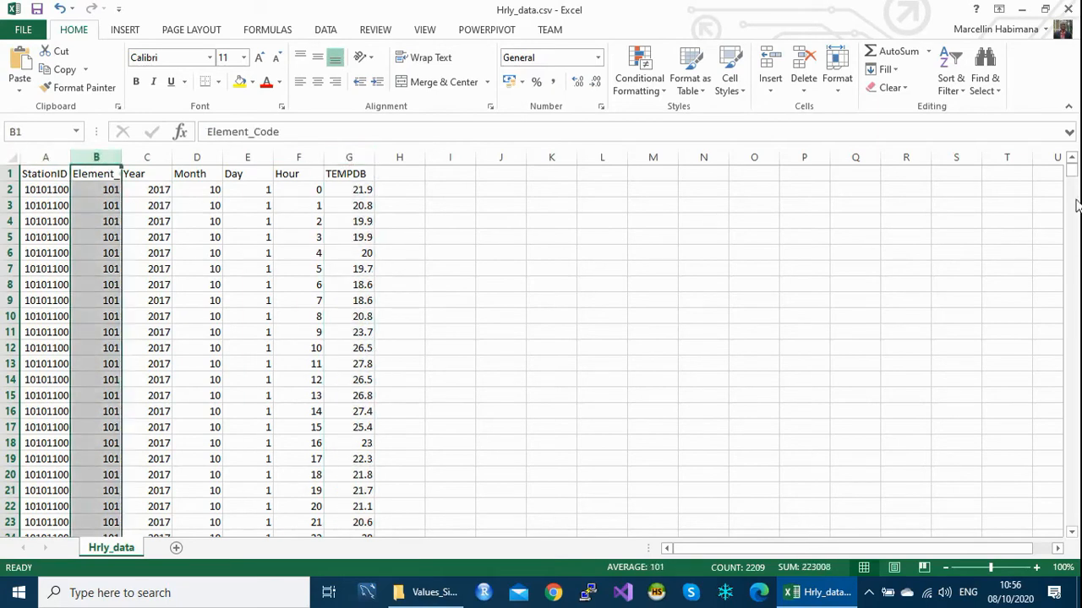
left_click_drag(1076, 173, 1069, 470)
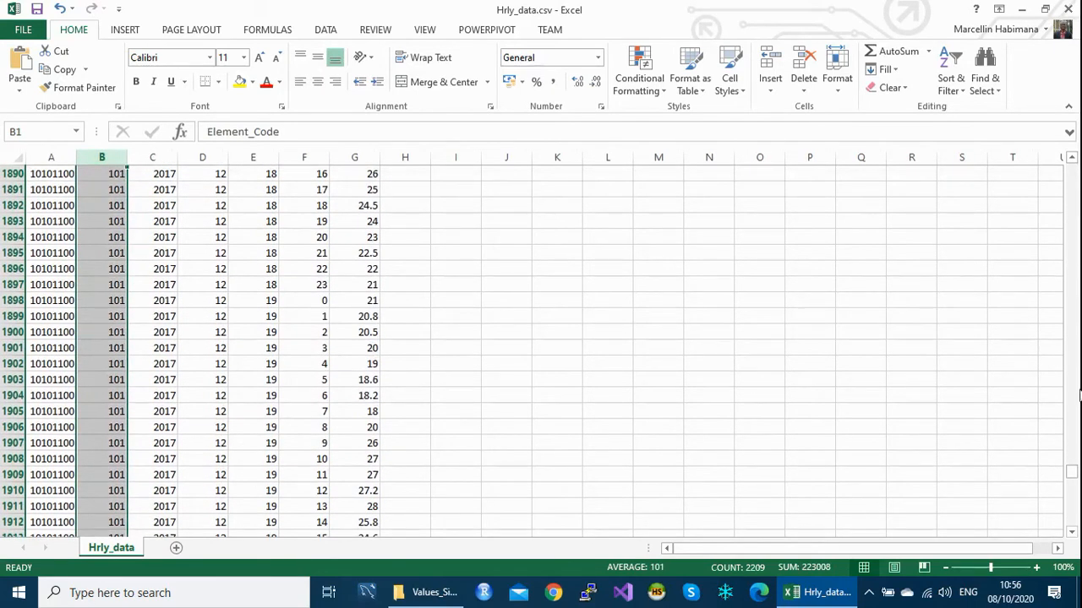
left_click_drag(1071, 478, 1079, 122)
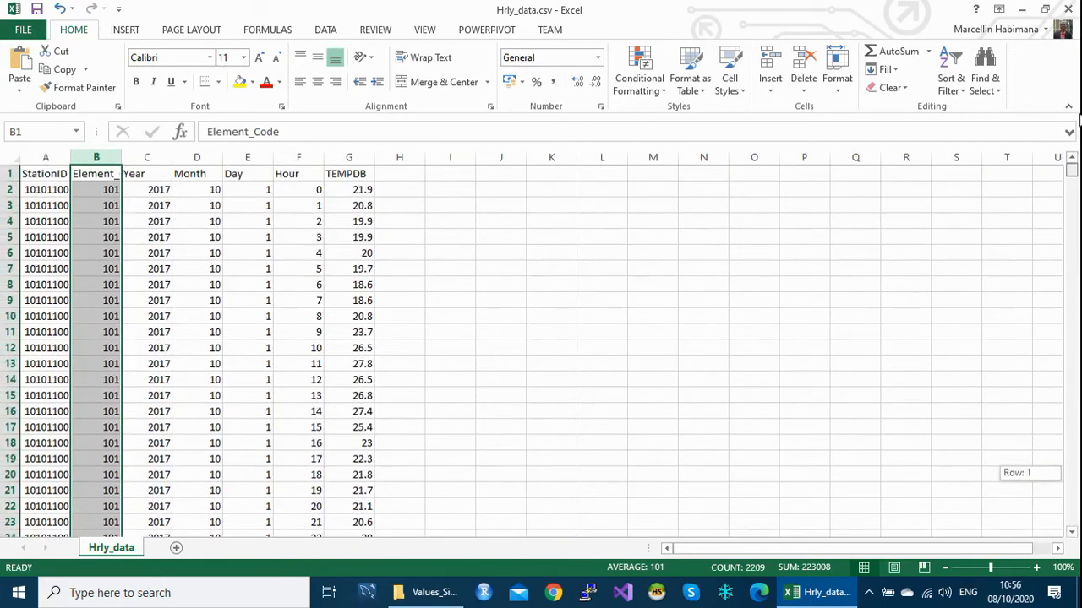
left_click(354, 158)
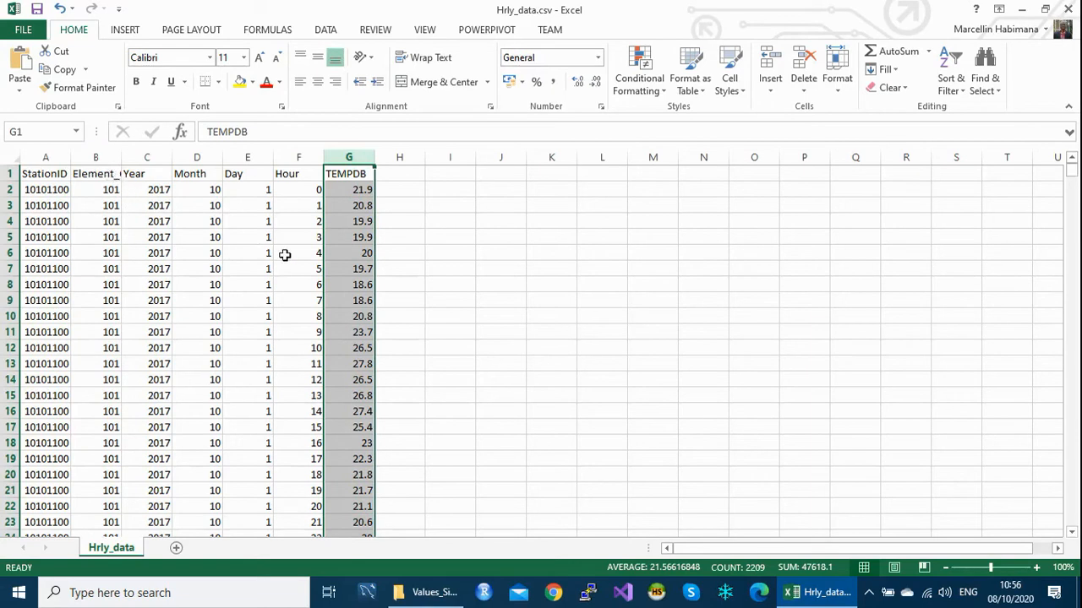
left_click(99, 157)
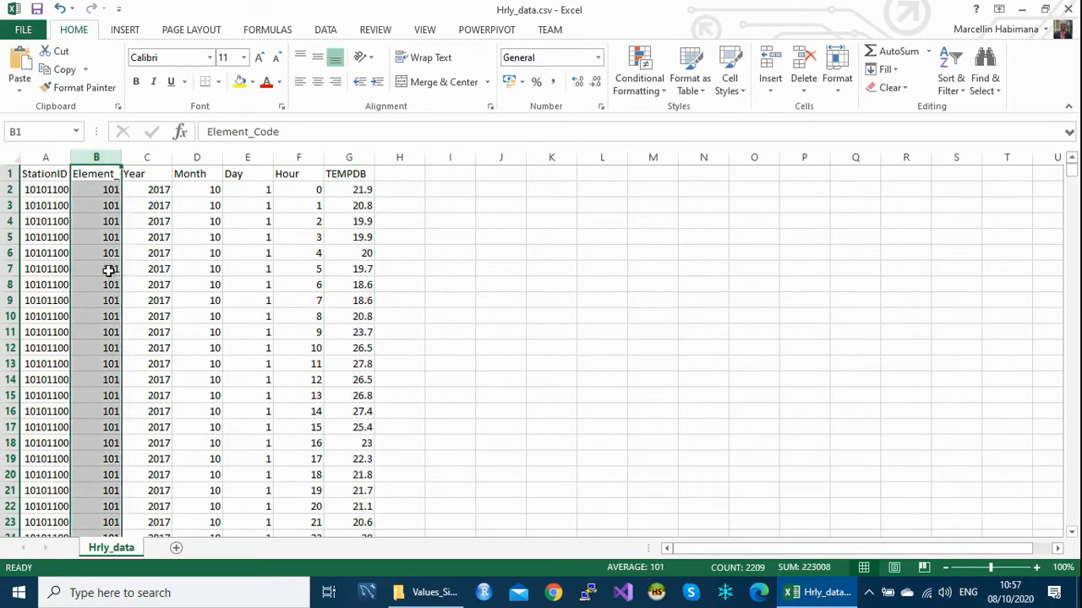
left_click(355, 155)
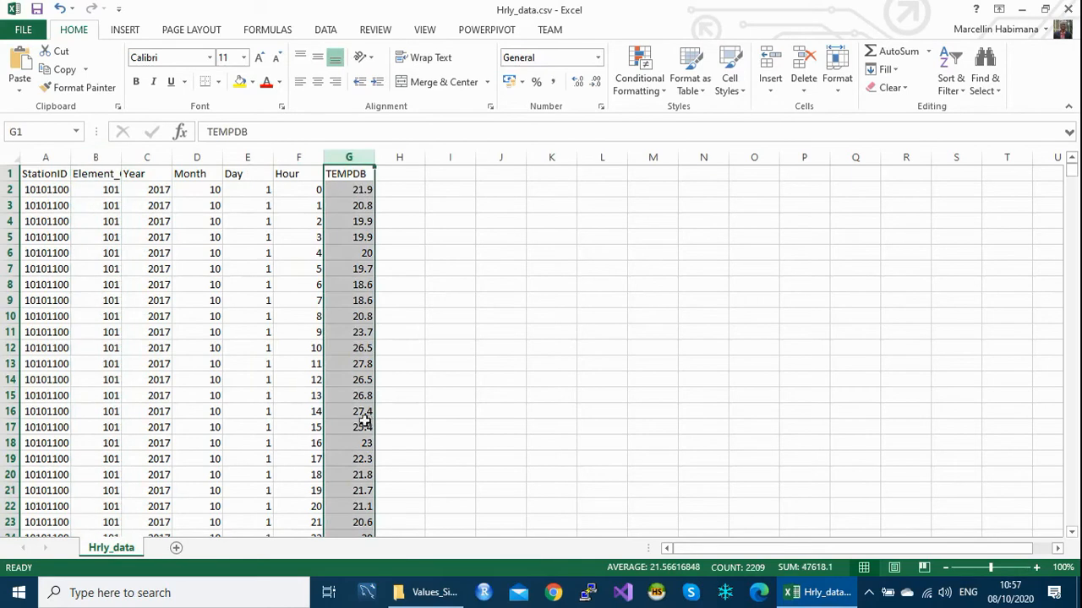
Return to the Hourly_data folder and open Hrly_data_transp.csv from Values_Multiple_columns in Excel.
left_click(412, 596)
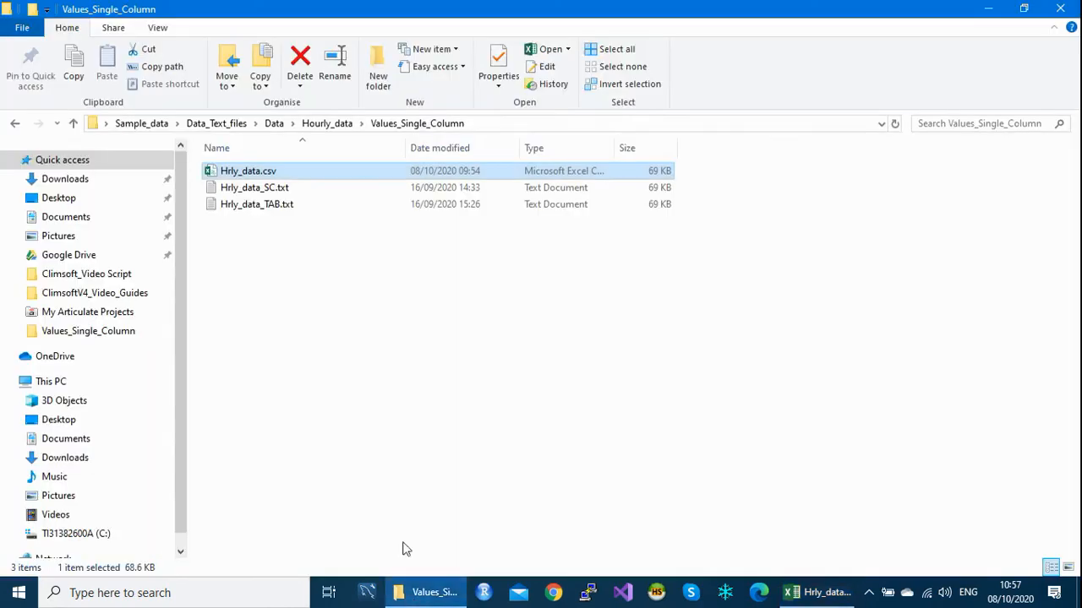
left_click(75, 124)
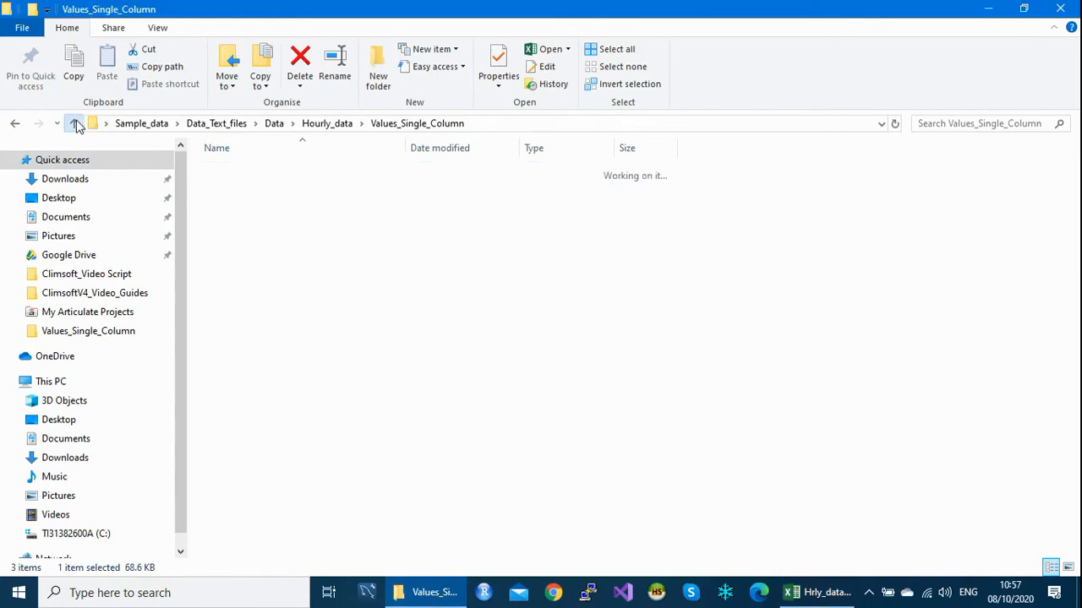
double_click(288, 173)
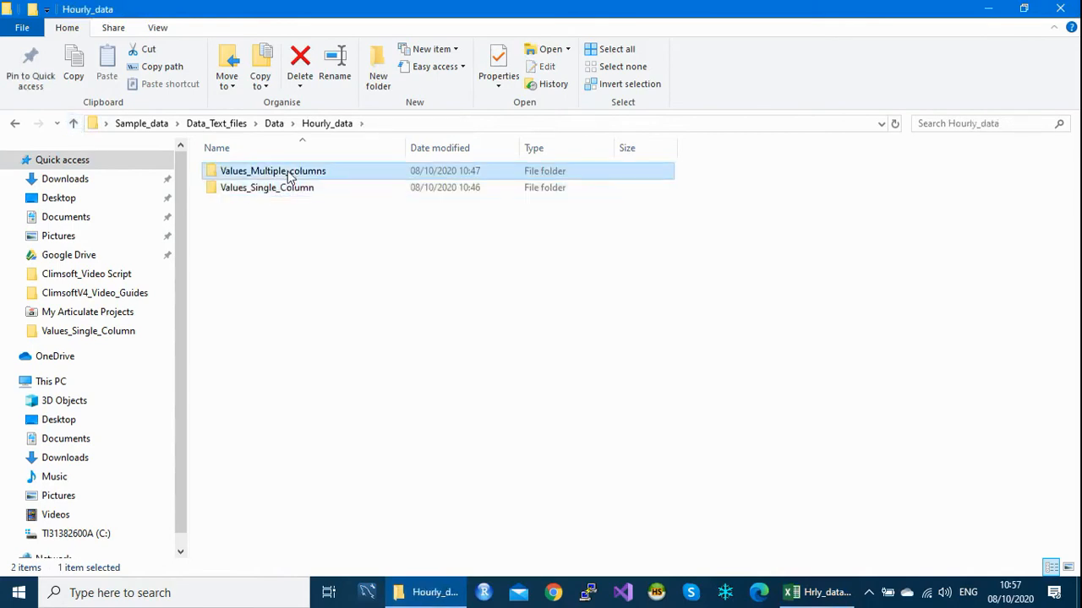
double_click(288, 173)
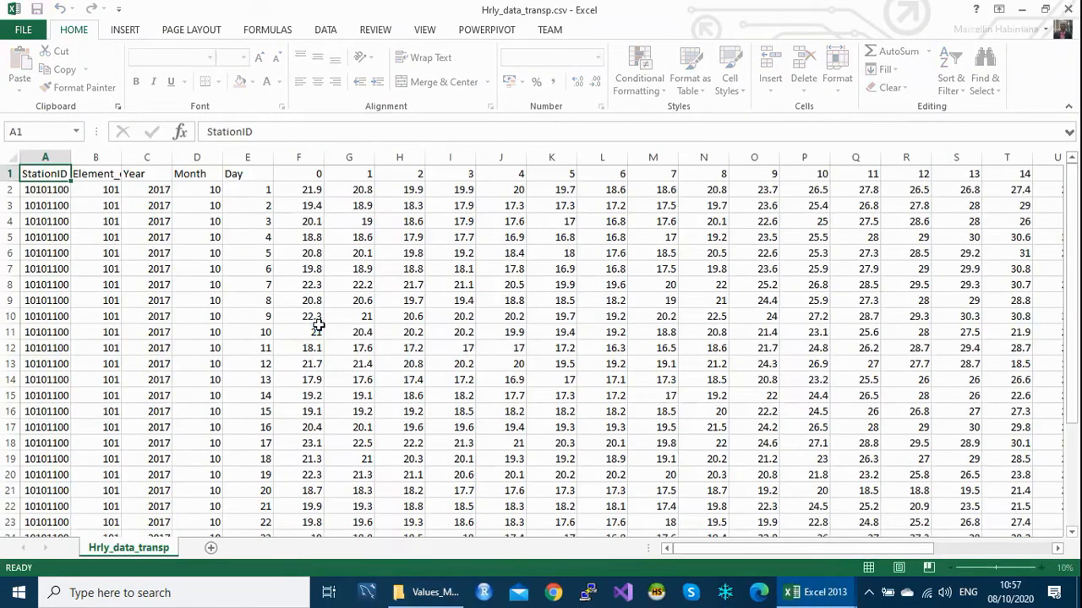
Examine the Element_code column and its first data rows in Hrly_data_transp.csv.
left_click(105, 154)
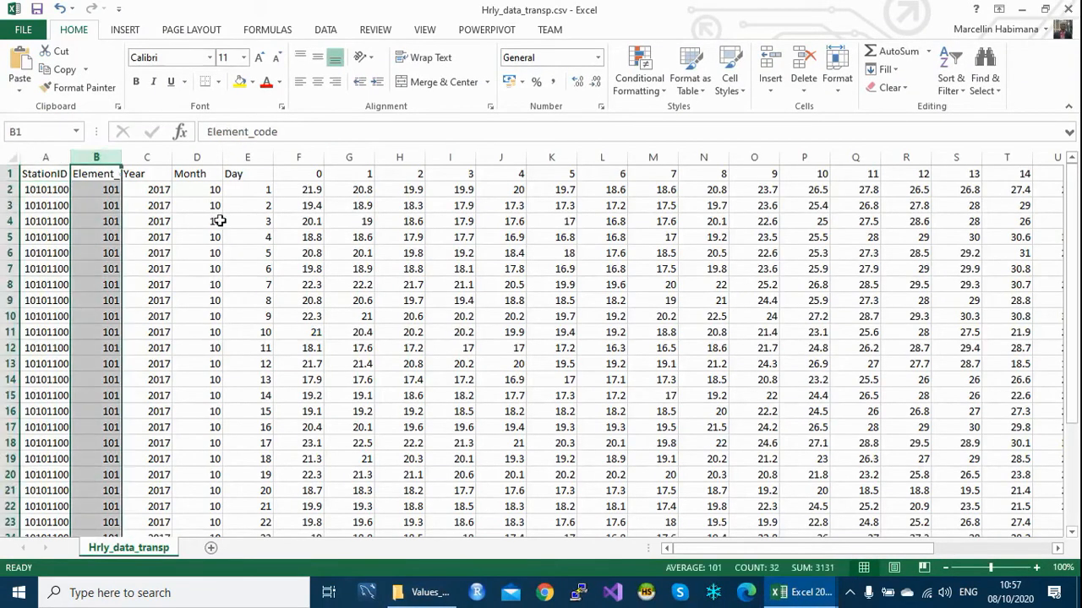
mouse_move(1074, 293)
left_mouse_down()
mouse_move(1075, 321)
mouse_move(1078, 283)
left_mouse_up()
left_click(99, 190)
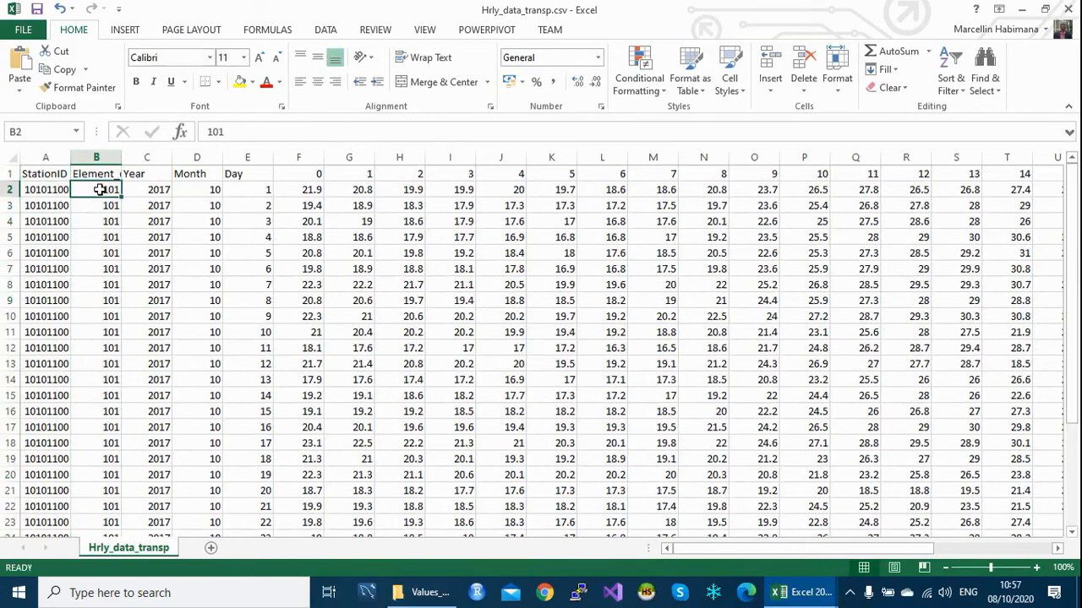
left_click(94, 205)
left_click(93, 220)
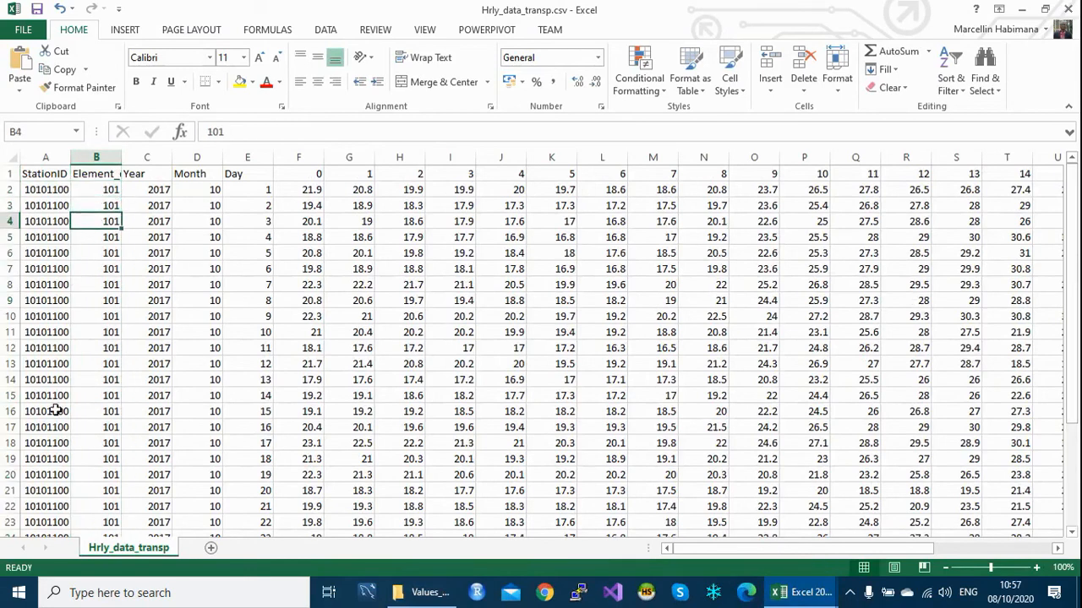
left_click(106, 155)
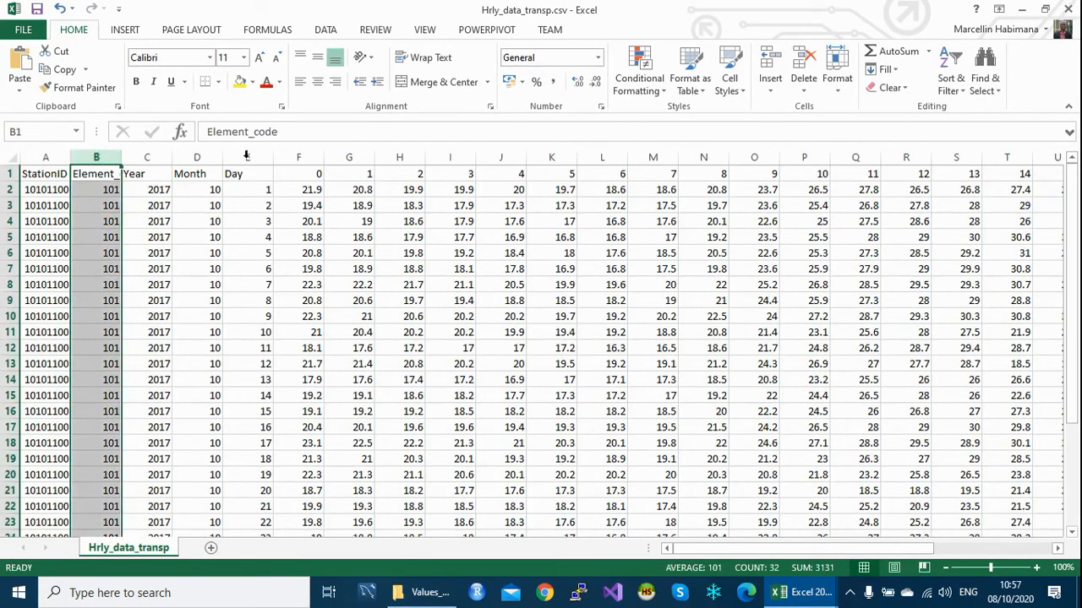
Examine the hourly value columns of Hrly_data_transp.csv from hour 0 through hour 23.
left_click(300, 155)
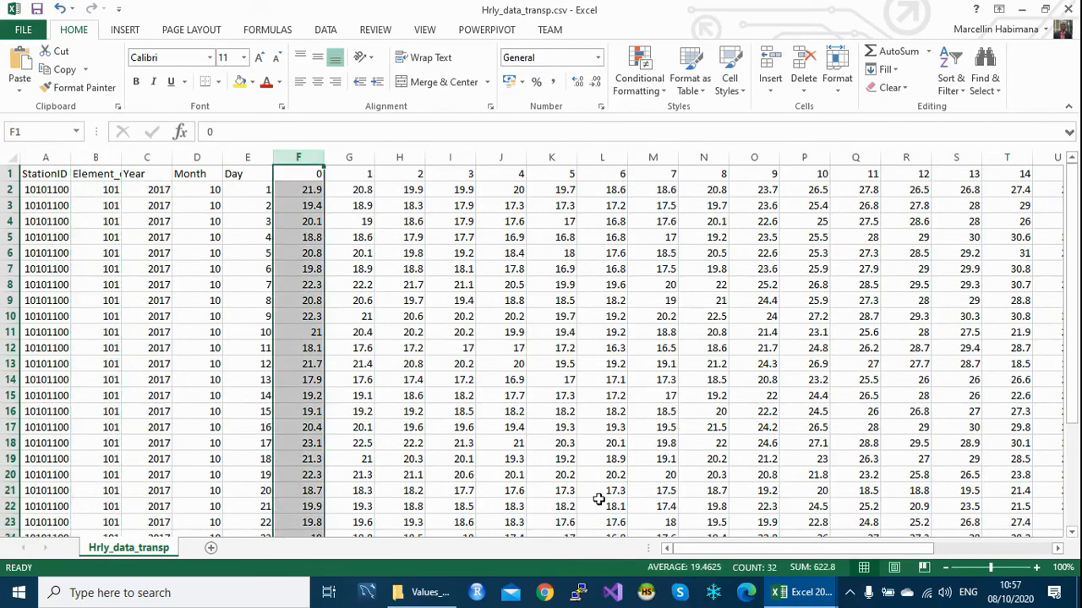
mouse_move(729, 550)
left_mouse_down()
mouse_move(853, 553)
mouse_move(818, 568)
mouse_move(681, 550)
mouse_move(952, 536)
mouse_move(709, 549)
left_mouse_up()
left_click(299, 173)
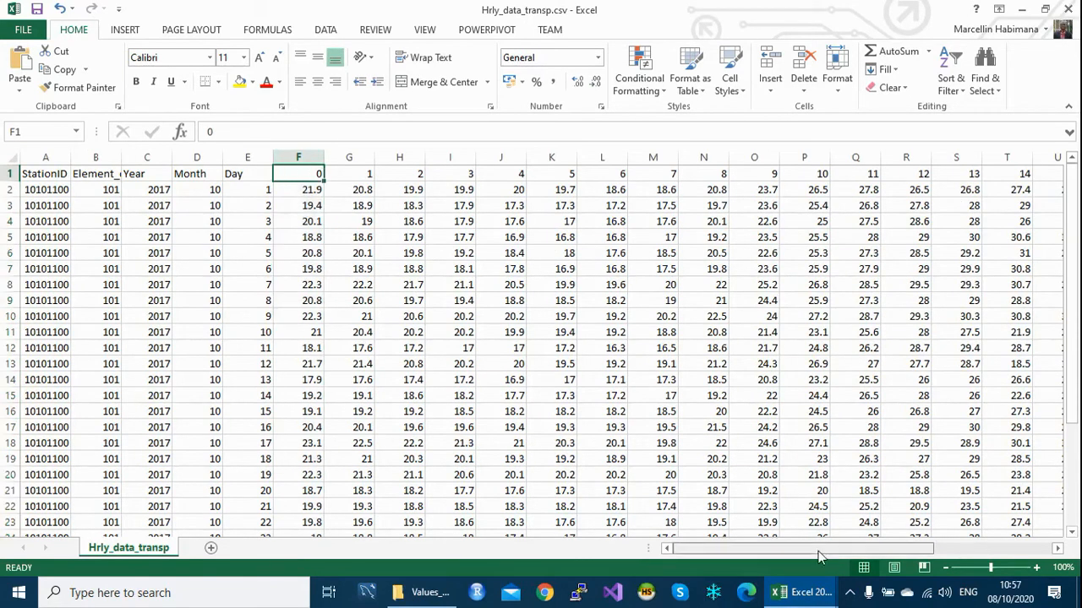
left_click_drag(818, 551, 934, 528)
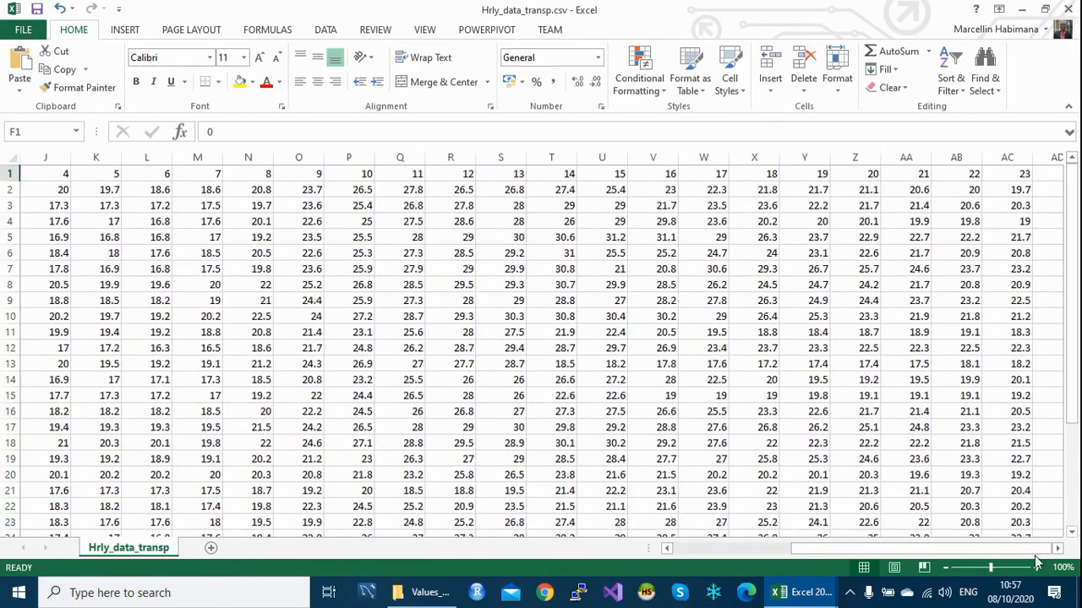
left_click(1024, 174)
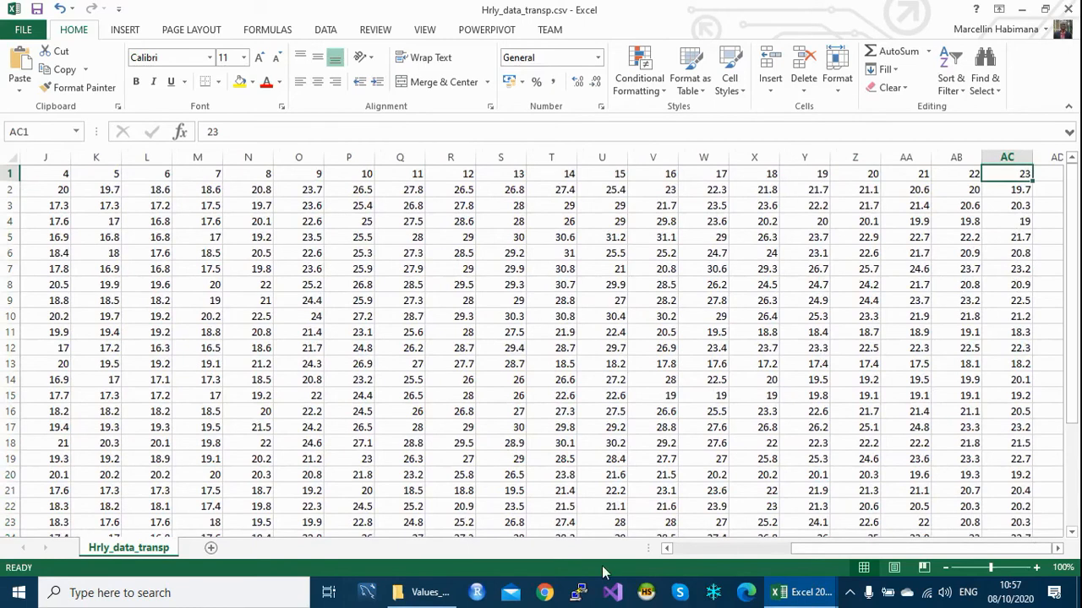
left_click_drag(866, 555, 734, 551)
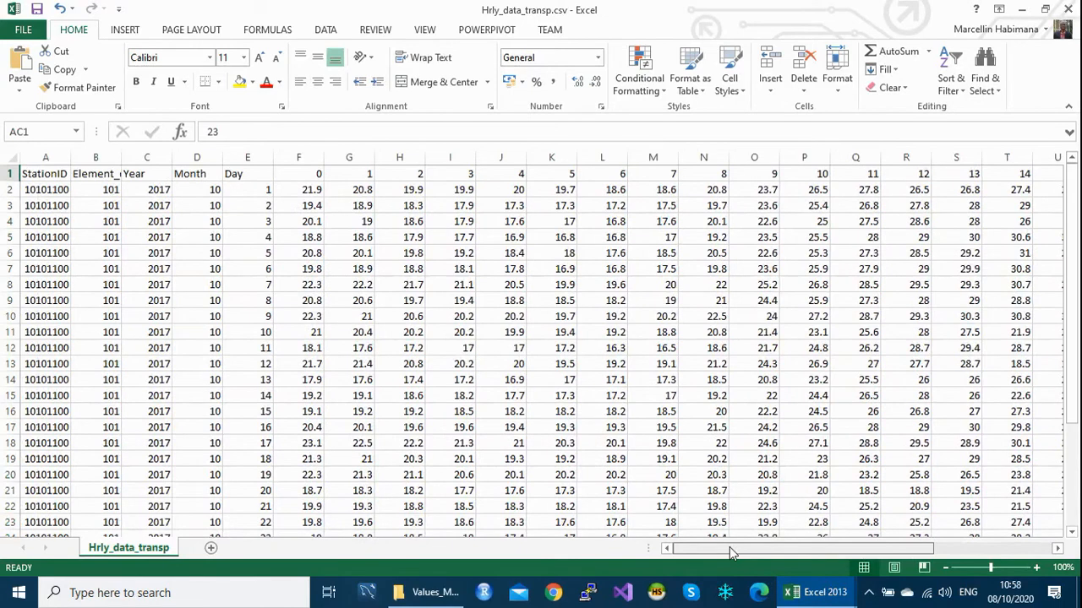
left_click_drag(729, 547, 736, 568)
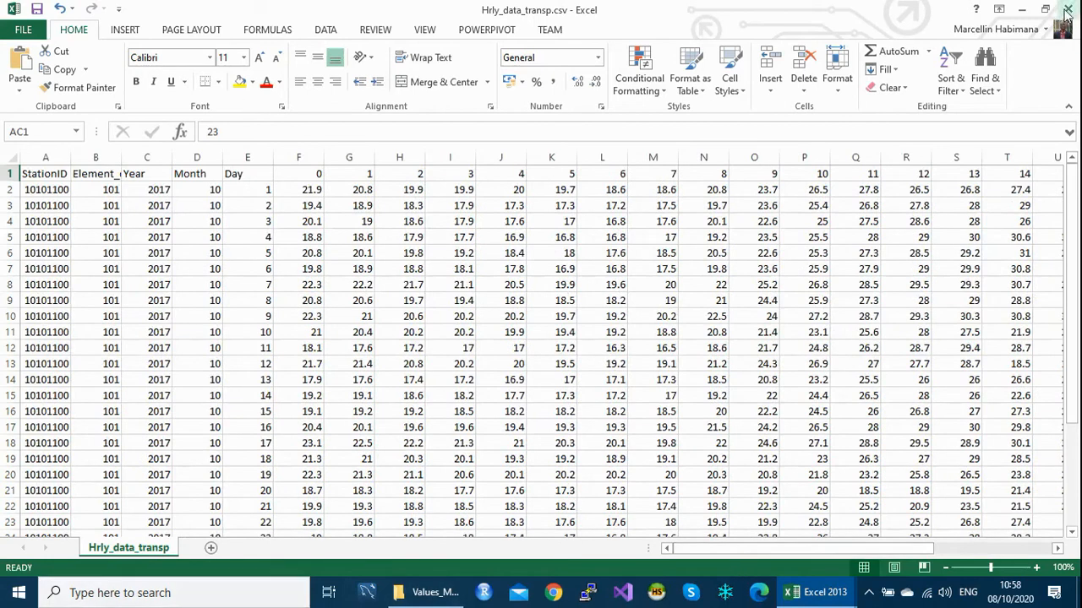
Switch back to the Hrly_data.csv workbook and examine its single TEMPDB value column.
mouse_move(441, 598)
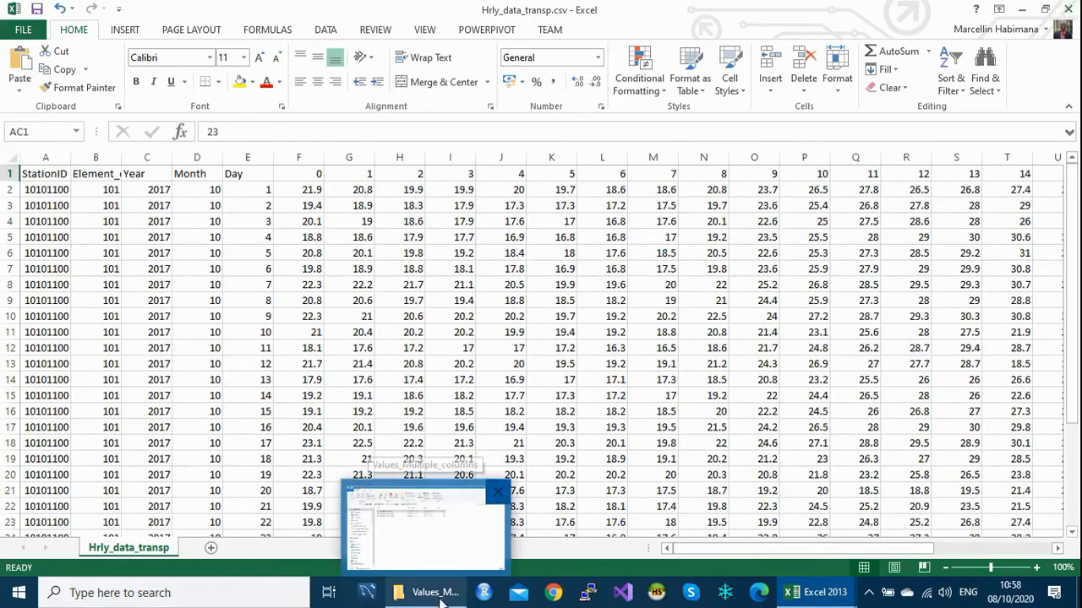
mouse_move(812, 594)
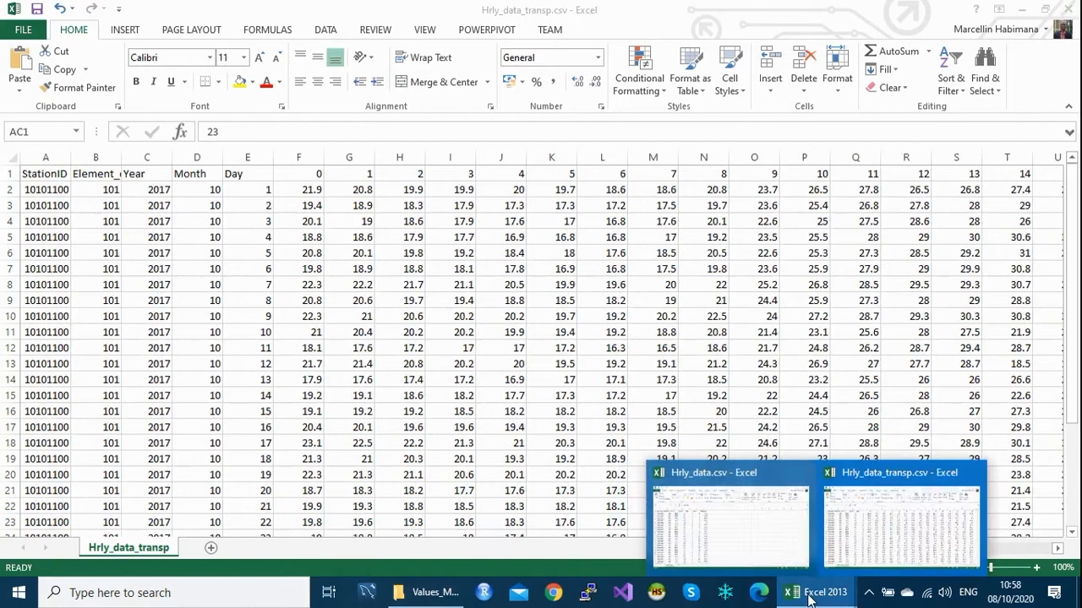
left_click(747, 546)
left_click(349, 157)
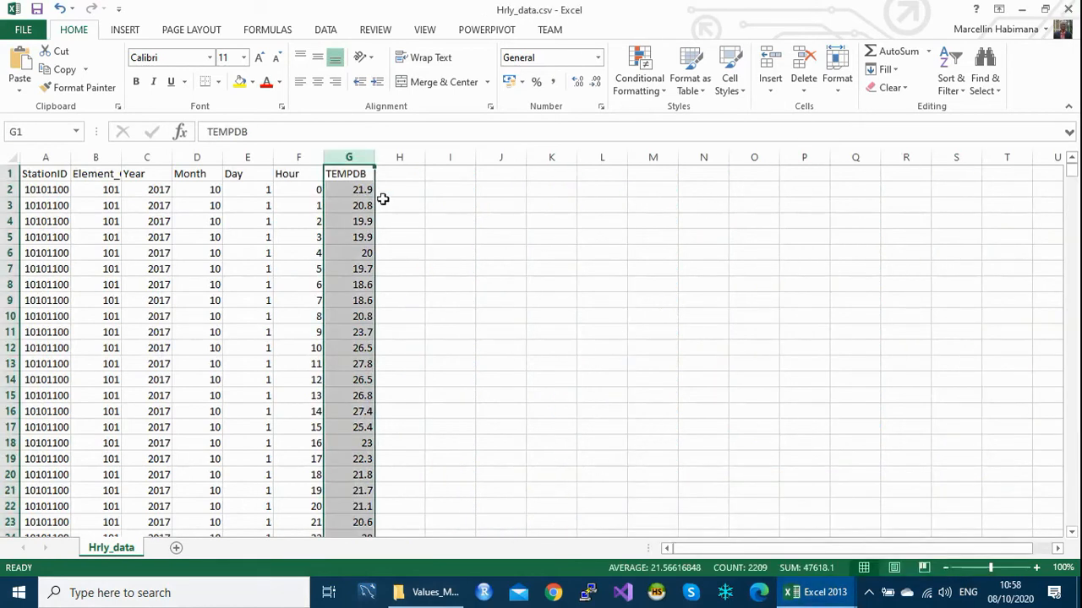
left_click(347, 157)
Close Hrly_data.csv and Hrly_data_transp.csv without saving changes, and close the Values_Multiple_columns folder window.
left_click(1069, 8)
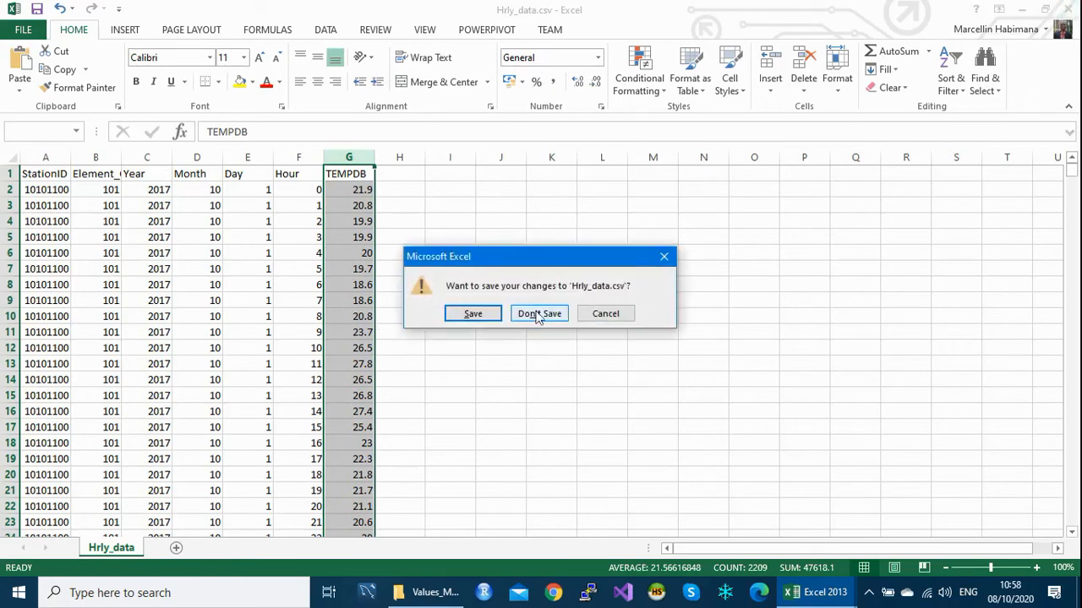
left_click(534, 315)
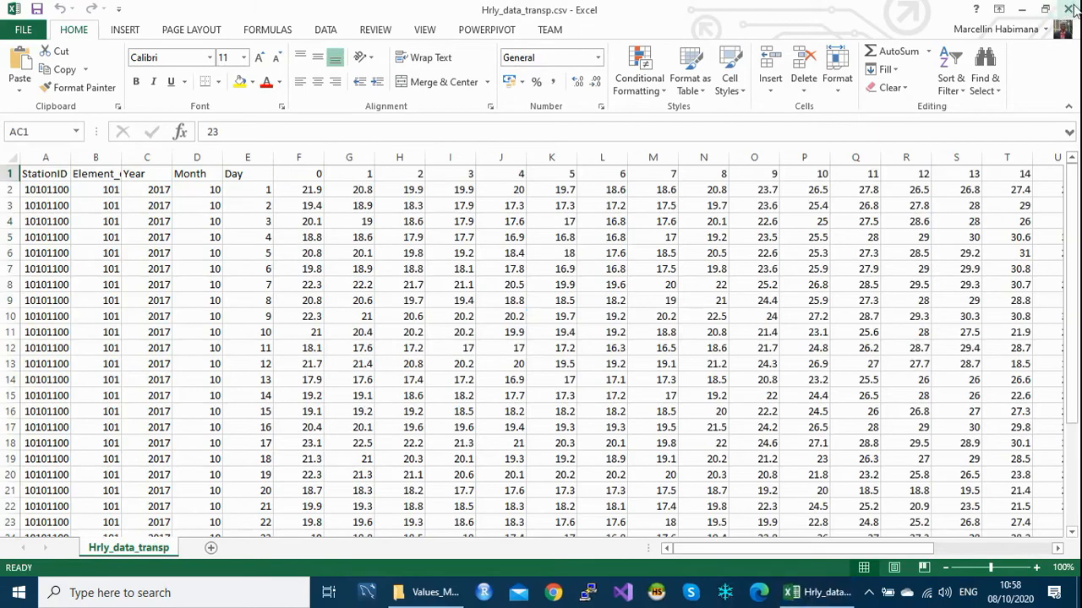
left_click(1069, 8)
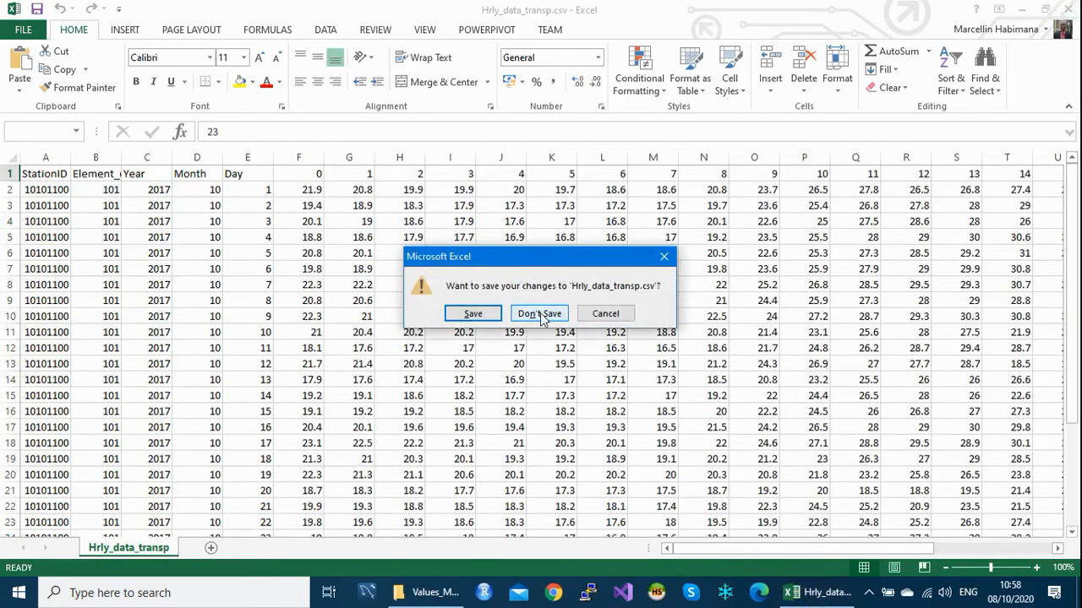
left_click(540, 314)
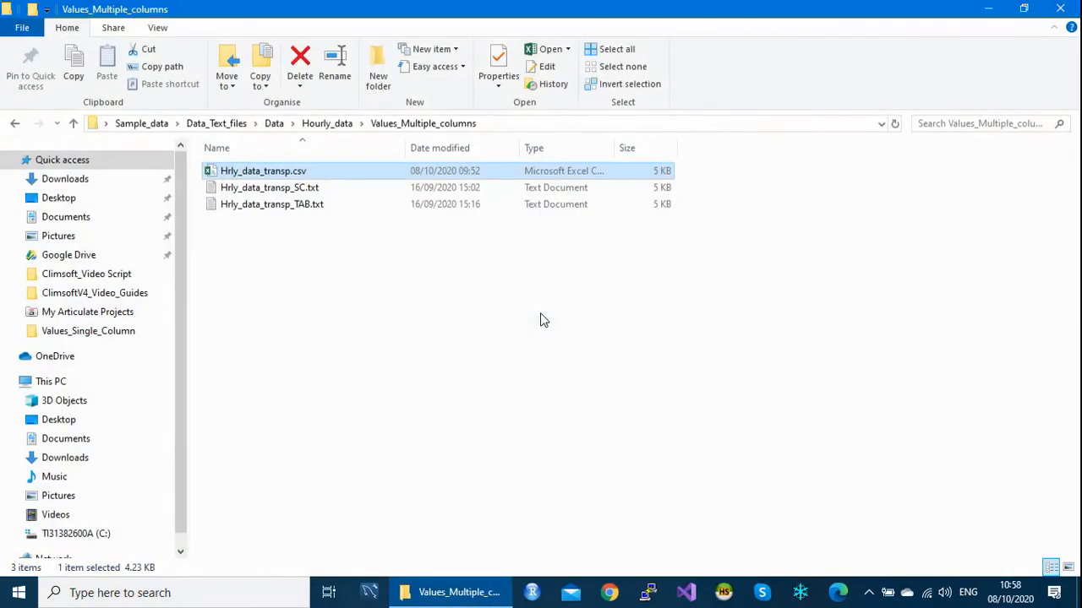
left_click(1063, 9)
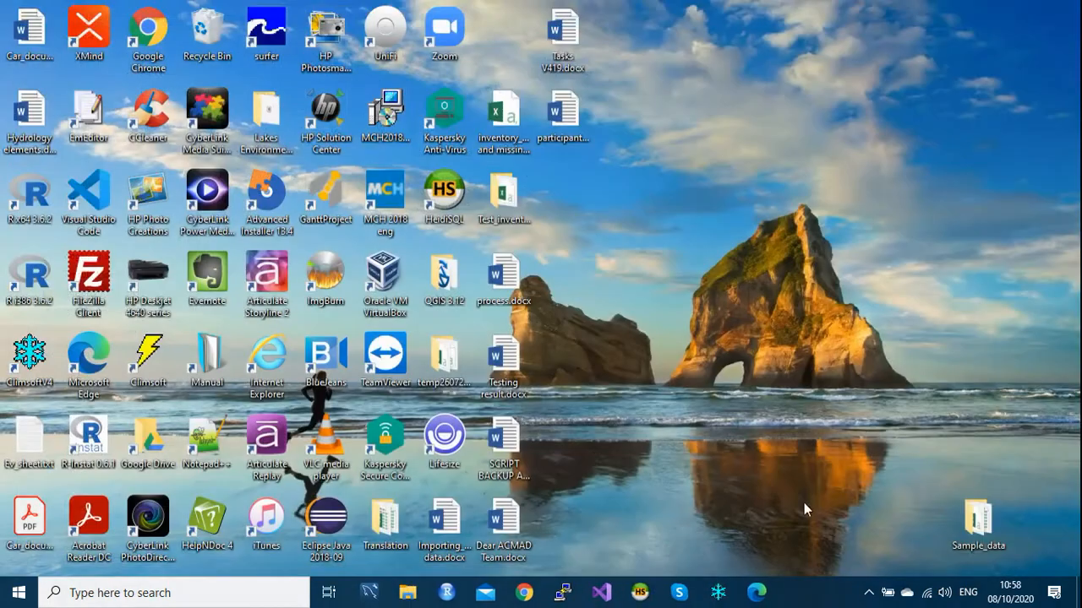
Launch Climsoft and log in to DefaultDatabase with the account password.
left_click(718, 595)
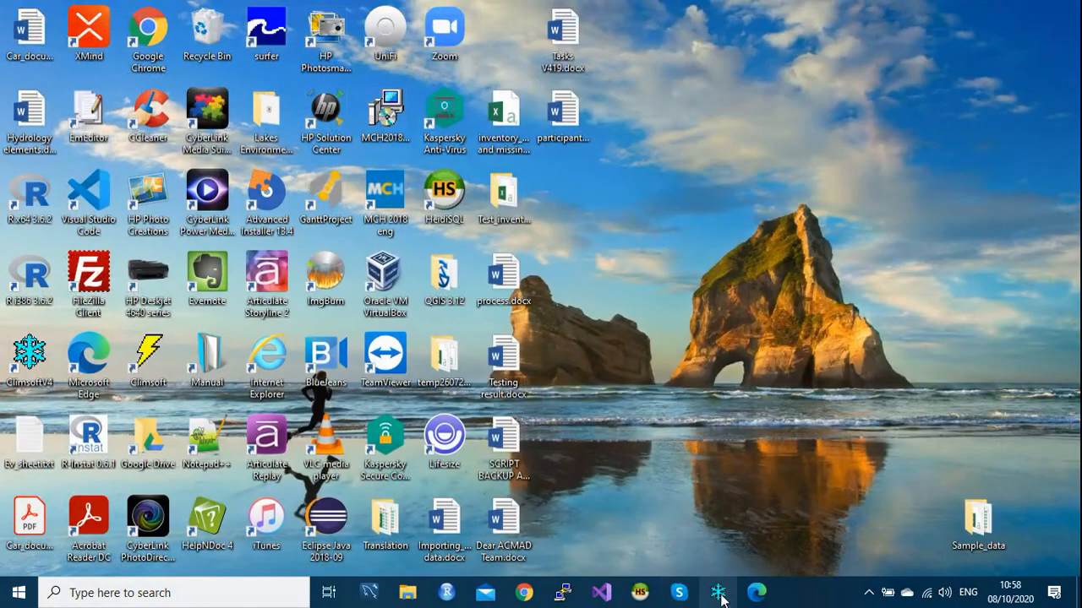
type("*****")
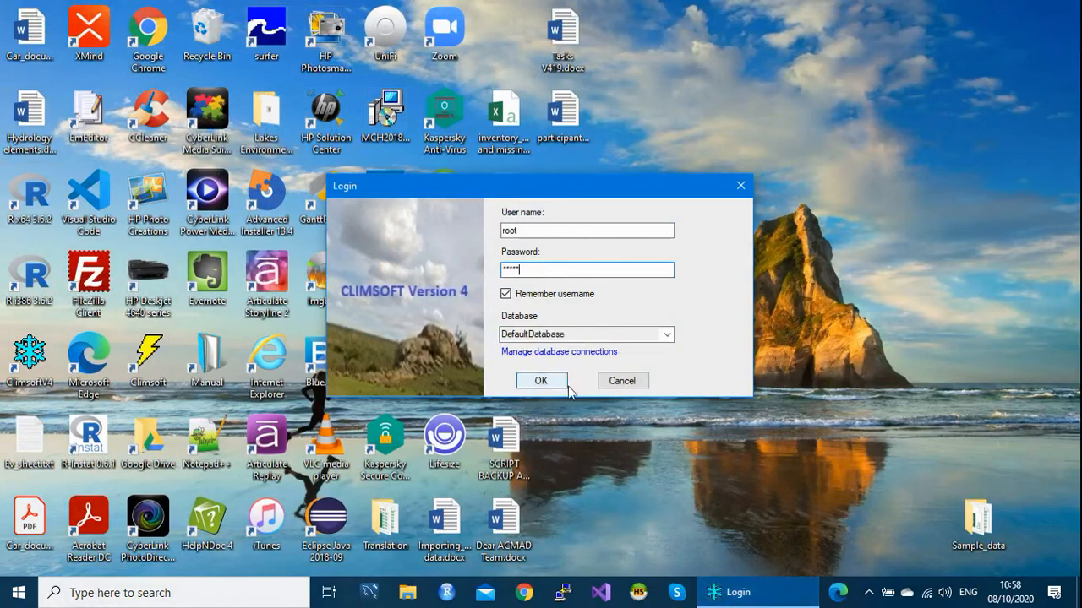
left_click(539, 384)
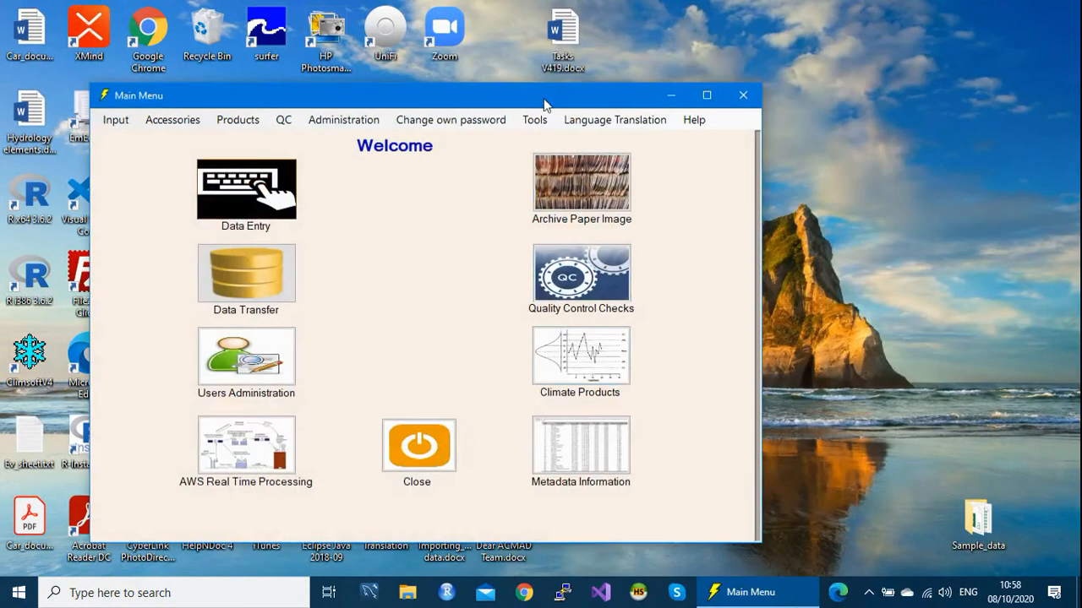
Open the hourly text file import form from the Data Transfer utilities.
left_click_drag(543, 98, 592, 64)
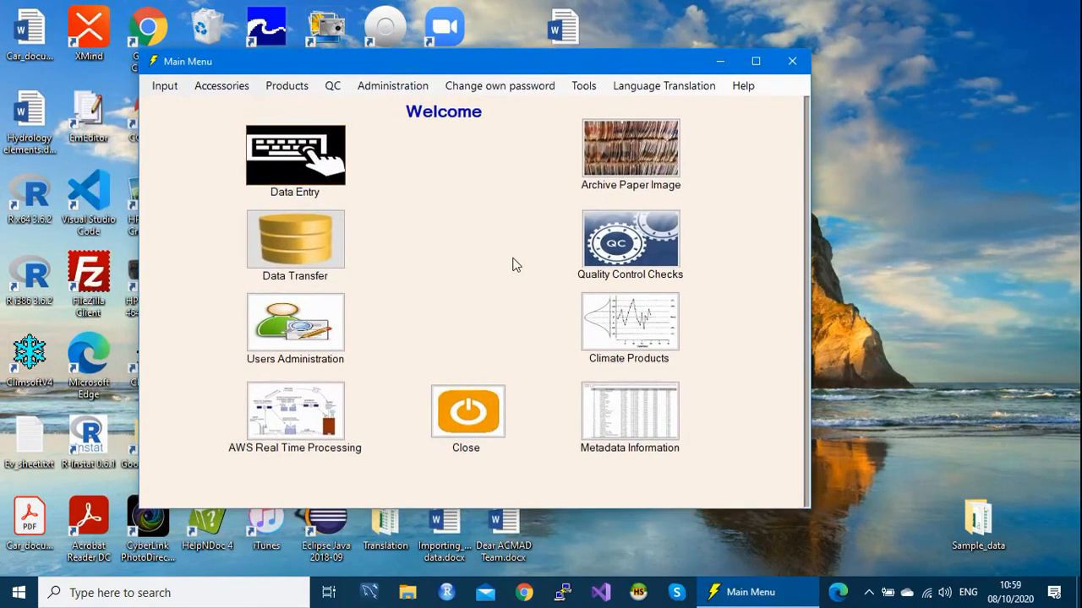
left_click(332, 268)
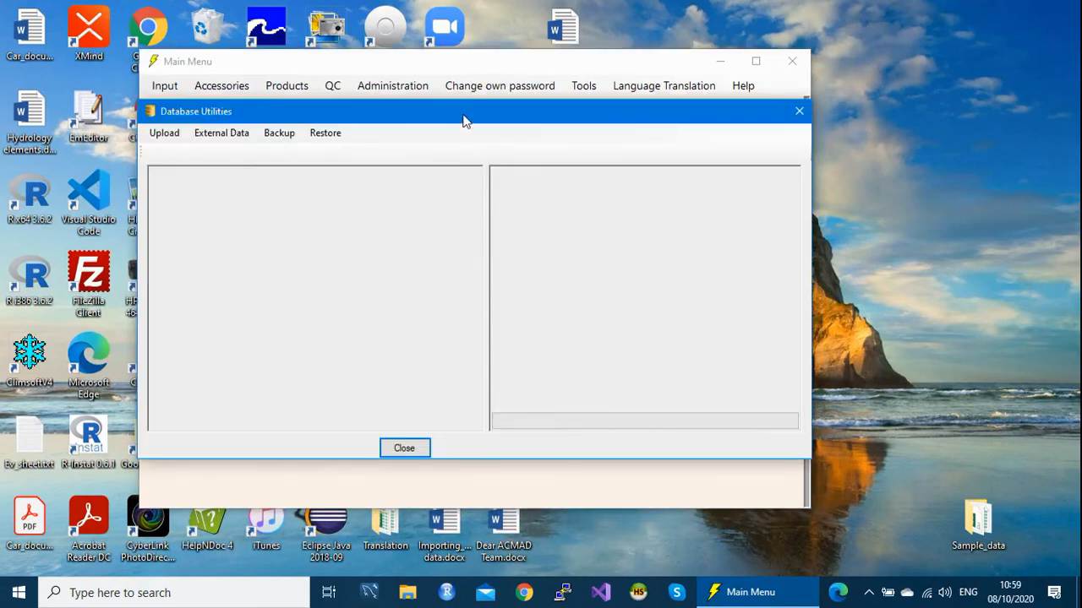
left_click_drag(463, 118, 477, 70)
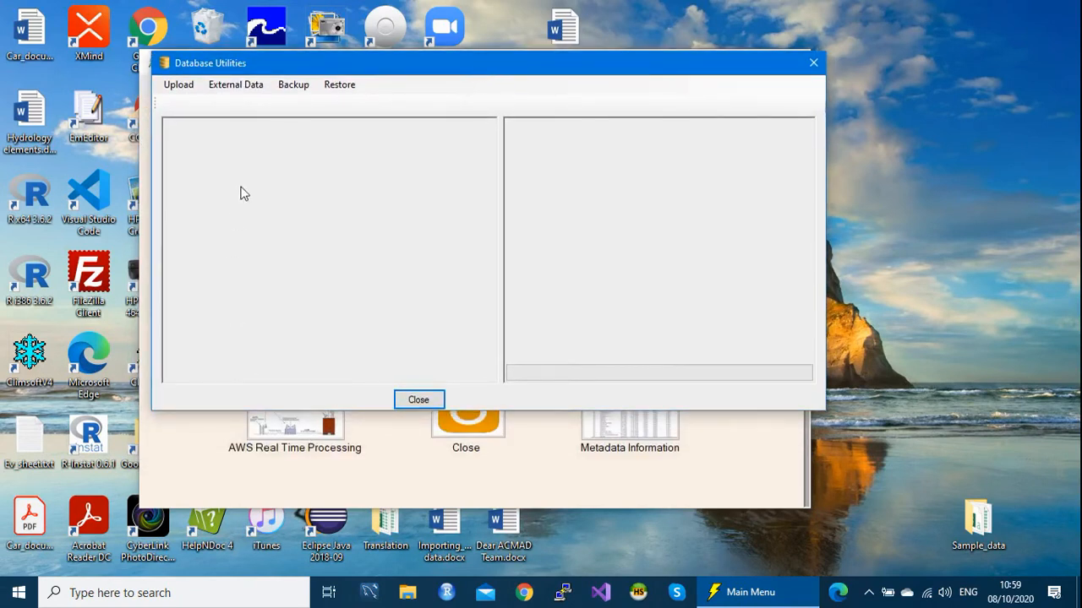
left_click(234, 86)
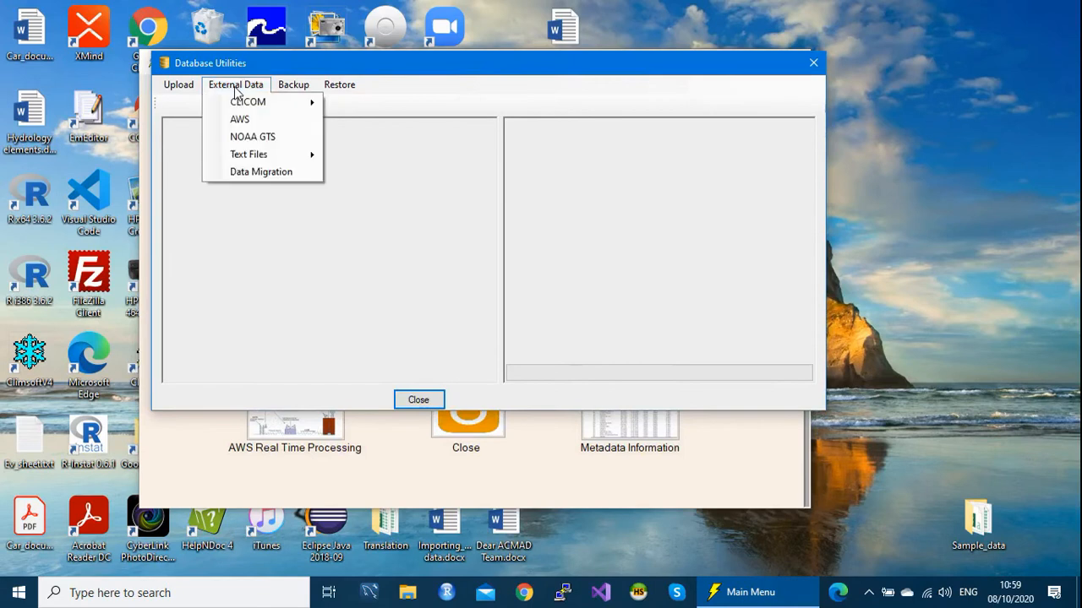
mouse_move(249, 159)
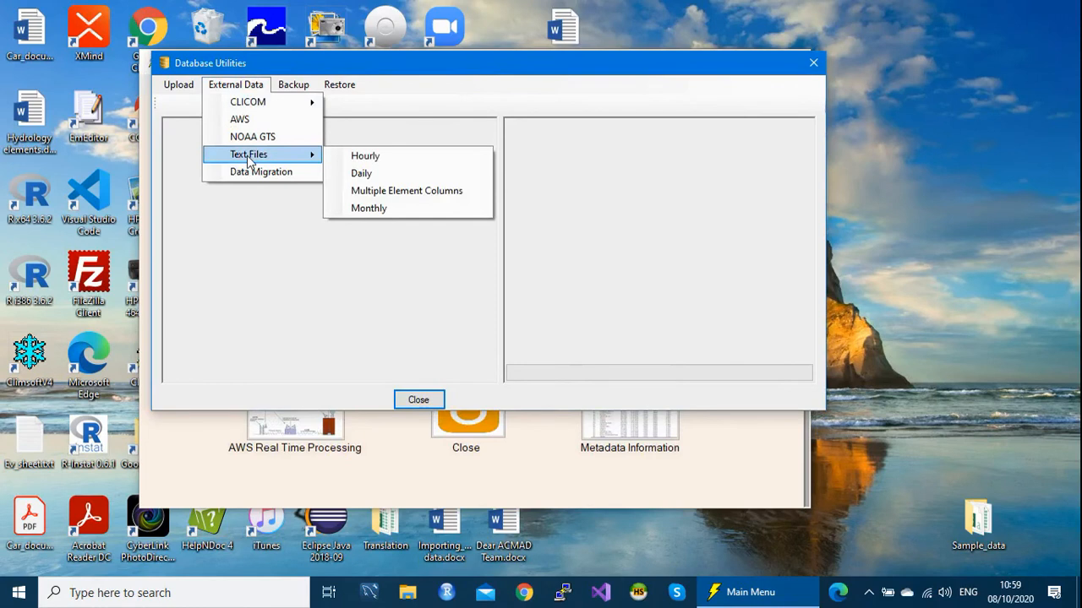
left_click(375, 157)
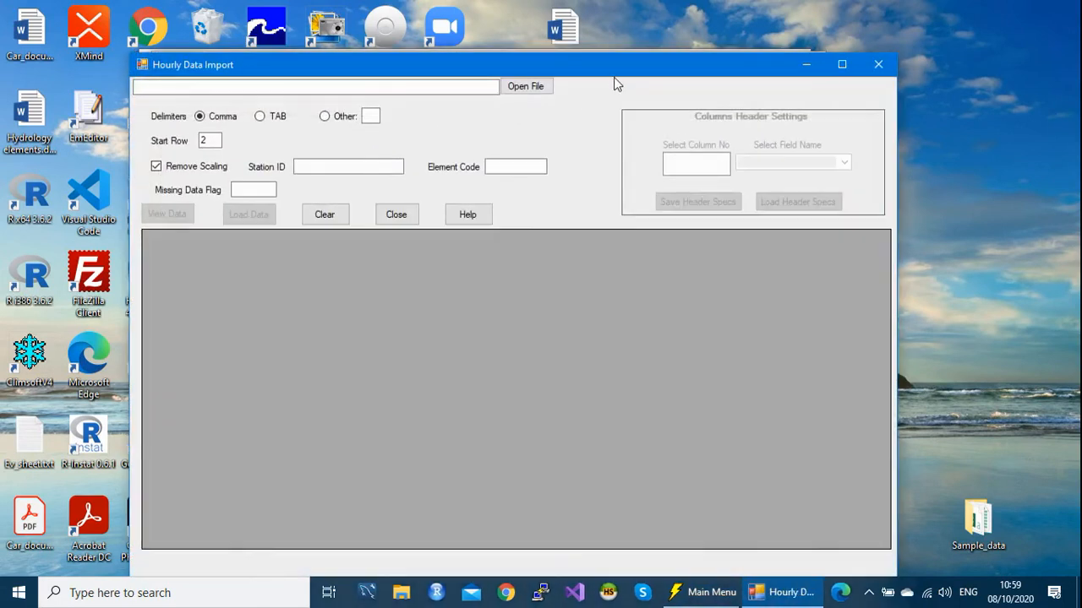
left_click_drag(625, 75, 625, 60)
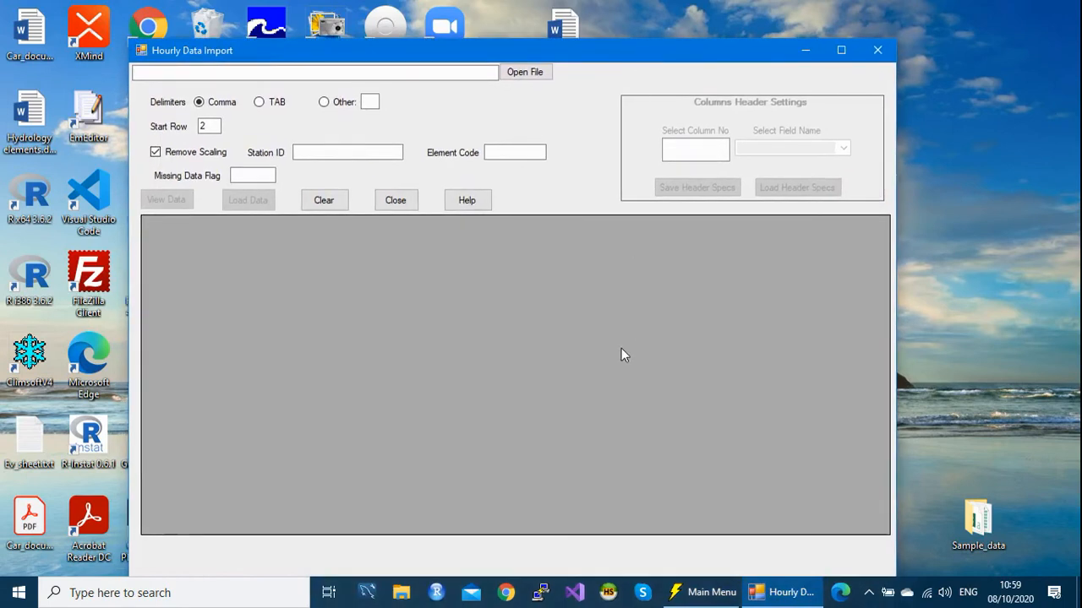
Choose Hrly_data_TAB.txt from the Hourly_data Values_Single_Column folder as the import file.
left_click(526, 72)
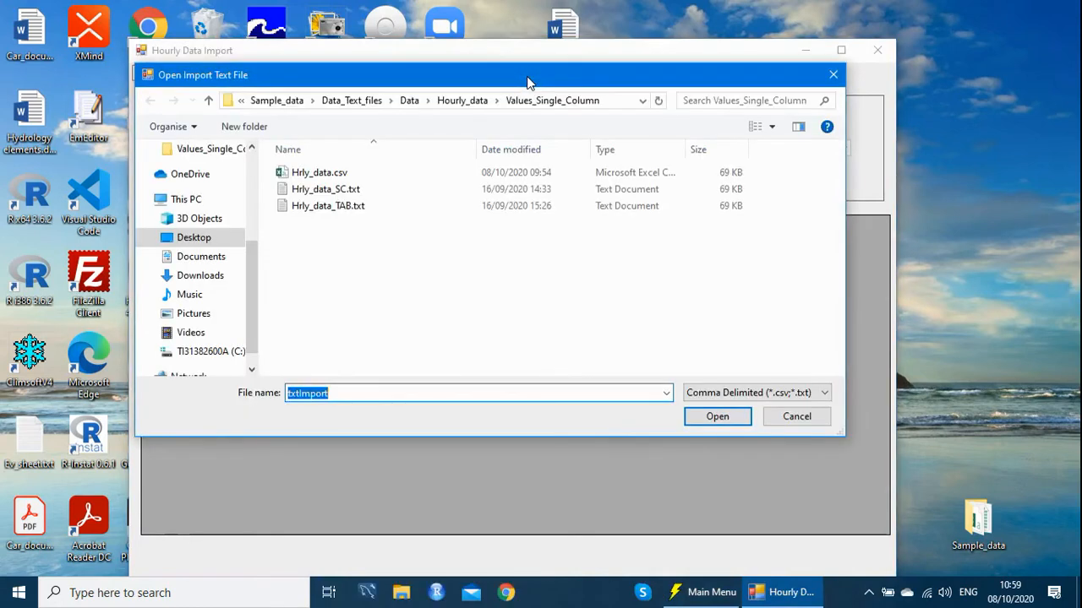
left_click(461, 100)
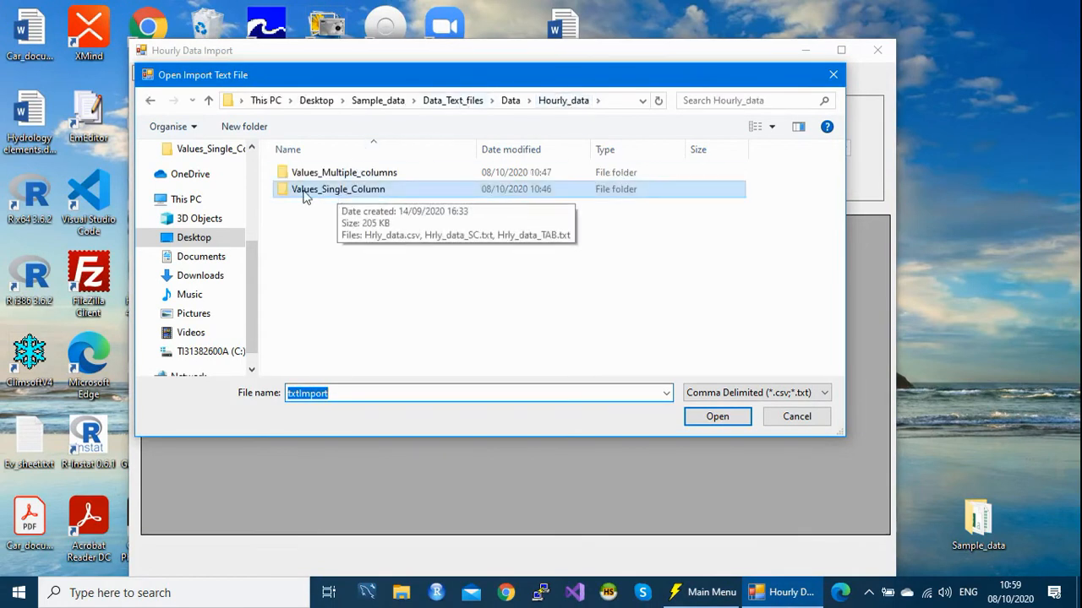
double_click(348, 196)
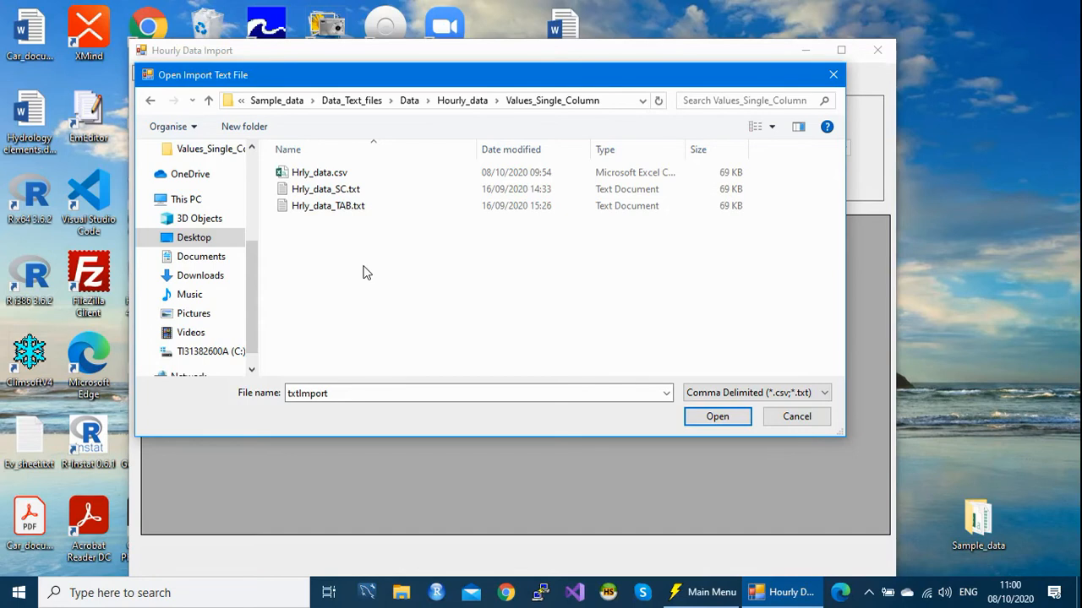
left_click(316, 211)
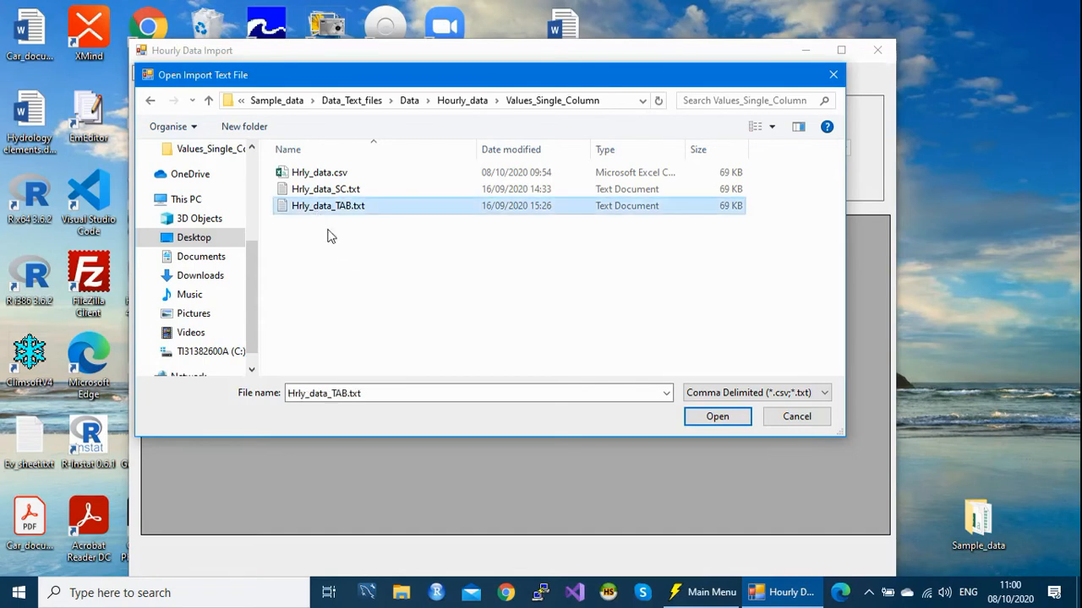
left_click(716, 417)
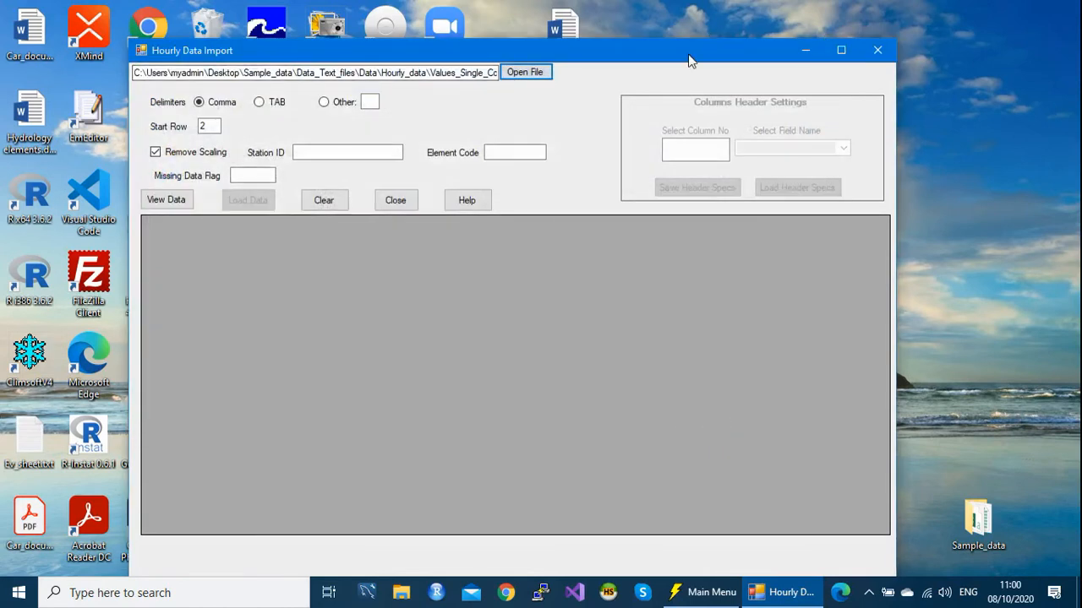
left_click_drag(689, 61, 709, 48)
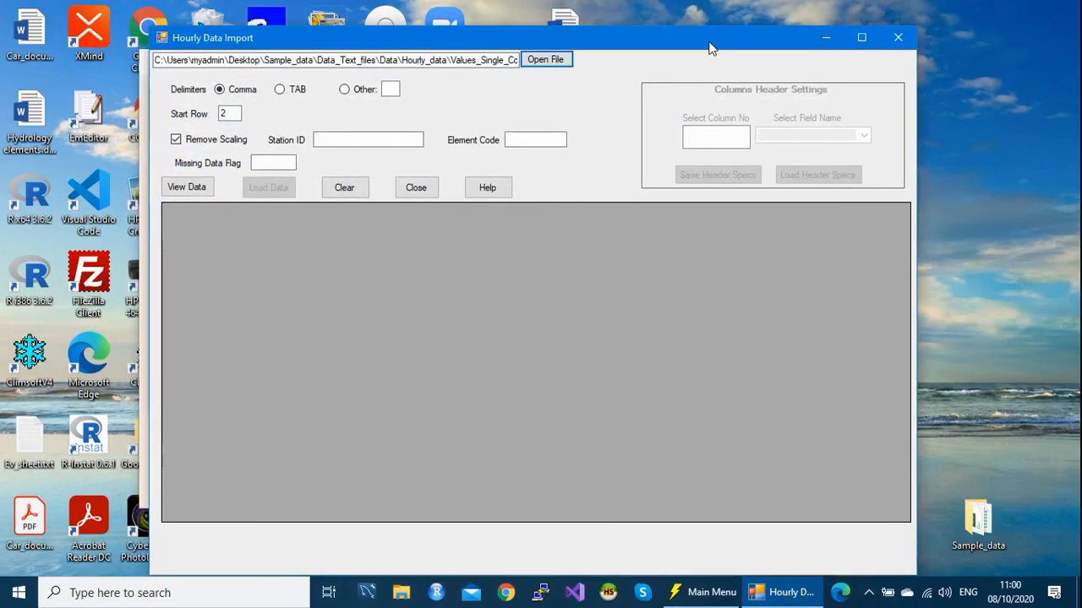
Preview the file's data, set the delimiter to TAB and reload the preview as separate columns.
left_click(186, 188)
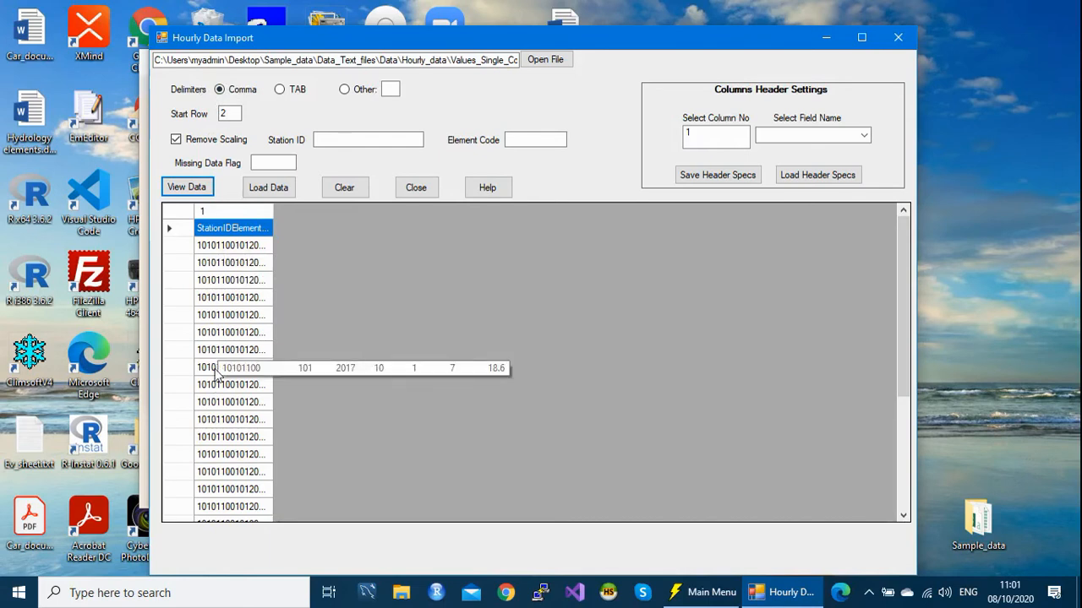
left_click(282, 91)
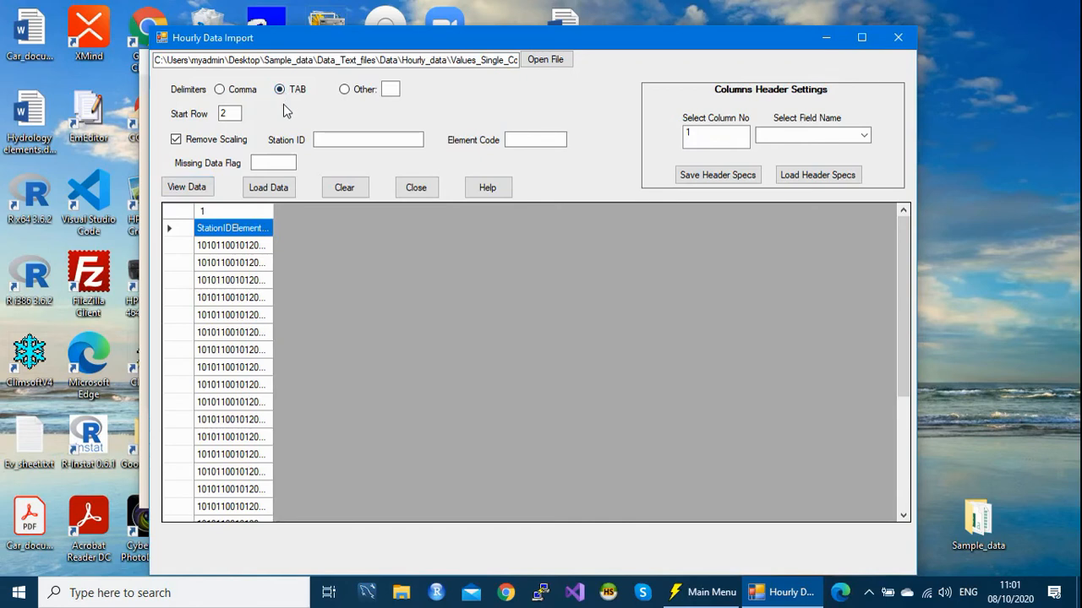
left_click(188, 187)
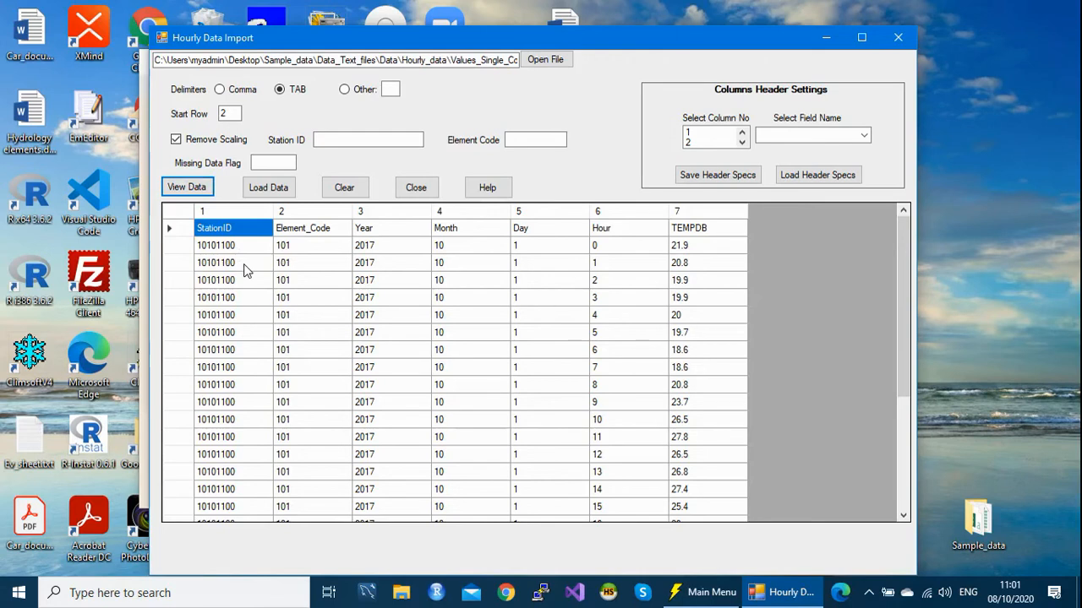
left_click_drag(904, 311, 901, 264)
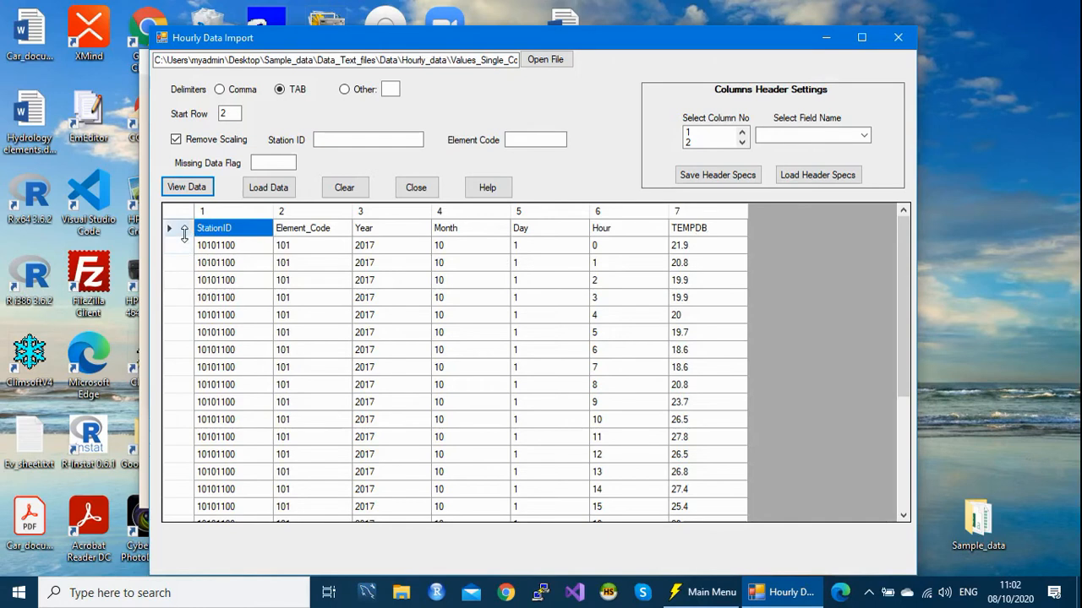
Try 5 as the import start row, marking the matching data row, and set it back to 2.
left_click(179, 246)
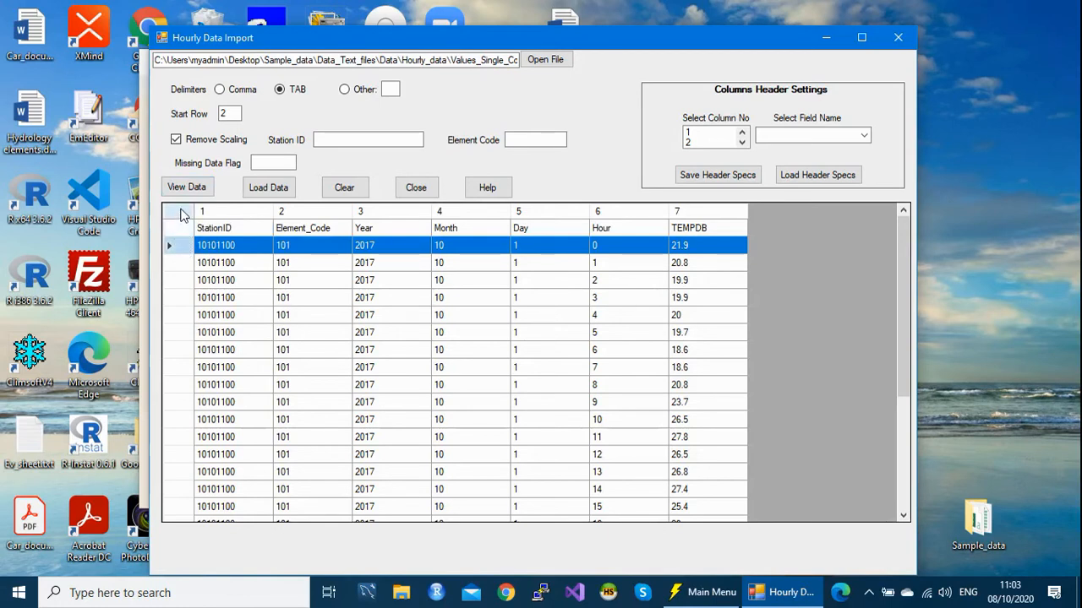
double_click(235, 113)
type("5")
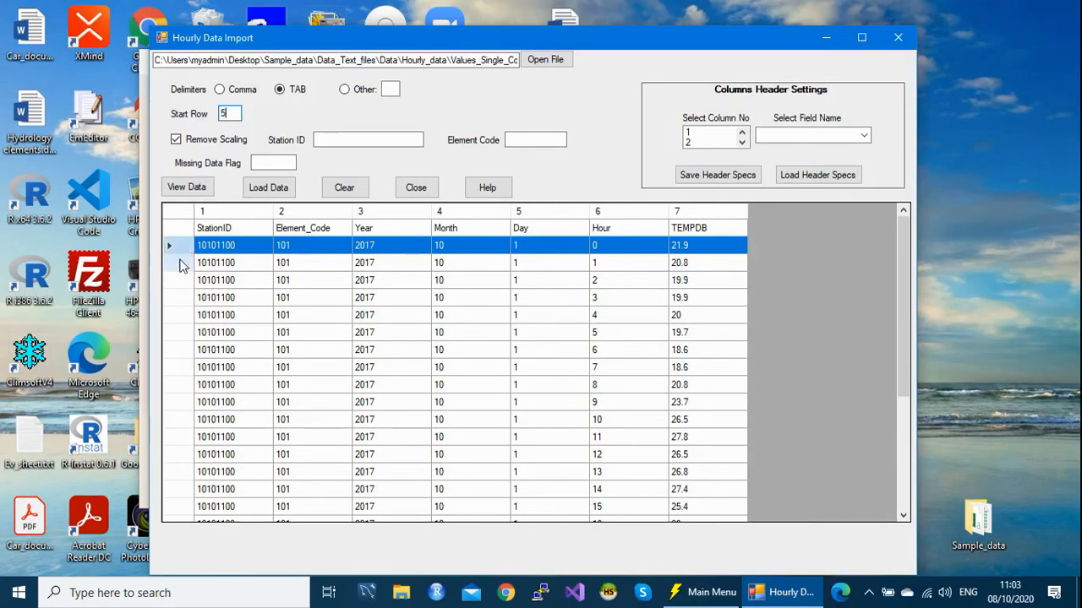
left_click(182, 319)
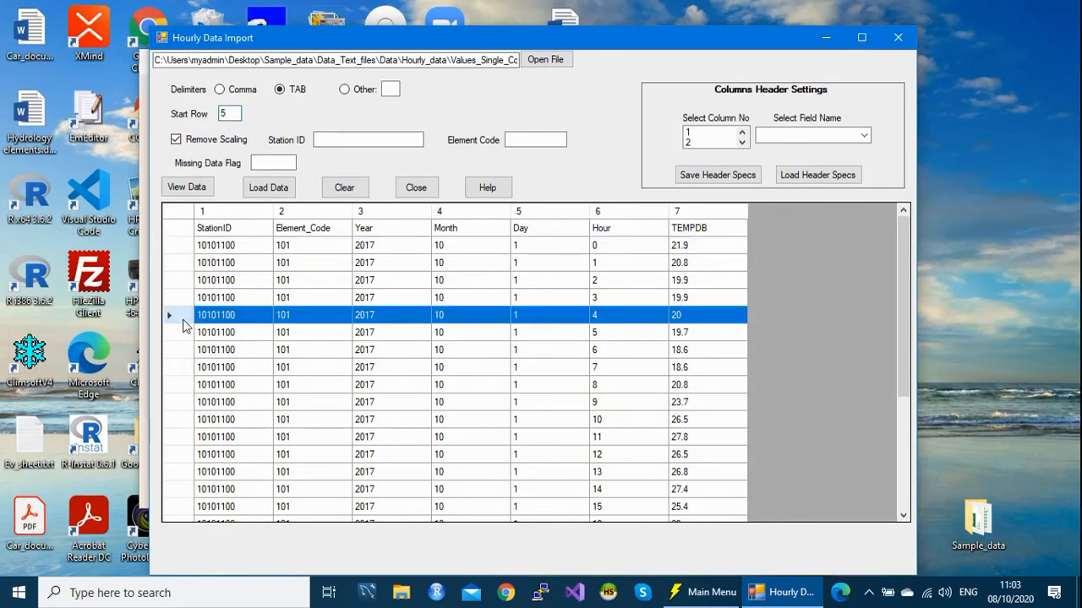
left_click(183, 247)
double_click(233, 112)
key("BackSpace")
type("2")
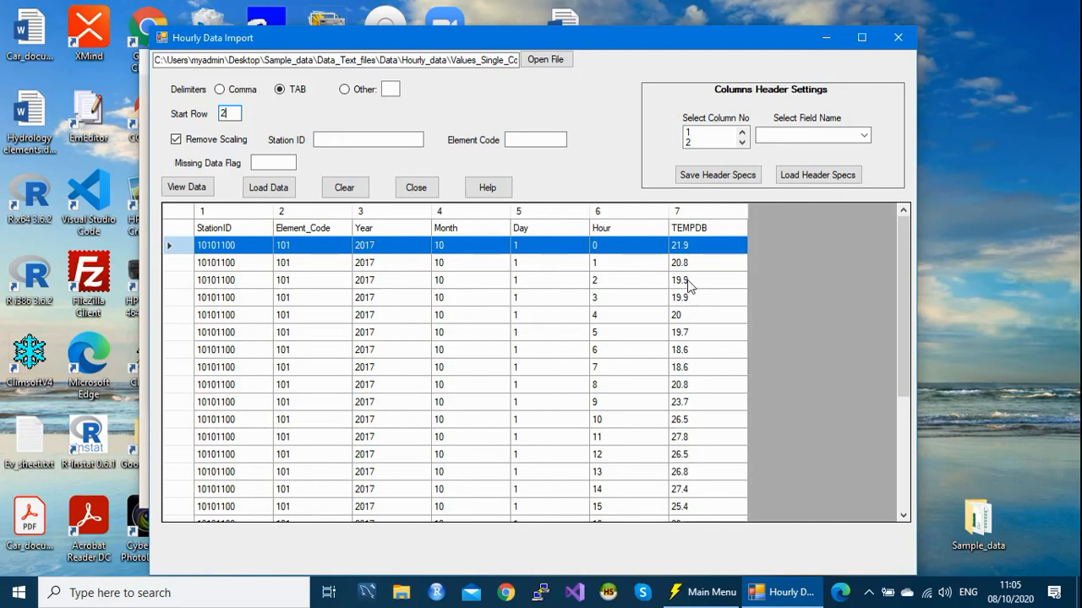
Try entering station ID 10101100 and element code 101 for the import, and clear both values again.
left_click(334, 140)
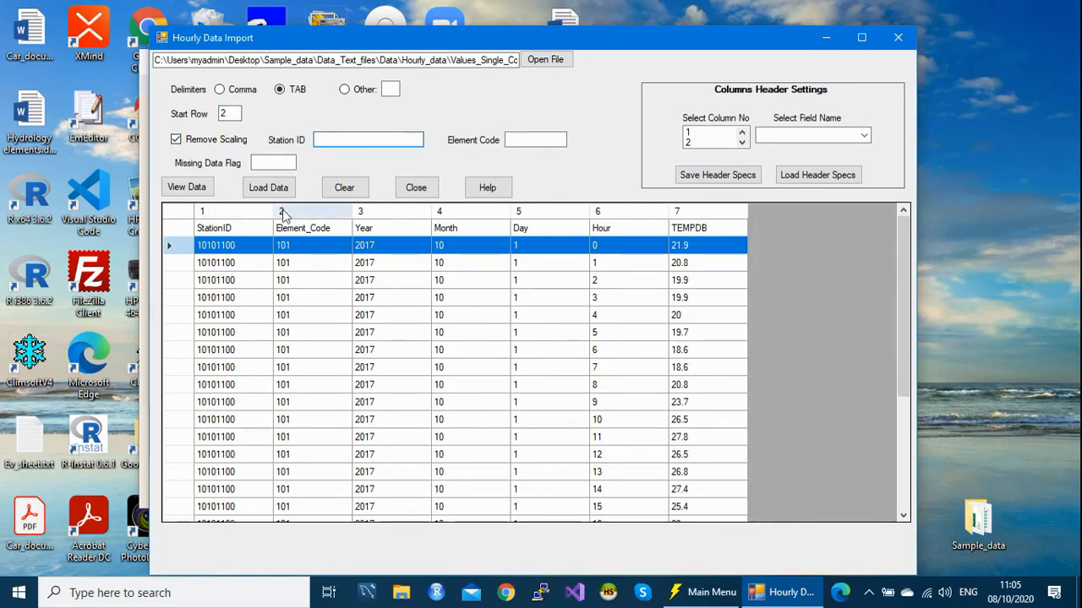
type("10101100")
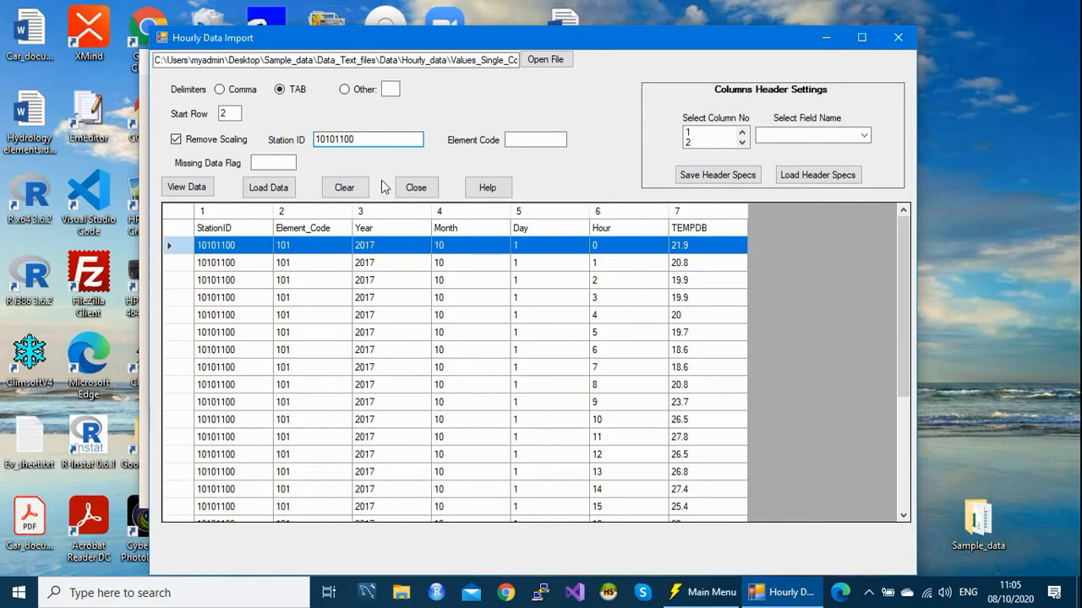
left_click_drag(359, 141, 302, 139)
key("BackSpace")
left_click(523, 139)
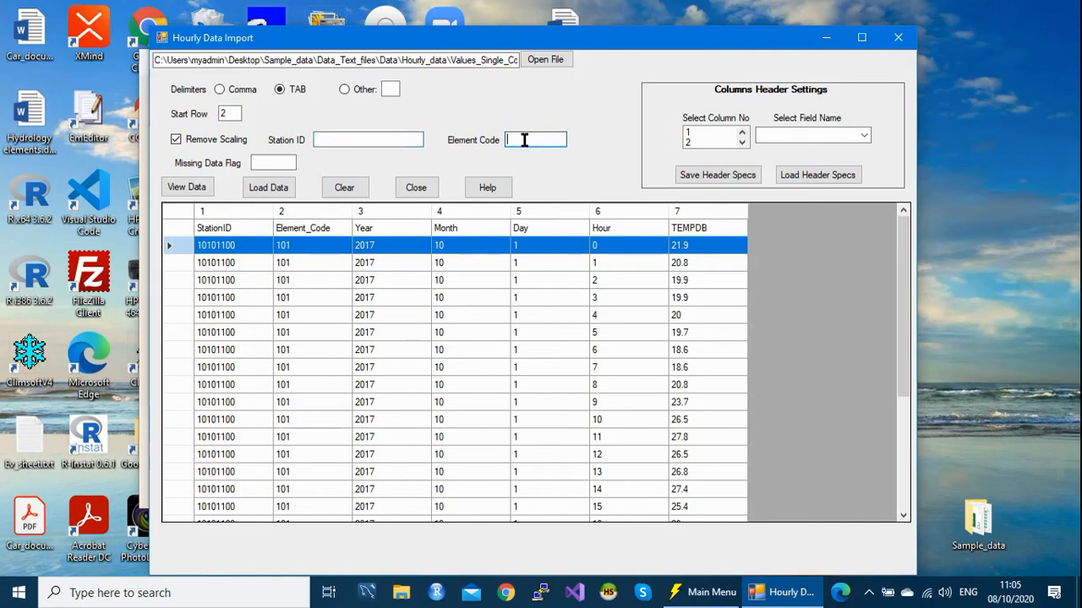
type("101")
key("BackSpace")
key("BackSpace")
left_click(370, 141)
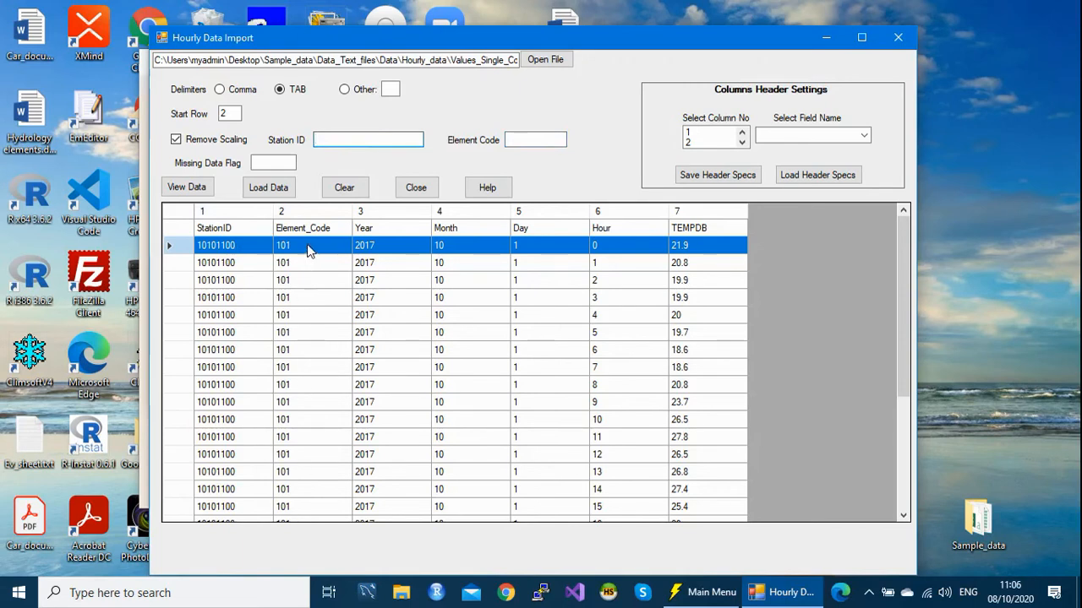
left_click(534, 140)
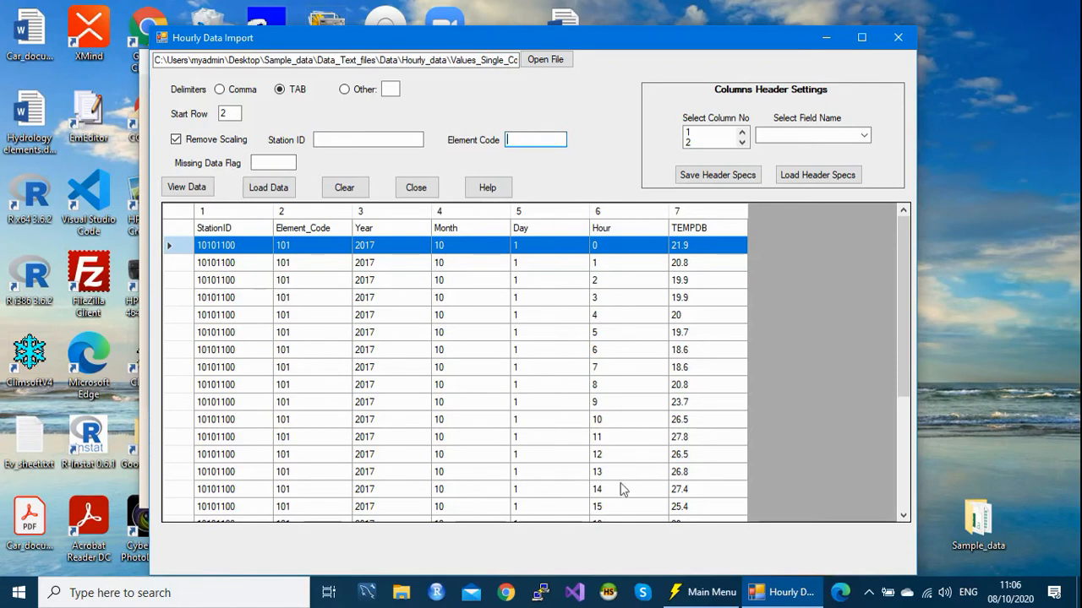
Examine the TEMPDB values in the preview for entries that would need a missing data flag.
left_click(268, 163)
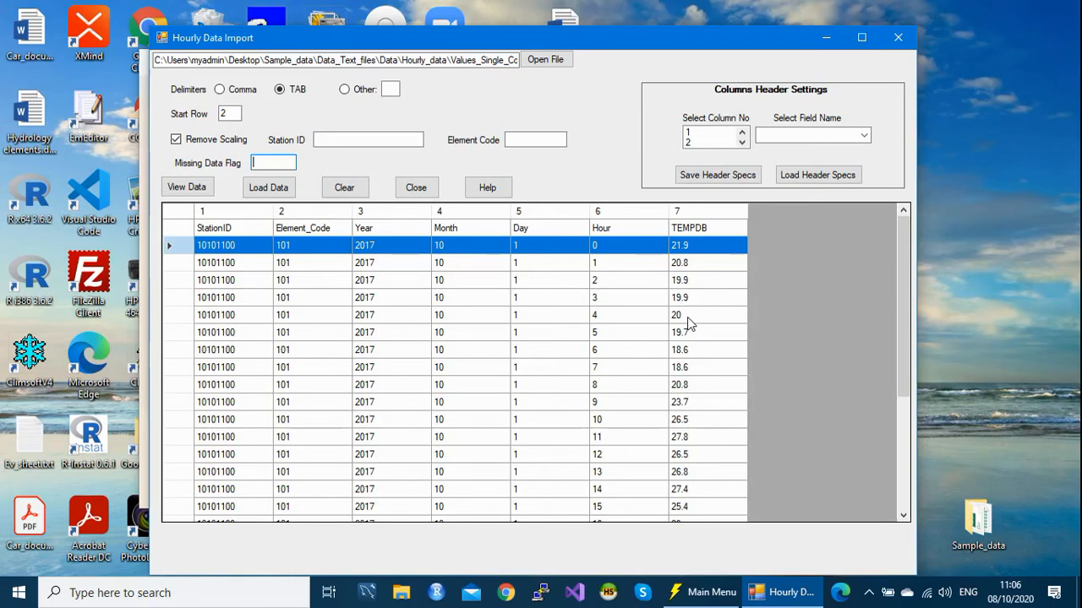
left_click_drag(903, 346, 881, 490)
left_click_drag(903, 427, 900, 280)
left_click(691, 351)
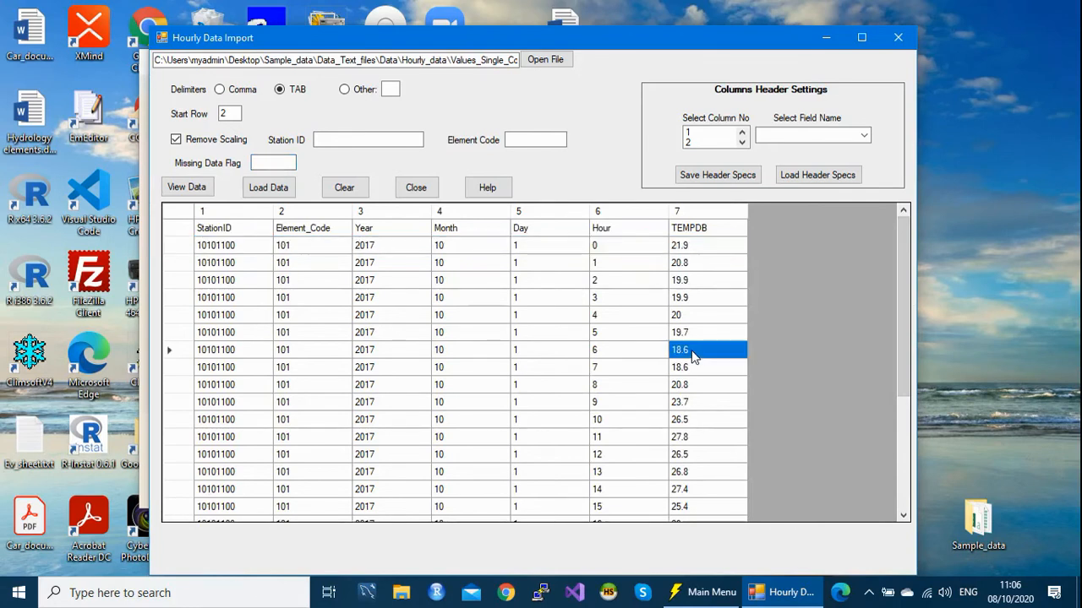
left_click(691, 352)
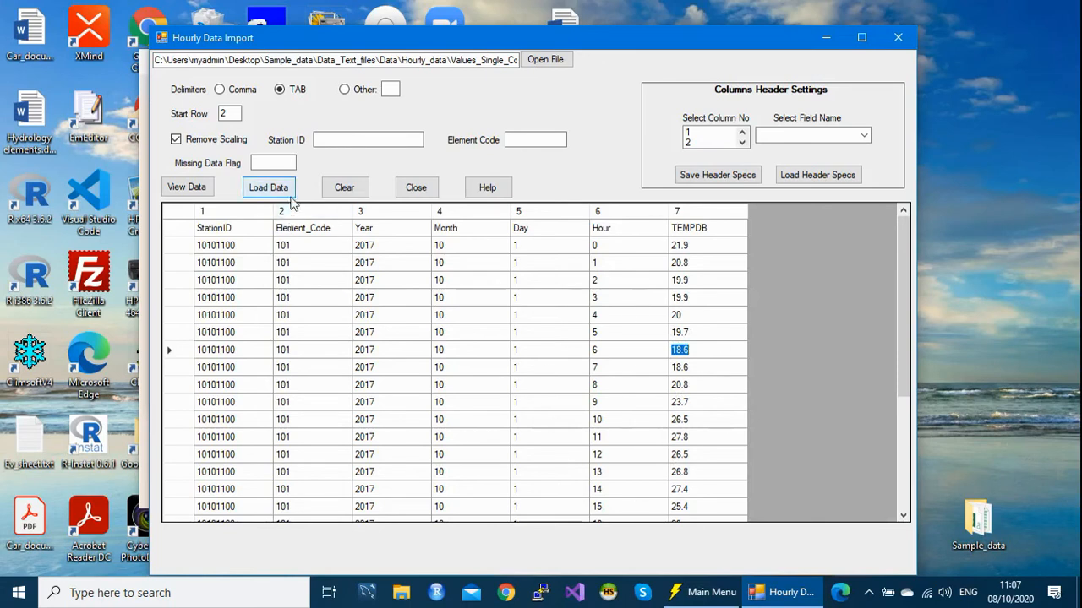
left_click(262, 164)
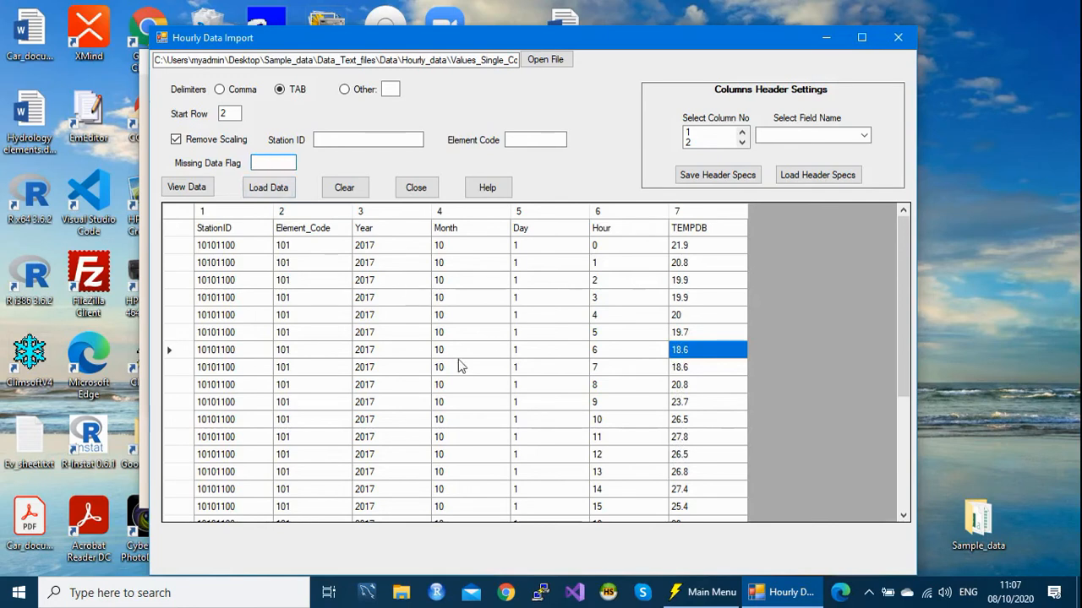
left_click_drag(901, 307, 915, 264)
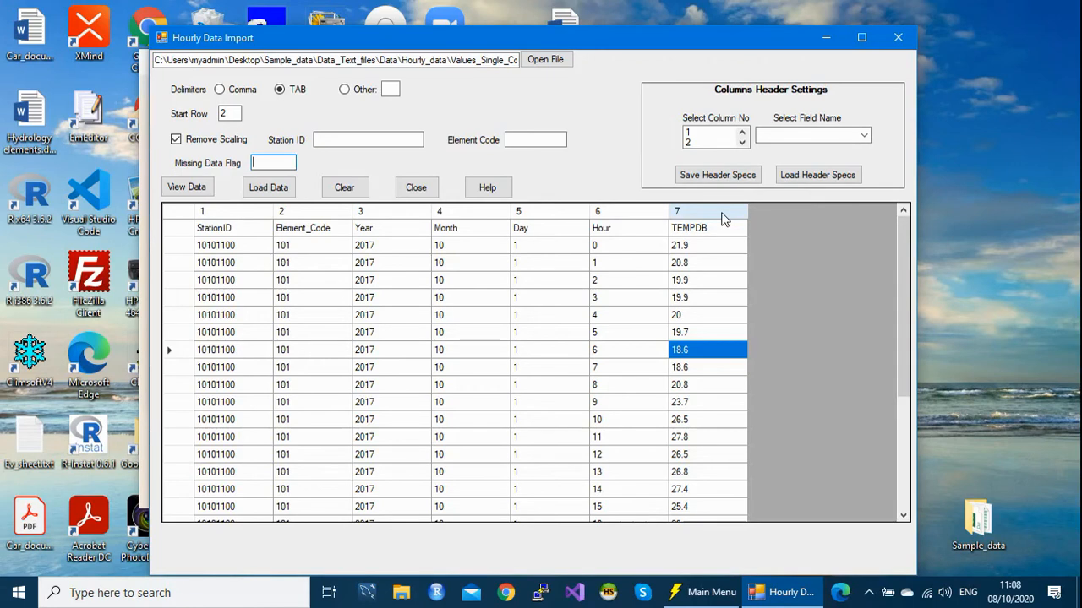
Map column 1 to the station_id field and column 2 to the element_code field.
left_click(712, 139)
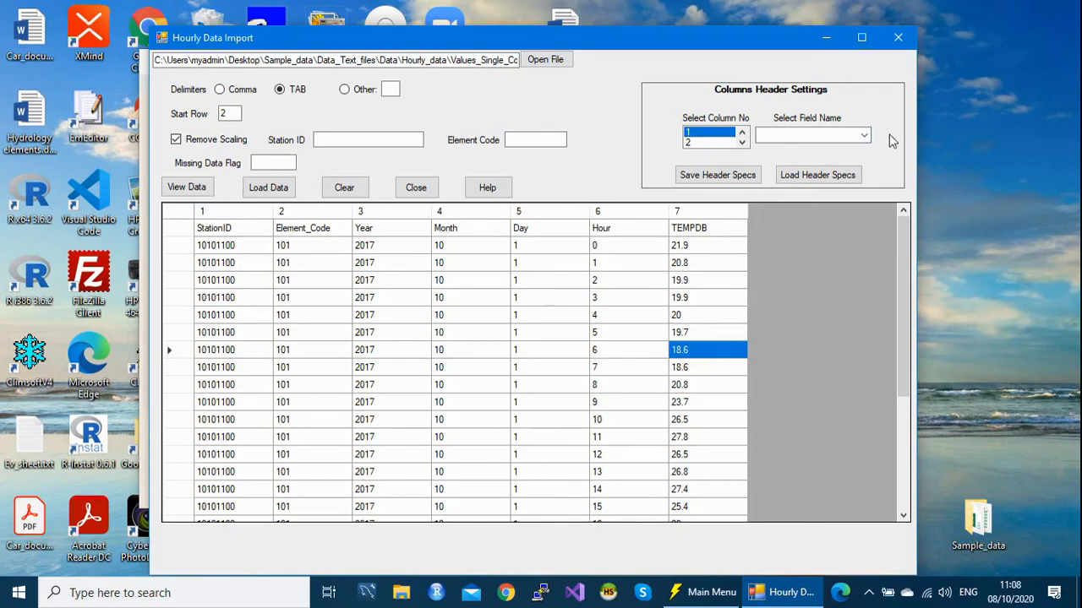
left_click(863, 137)
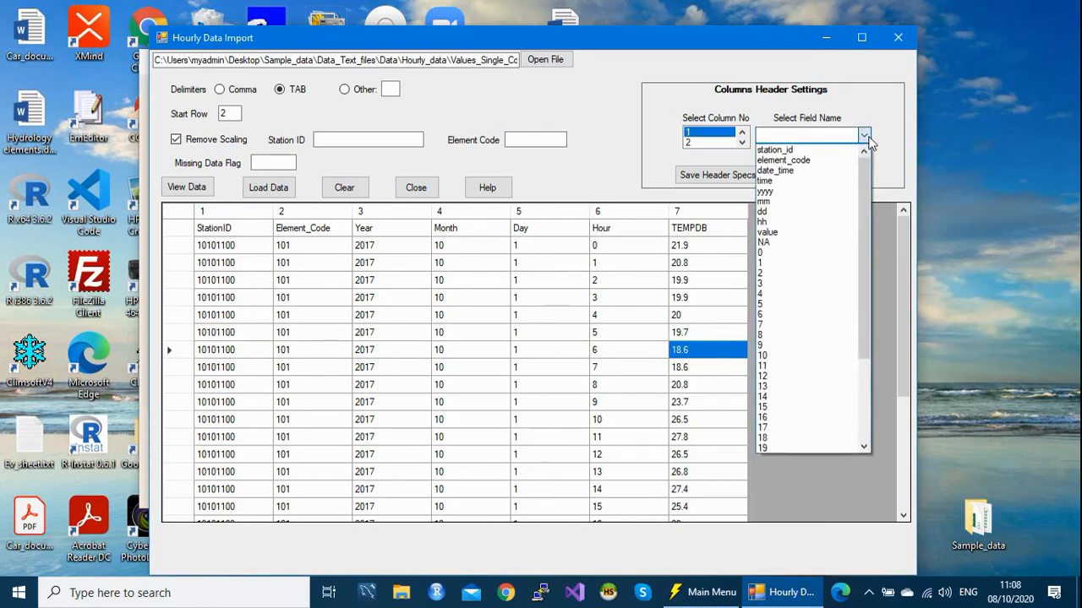
left_click(826, 152)
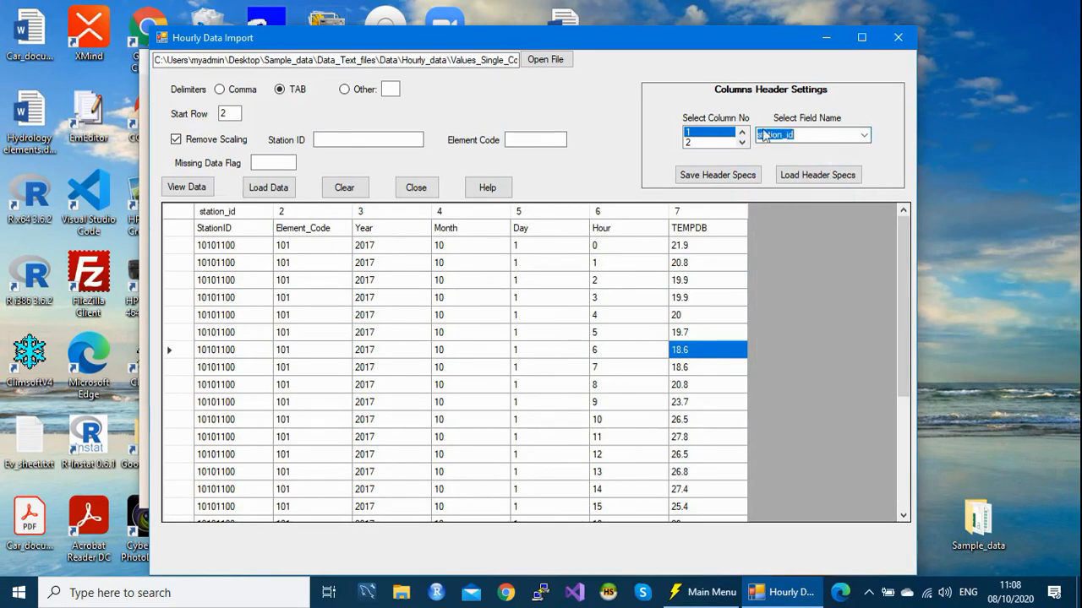
left_click(702, 143)
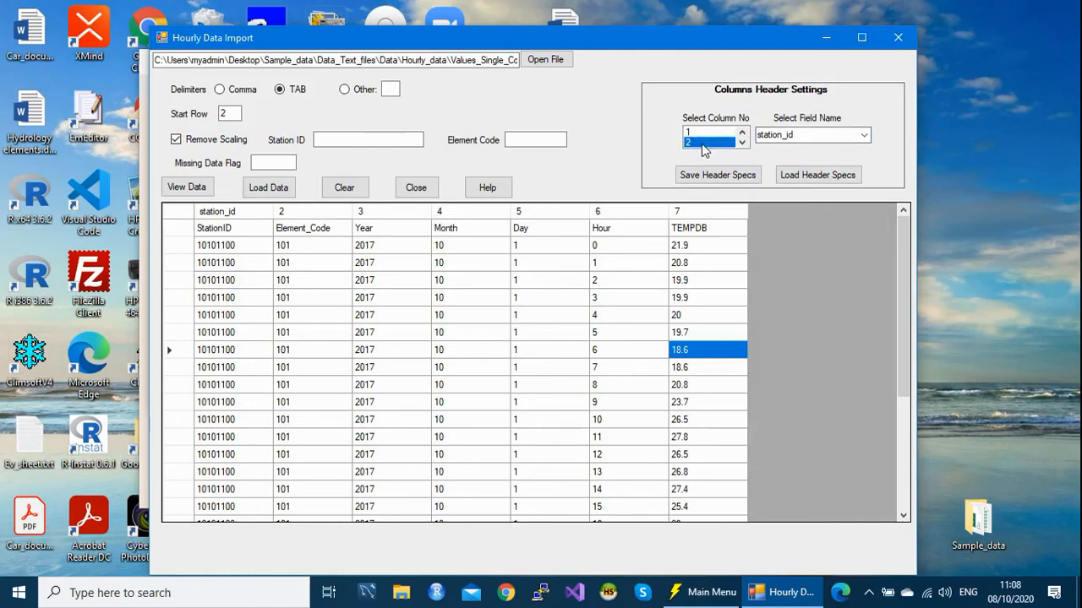
left_click(864, 135)
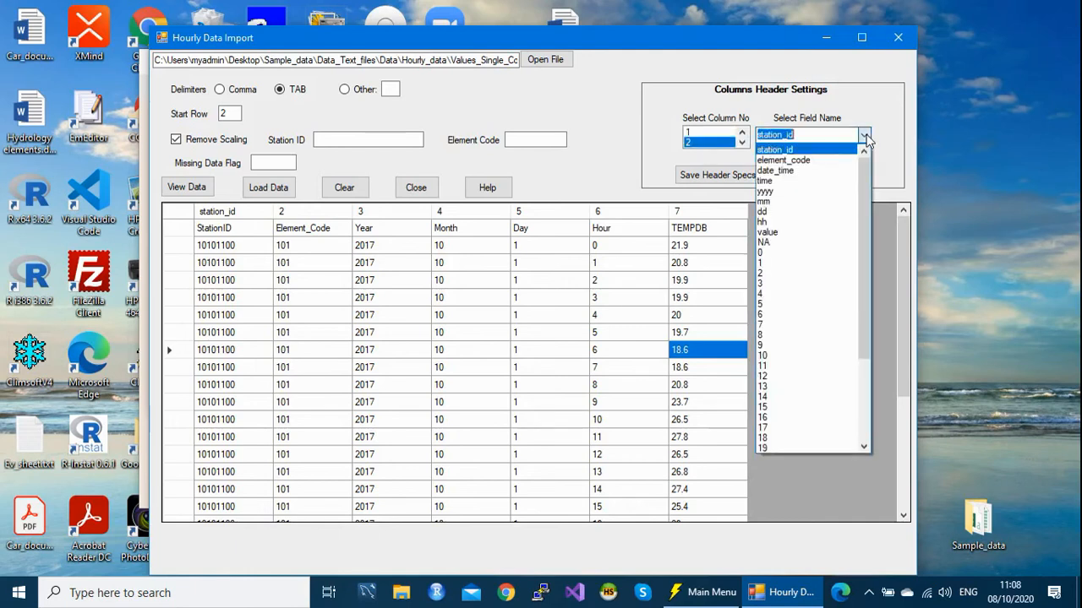
left_click(816, 162)
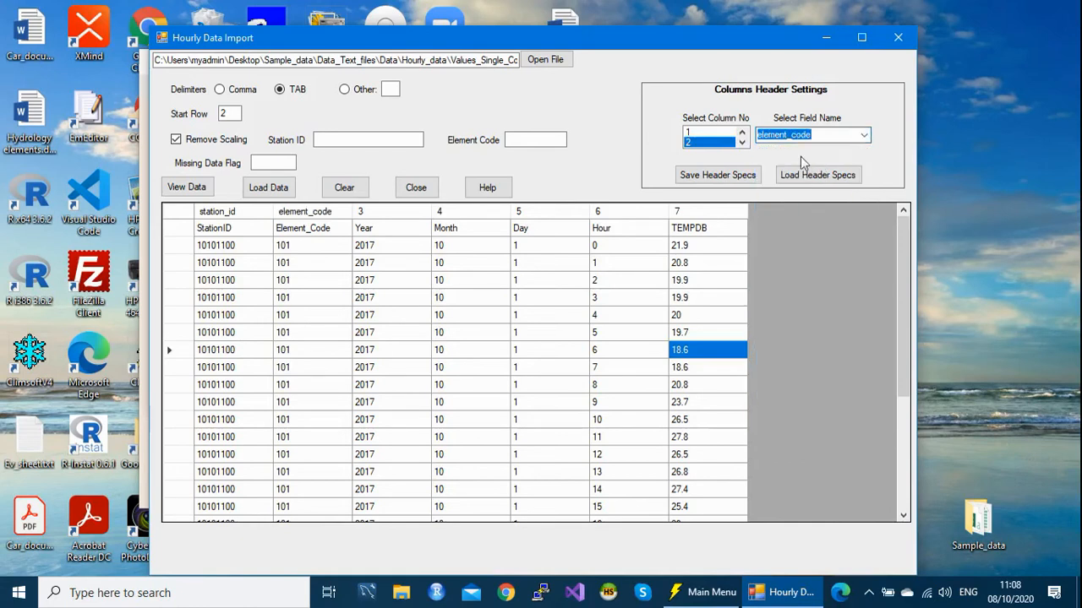
Assign the field names yyyy to column 3 and mm to column 4.
left_click(743, 144)
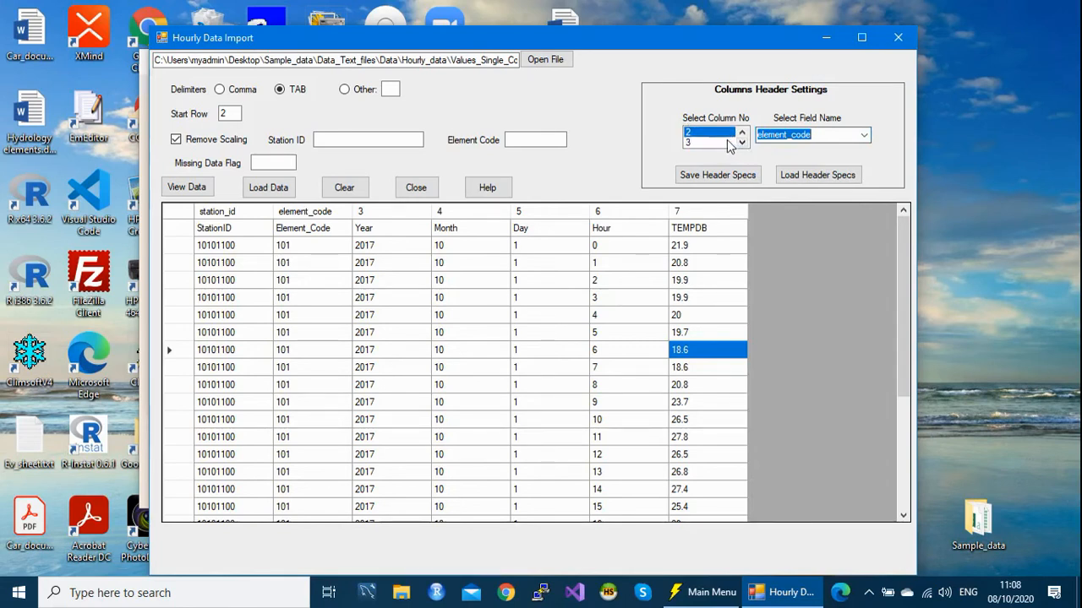
left_click(726, 142)
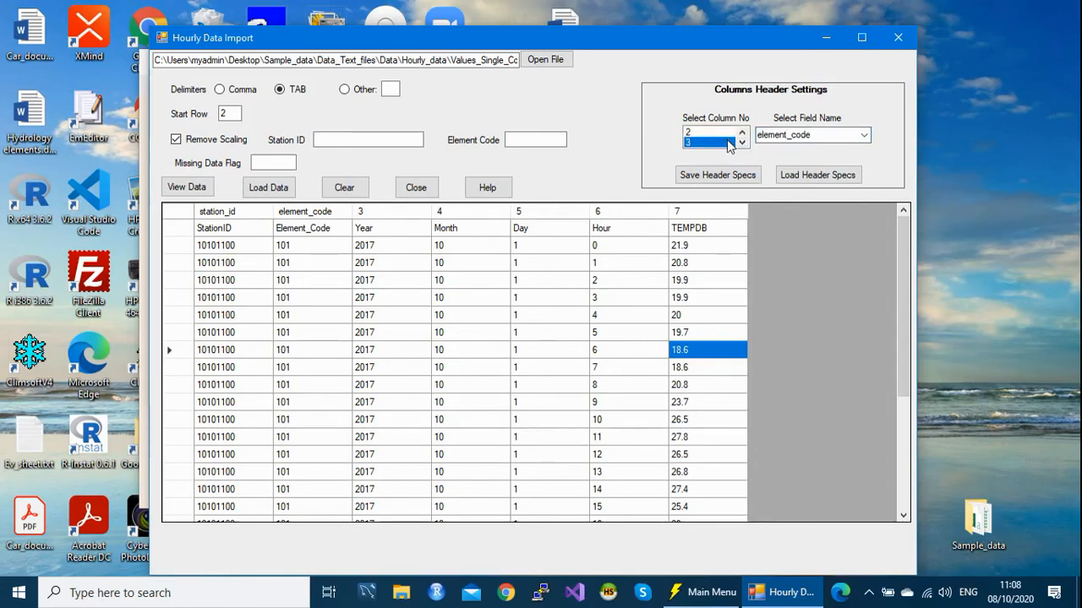
left_click(864, 135)
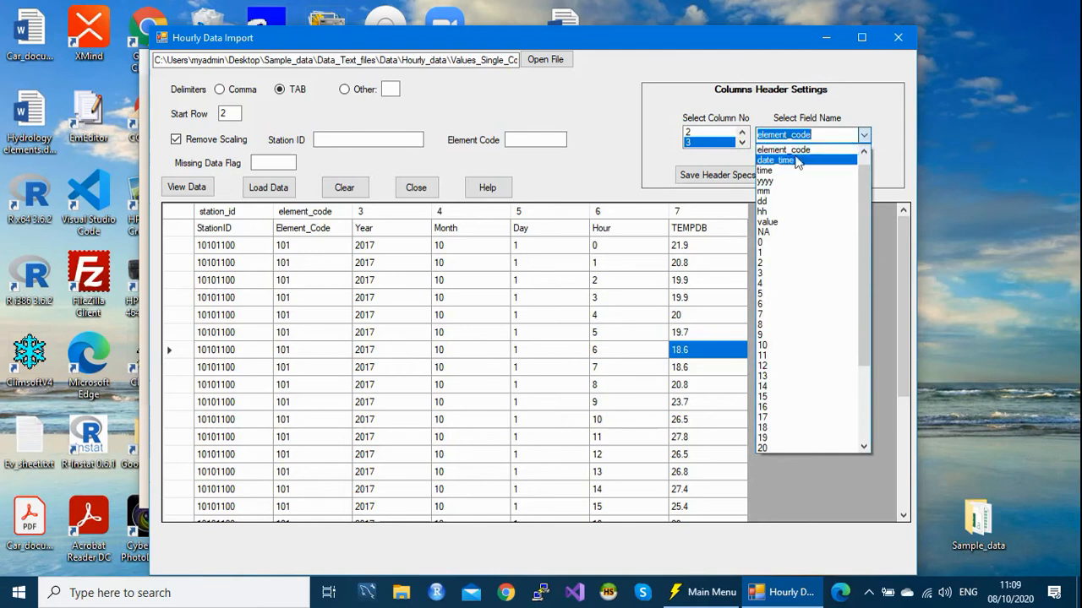
left_click(778, 182)
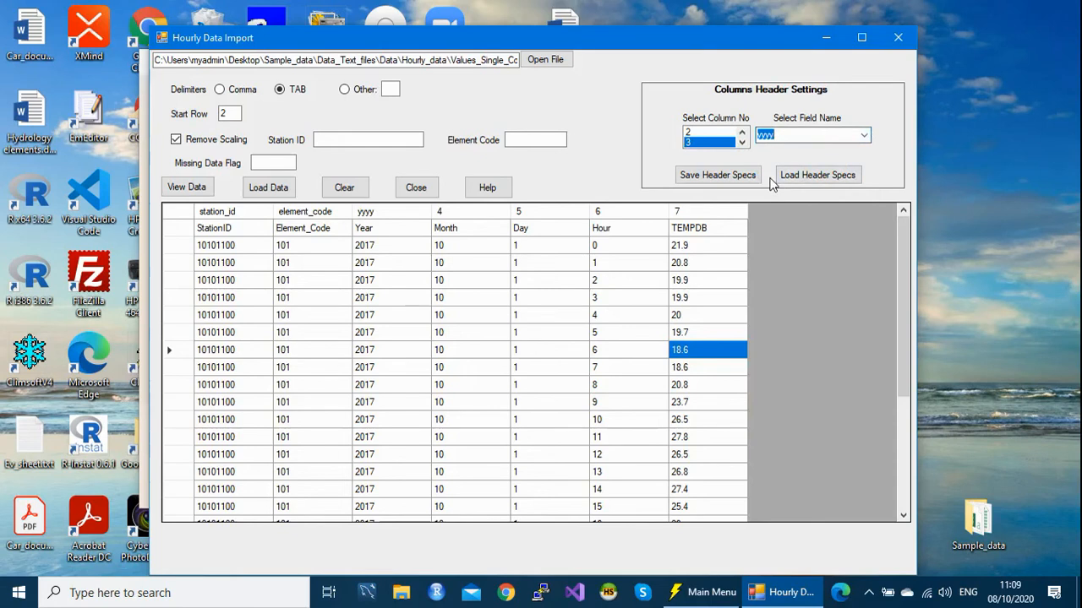
left_click(741, 143)
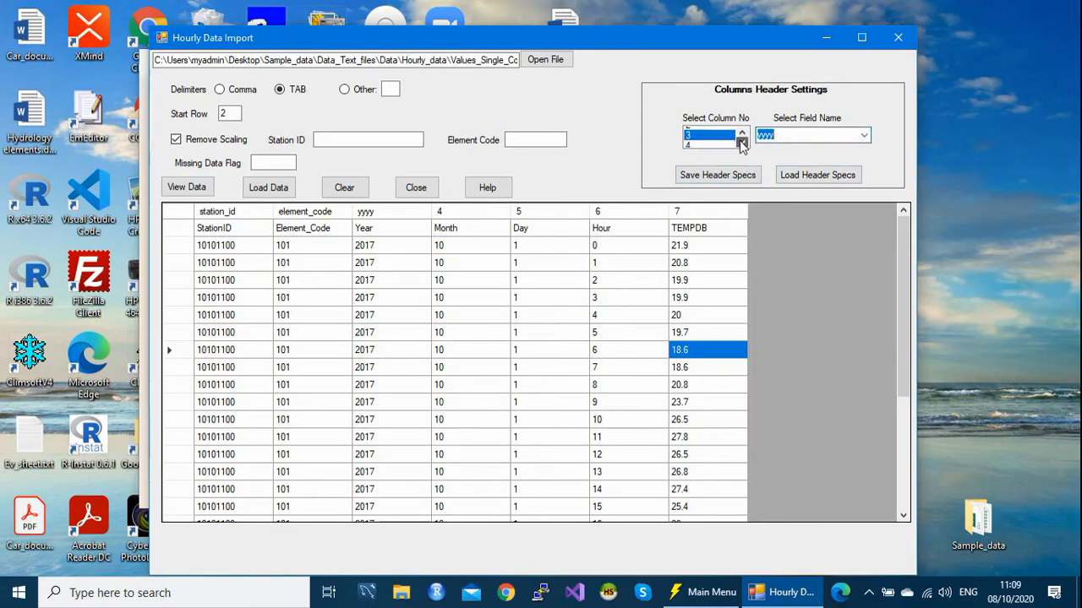
left_click(714, 142)
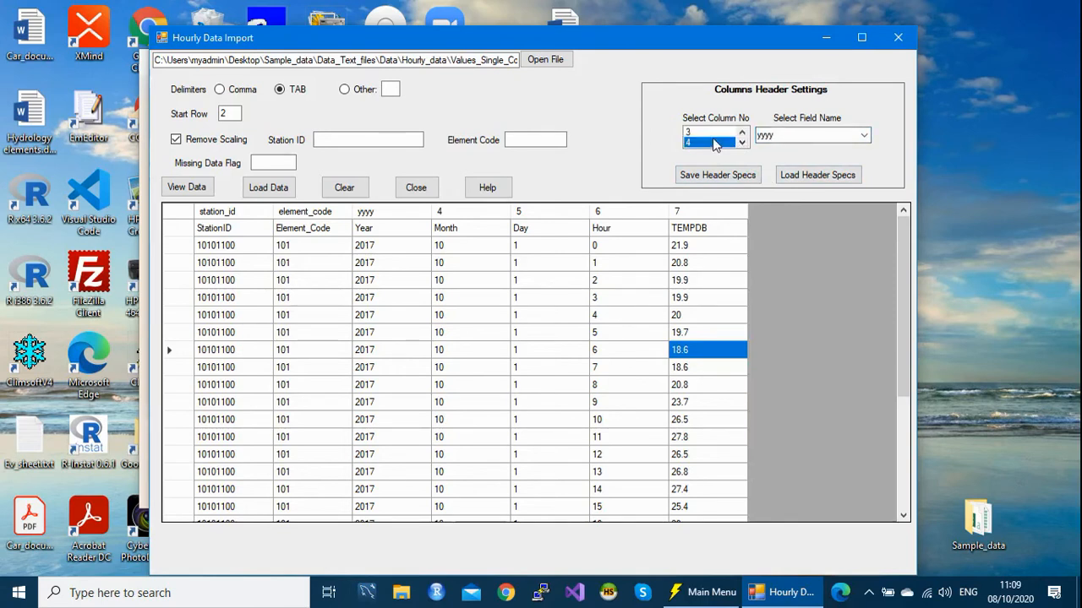
left_click(864, 135)
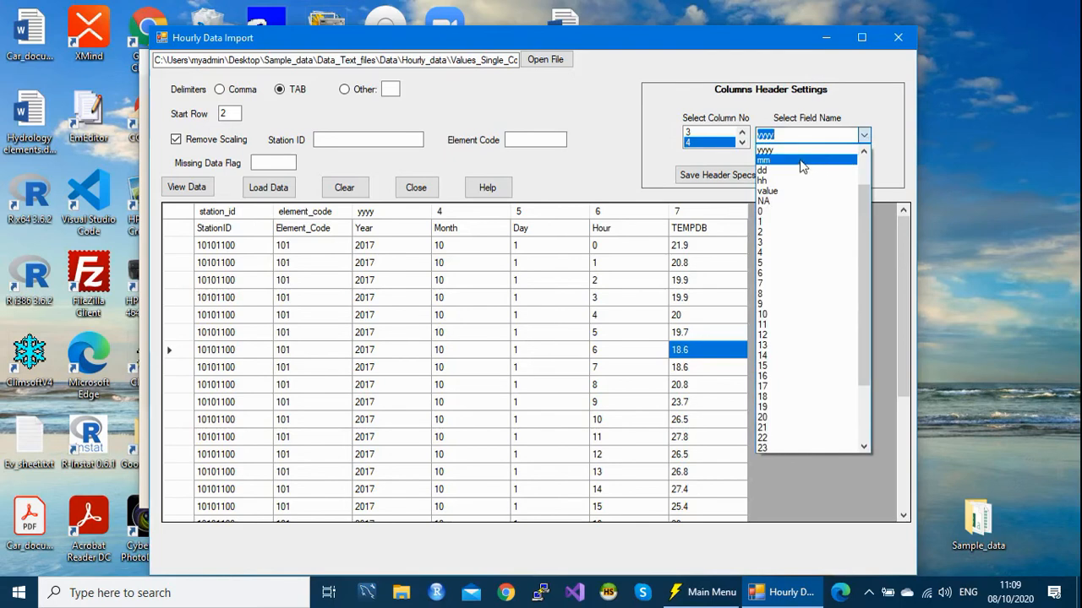
left_click(799, 160)
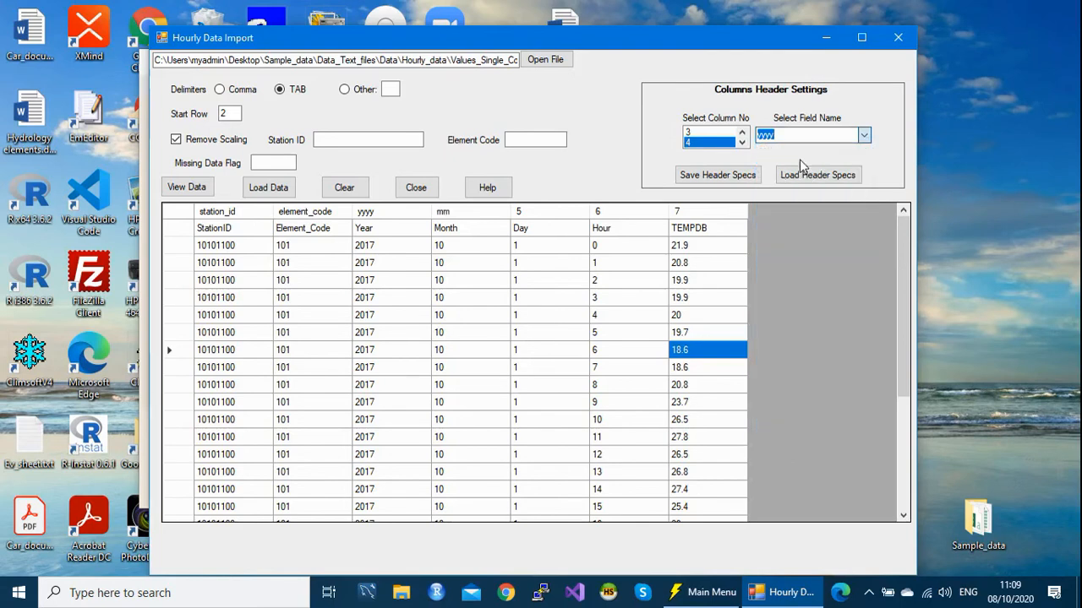
Assign the field names dd to column 5 and hh to column 6.
left_click(741, 142)
left_click(725, 143)
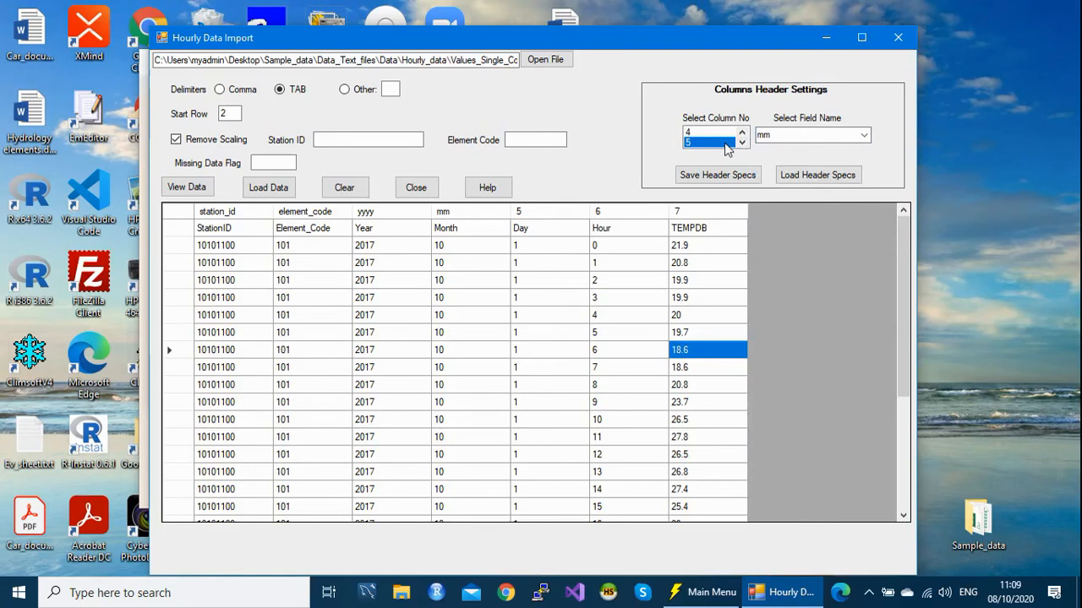
left_click(863, 135)
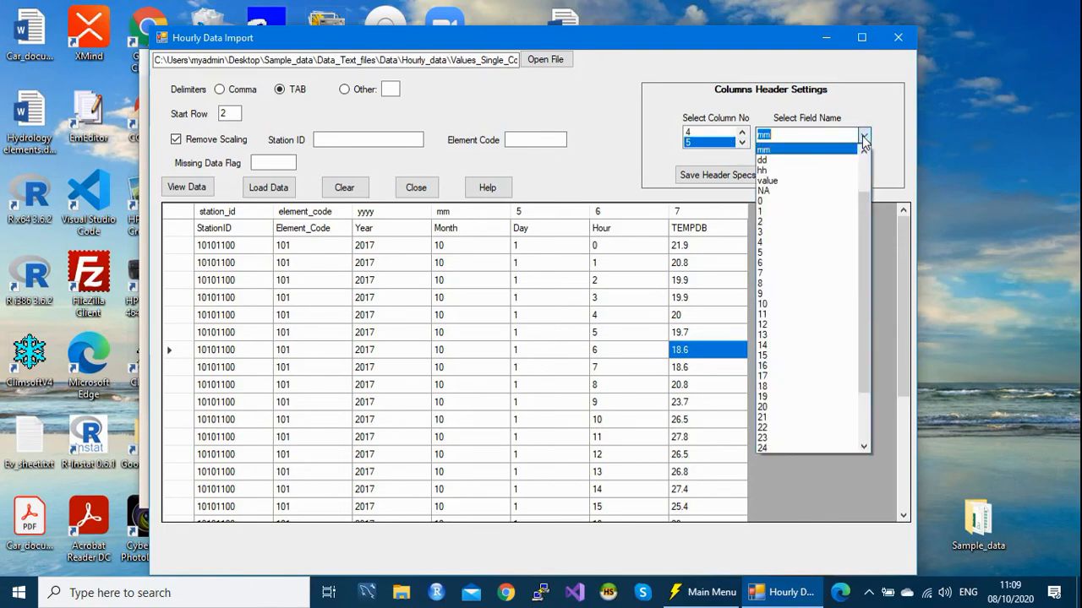
left_click(783, 160)
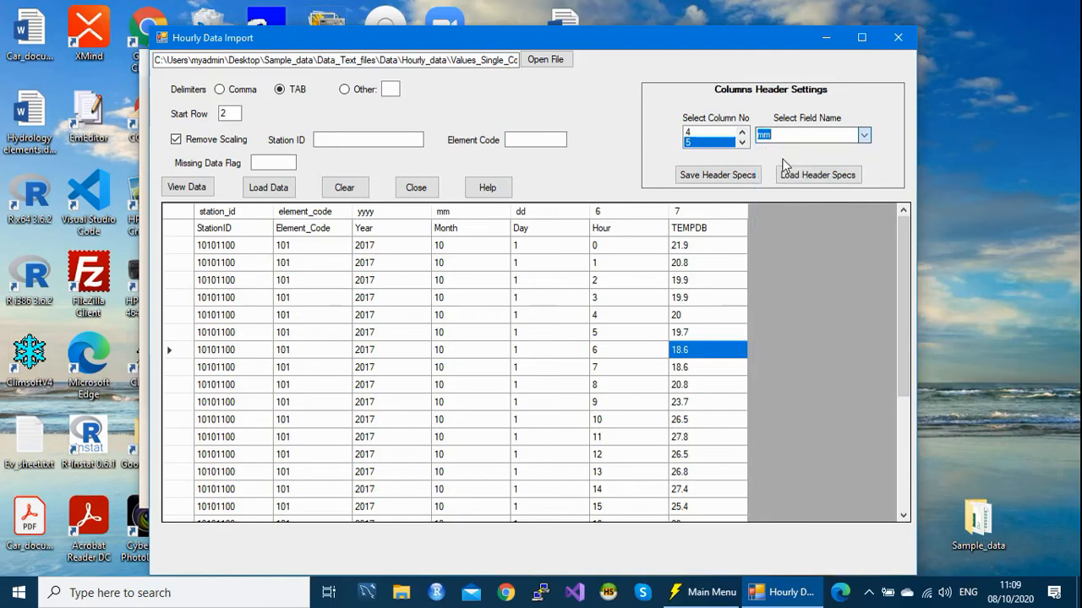
left_click(742, 143)
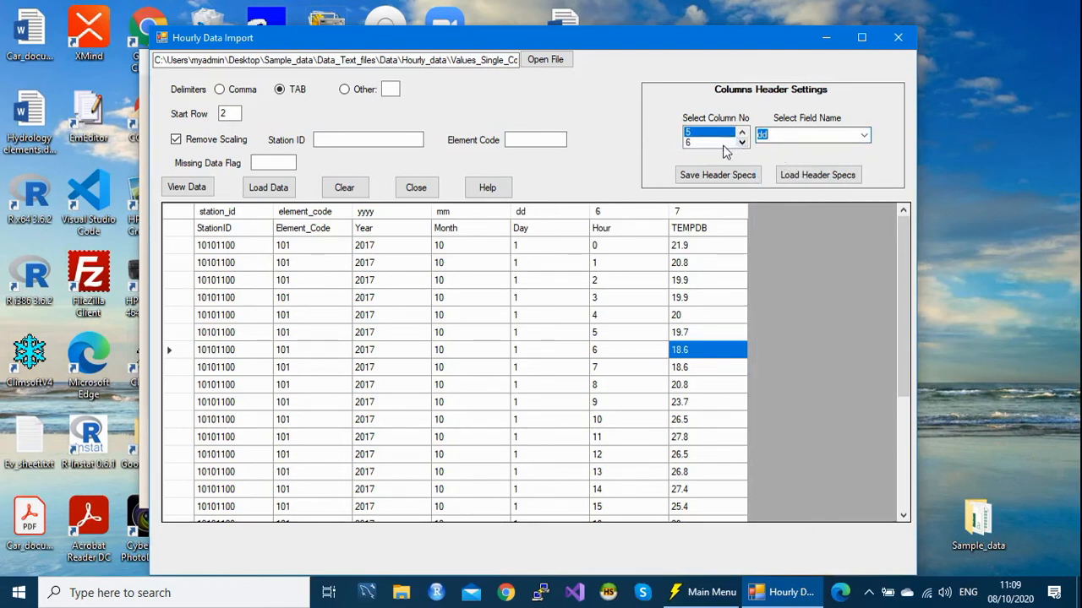
left_click(718, 143)
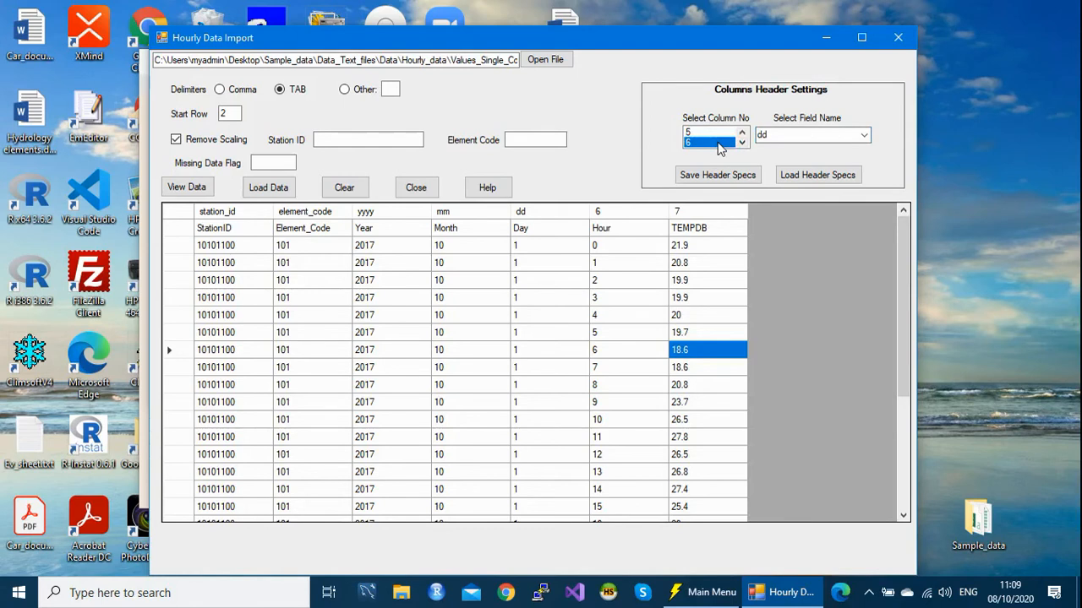
left_click(861, 137)
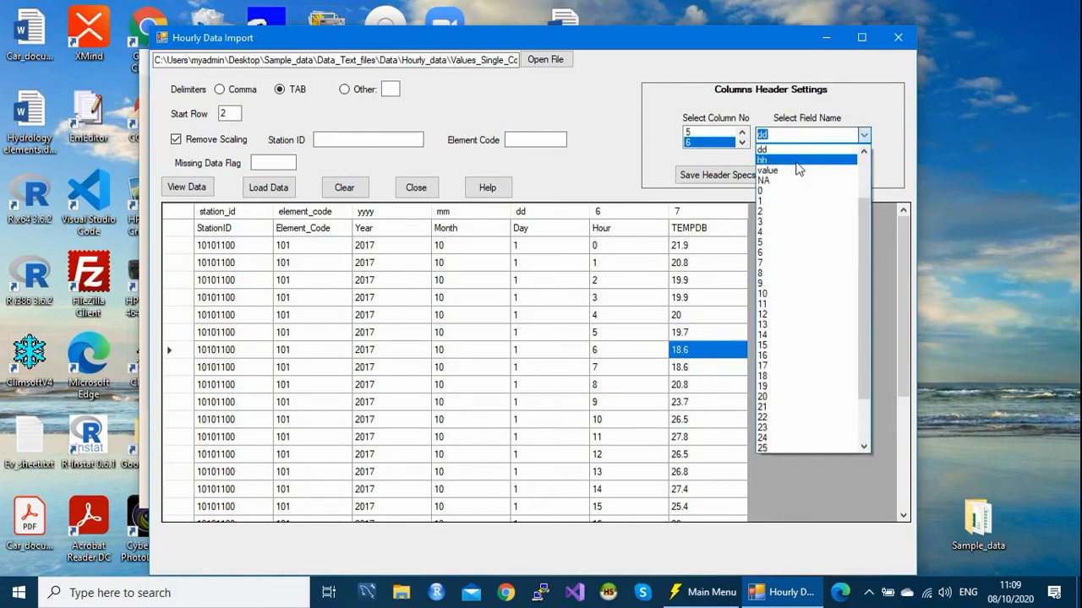
left_click(794, 160)
Map column 7, which holds the TEMPDB readings, to the value field.
left_click(741, 141)
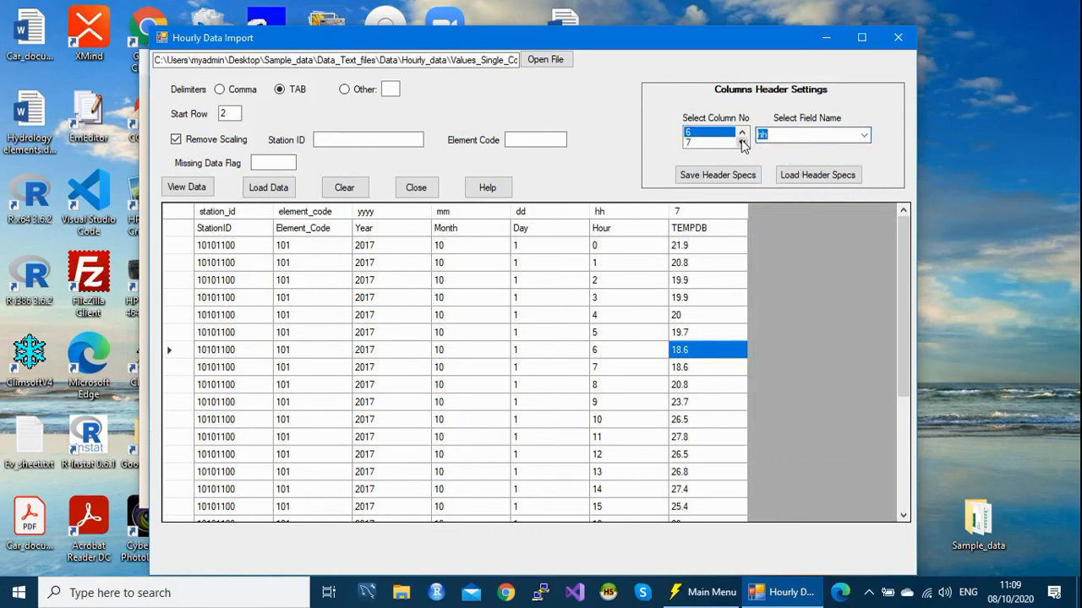
left_click(725, 143)
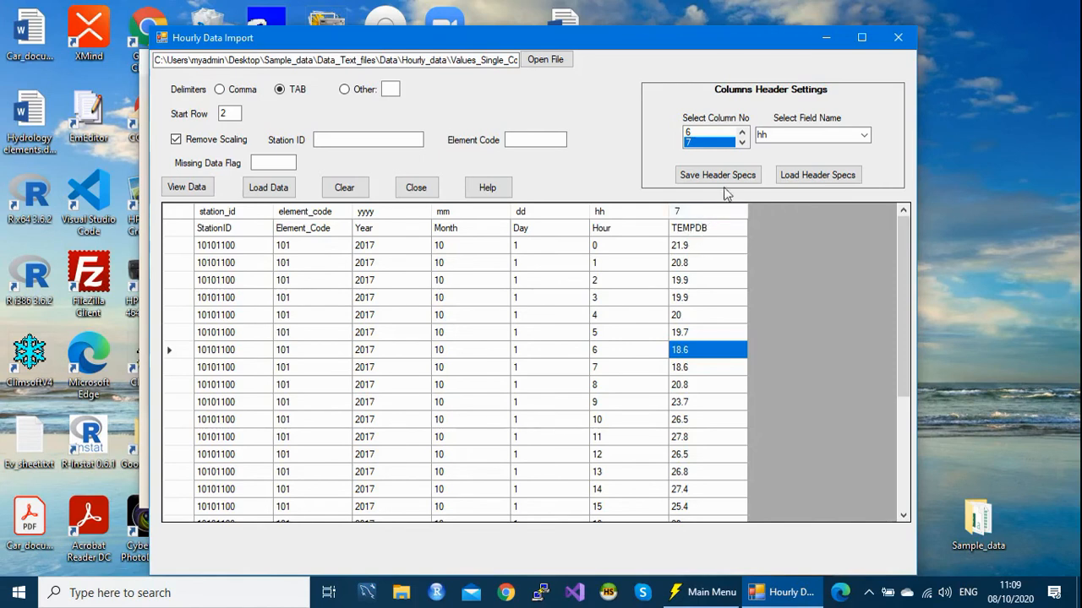
left_click(861, 137)
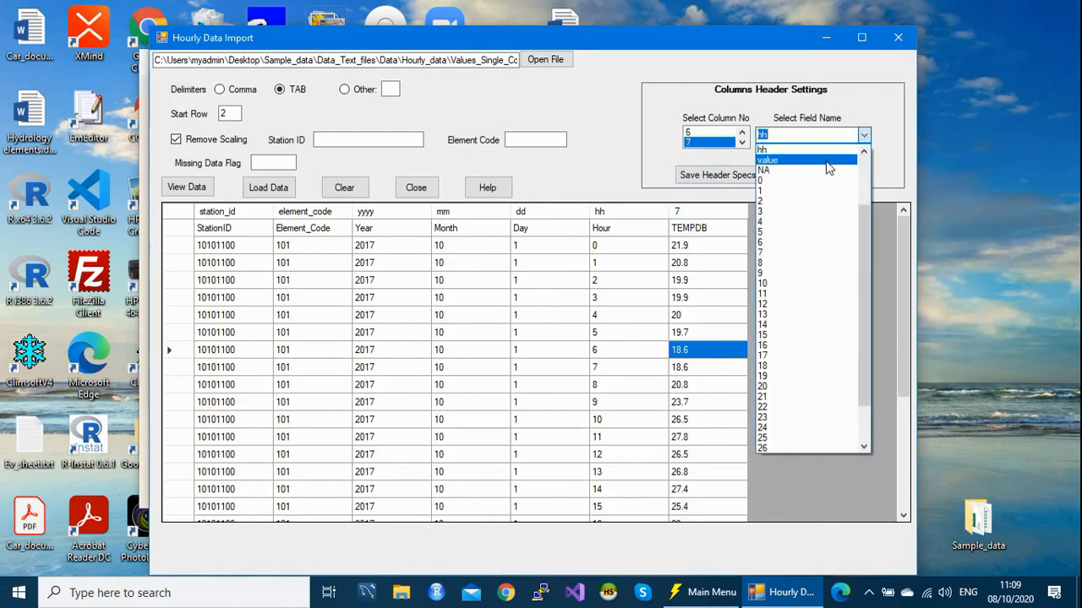
left_click(828, 163)
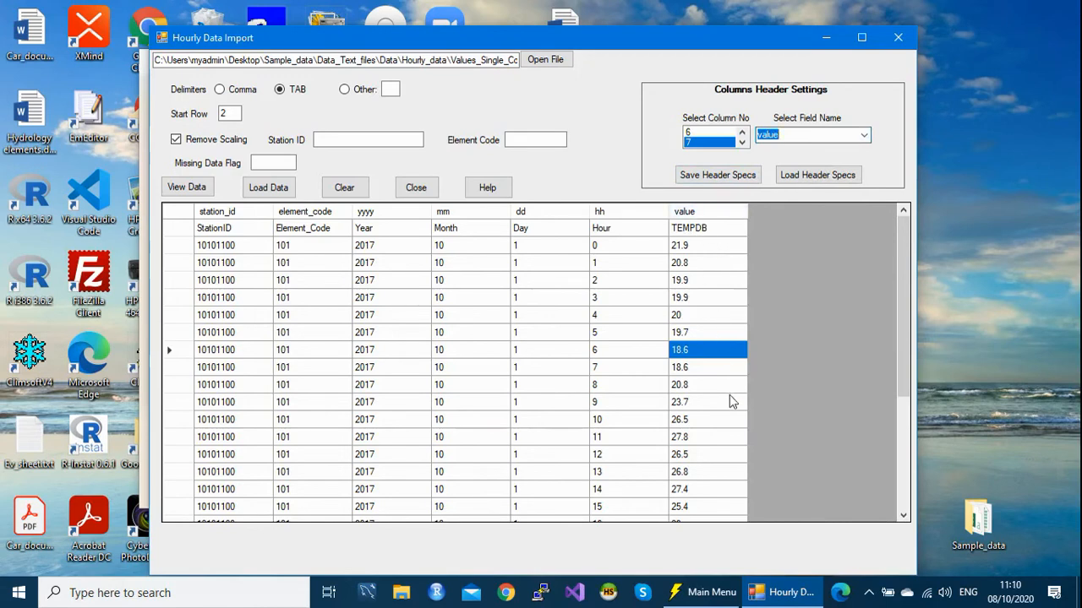
left_click(702, 178)
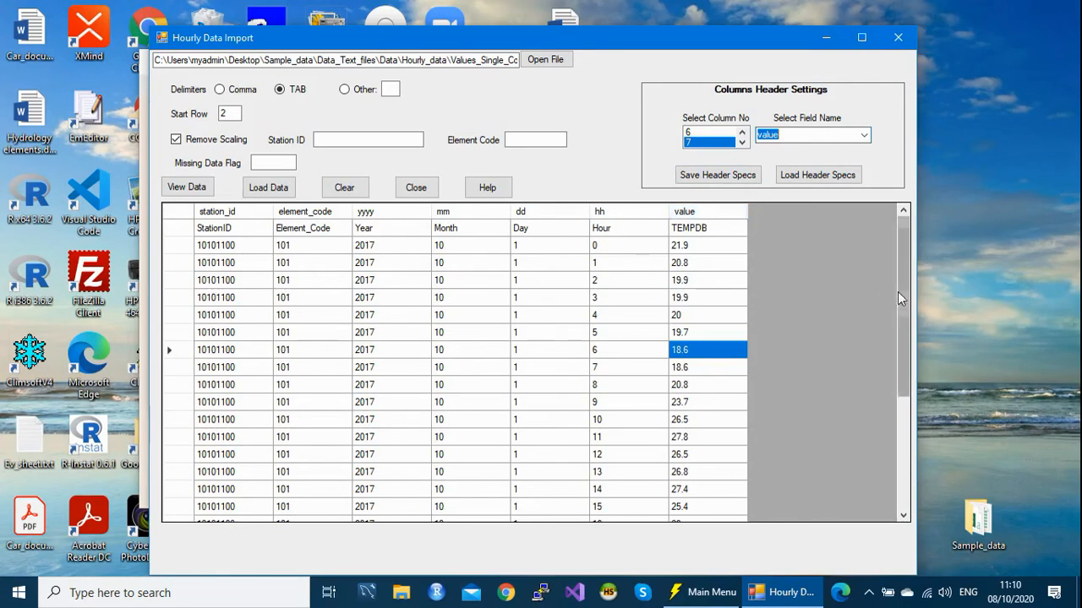
mouse_move(901, 278)
left_mouse_down()
mouse_move(917, 480)
mouse_move(924, 443)
mouse_move(910, 264)
left_mouse_up()
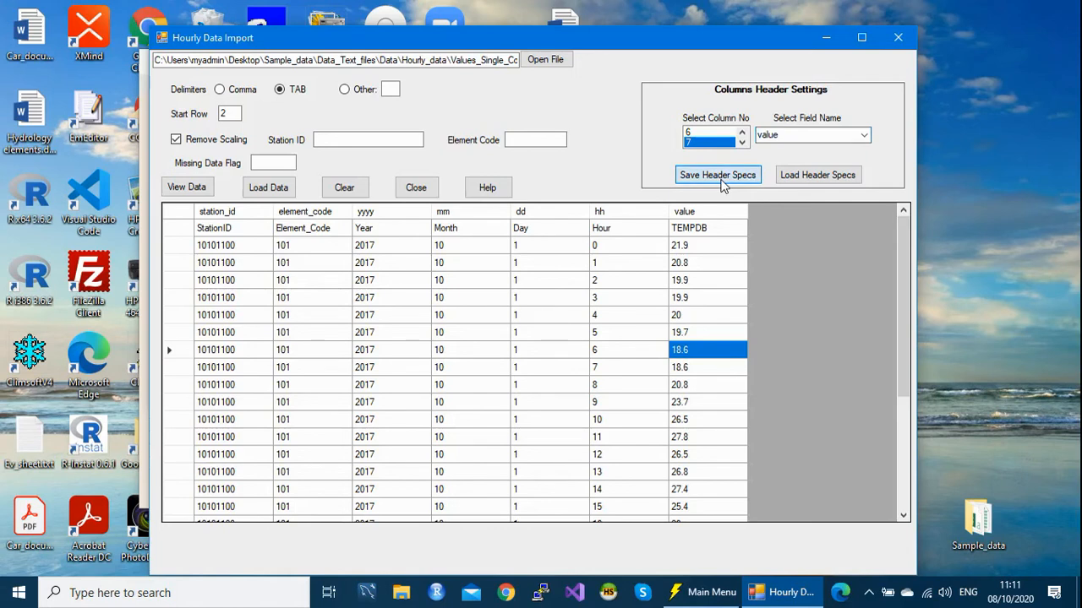
Save the column header specs as a schema file named Hrly_data_header in the Values_Single_Column folder.
left_click(722, 185)
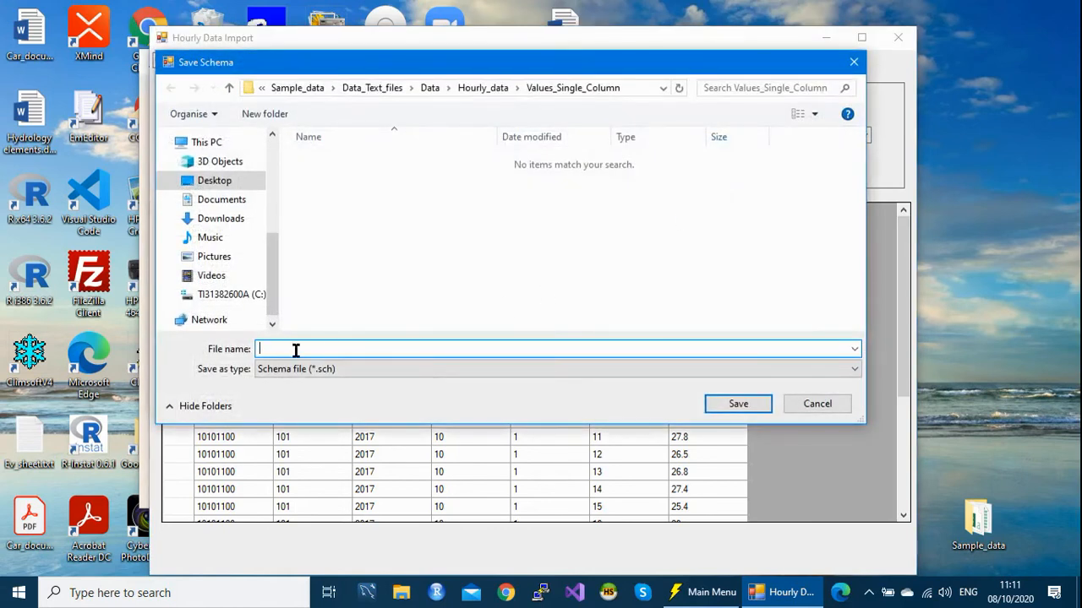
type("Hr")
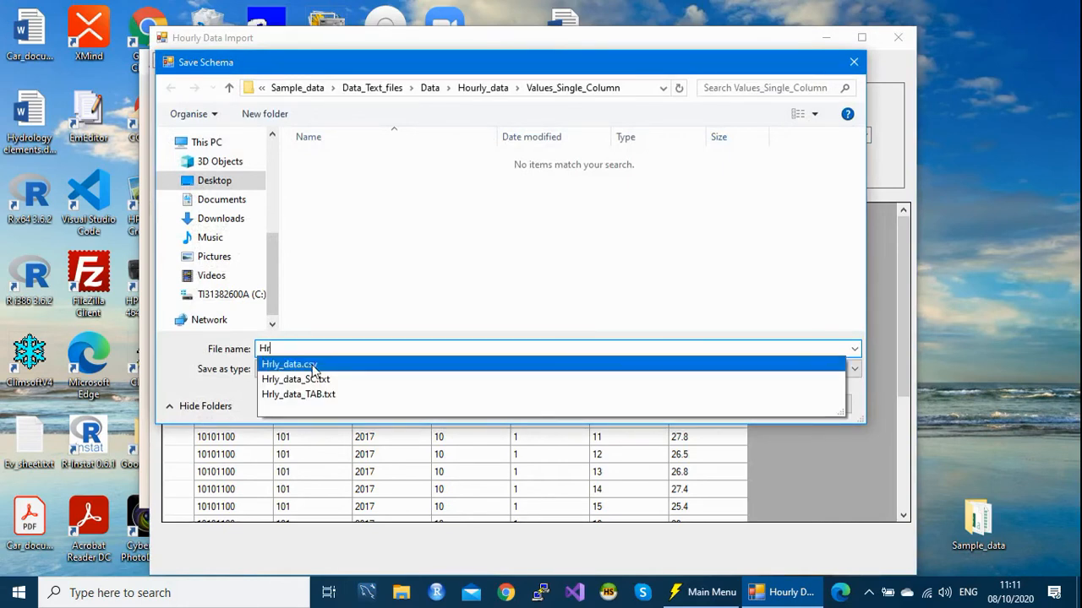
left_click(312, 365)
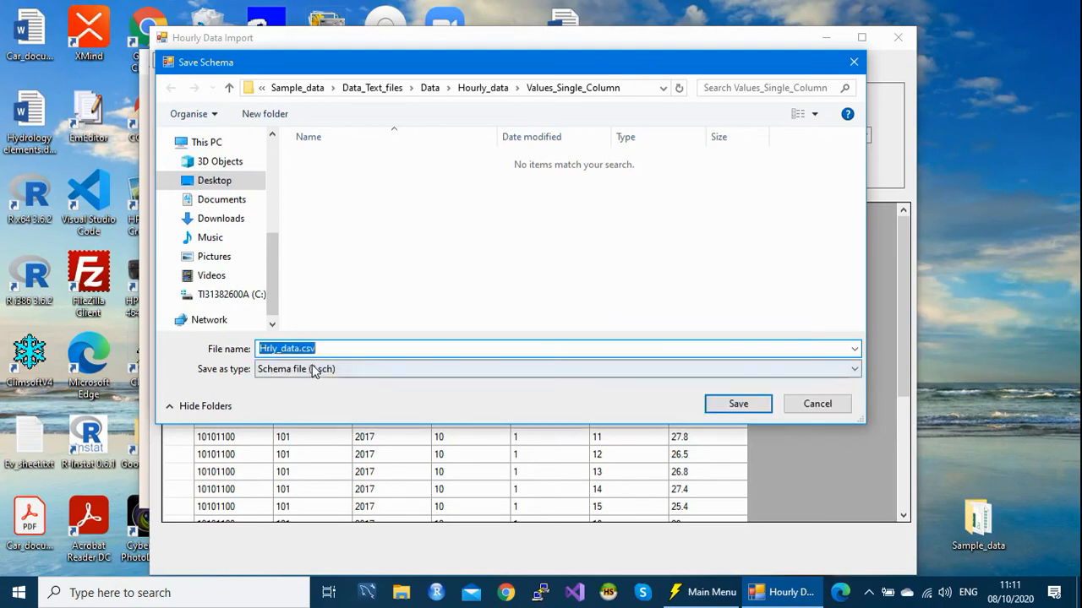
left_click(318, 349)
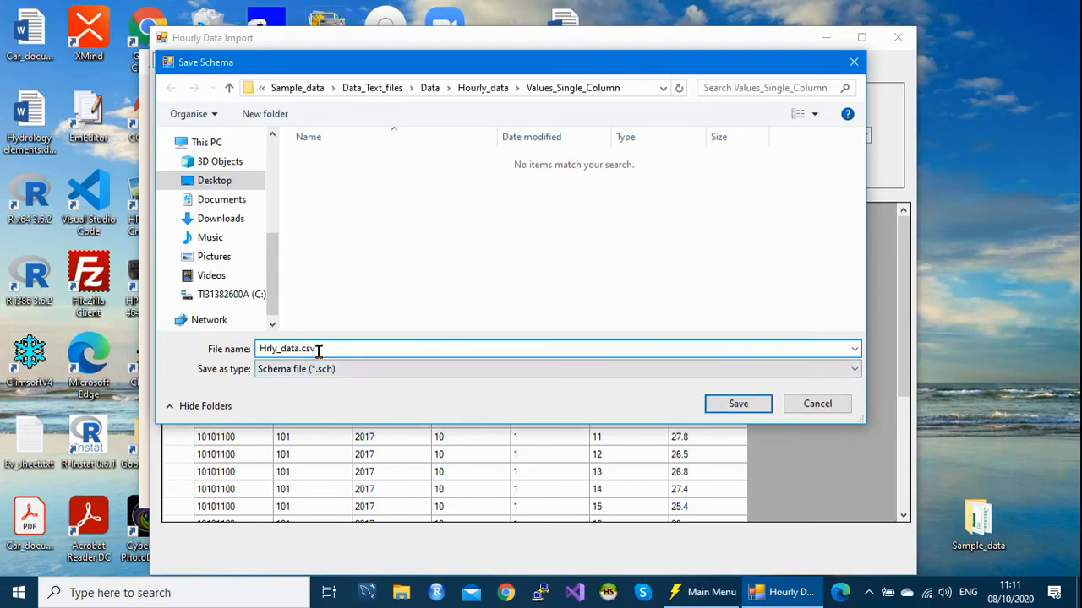
key("BackSpace")
key("BackSpace")
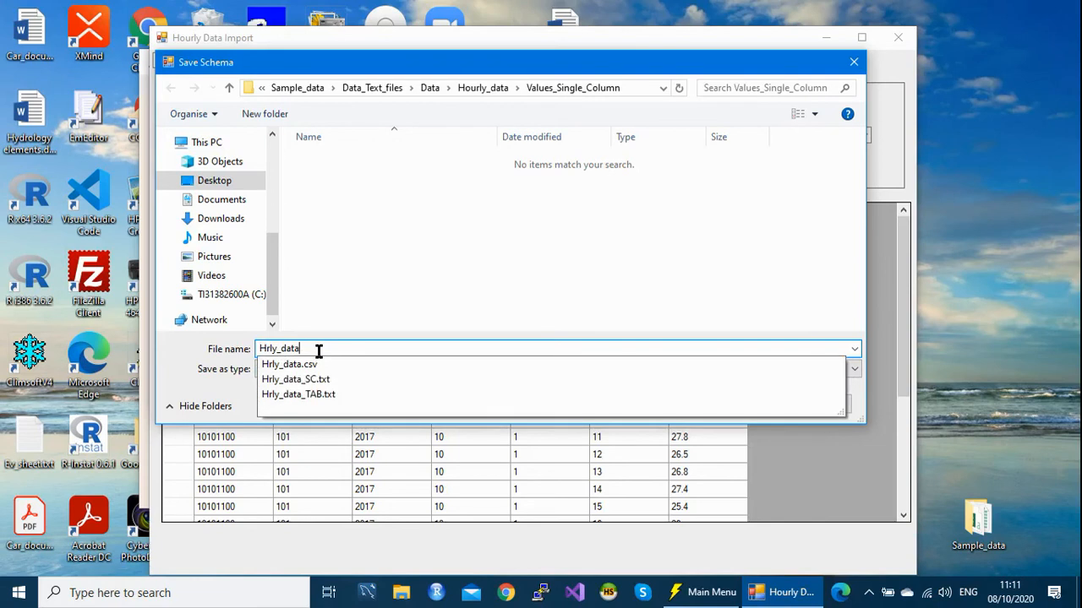
key("Escape")
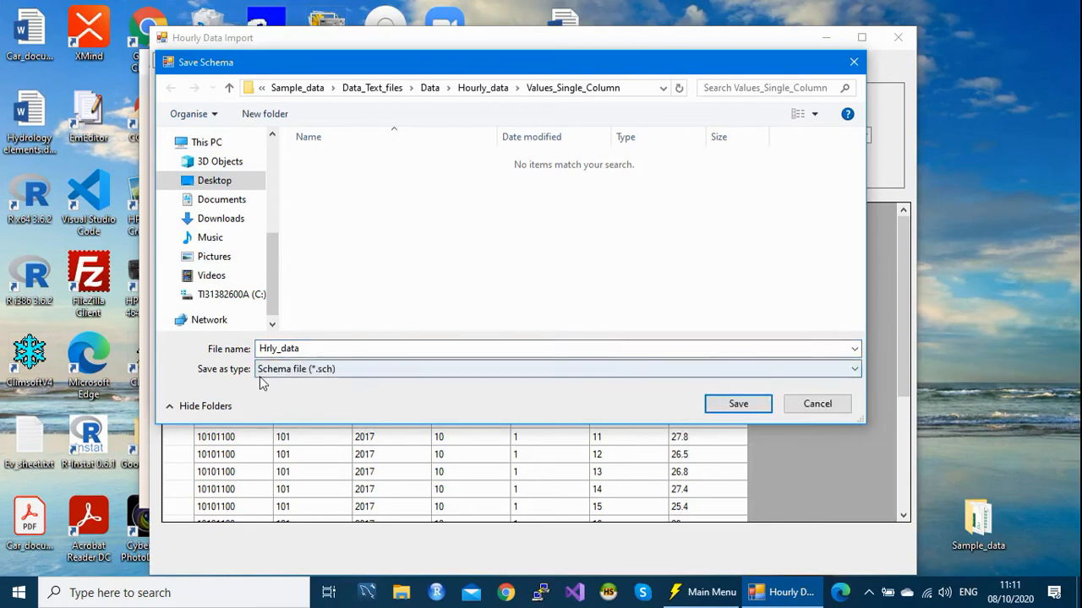
double_click(293, 348)
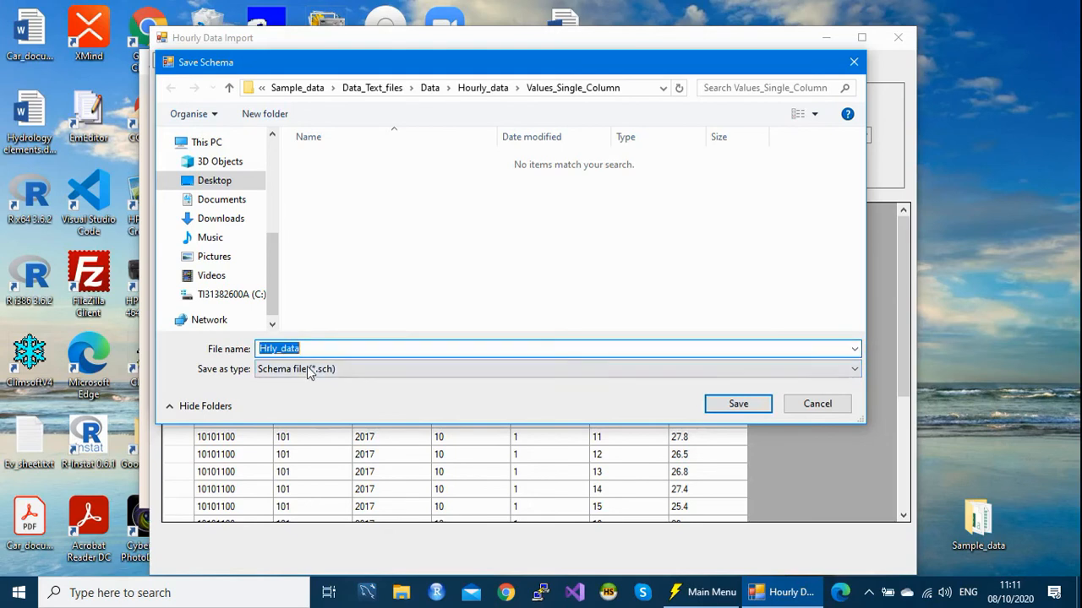
left_click(300, 348)
type("_")
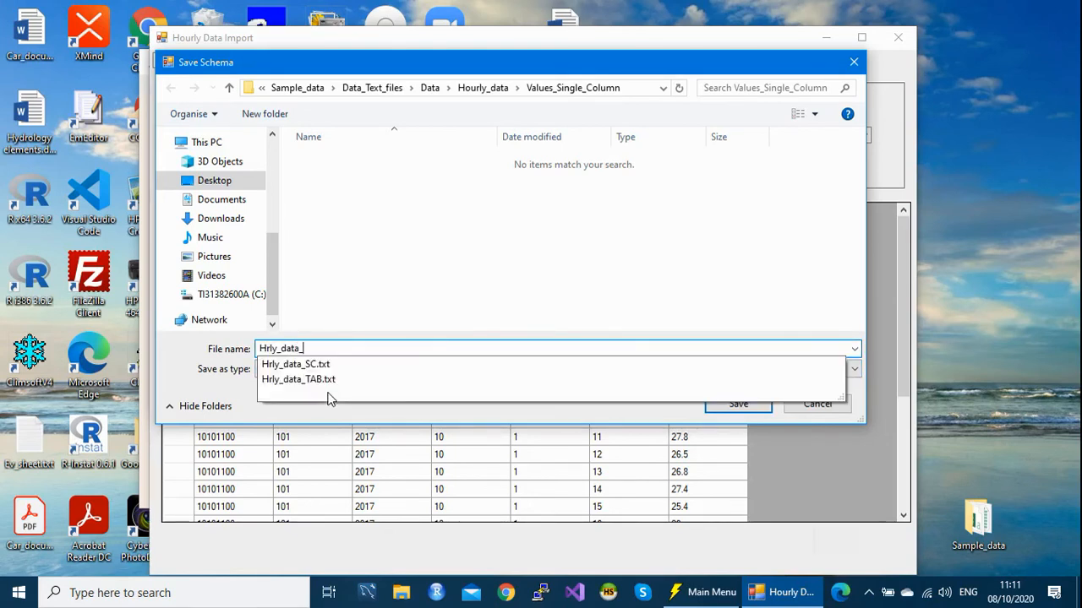
type("header")
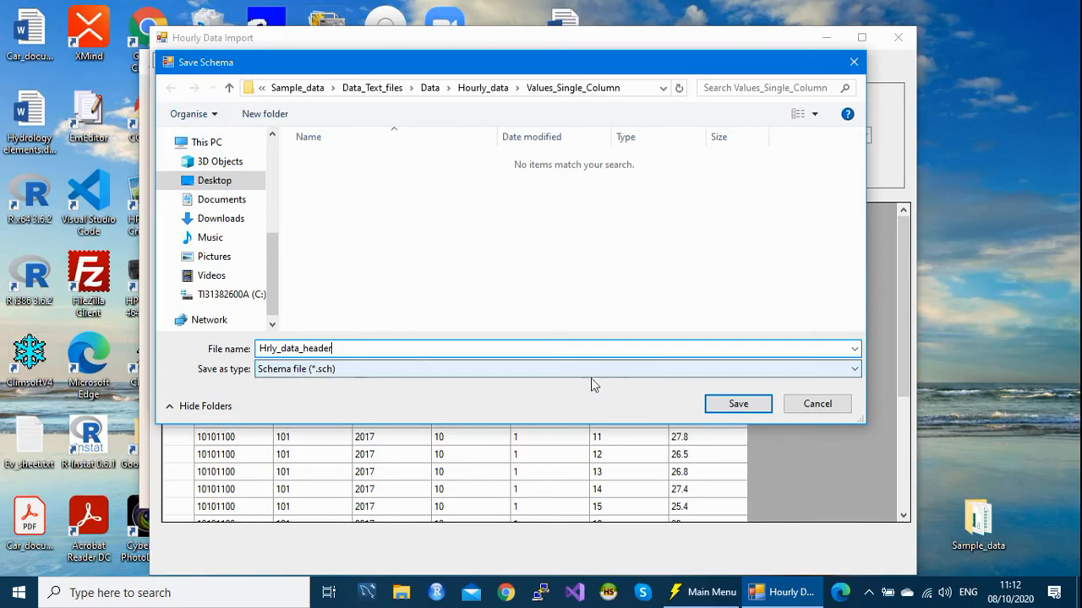
left_click(738, 403)
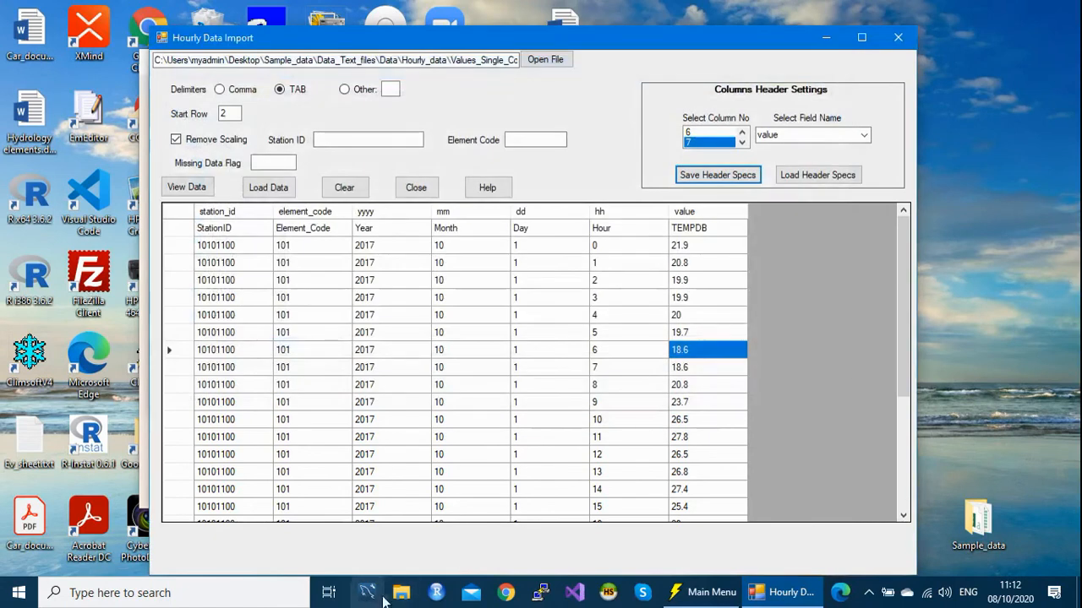
Browse in File Explorer to Sample_data, Data_Text_files, Data, Hourly_data, Values_Single_Column and locate the saved Hrly_data_header.sch file.
left_click(980, 528)
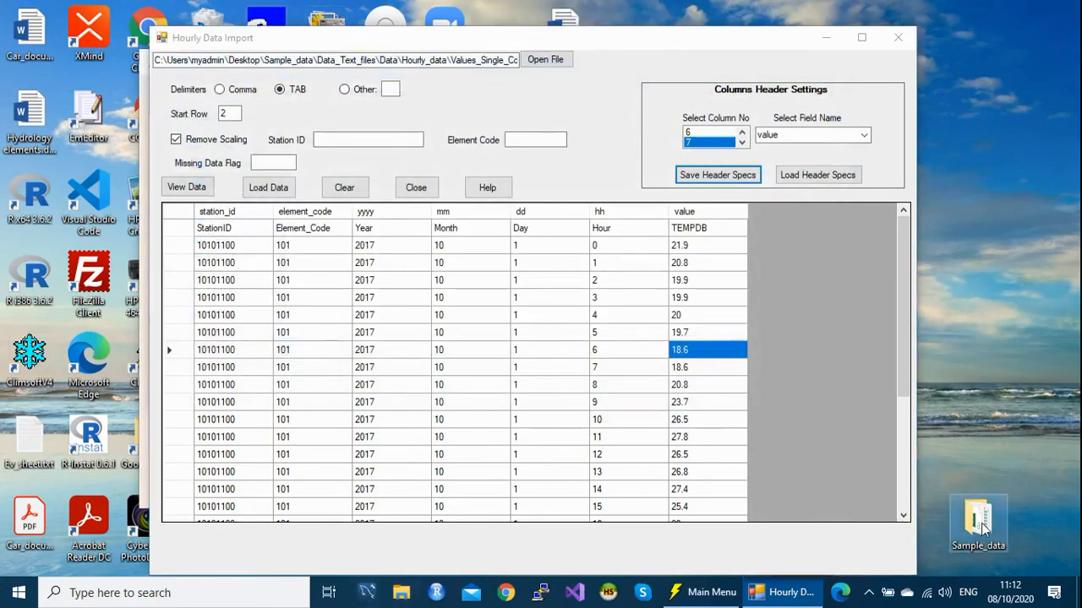
double_click(980, 528)
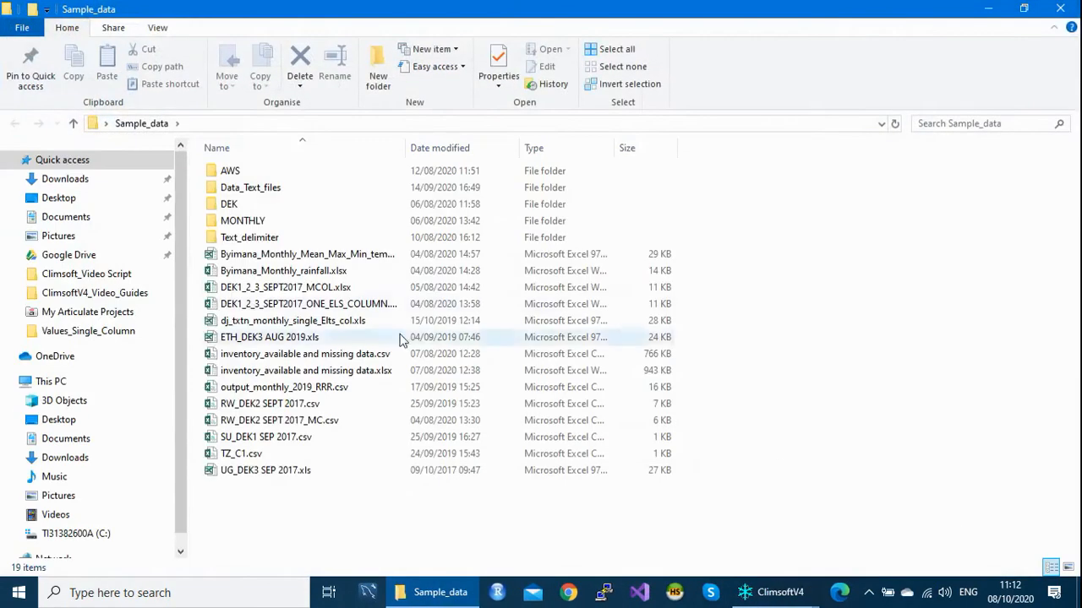
double_click(264, 194)
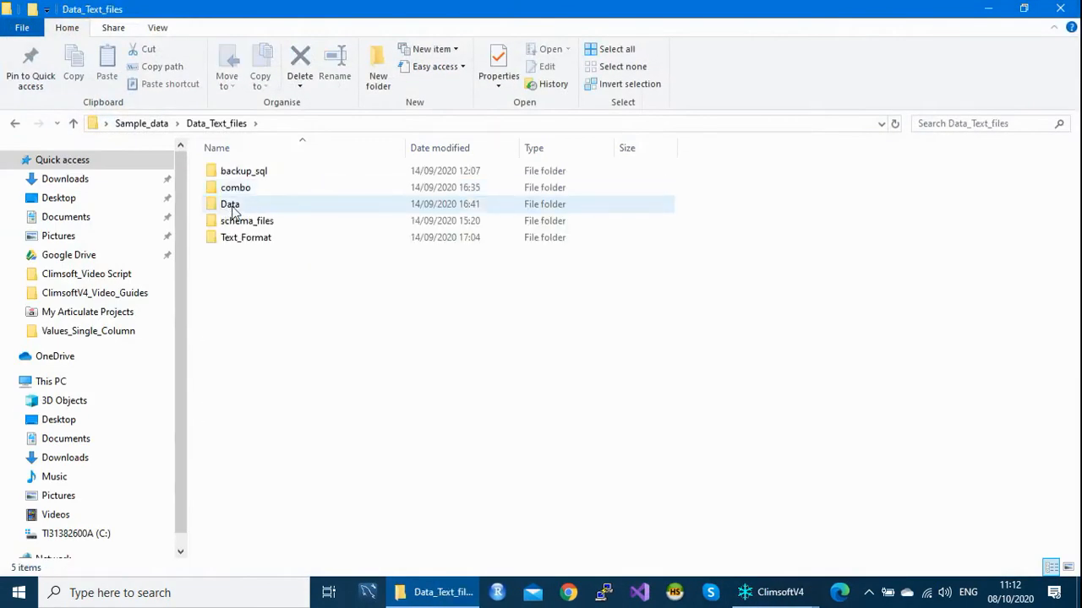
double_click(233, 208)
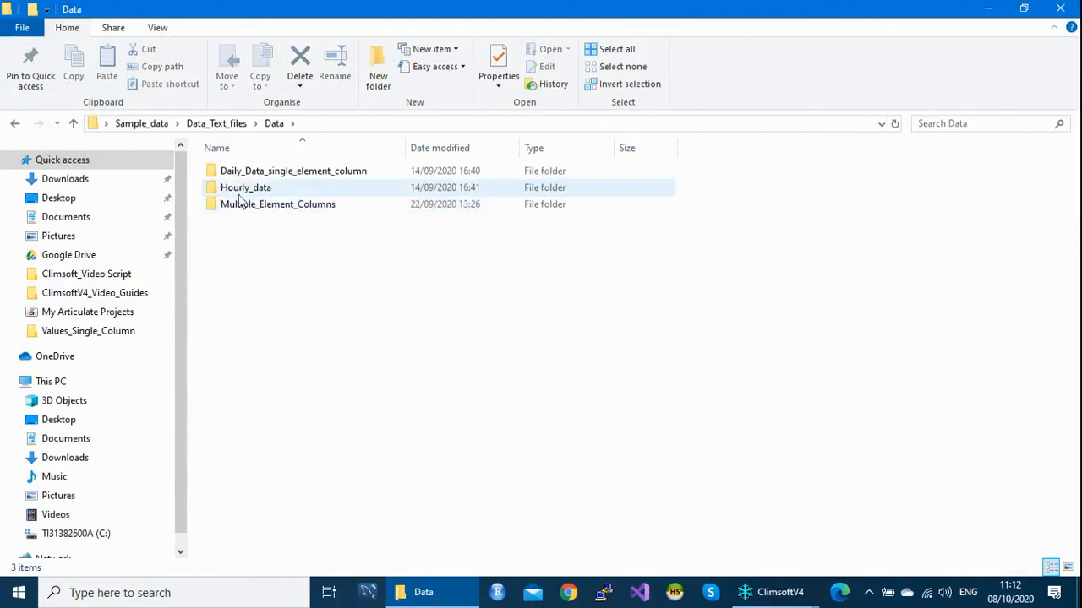
double_click(242, 187)
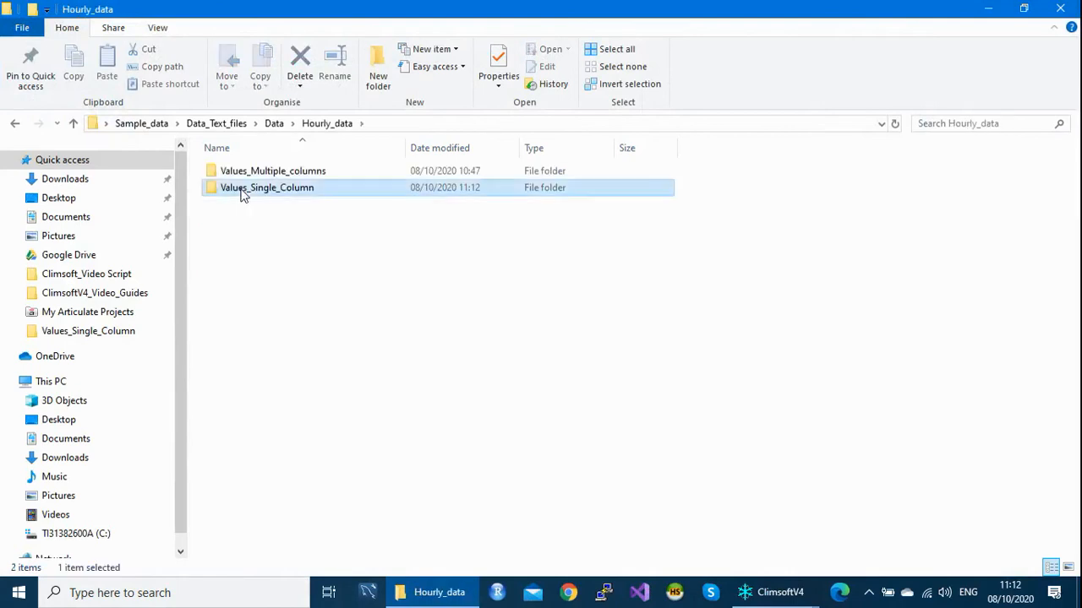
double_click(242, 188)
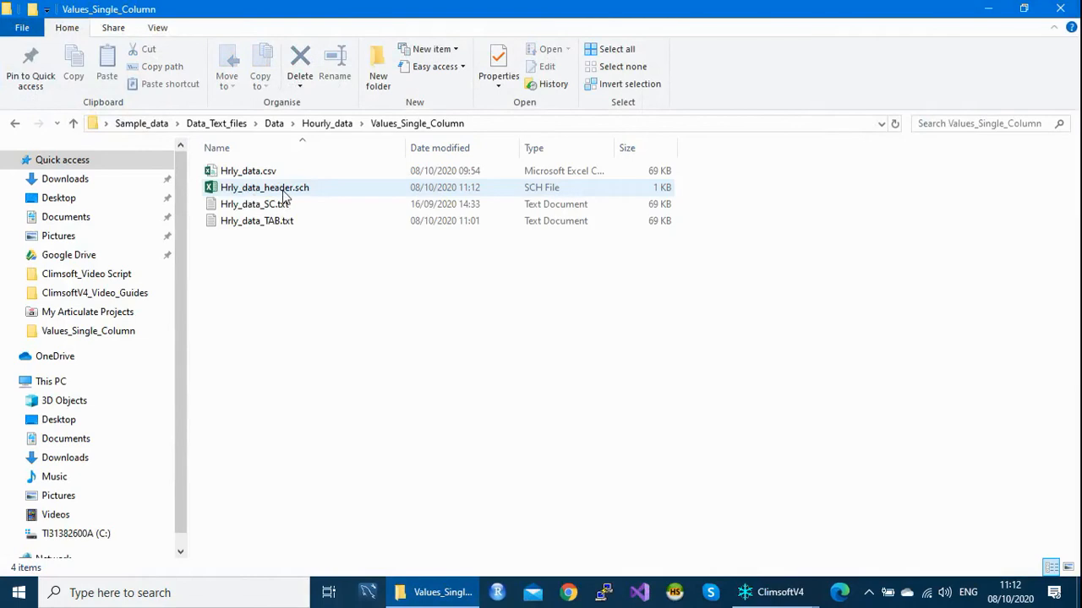
left_click(284, 190)
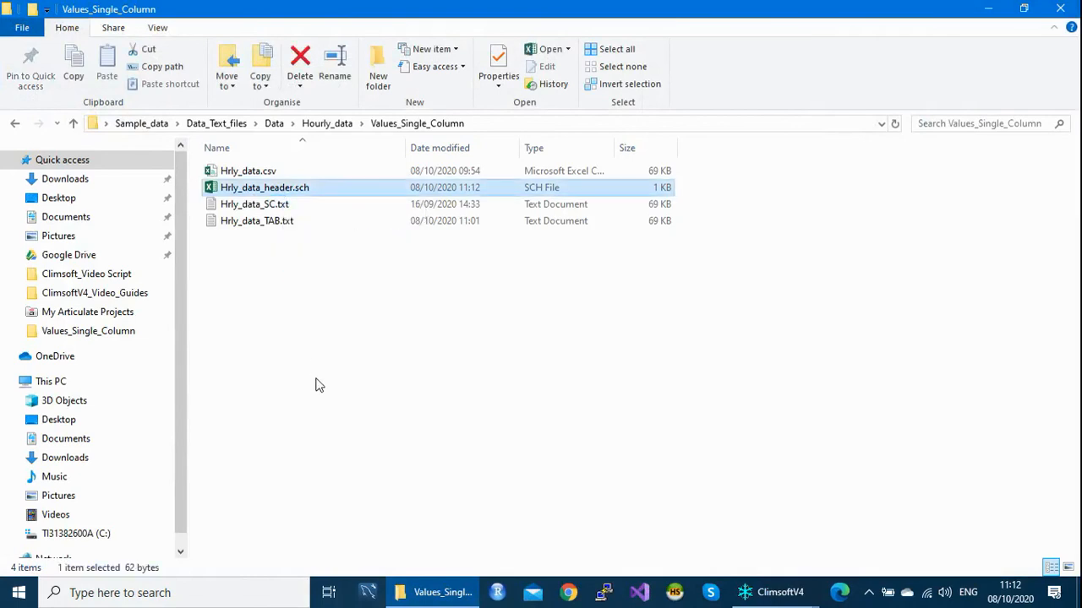
Open Hrly_data_header.sch in Excel, examine its field names and import settings, and close it without saving changes.
double_click(305, 190)
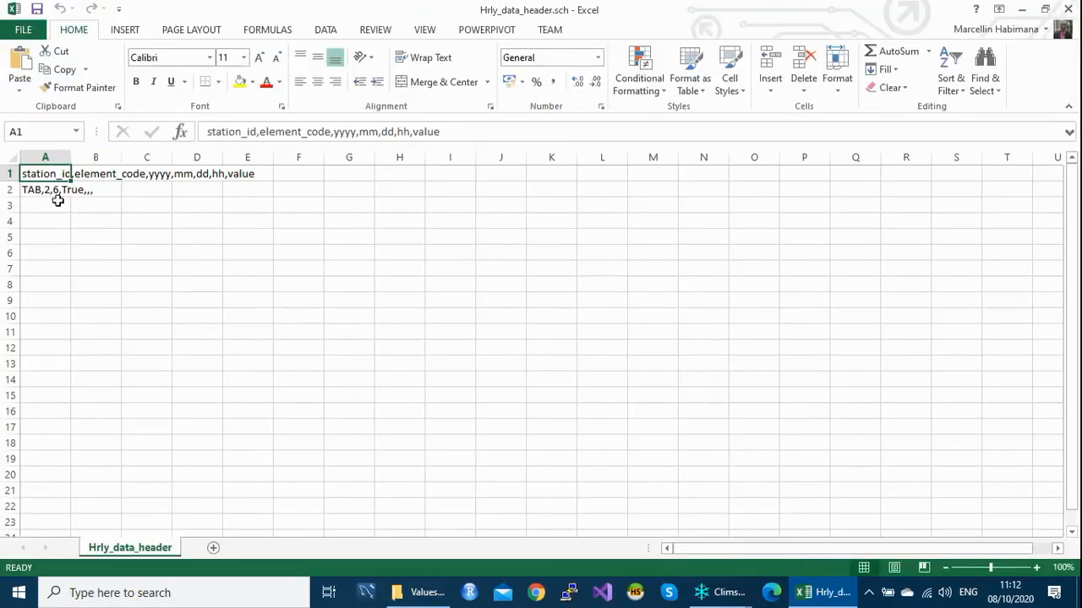
left_click_drag(71, 153, 244, 158)
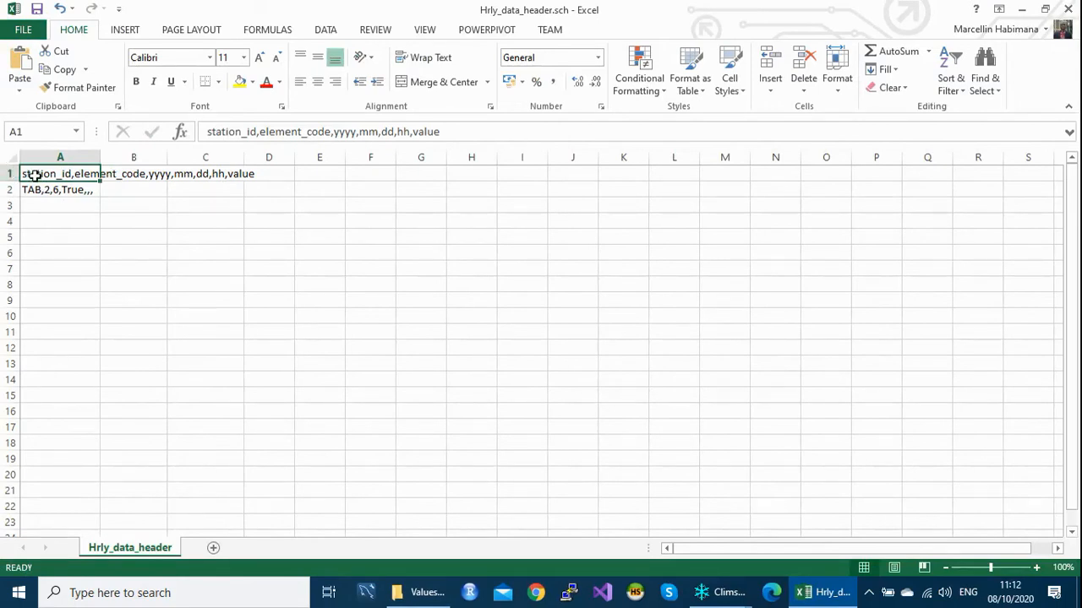
left_click(128, 174)
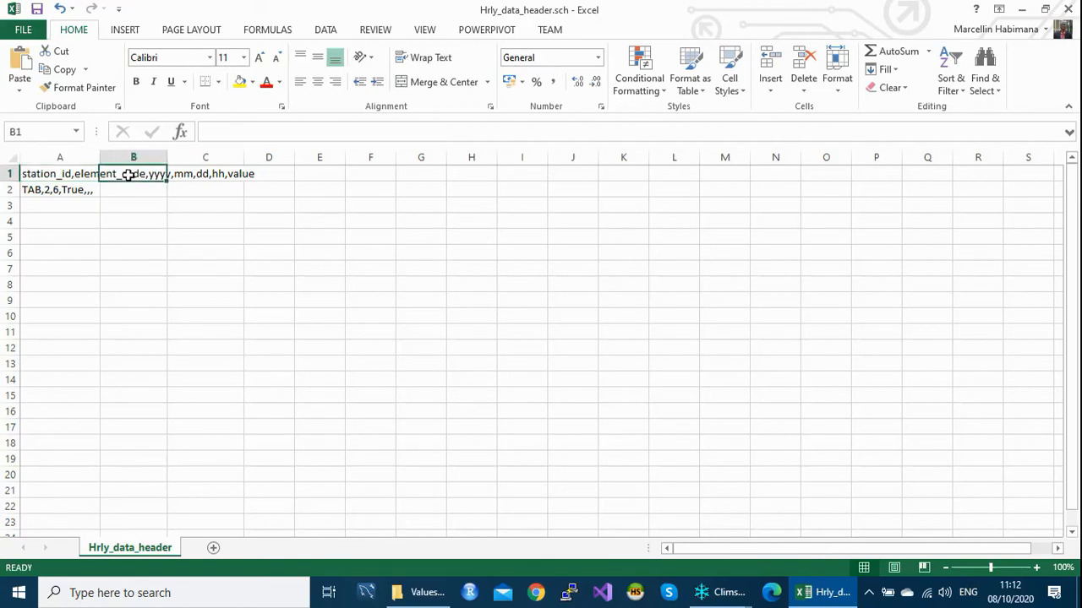
left_click(193, 174)
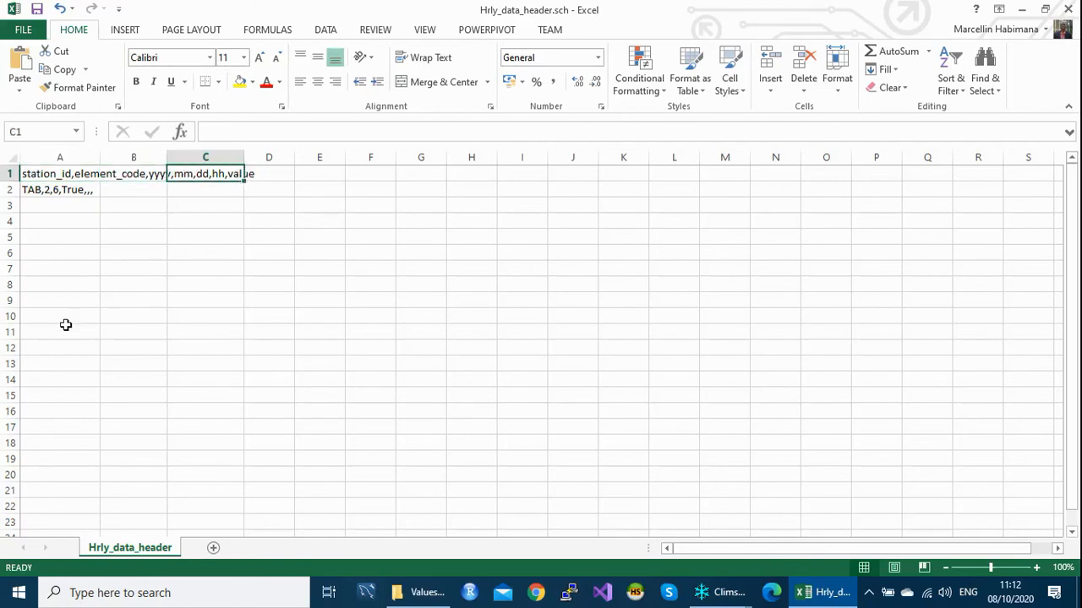
left_click(1068, 10)
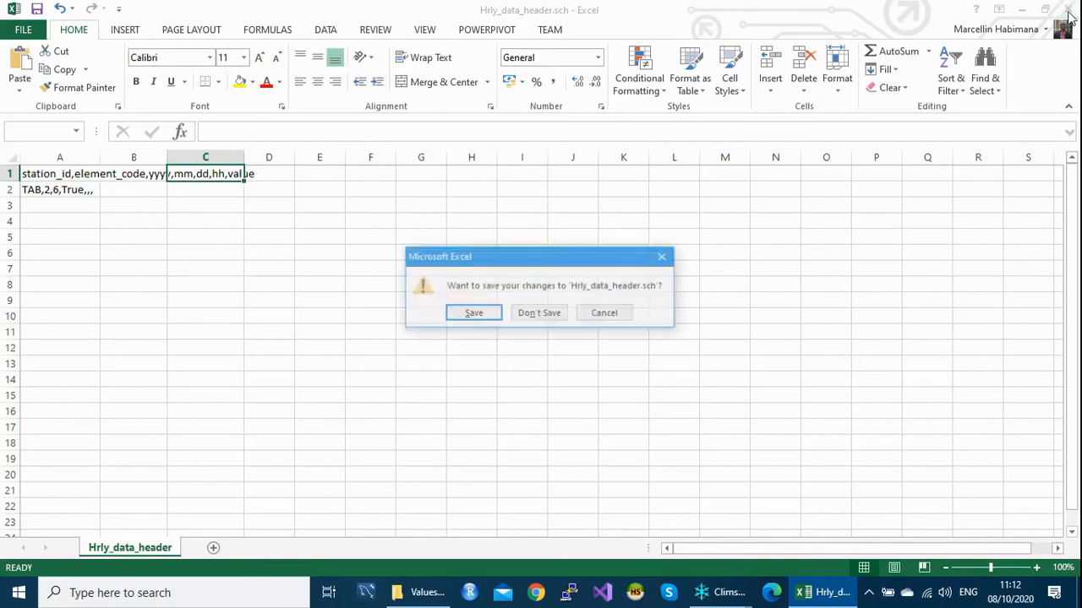
left_click(551, 314)
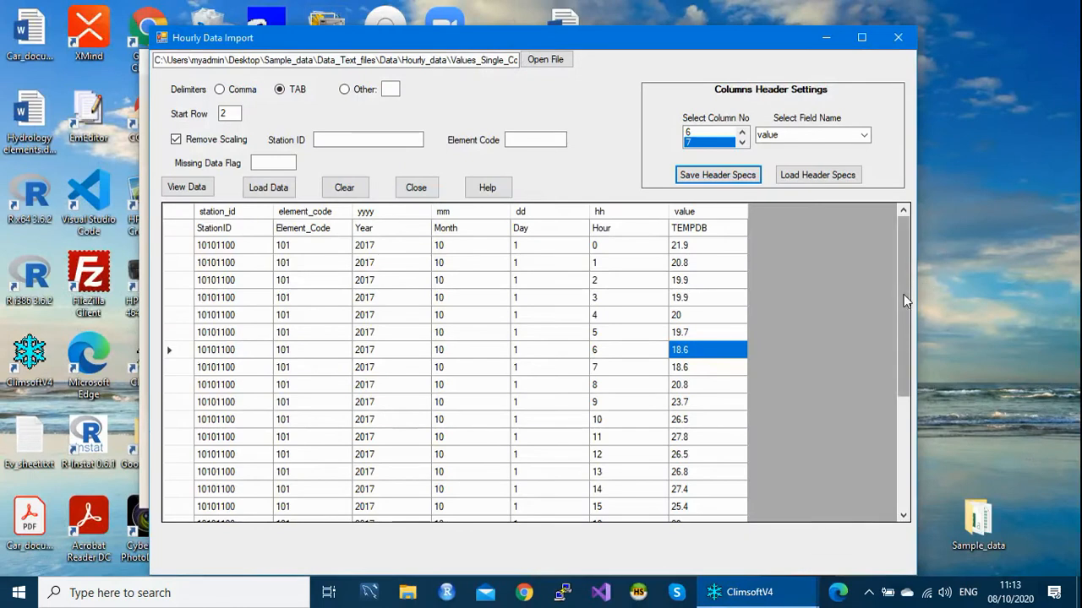
Close the Hourly Data Import form and the Database Utilities window to return to the Climsoft main menu.
mouse_move(905, 301)
left_mouse_down()
mouse_move(881, 454)
mouse_move(828, 362)
left_mouse_up()
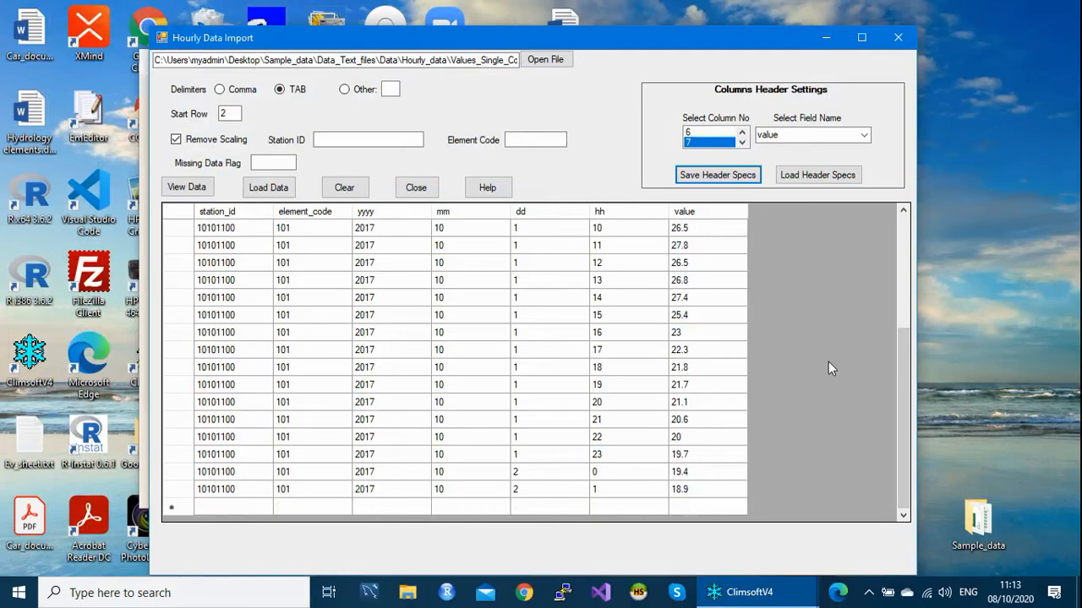
left_click(898, 39)
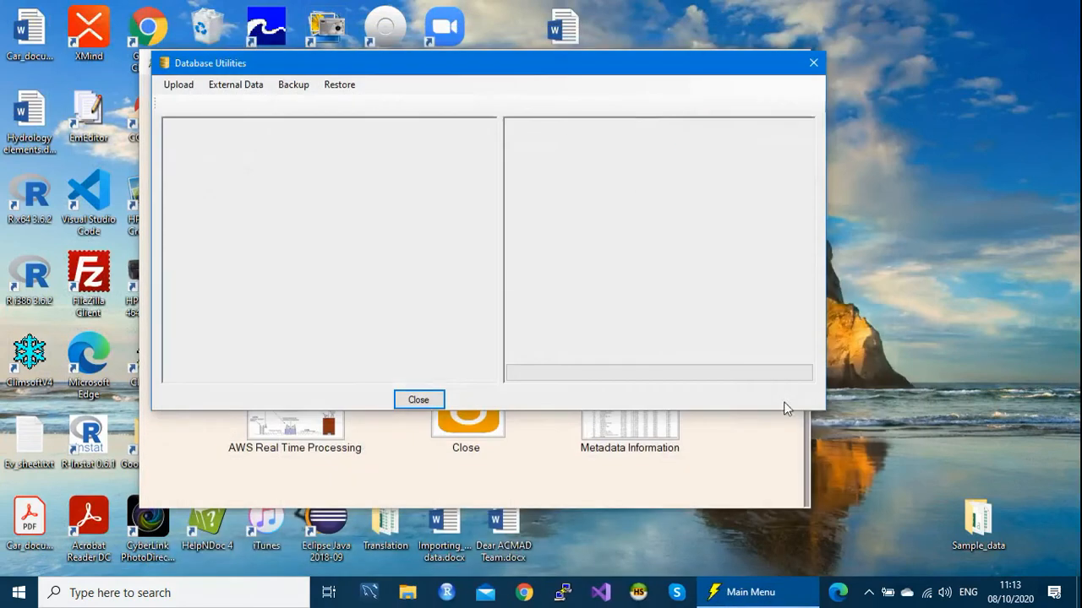
left_click(811, 64)
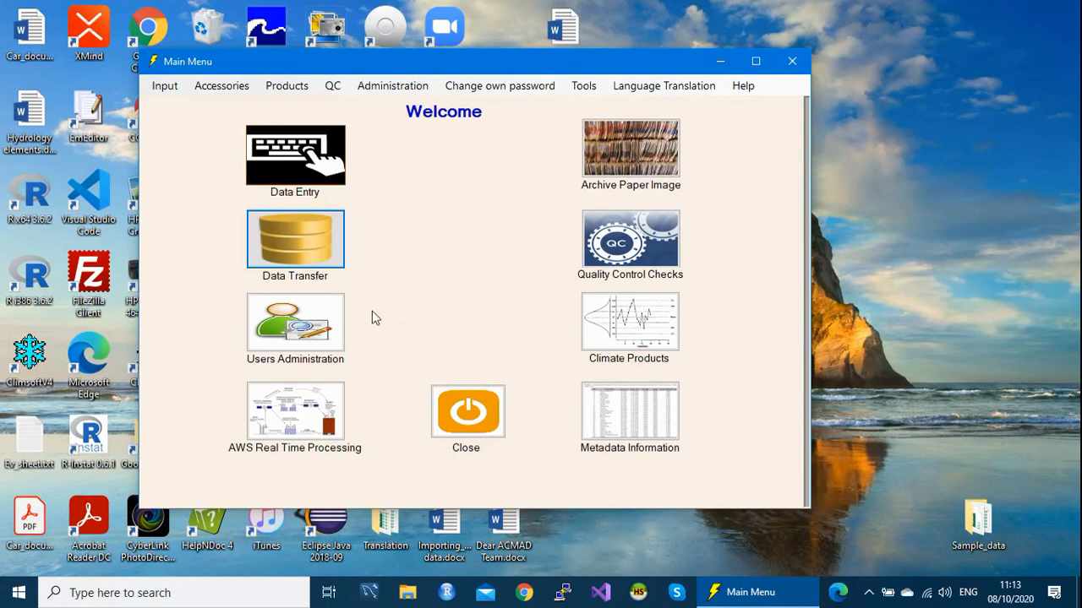
Start a new import of hourly external text-file data through Data Transfer.
left_click(312, 243)
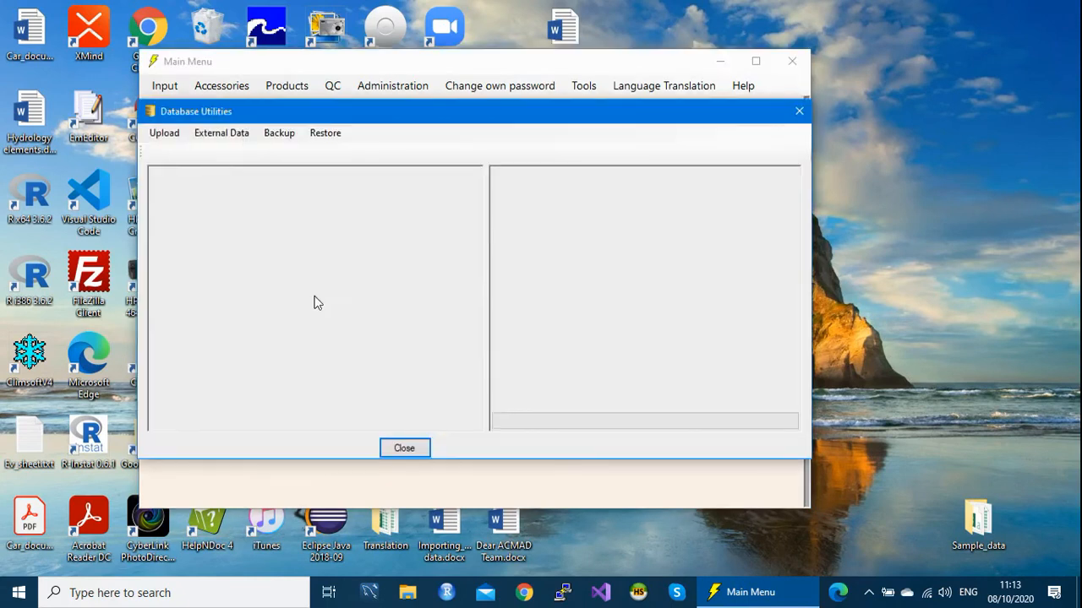
left_click(226, 138)
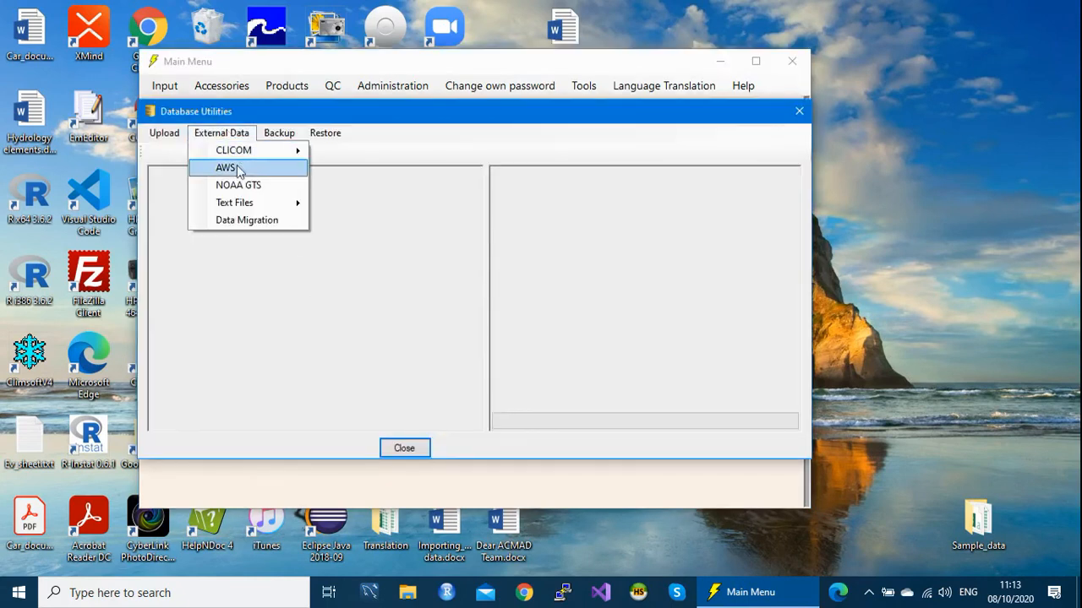
mouse_move(243, 207)
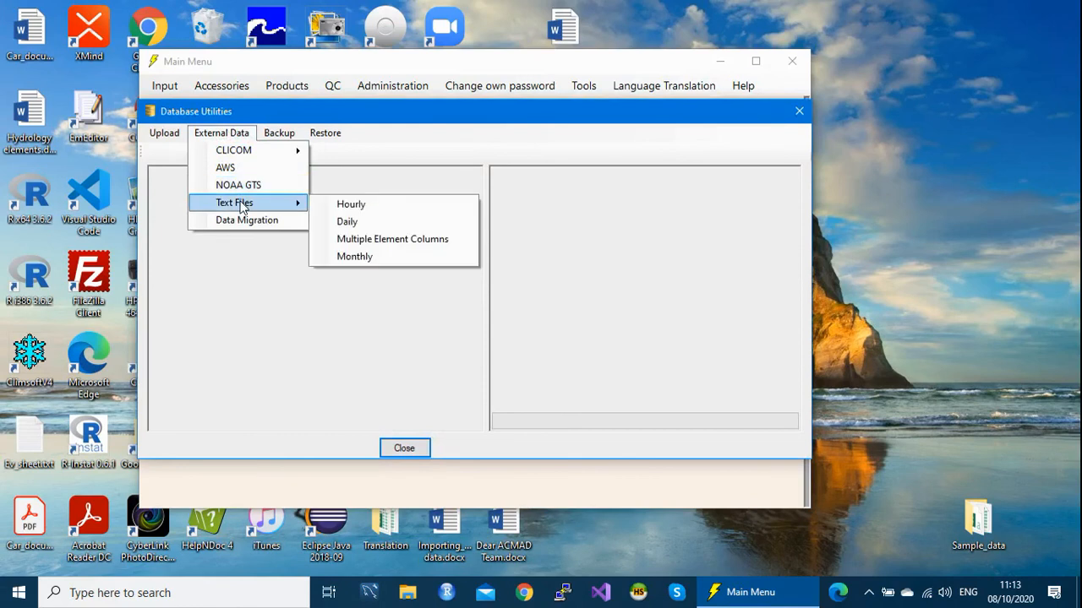
left_click(380, 206)
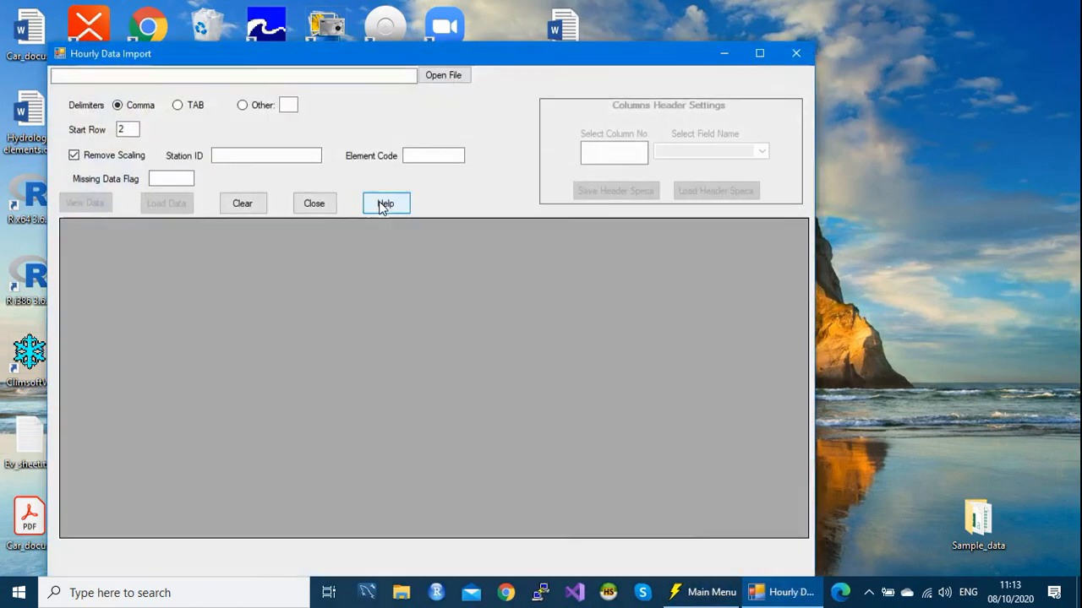
Open Hrly_data_TAB.txt as the hourly import file, preview its data and set the delimiter to TAB.
left_click(444, 76)
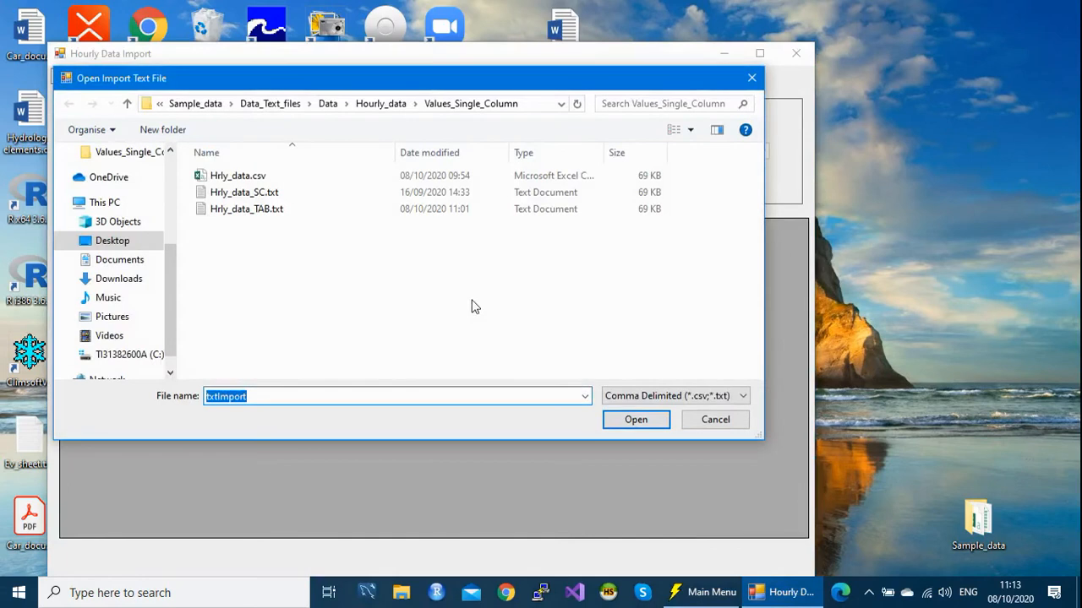
left_click(256, 217)
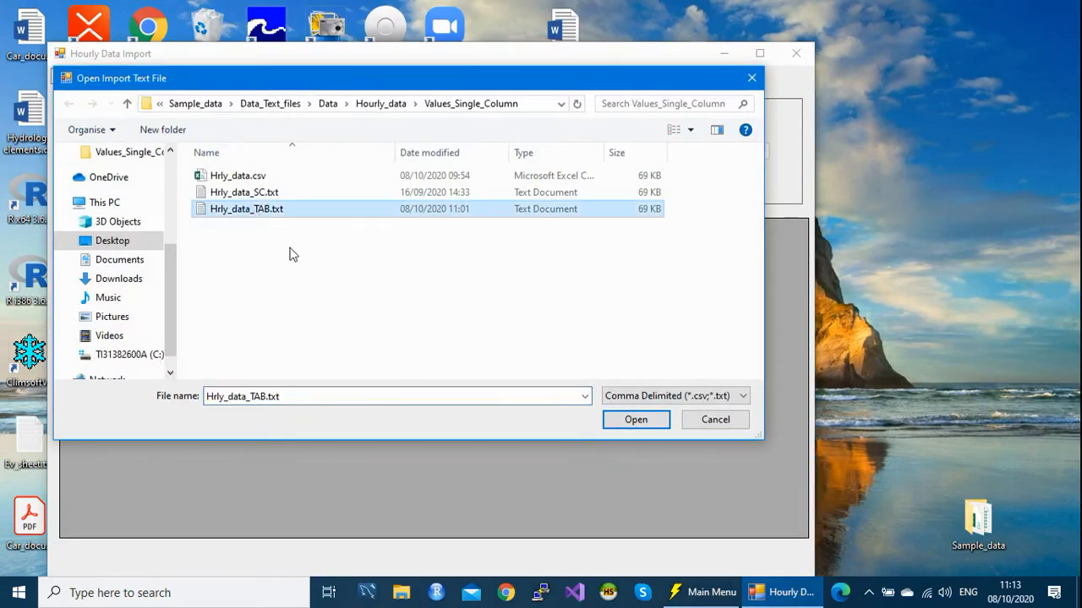
left_click(636, 420)
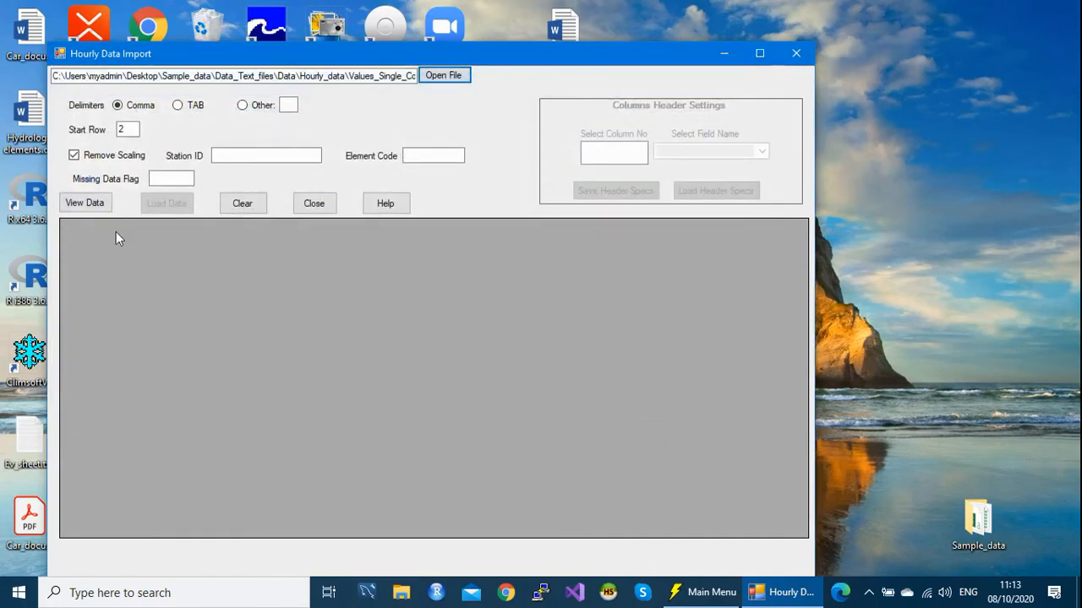
left_click(96, 204)
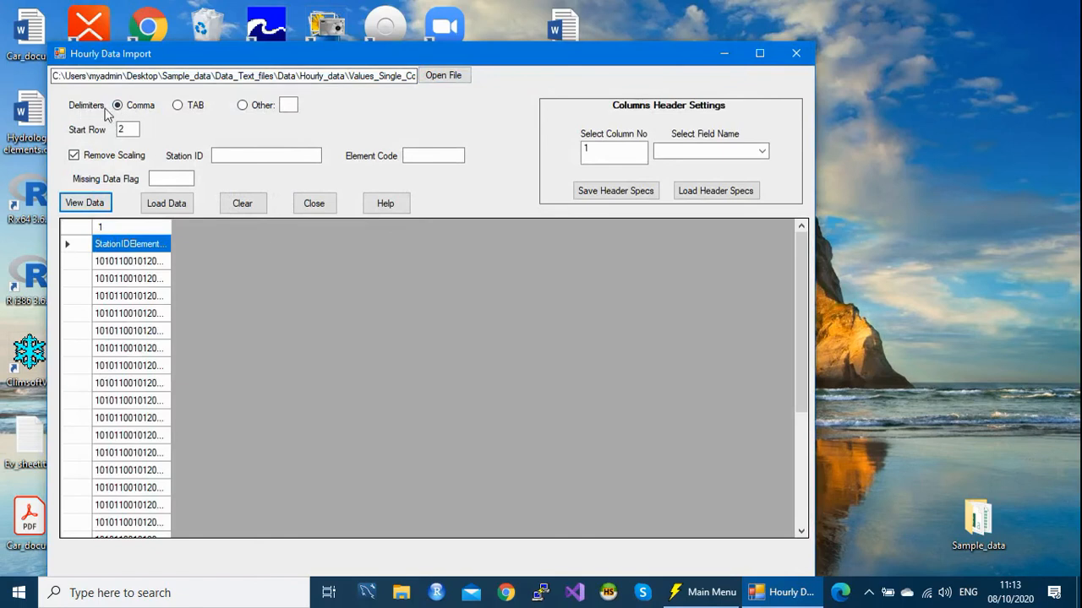
left_click(178, 109)
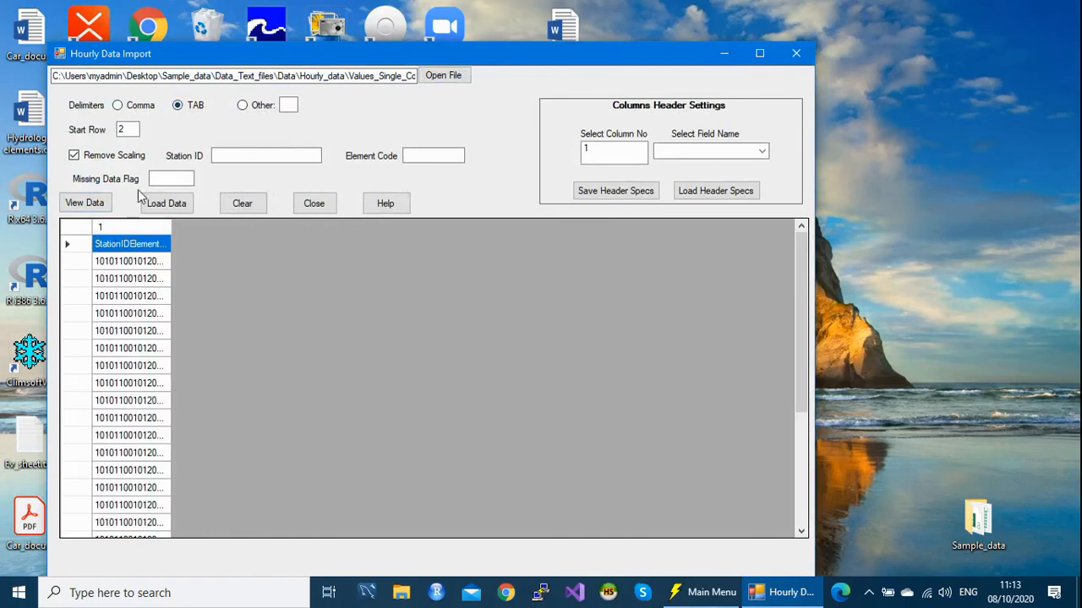
Refresh the TAB-delimited data preview and load the column header specs from the schema file Hrly_data_header.sch.
left_click(88, 206)
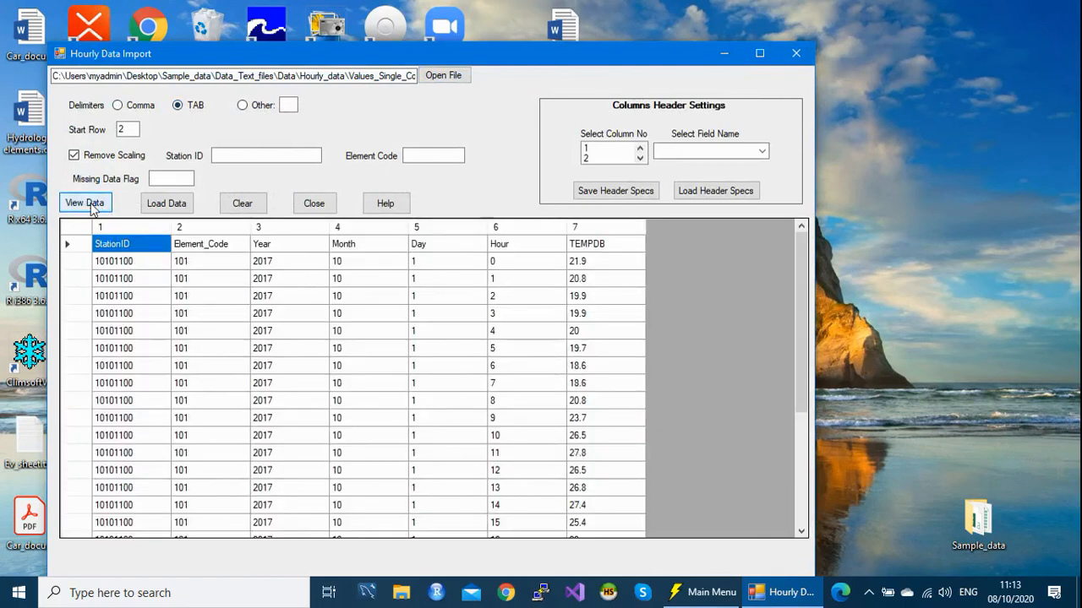
mouse_move(801, 286)
left_mouse_down()
mouse_move(832, 433)
mouse_move(825, 485)
mouse_move(799, 272)
left_mouse_up()
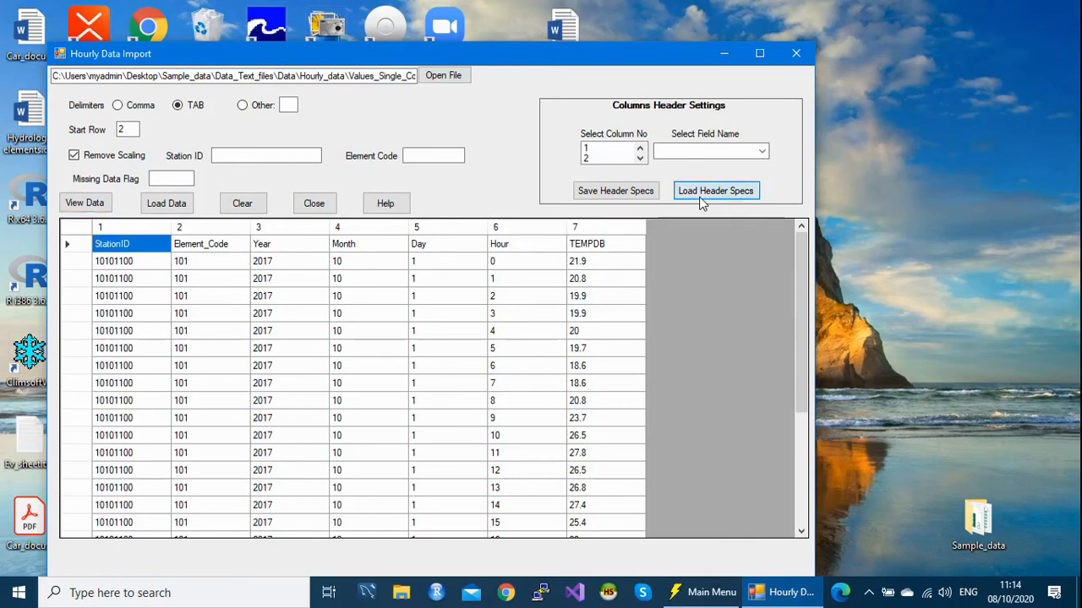
left_click(700, 203)
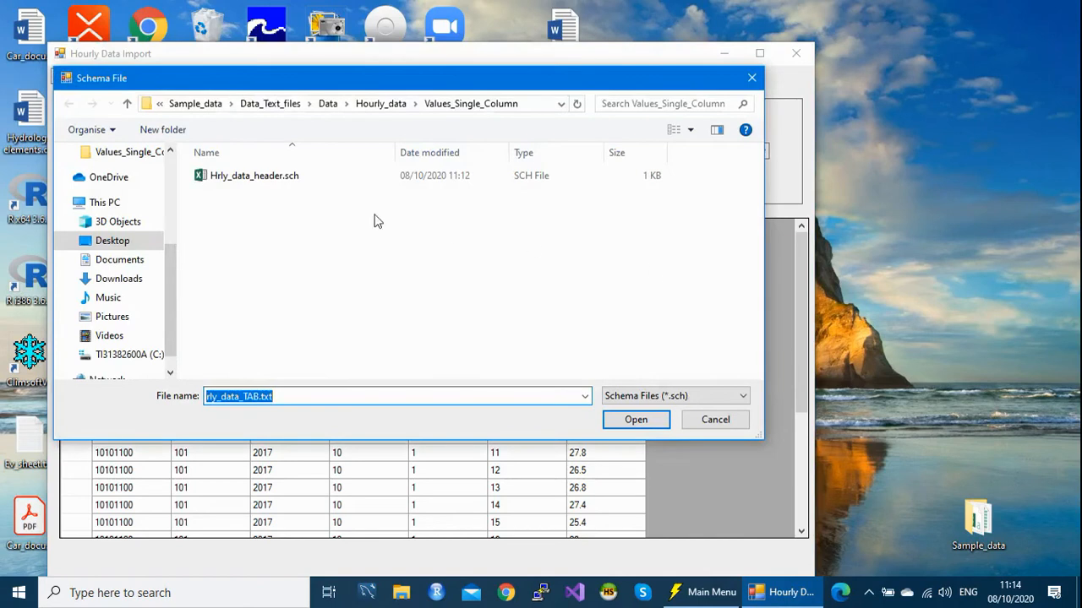
left_click(258, 178)
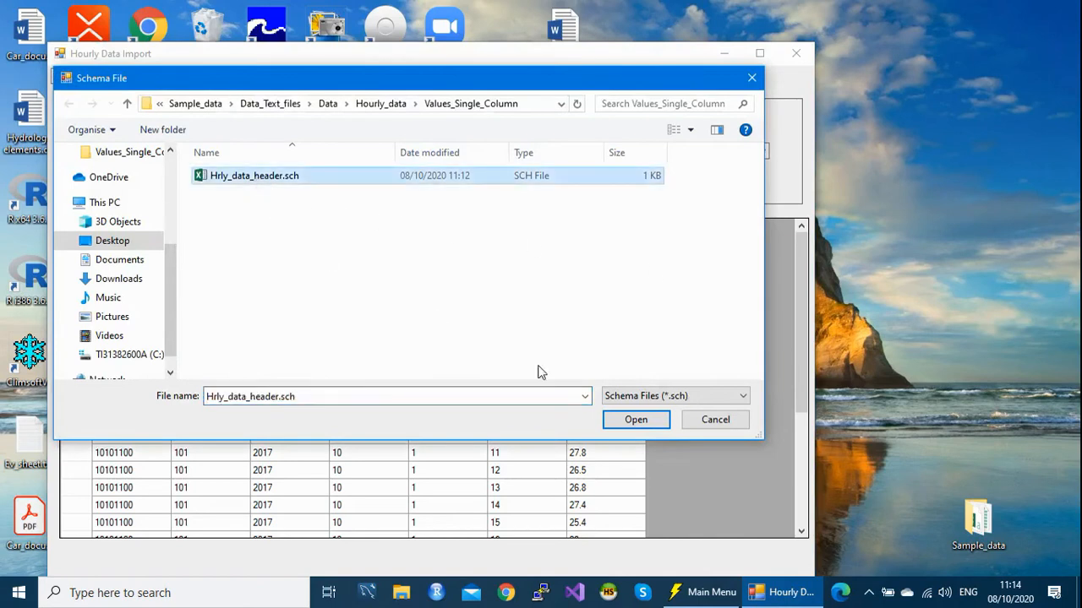
left_click(637, 422)
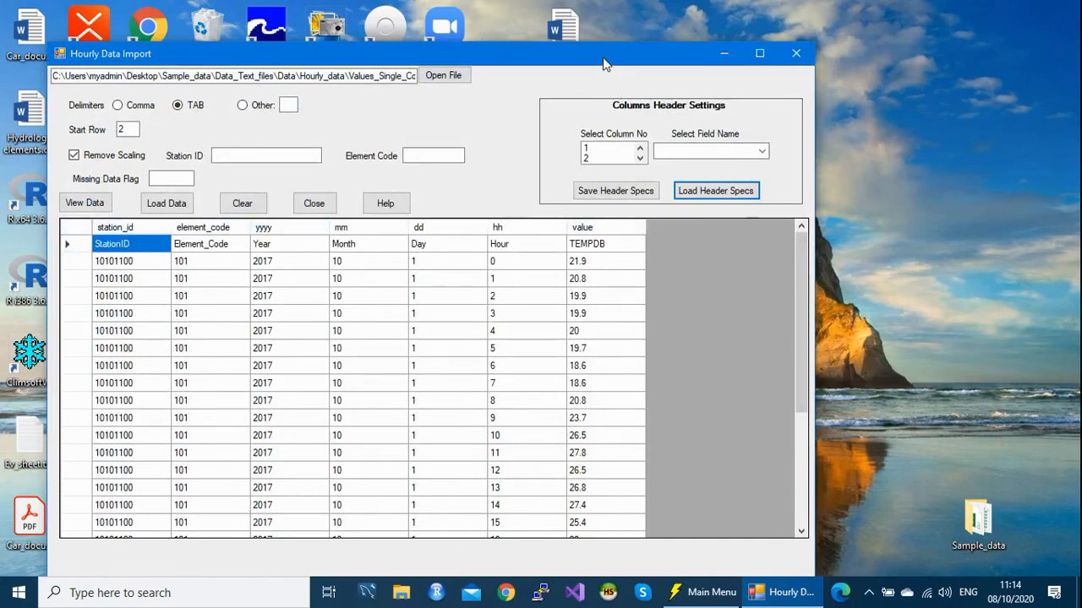
left_click_drag(602, 58, 685, 36)
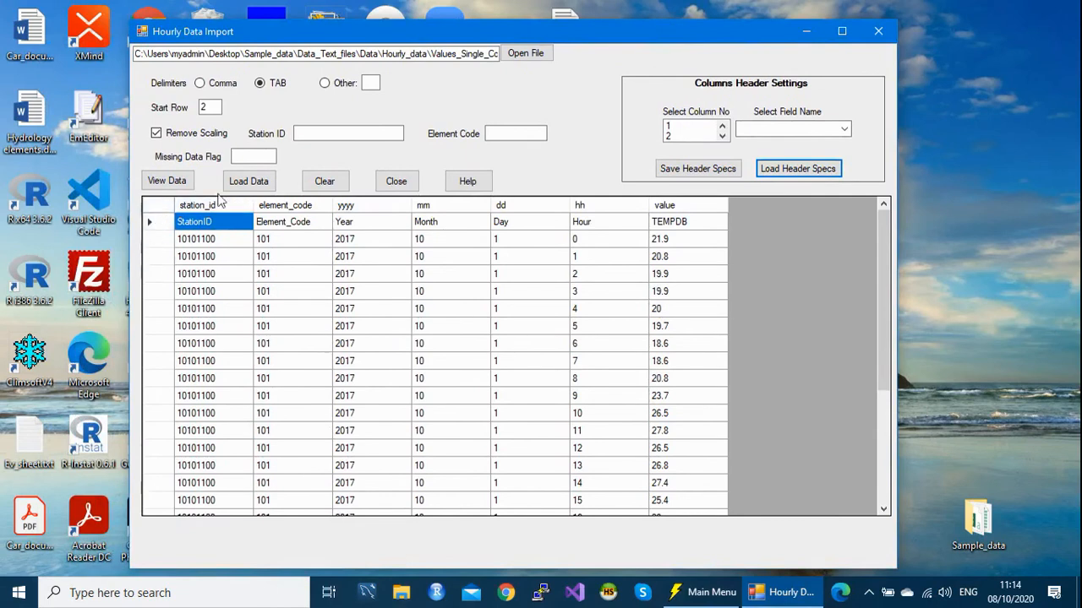
left_click_drag(886, 268, 897, 483)
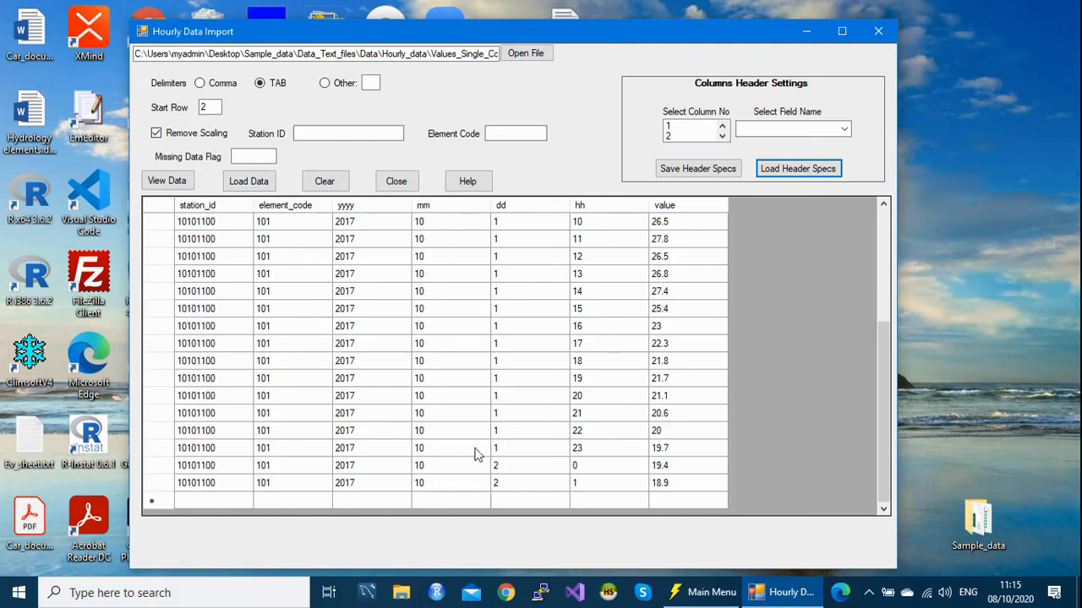
Open the MARIADB session in HeidiSQL, inspect the data of the observationinitial table in mariadb_climsoft_db_v4, and close HeidiSQL.
left_click(608, 594)
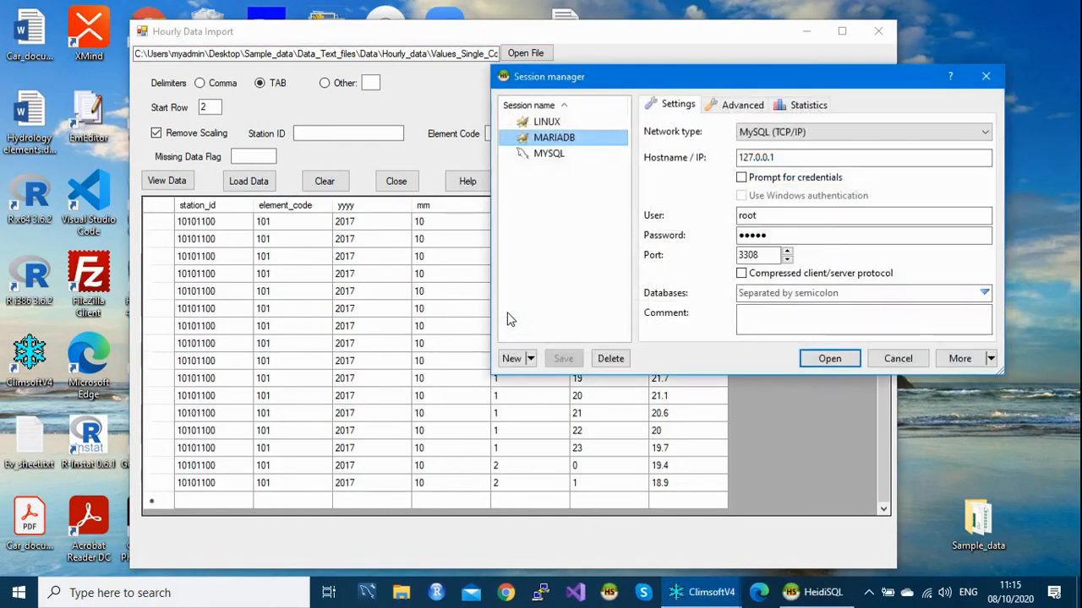
left_click(827, 358)
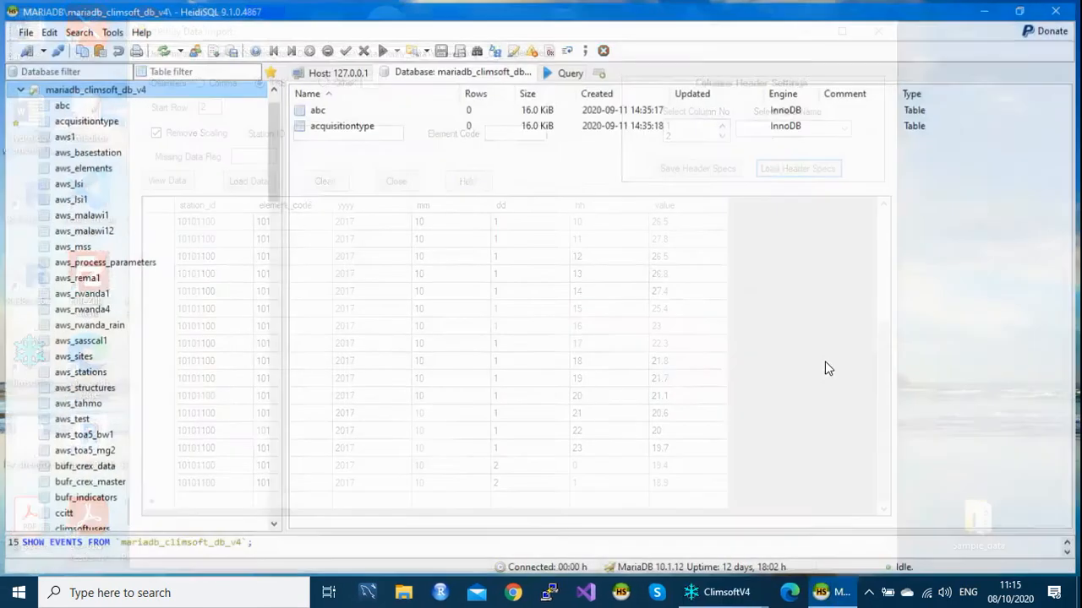
left_click_drag(1067, 173, 1078, 322)
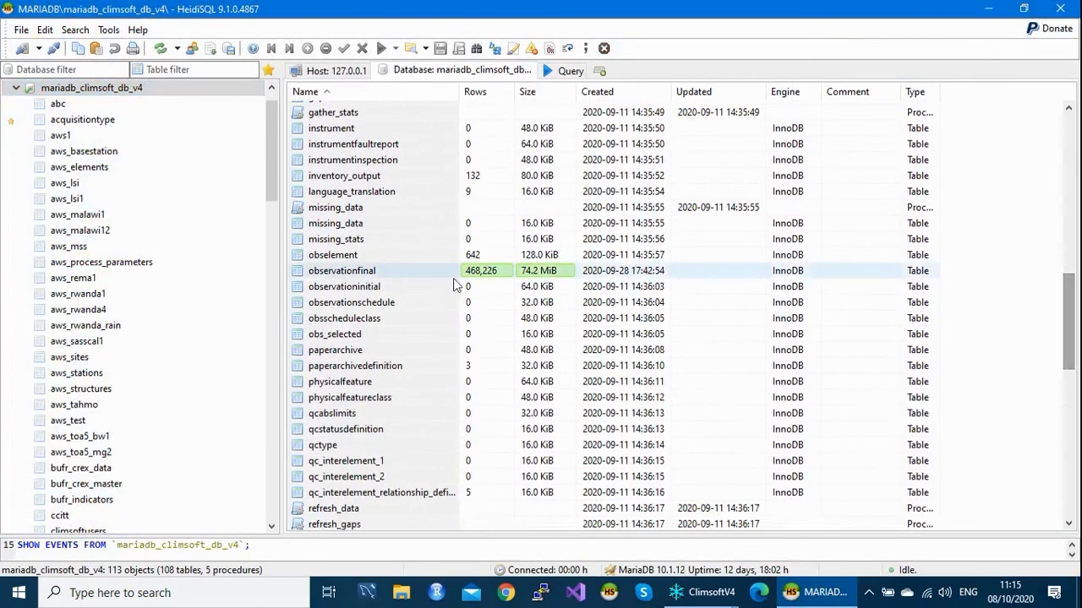
left_click(399, 288)
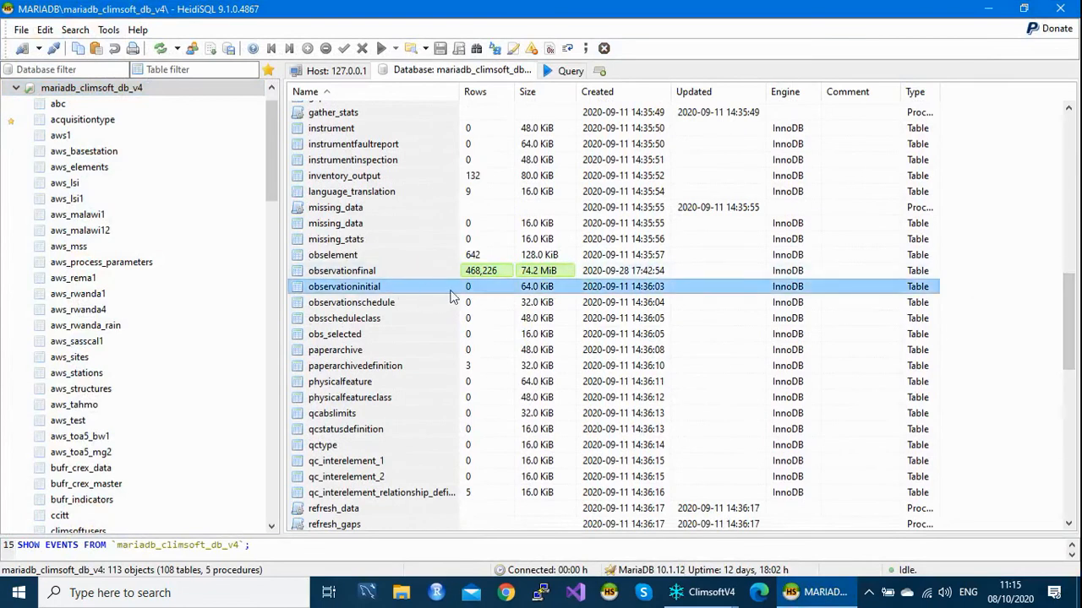
double_click(405, 289)
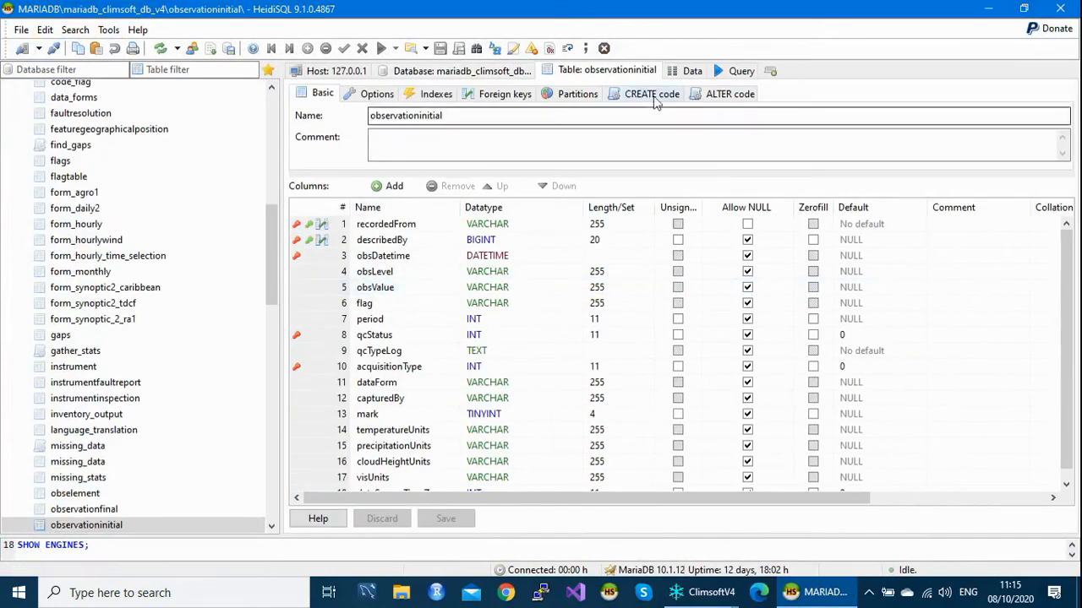
left_click(693, 73)
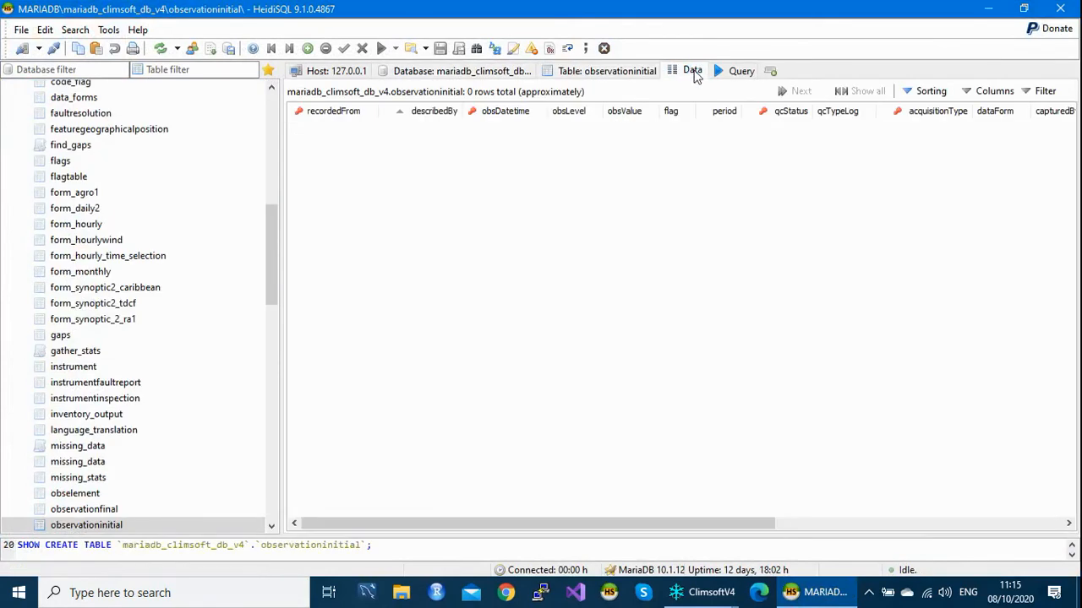
left_click_drag(454, 522, 369, 527)
left_click(1061, 8)
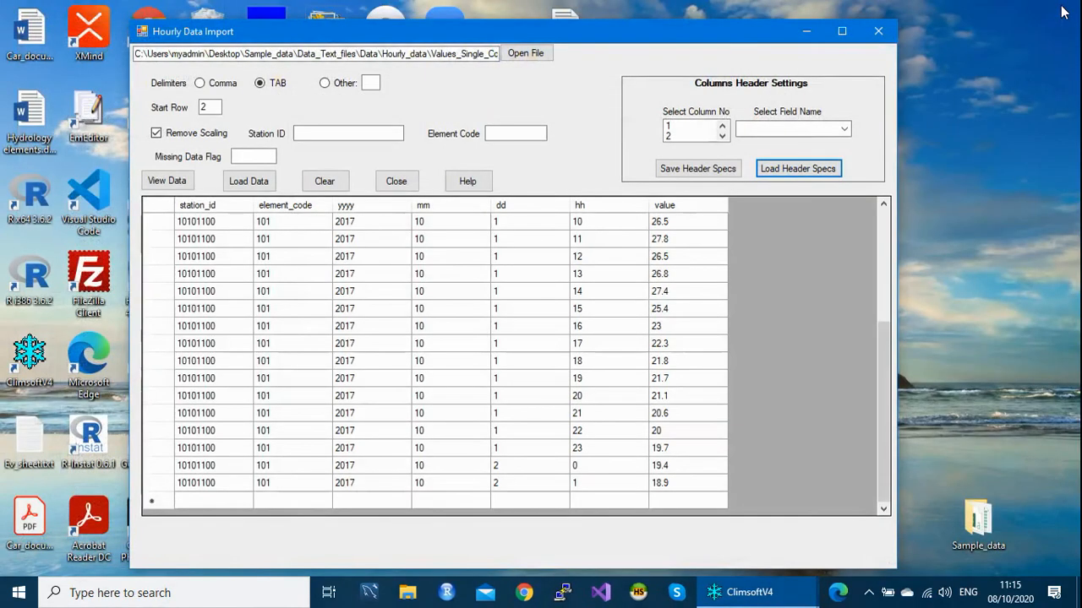
Load the hourly data into the database, and close the import form and the Database Utilities window.
left_click(260, 190)
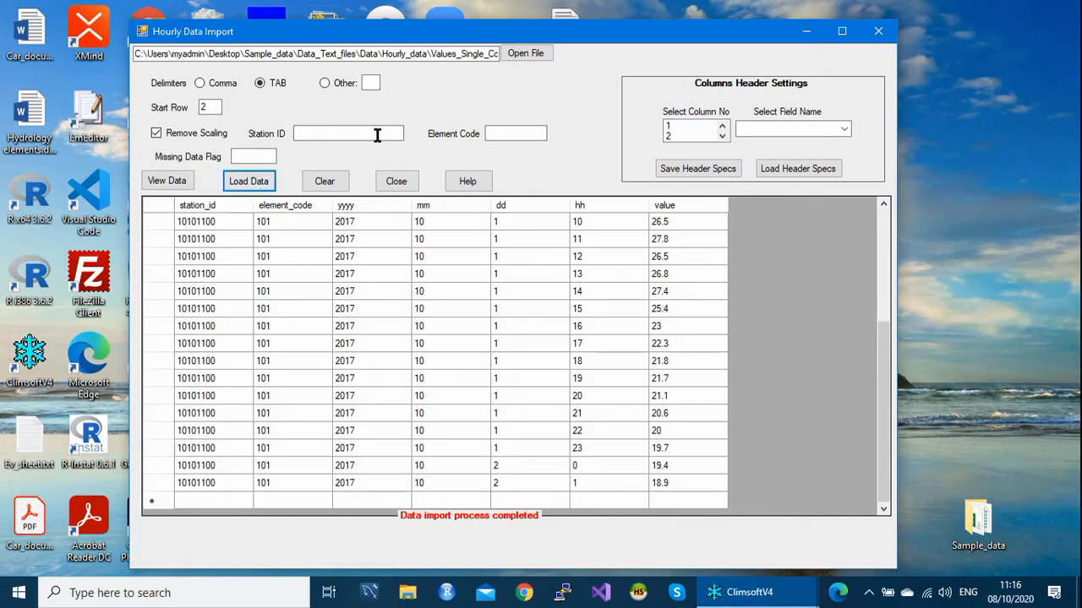
left_click(876, 35)
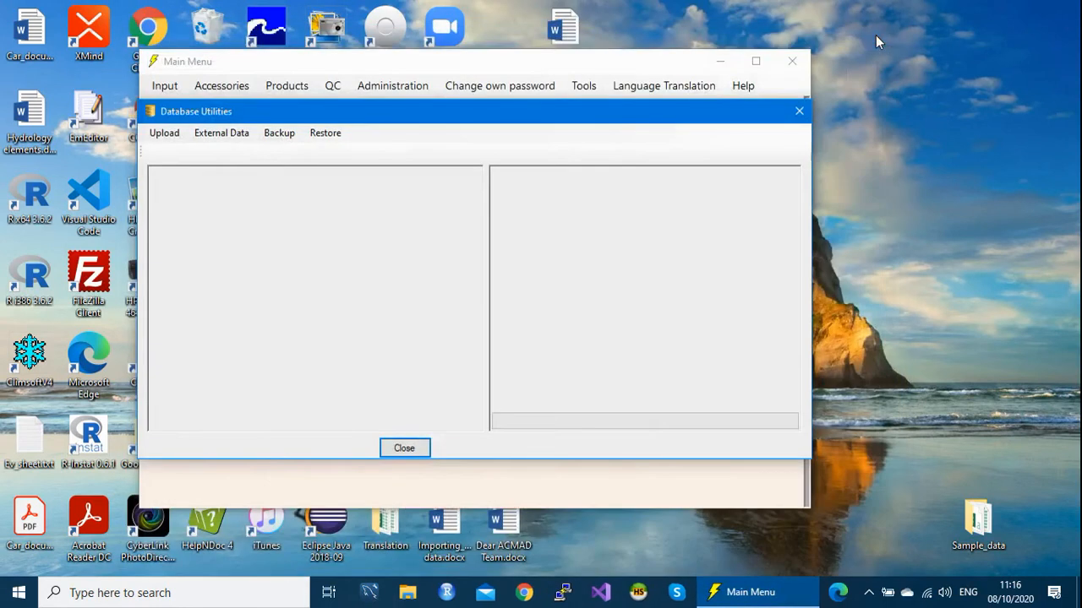
left_click(799, 112)
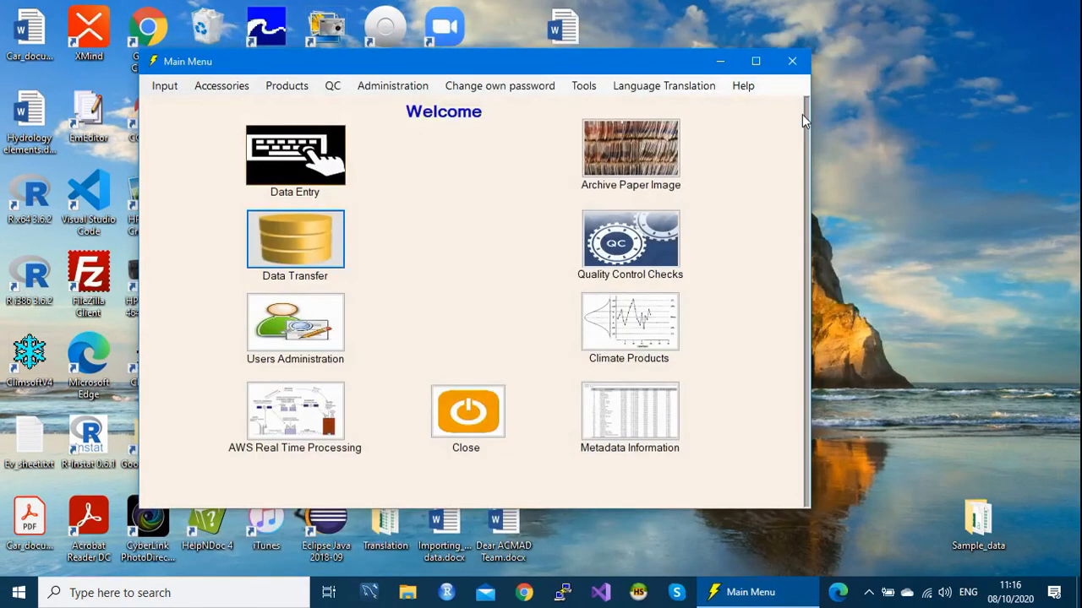
Open the Update Observations form from the Climsoft administration functions.
left_click(381, 88)
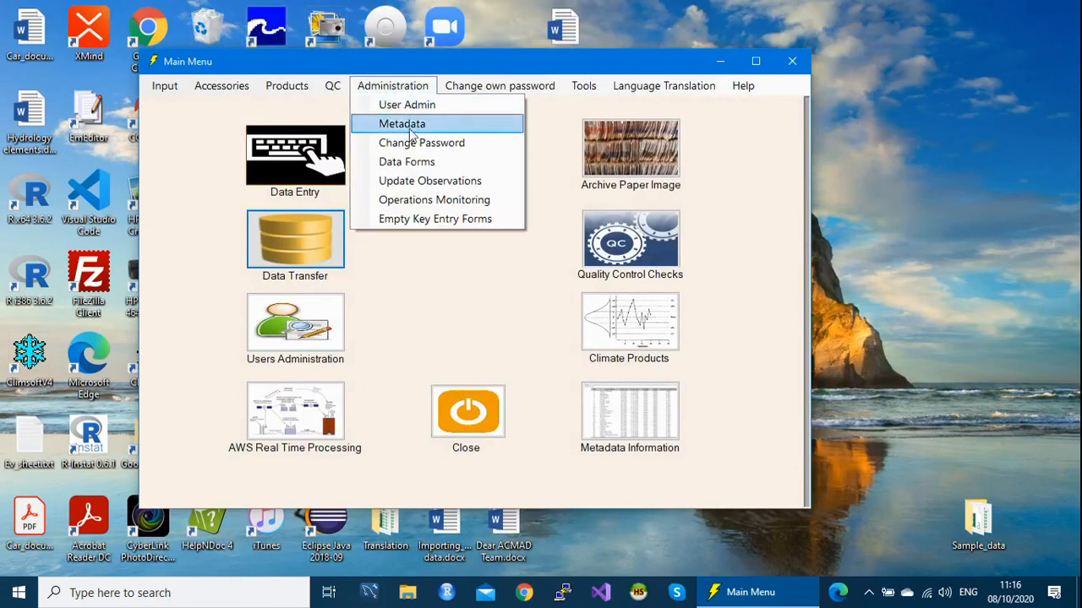
left_click(454, 181)
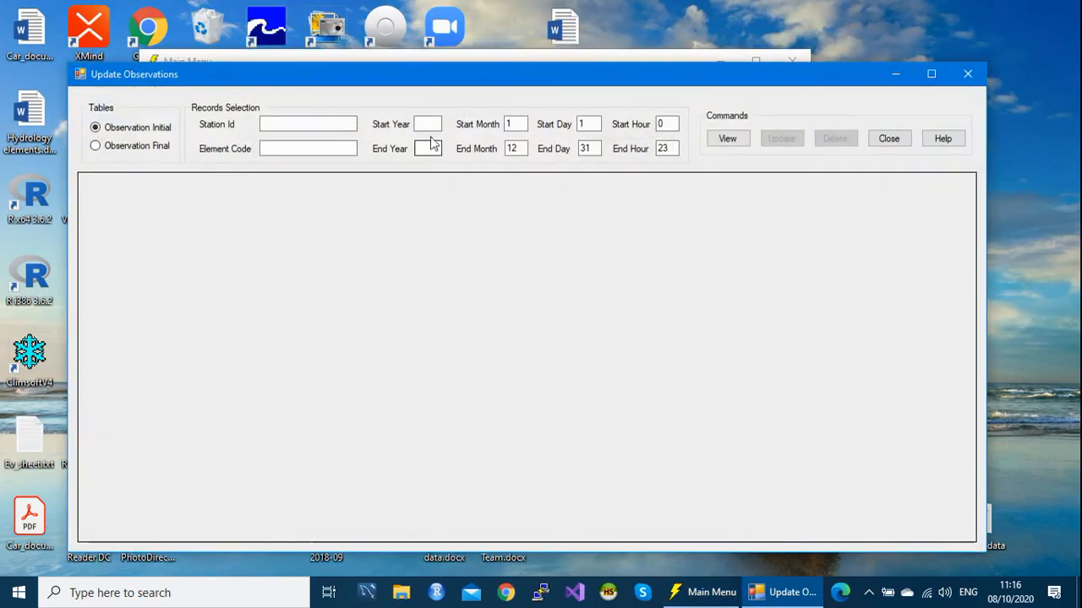
left_click_drag(425, 82, 426, 65)
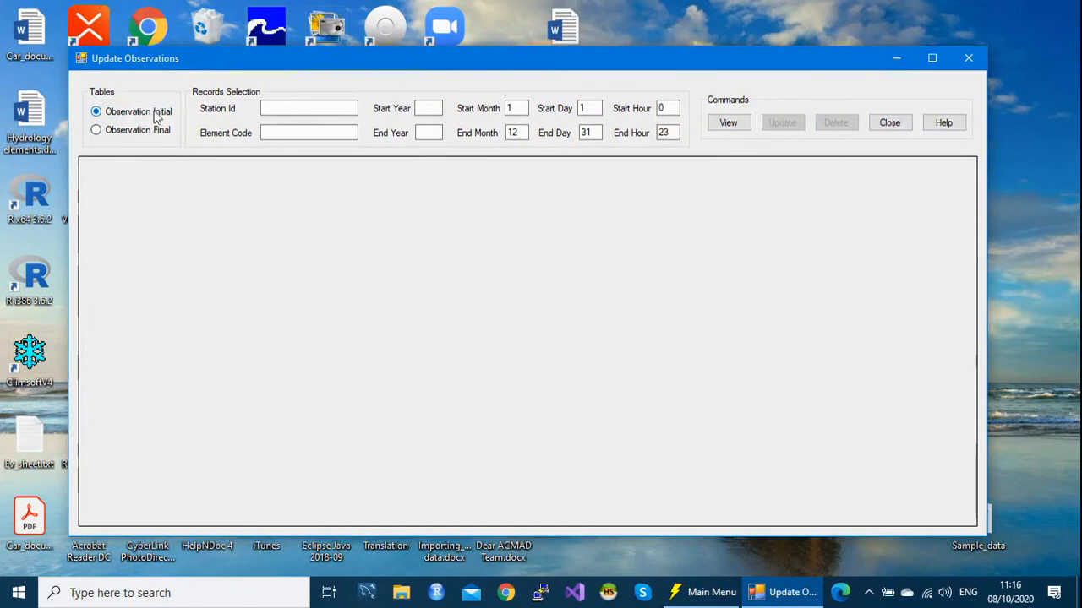
View the Observation Initial records for station 10101100, element code 101, from 2017 to 2017, and examine their columns through AcquisitionType.
left_click(275, 110)
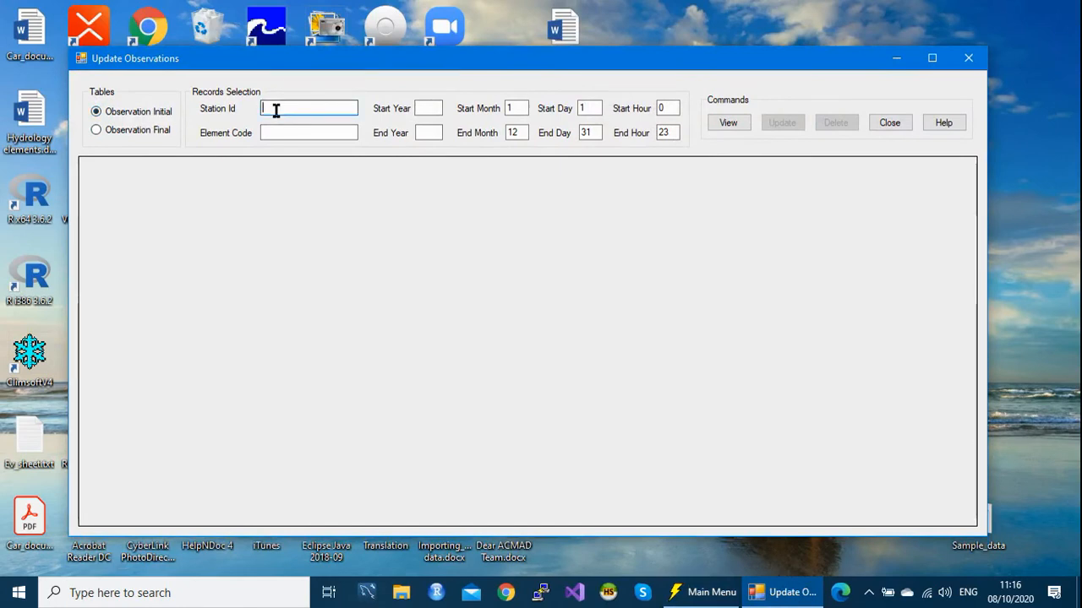
type("1")
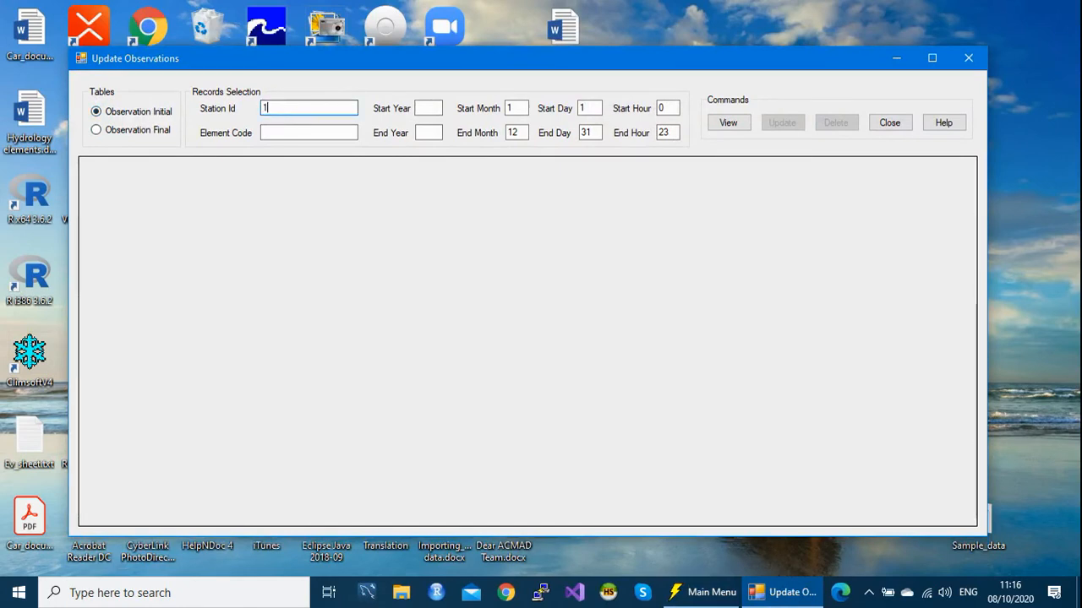
type("0101100")
left_click(273, 133)
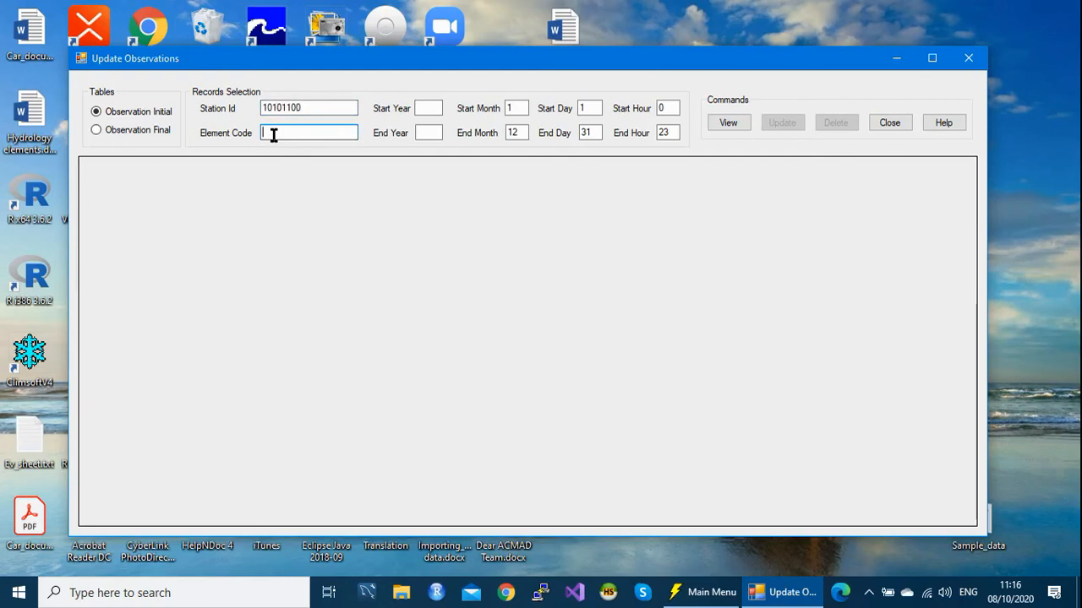
type("101")
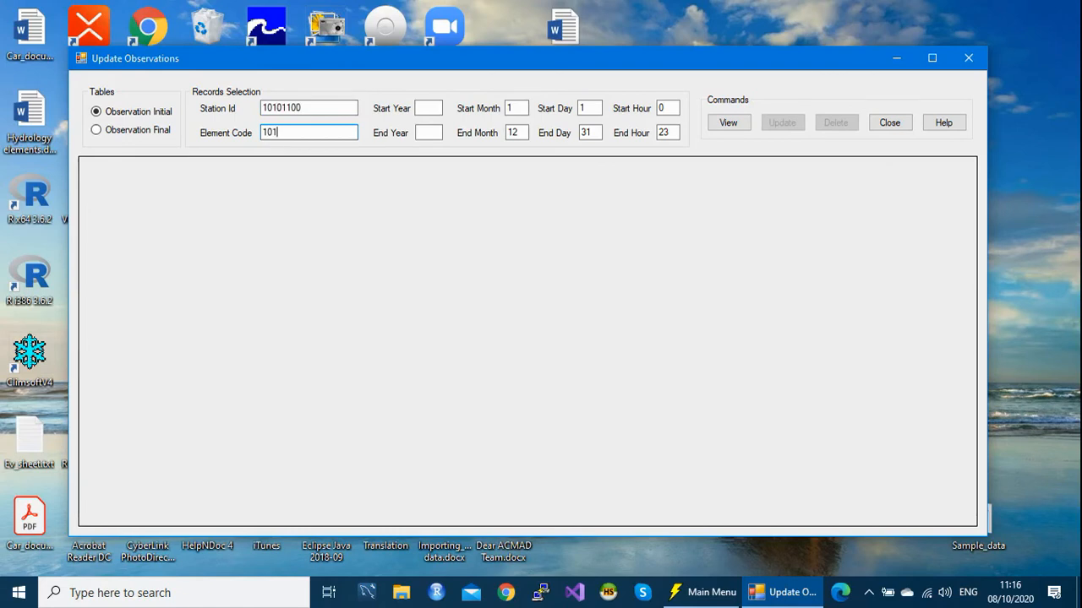
left_click(422, 108)
type("2017")
left_click(425, 132)
type("2017")
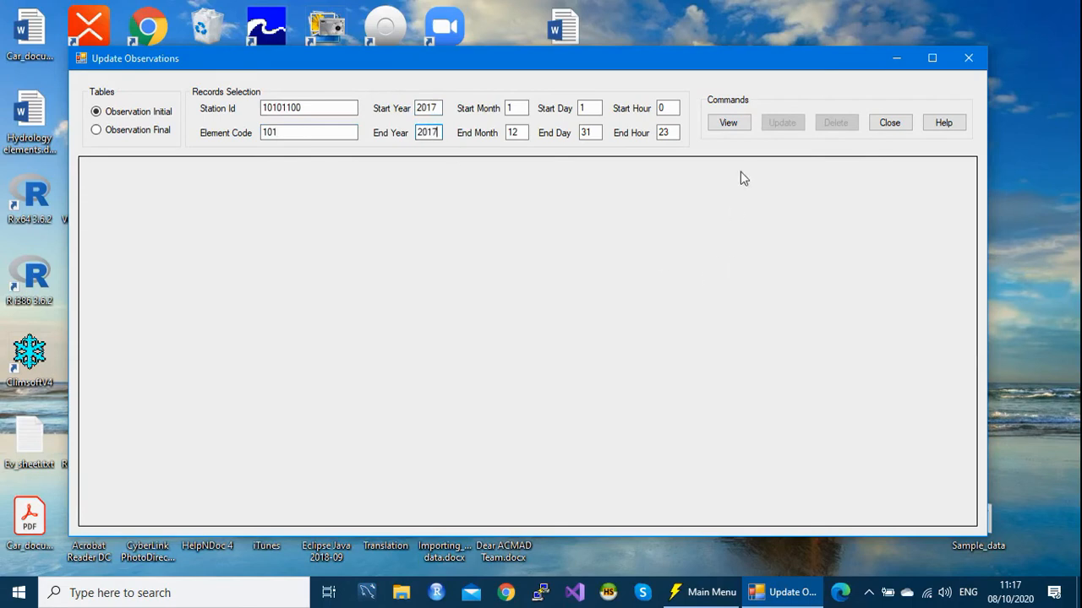
left_click(733, 127)
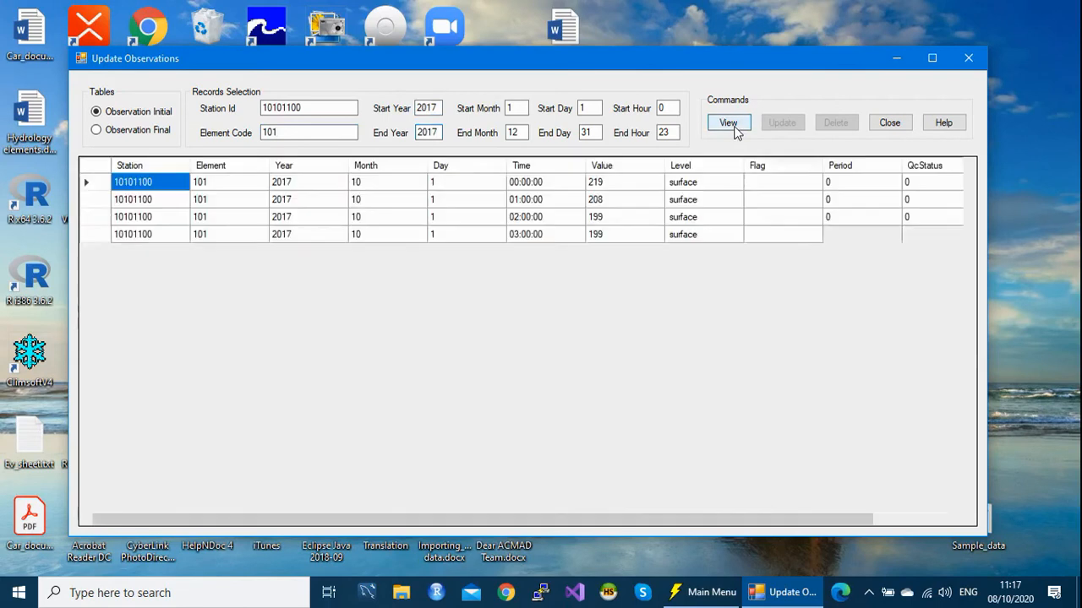
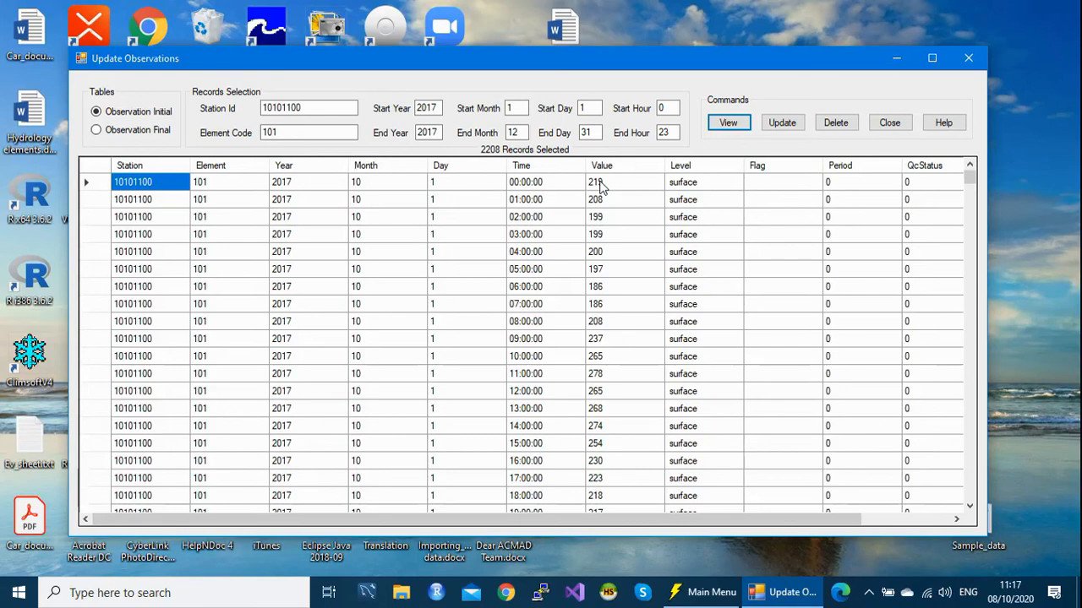
left_click_drag(575, 517, 866, 525)
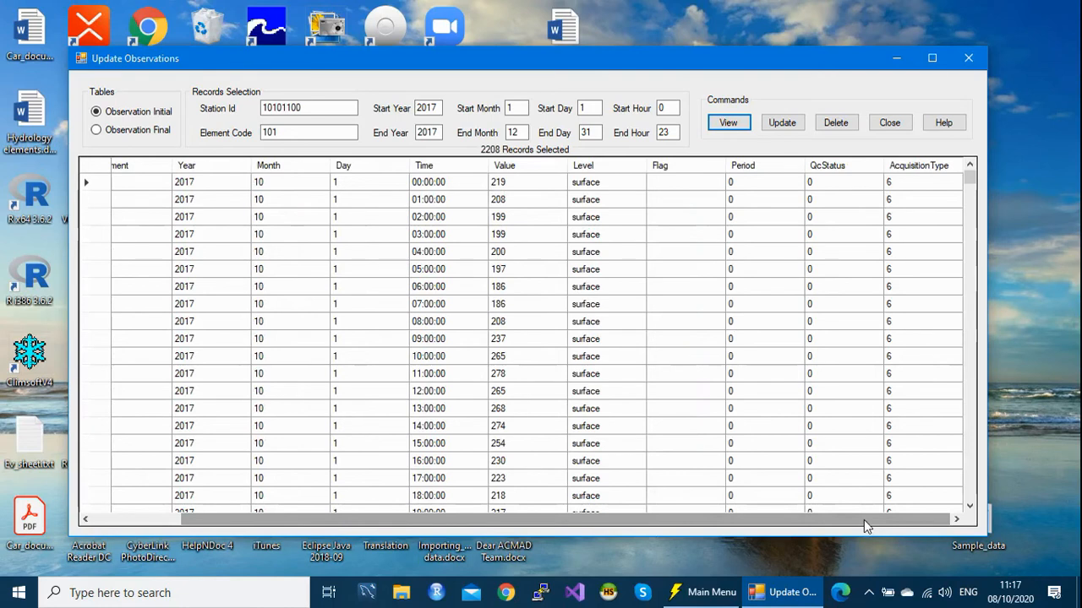
Reopen the MARIADB session in HeidiSQL, check the imported rows in the observationinitial table's data, and close HeidiSQL.
left_click(609, 593)
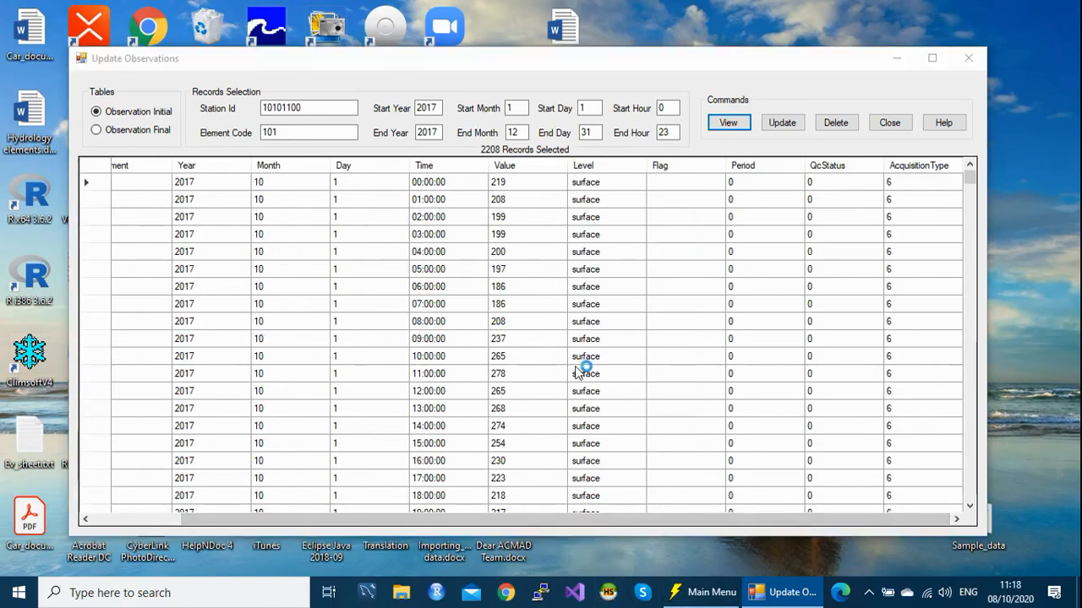
left_click(828, 358)
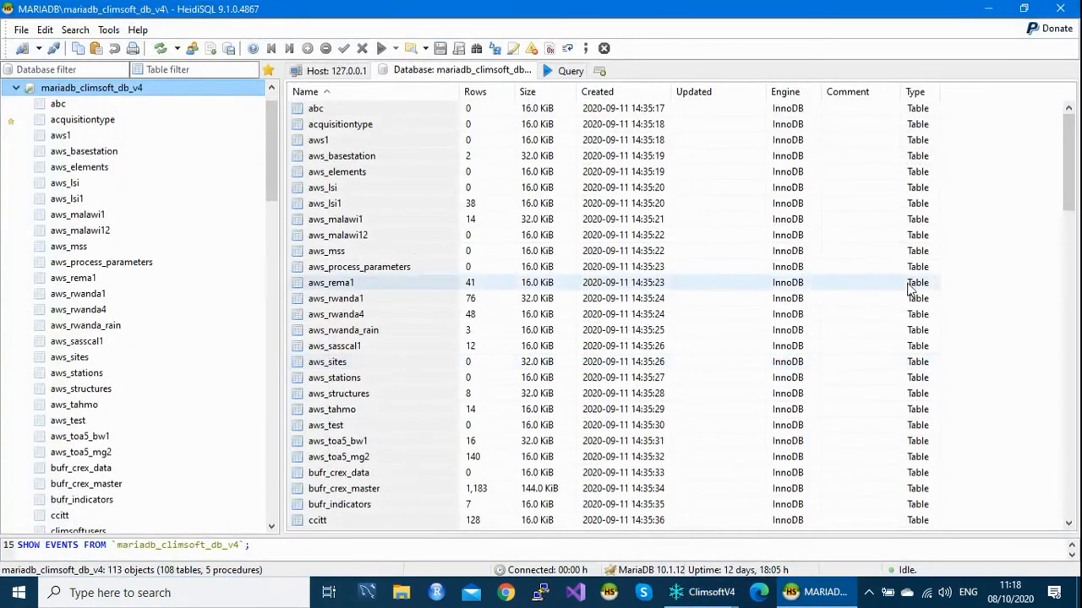
left_click_drag(1069, 142, 1055, 319)
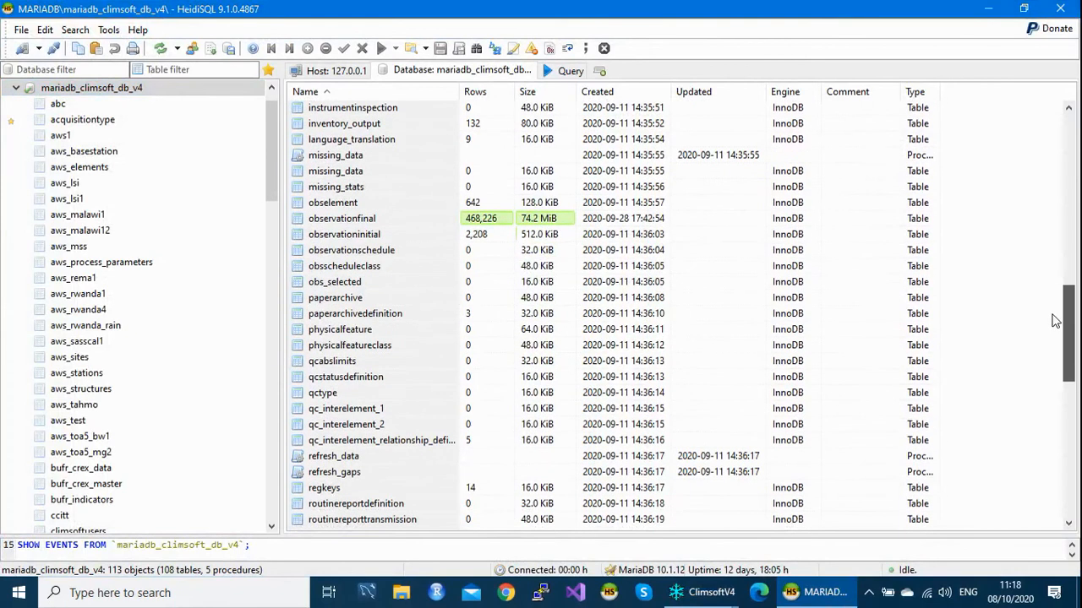
left_click(407, 232)
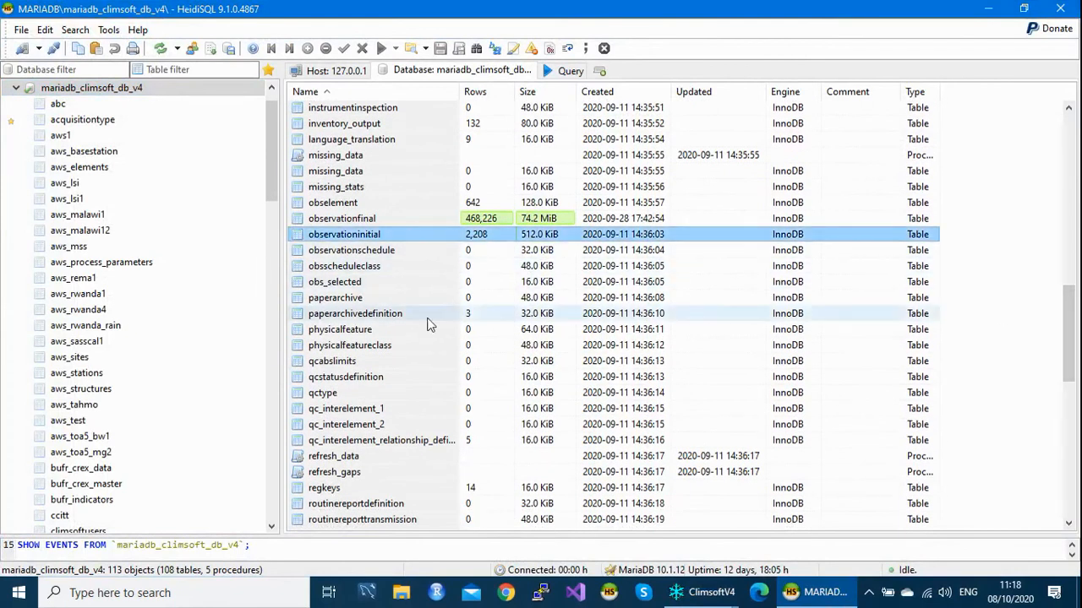
double_click(418, 232)
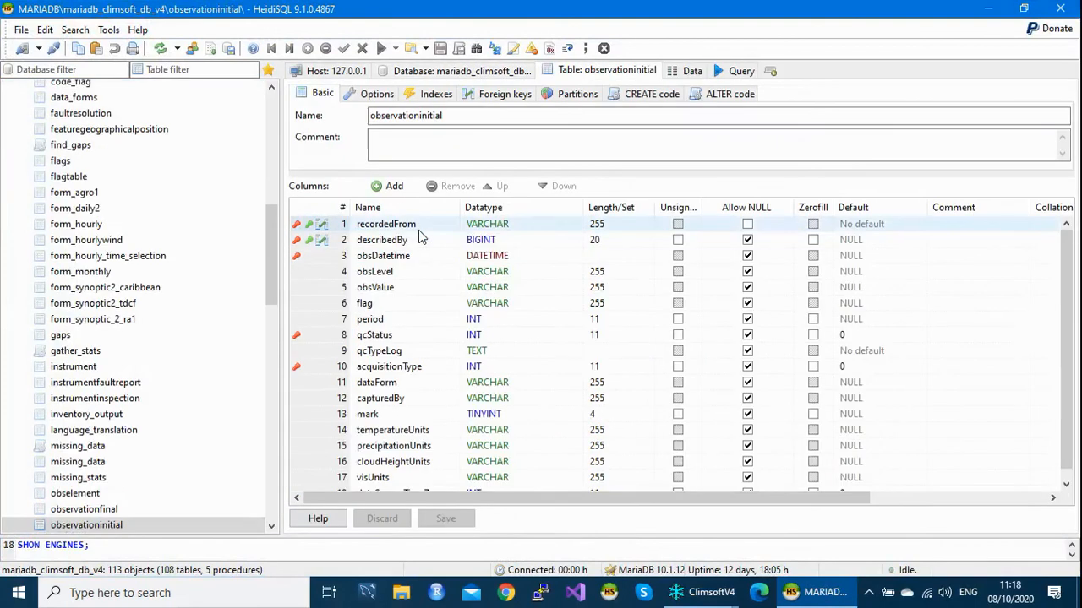
left_click(692, 75)
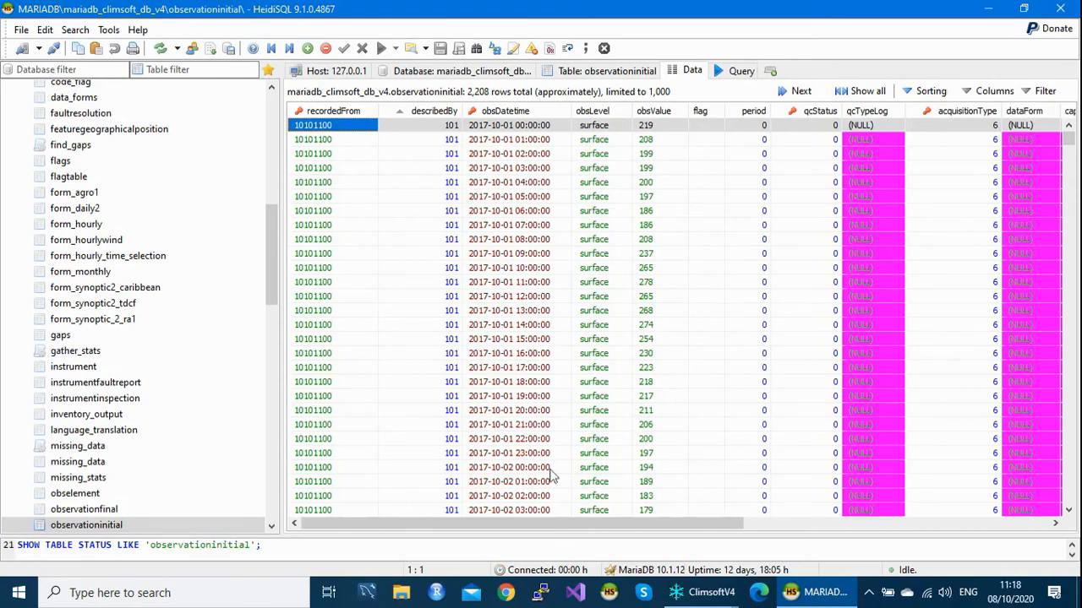
left_click(1061, 10)
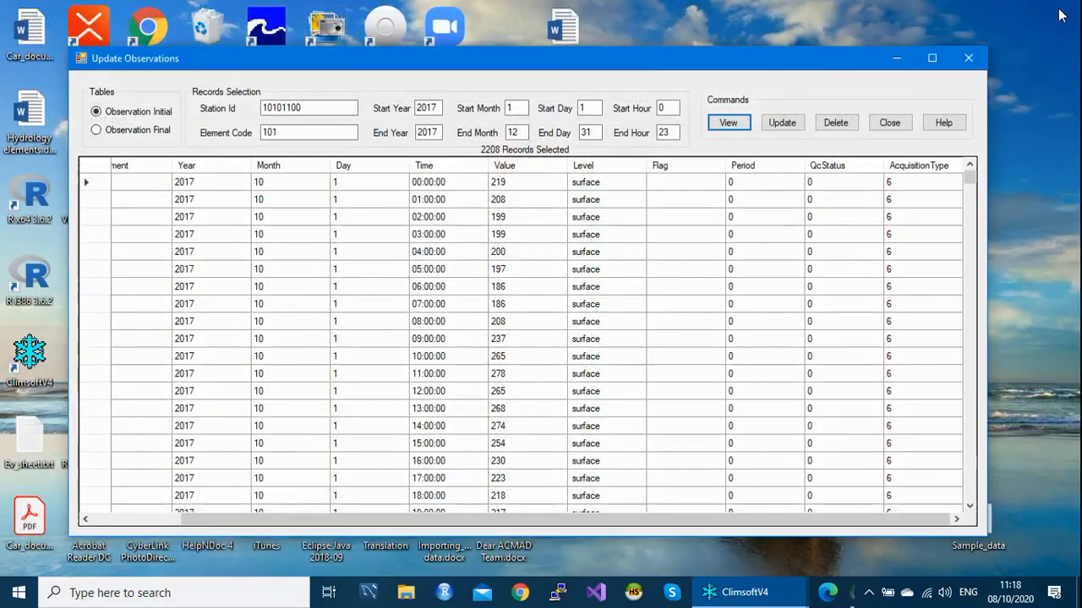
Close the Update Observations form and open the Values_Single_Column folder under Sample_data > Data_Text_files > Data > Hourly_data.
left_click(968, 59)
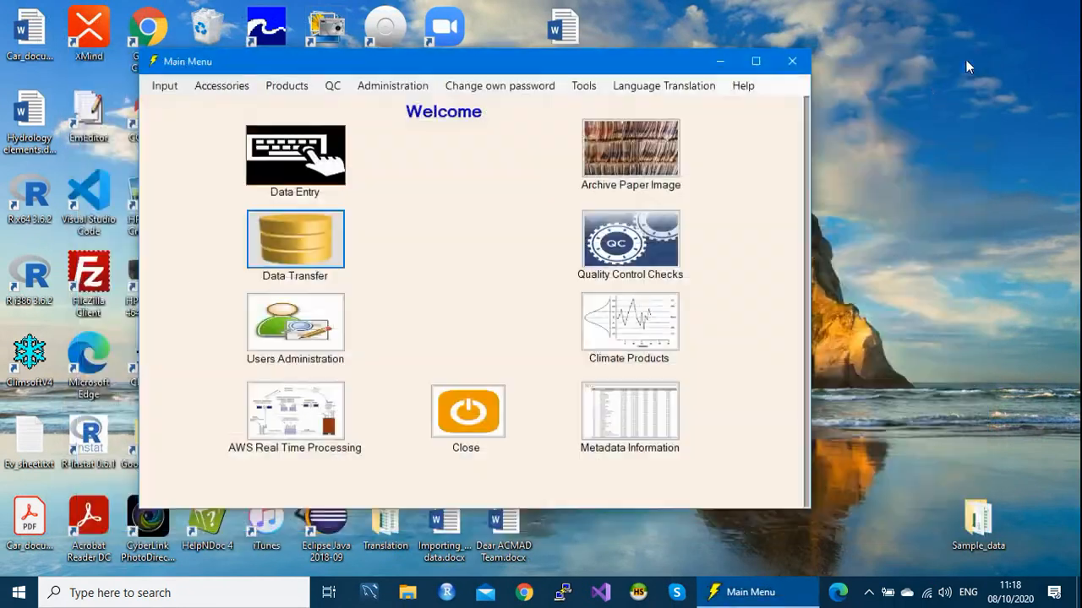
left_click_drag(530, 62, 535, 48)
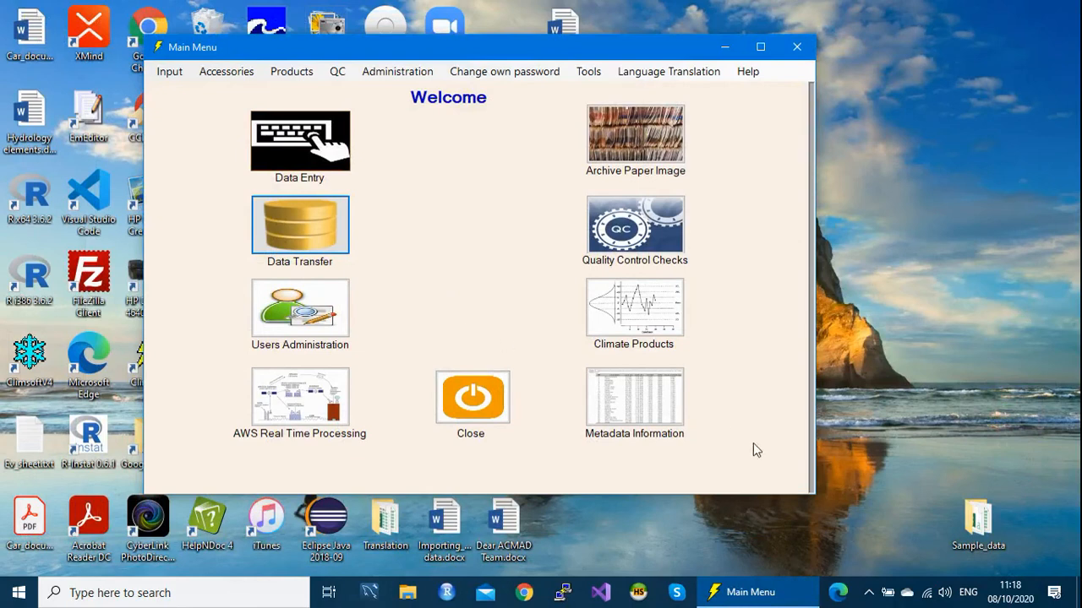
double_click(980, 524)
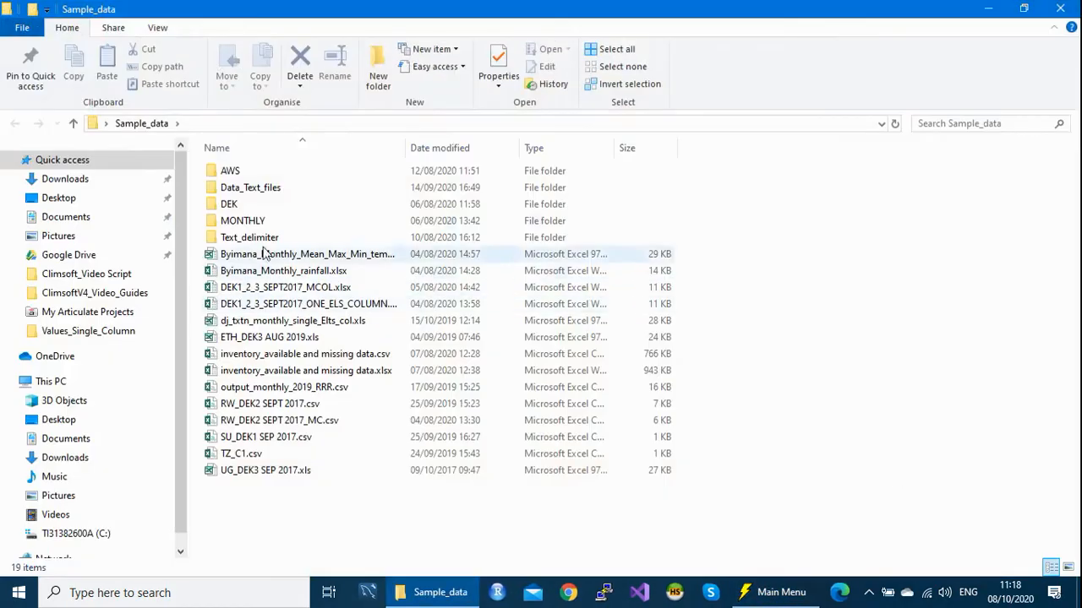
left_click(241, 195)
double_click(240, 194)
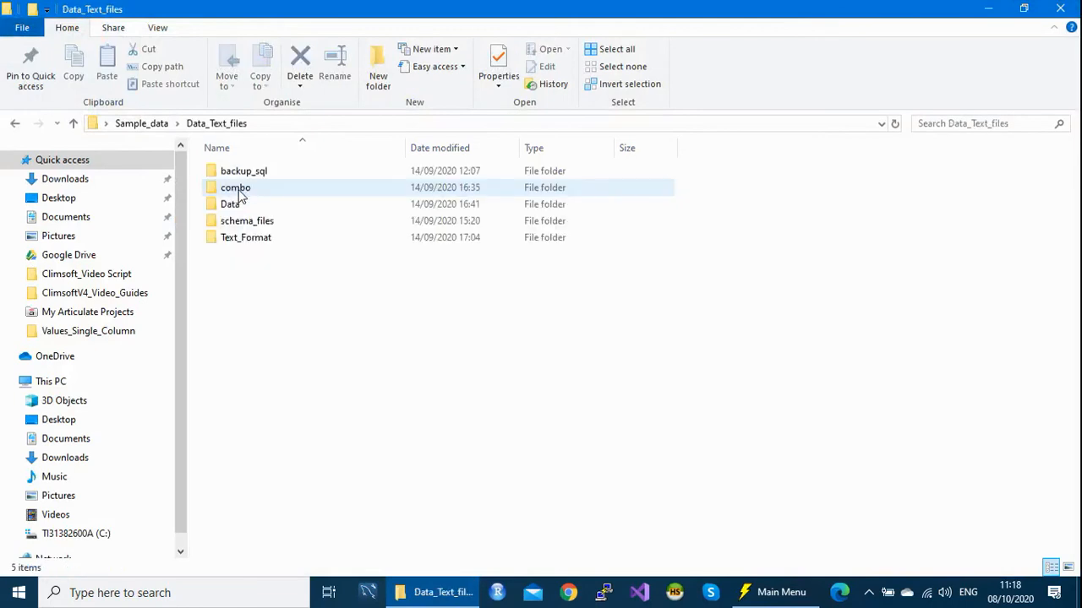
double_click(226, 206)
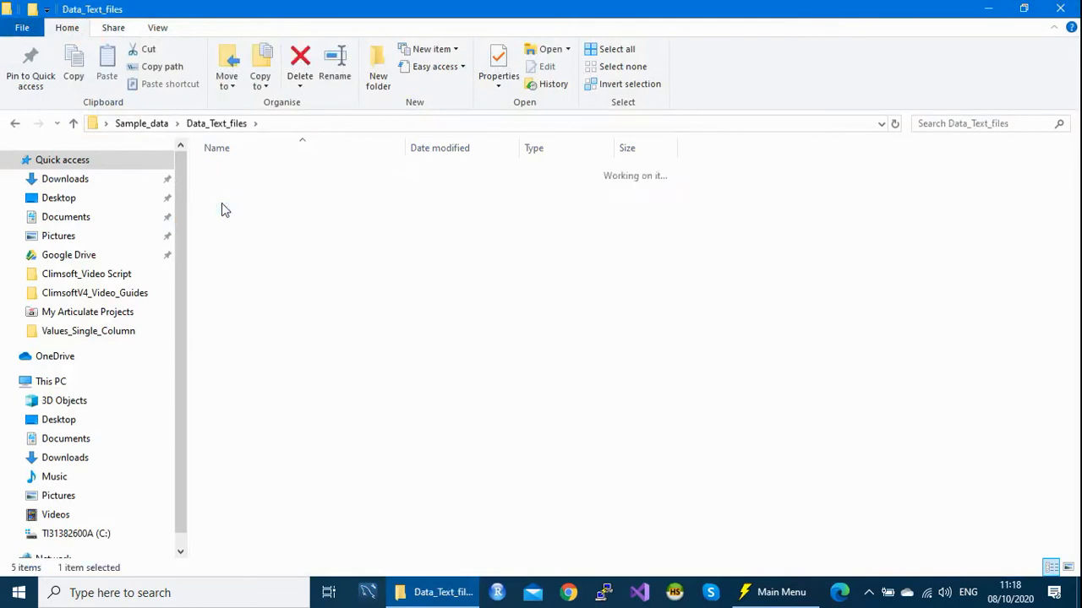
double_click(230, 189)
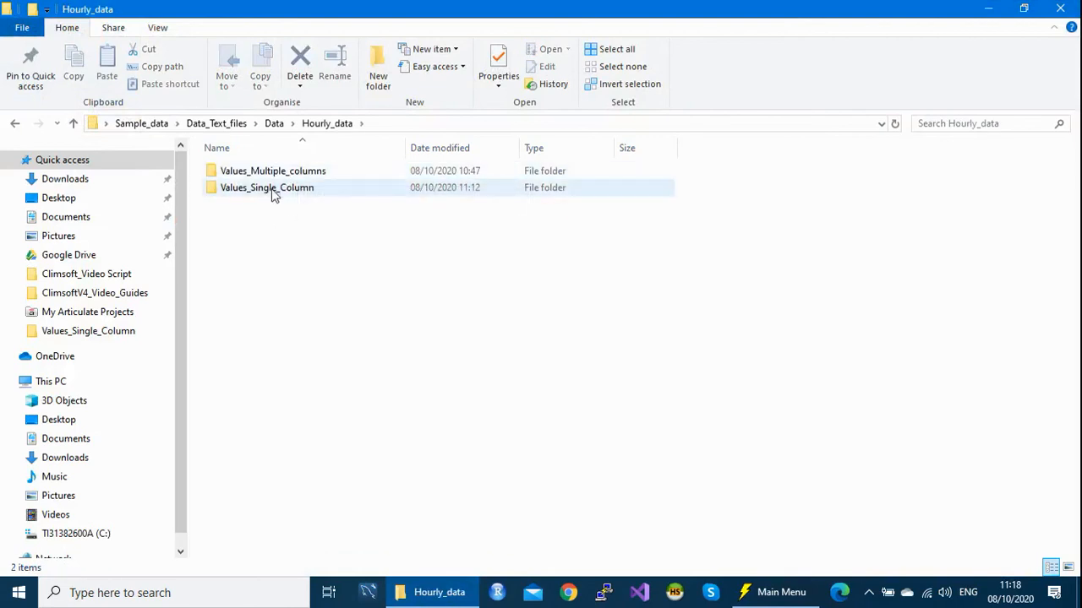
double_click(270, 191)
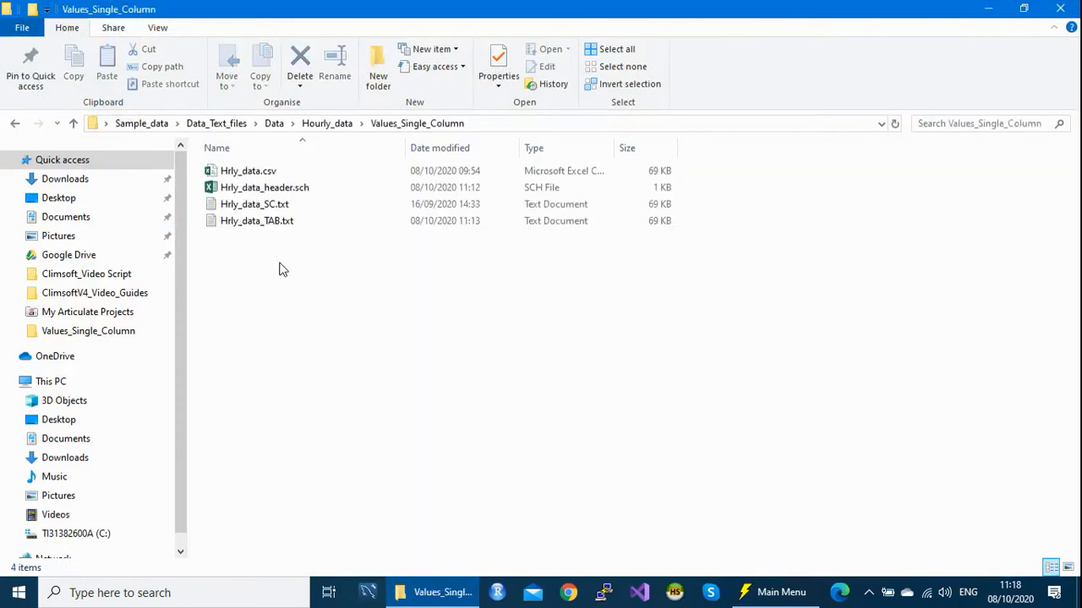
Open Hrly_data.csv in Excel and examine its TEMPDB value column and Element_Code column.
left_click(258, 176)
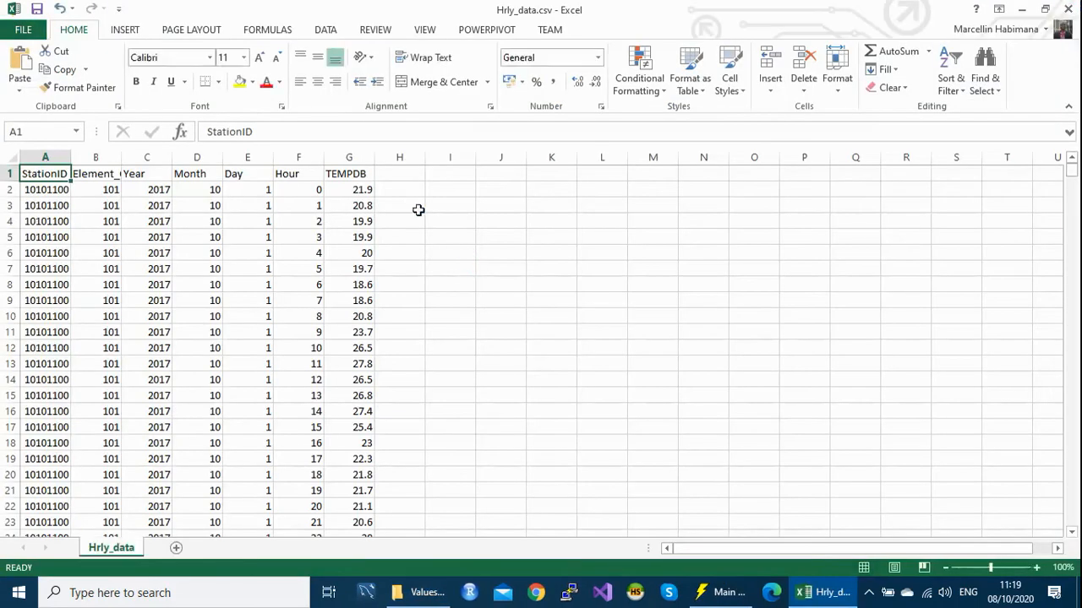
left_click(353, 157)
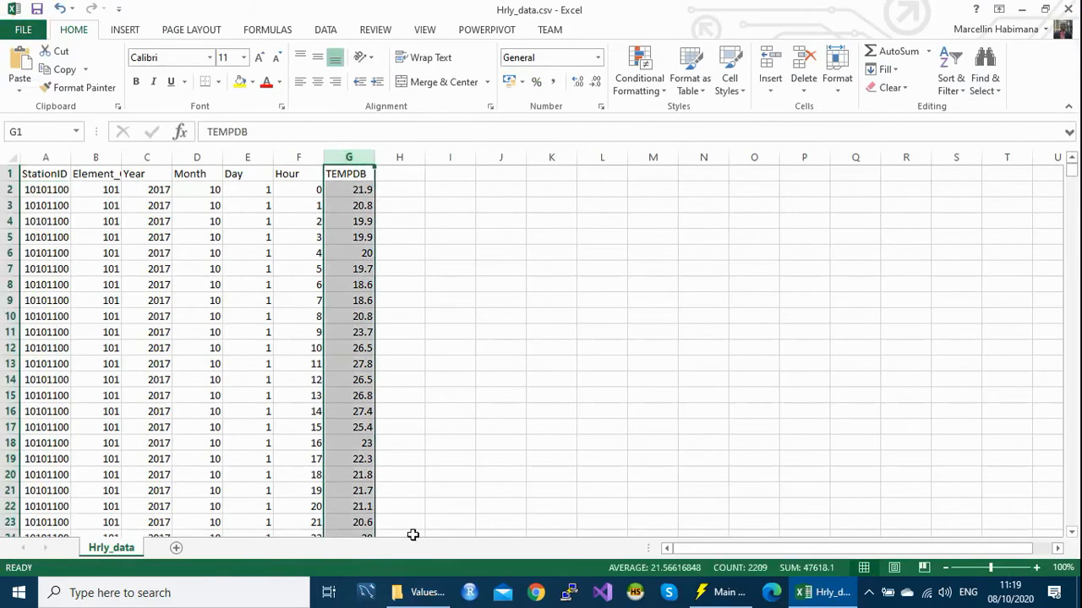
left_click(100, 157)
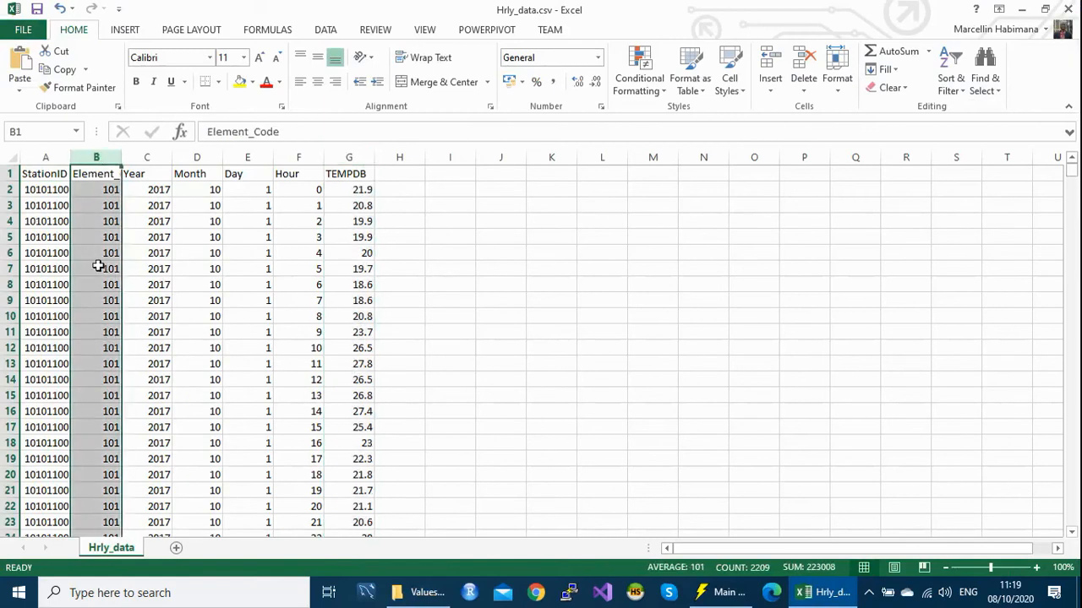
left_click(353, 157)
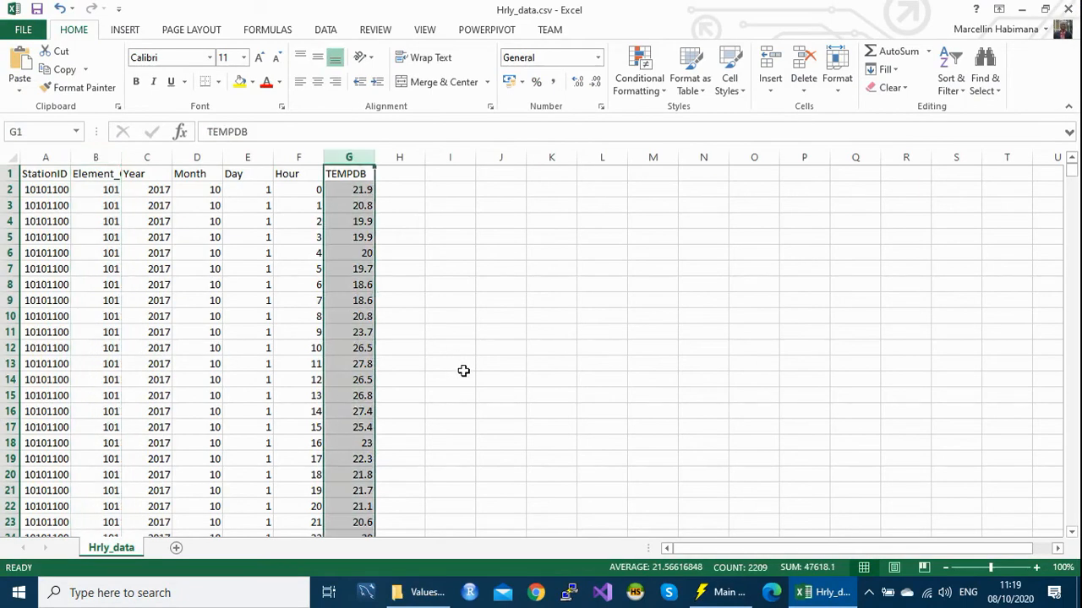
left_click(99, 156)
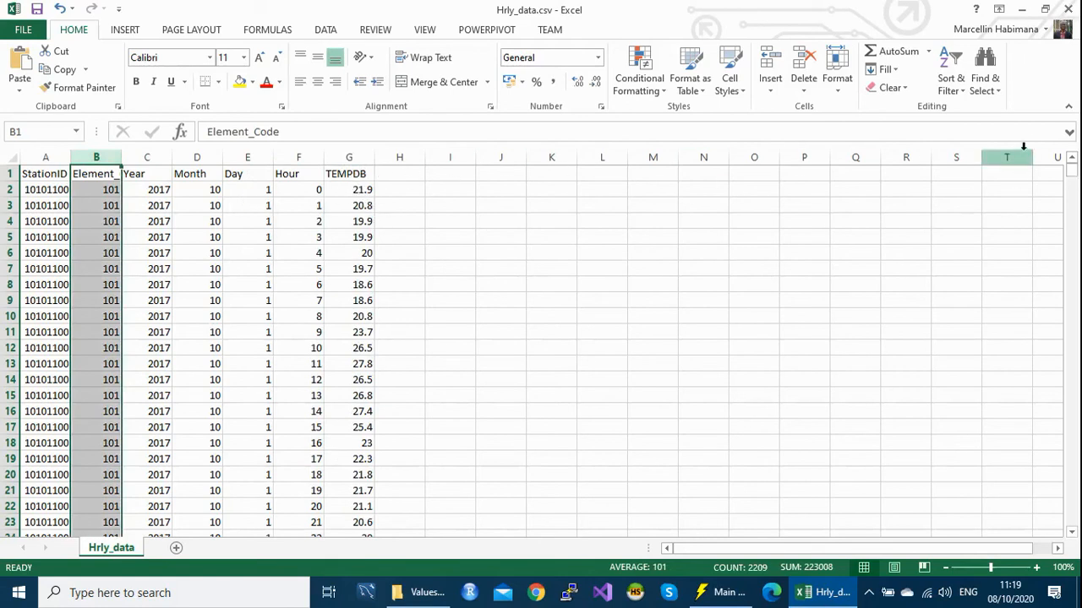
Open Hrly_data_transp.csv from the Values_Multiple_columns folder in Excel and examine its Element_code column.
left_click(420, 594)
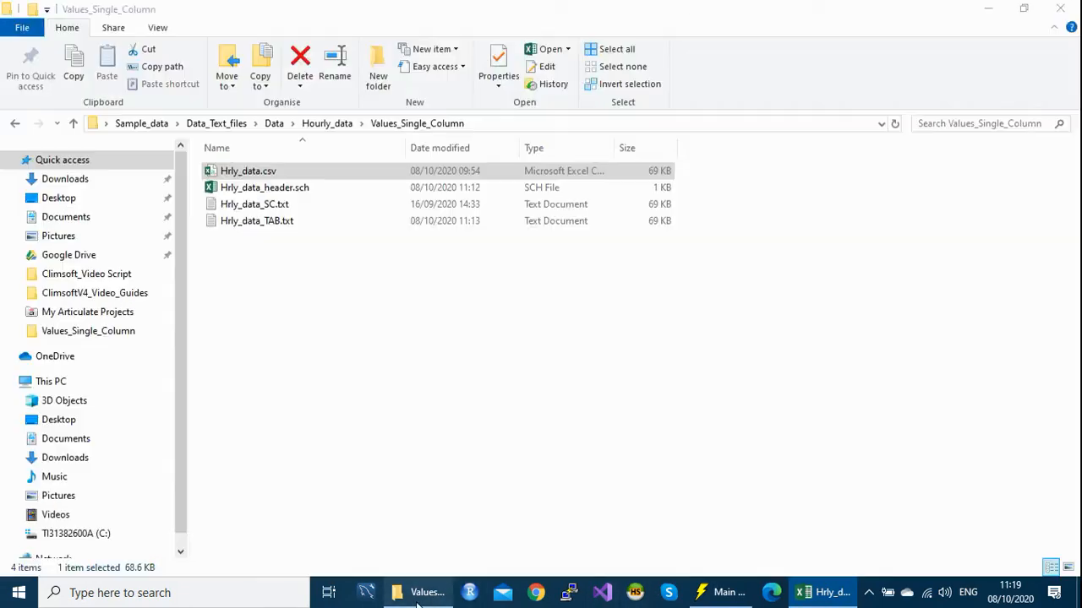
left_click(72, 124)
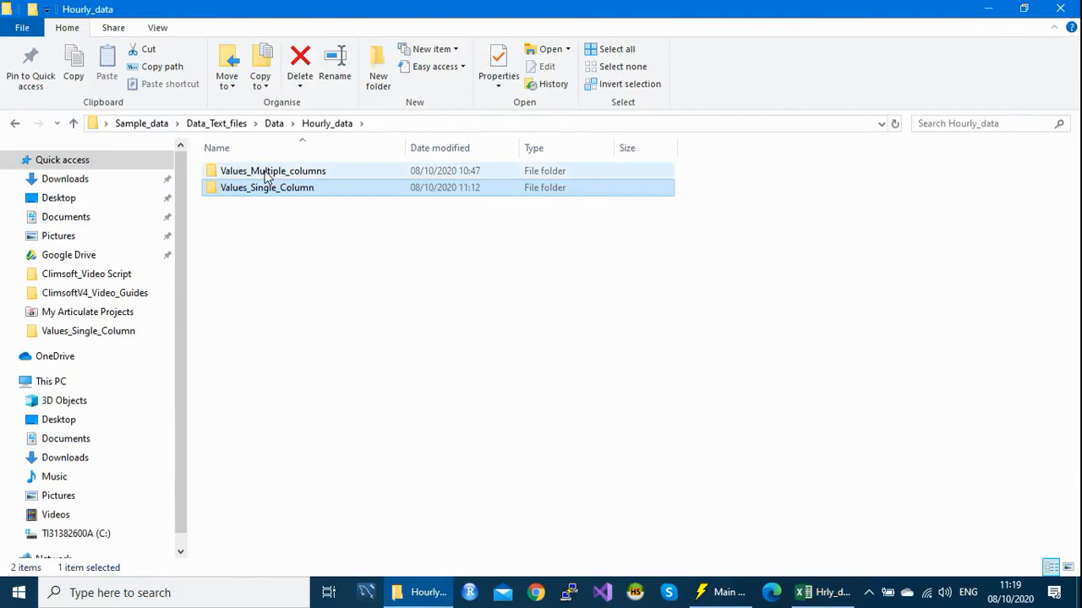
double_click(265, 171)
double_click(265, 172)
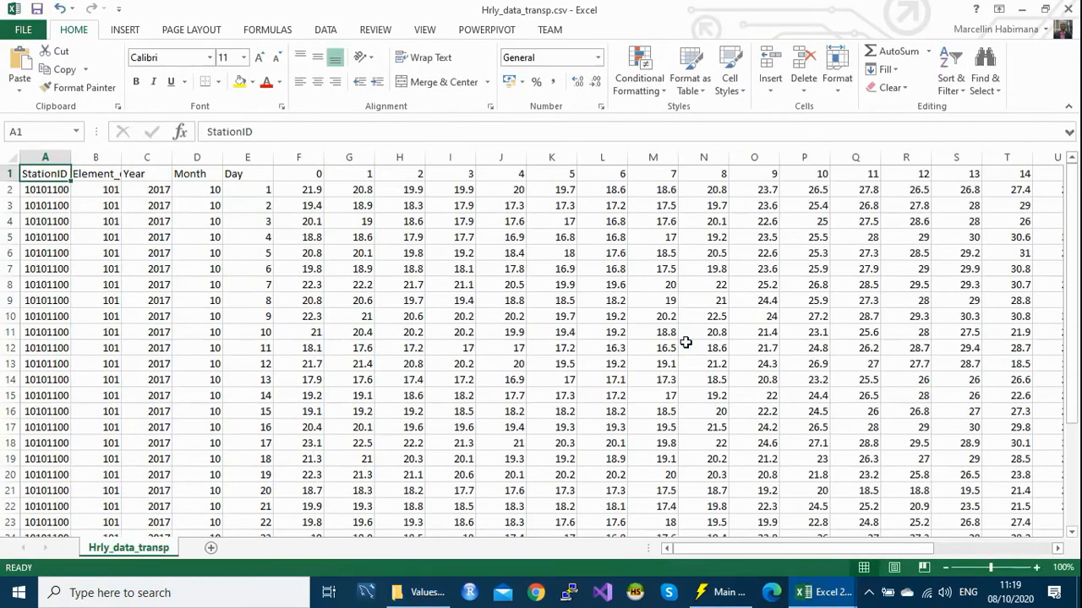
left_click(105, 154)
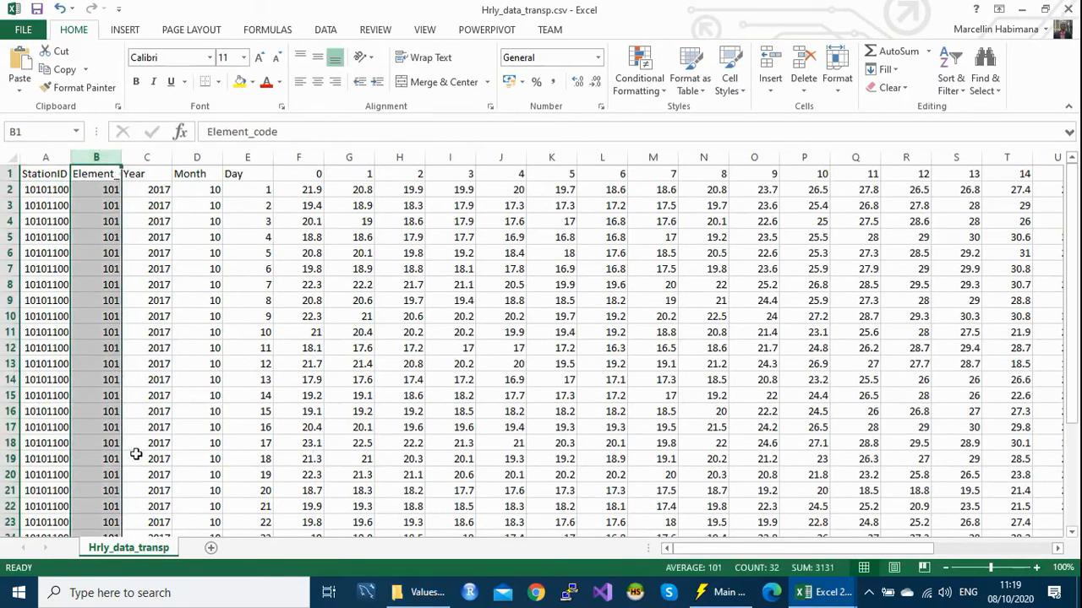
Bold the hour headings 0 to 23 in the first row, and close Hrly_data_transp.csv without saving.
left_click_drag(304, 171, 926, 175)
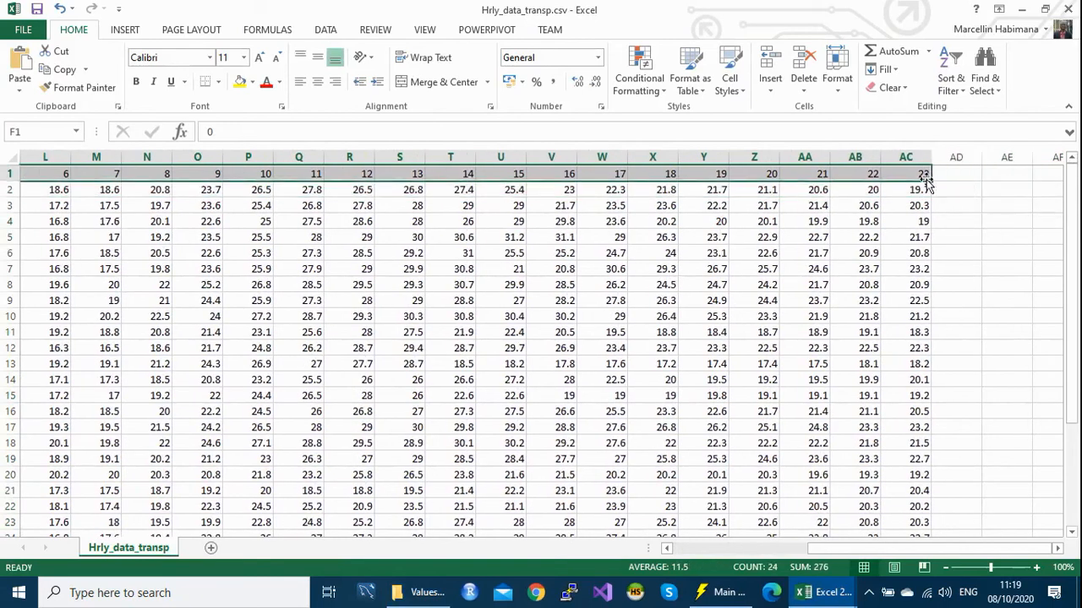
left_click(134, 83)
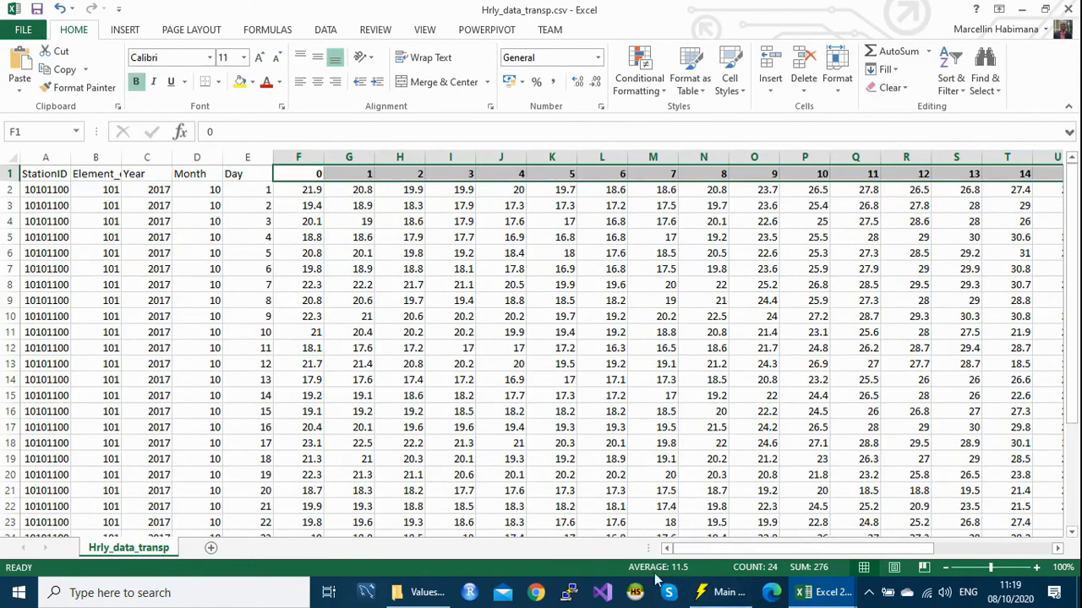
left_click_drag(692, 557, 655, 473)
left_click(1069, 9)
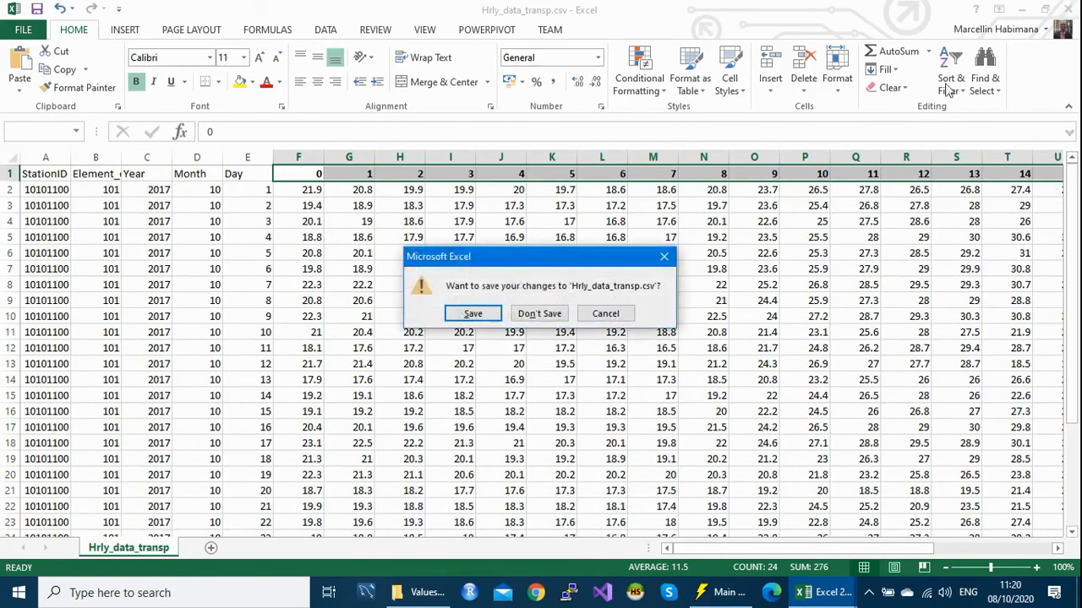
left_click(538, 314)
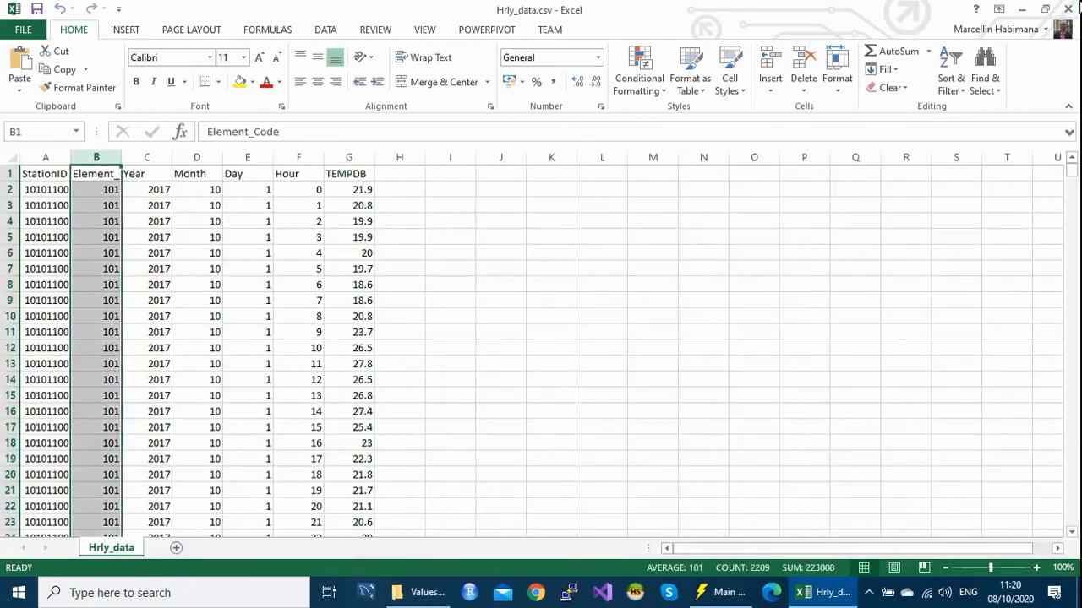
Close Hrly_data.csv without saving, and close the Values_Multiple_columns folder window.
left_click(1070, 9)
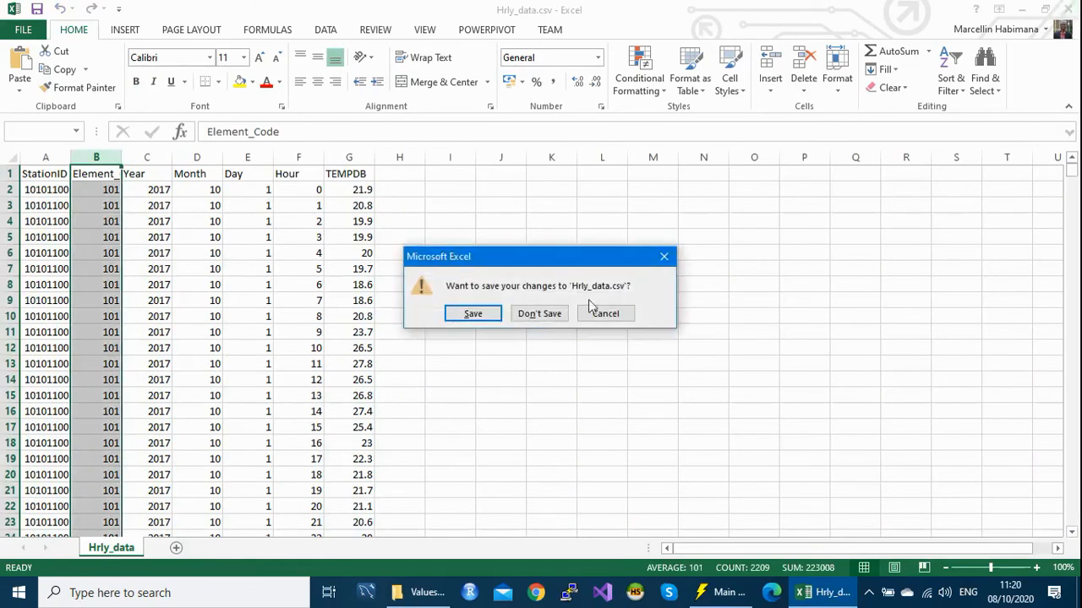
left_click(538, 315)
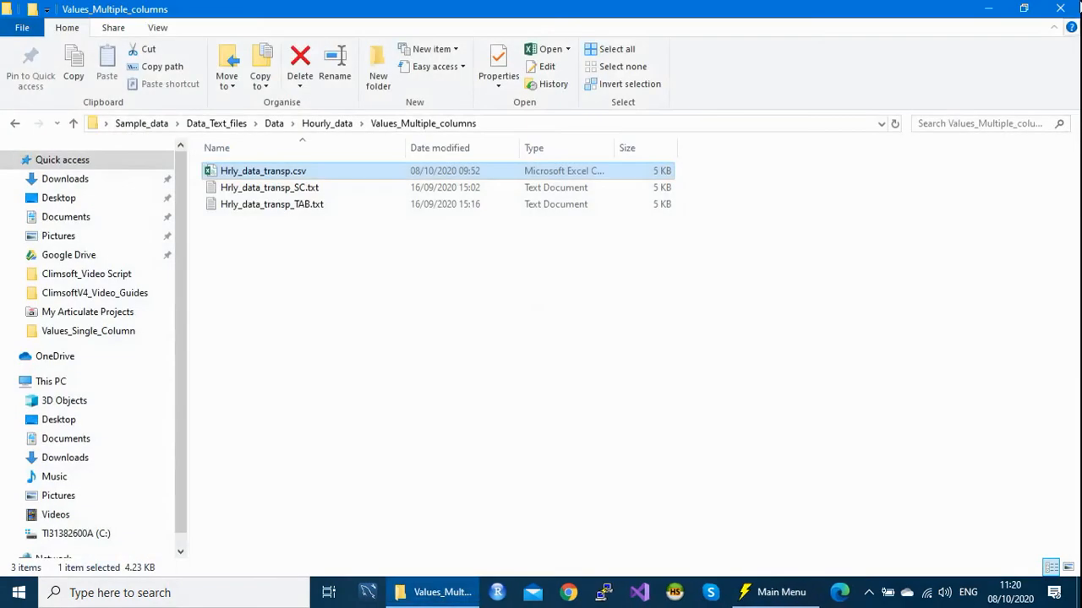
left_click(1065, 11)
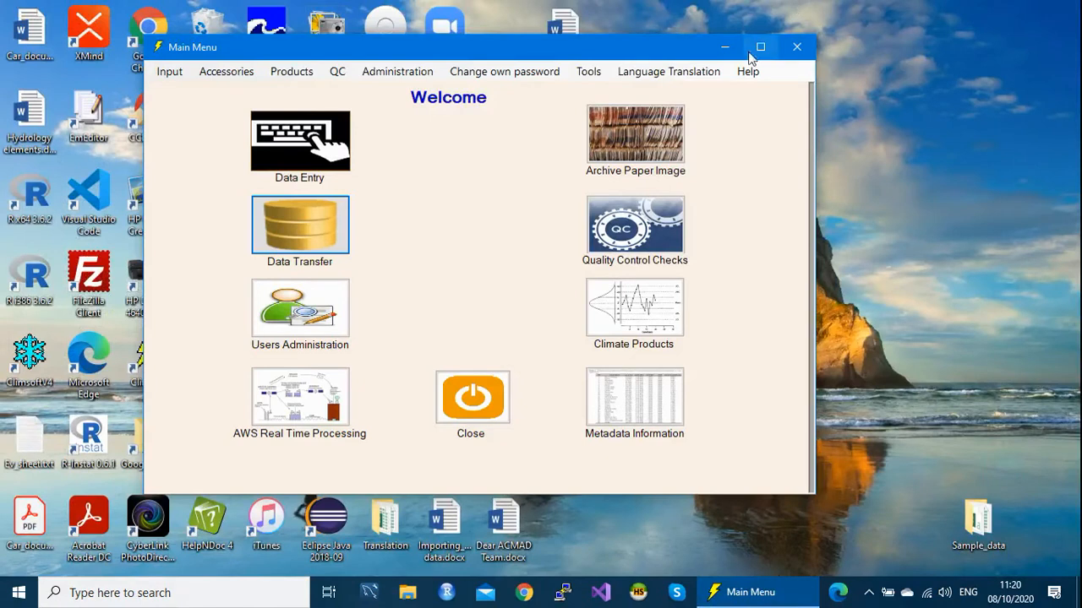
Open the Hourly Data Import form for external text files from Climsoft's data transfer utilities.
left_click_drag(586, 51, 618, 40)
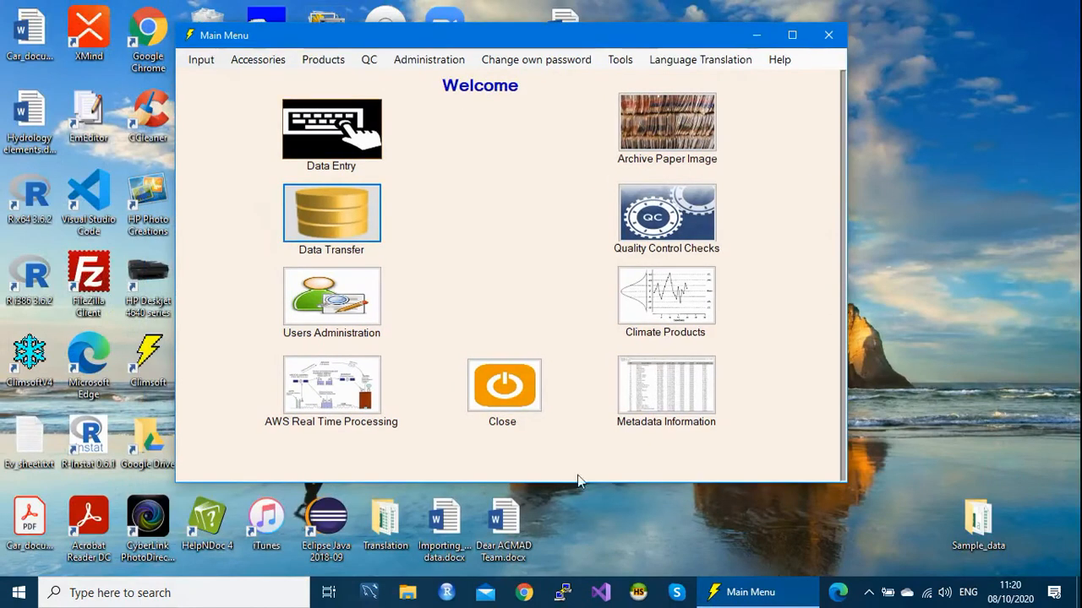
left_click(346, 227)
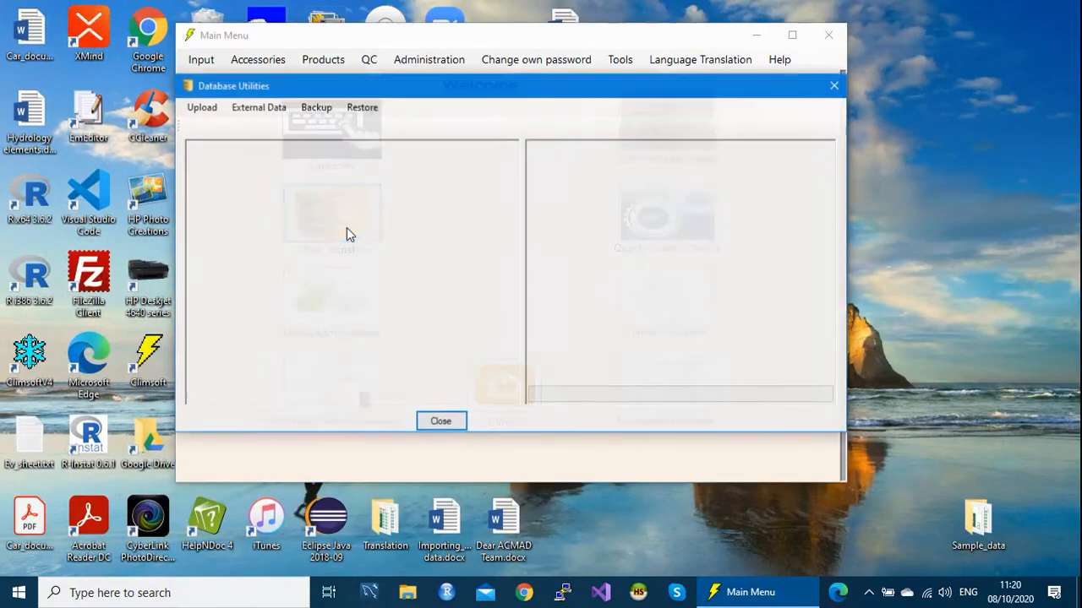
left_click(257, 109)
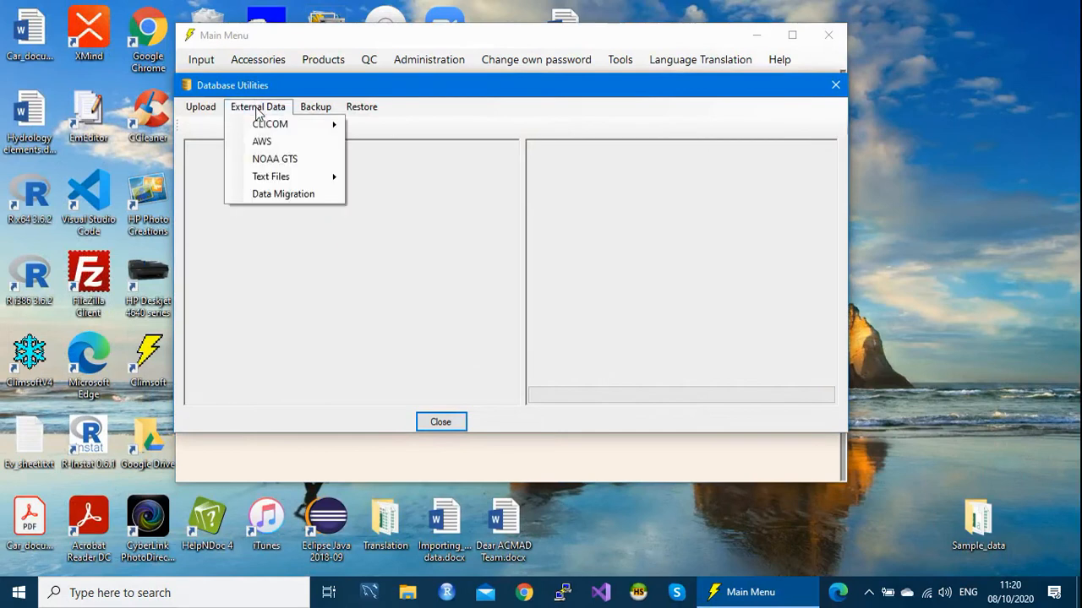
mouse_move(269, 184)
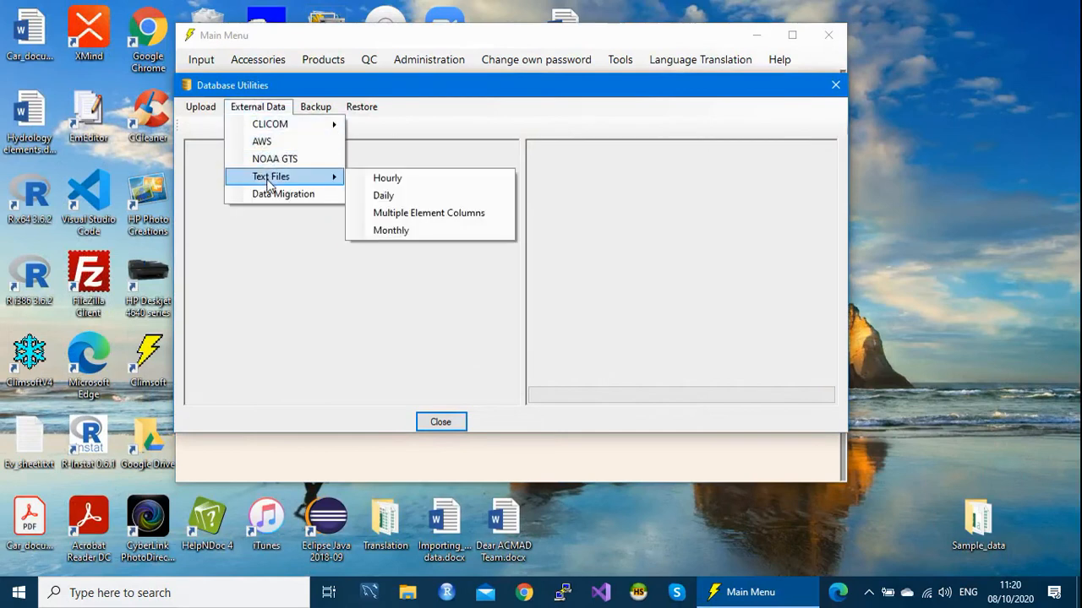
left_click(417, 181)
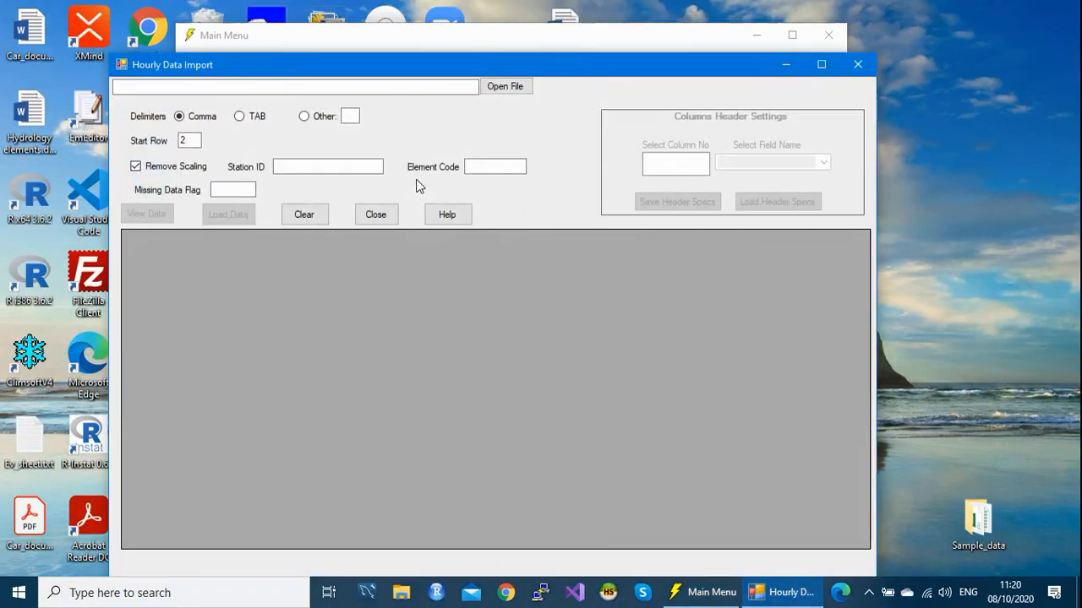
Choose Hrly_data_transp_SC.txt from the Values_Multiple_columns folder as the import file and view its data with the comma delimiter.
left_click(517, 91)
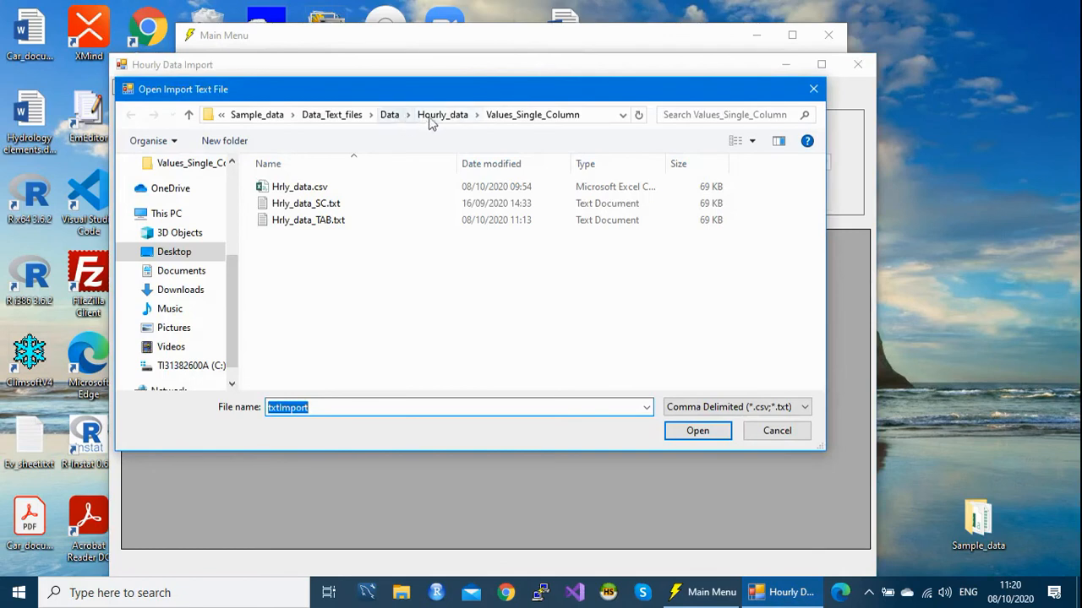
left_click(444, 115)
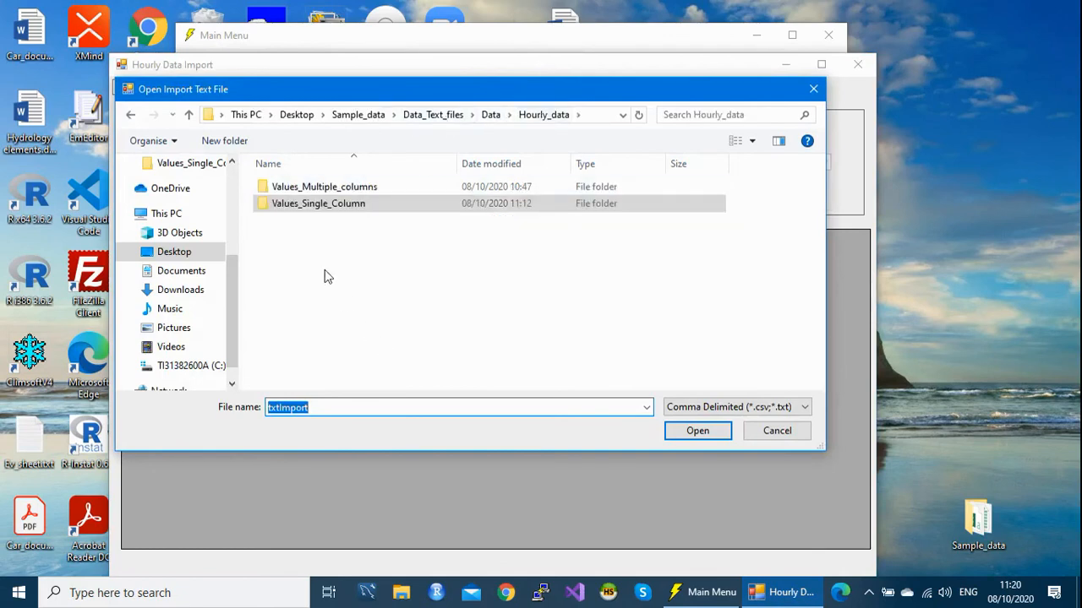
left_click(324, 189)
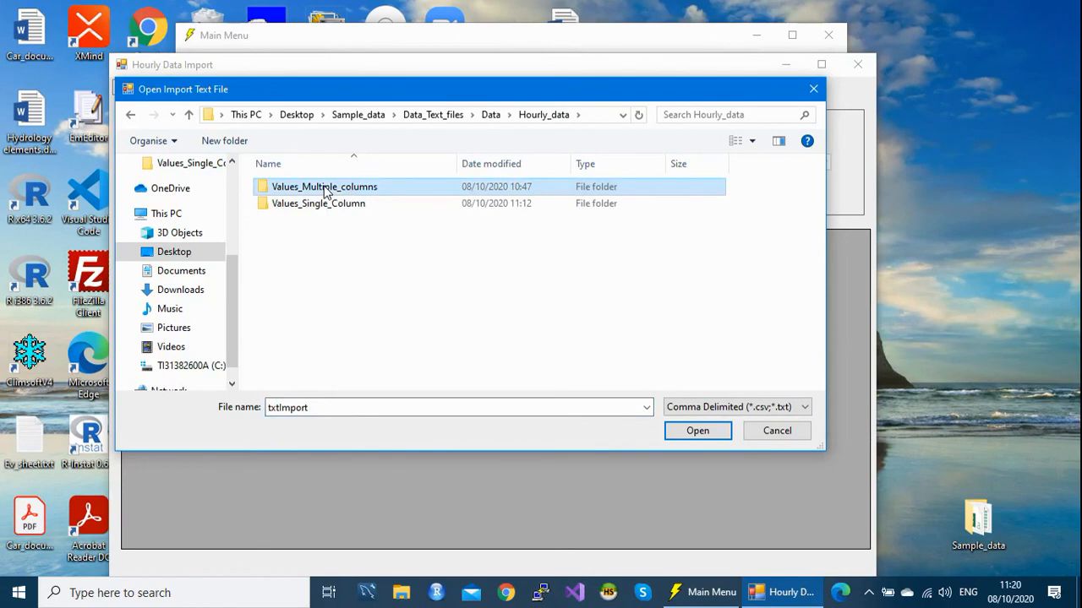
double_click(326, 187)
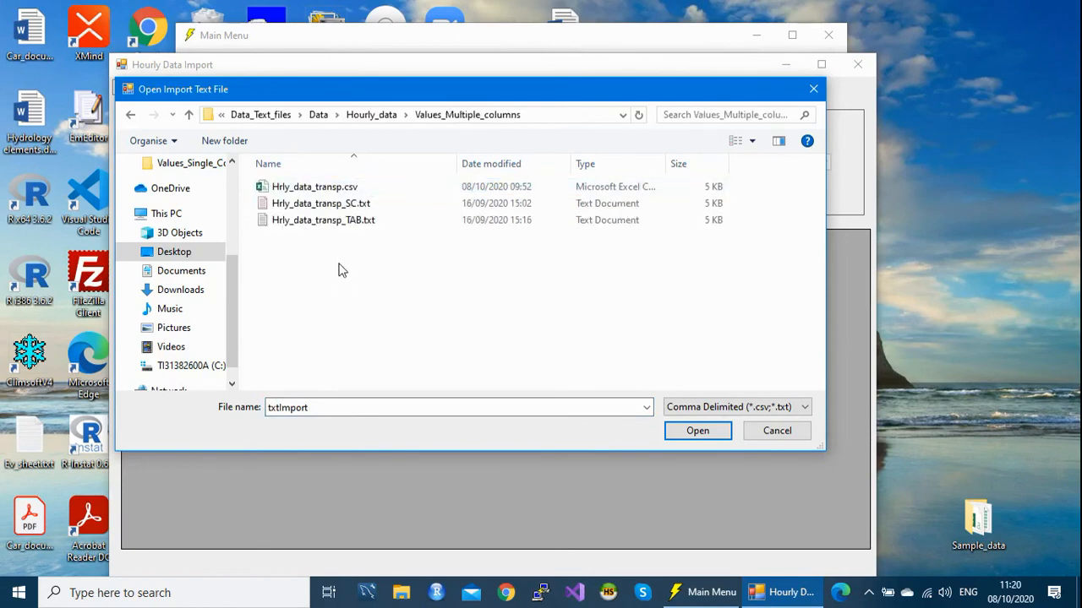
left_click(337, 204)
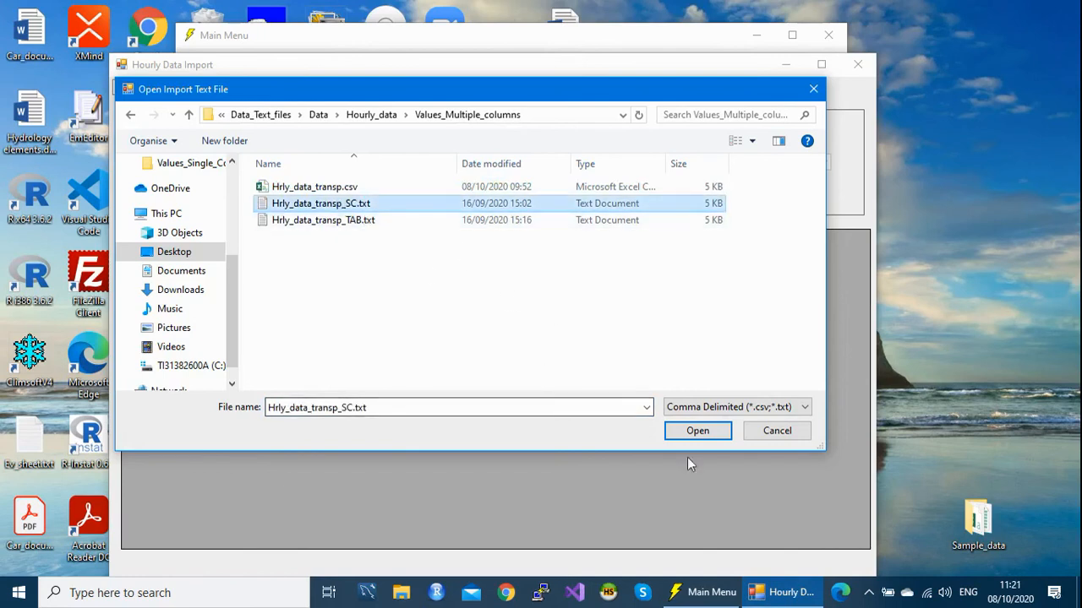
left_click(694, 431)
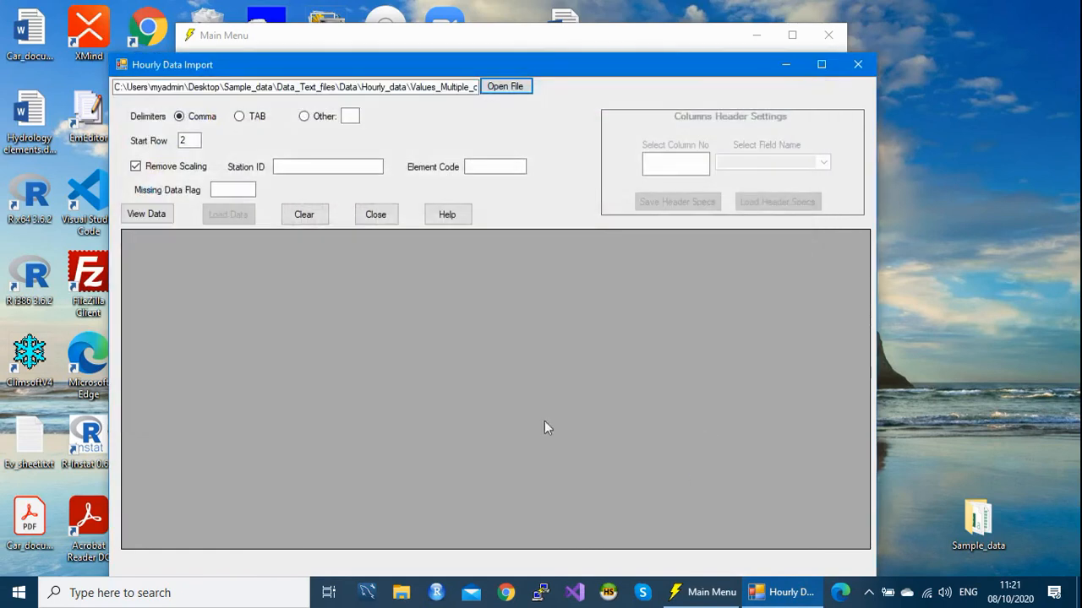
left_click(158, 216)
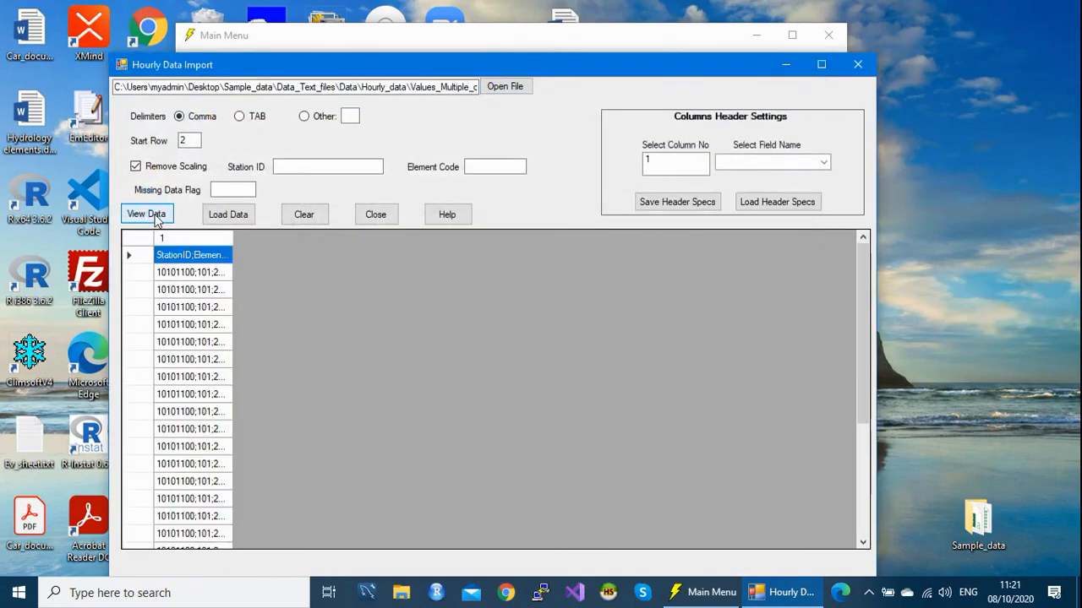
Set the file's delimiter to Other with a semicolon and view the data again.
left_click_drag(672, 71, 697, 38)
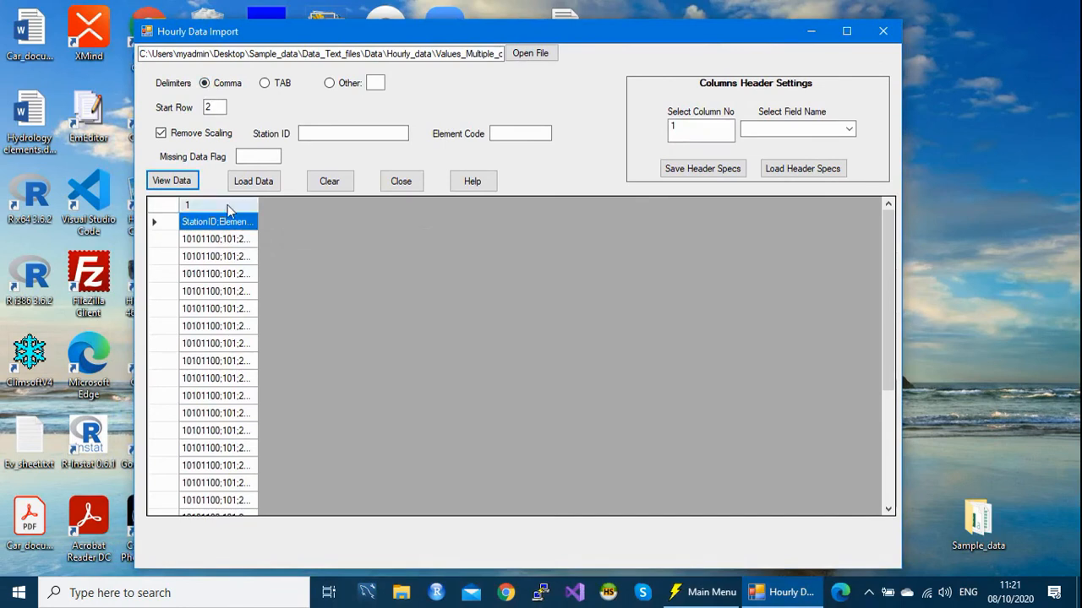
left_click(264, 84)
left_click(173, 184)
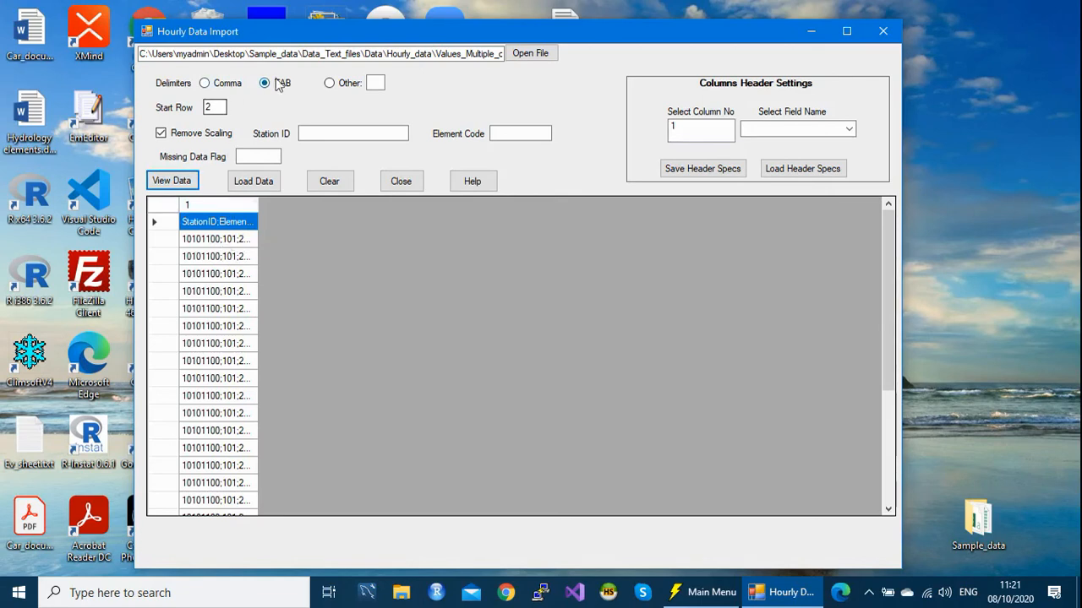
left_click(329, 84)
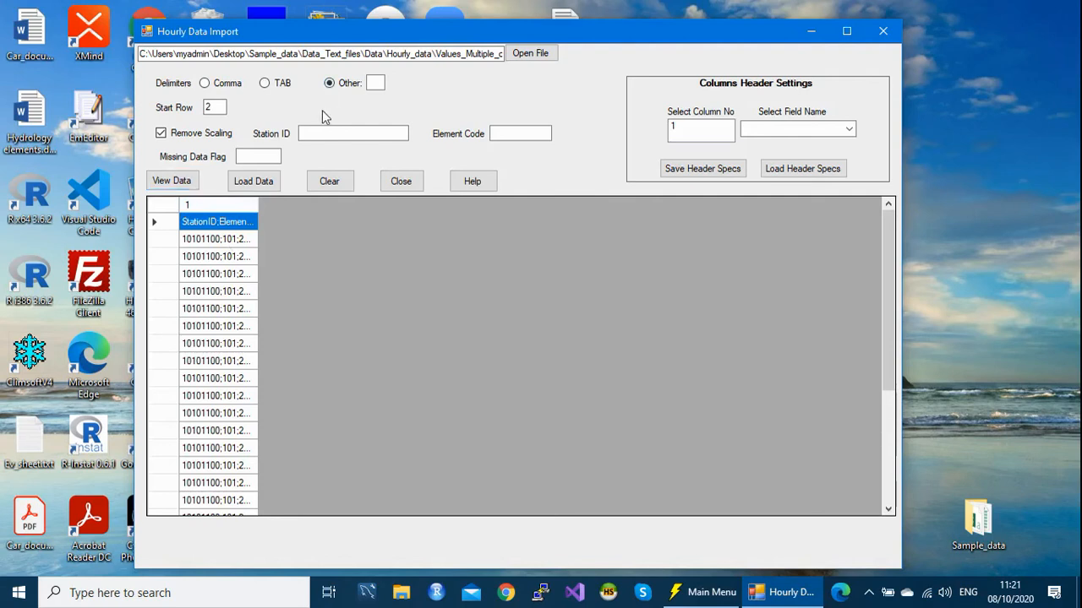
left_click(374, 82)
type(";")
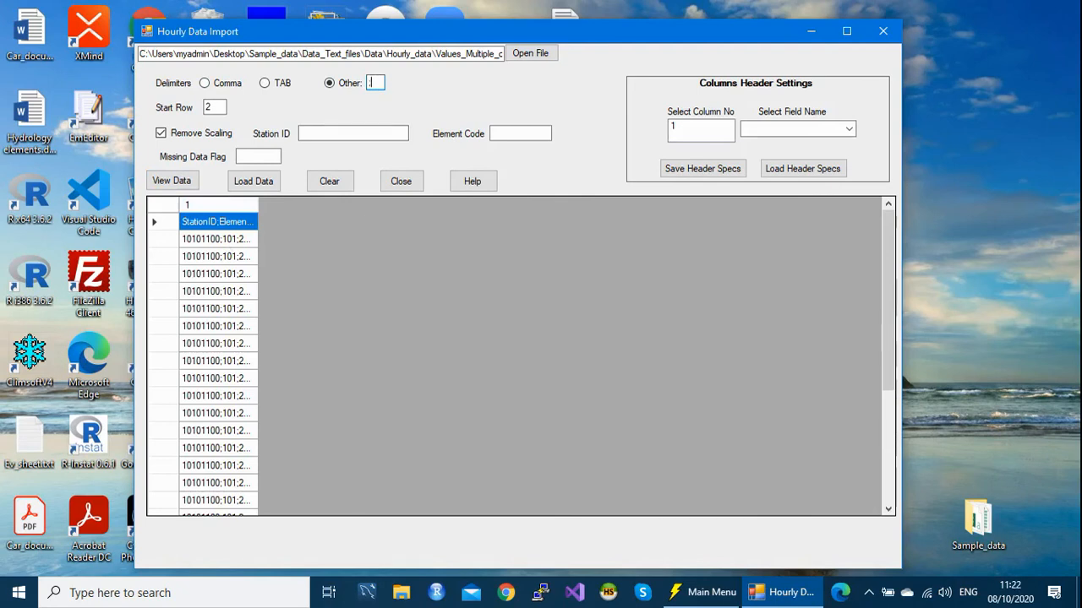
left_click(173, 182)
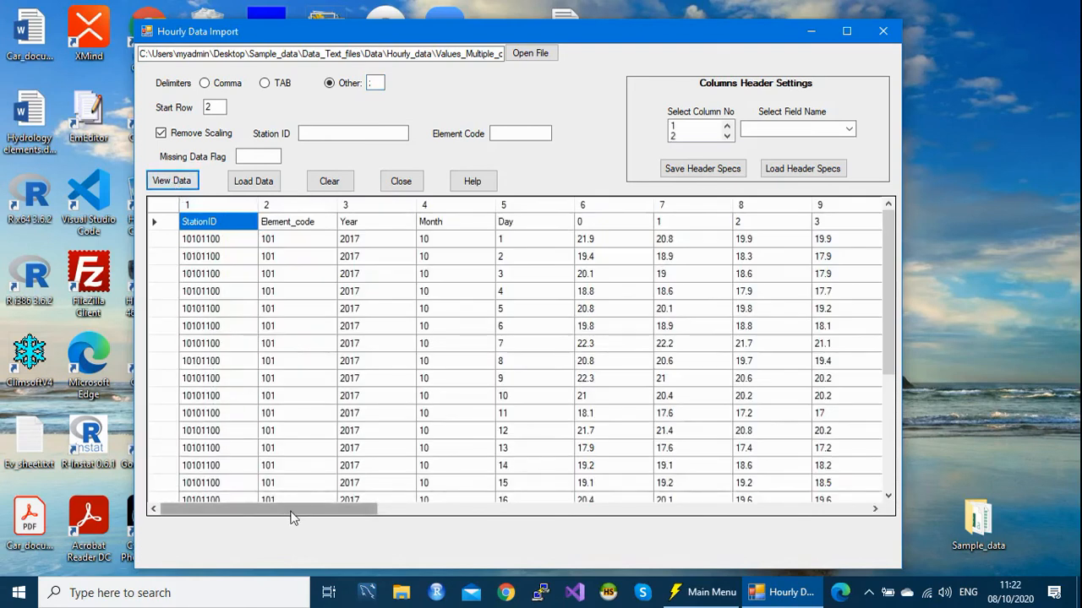
Examine the parsed rows and columns, the start row, and the blank Station ID, Element Code and Missing Data Flag settings.
left_click_drag(290, 510, 167, 525)
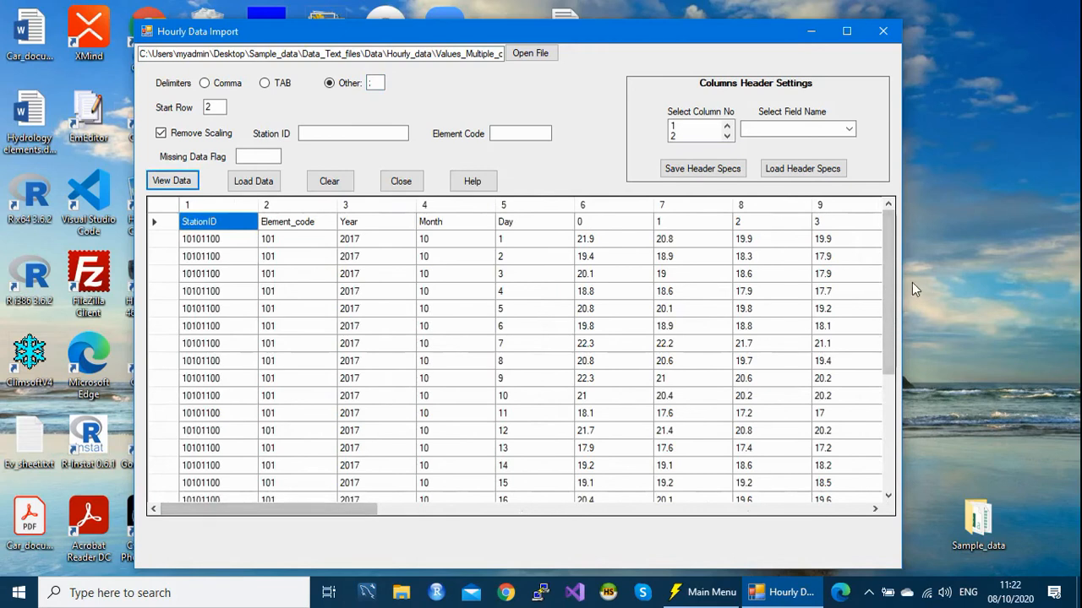
left_click_drag(888, 270, 897, 482)
left_click_drag(894, 390, 887, 272)
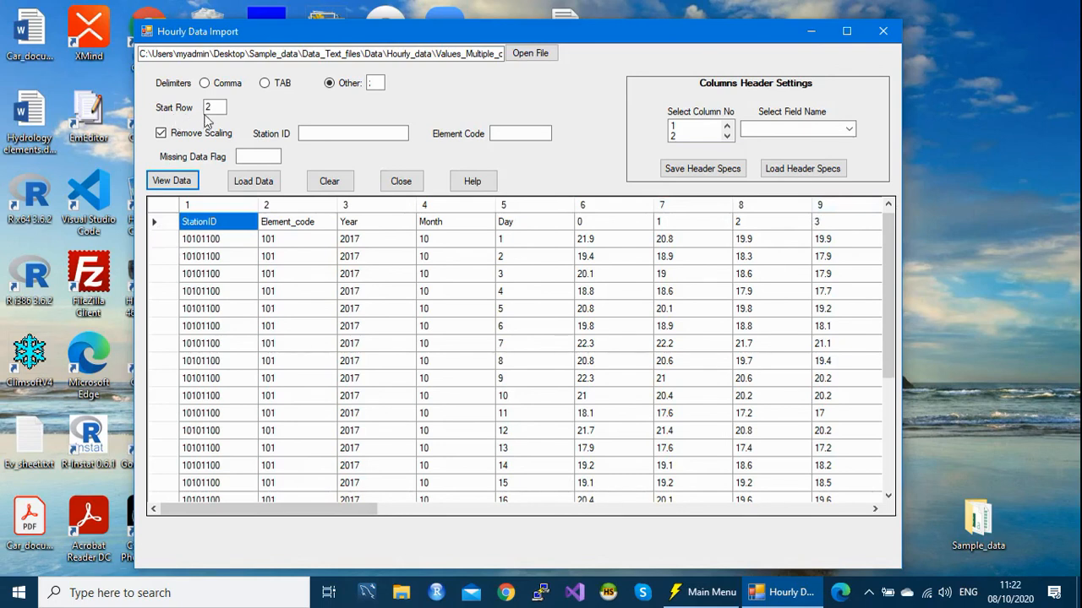
left_click(168, 243)
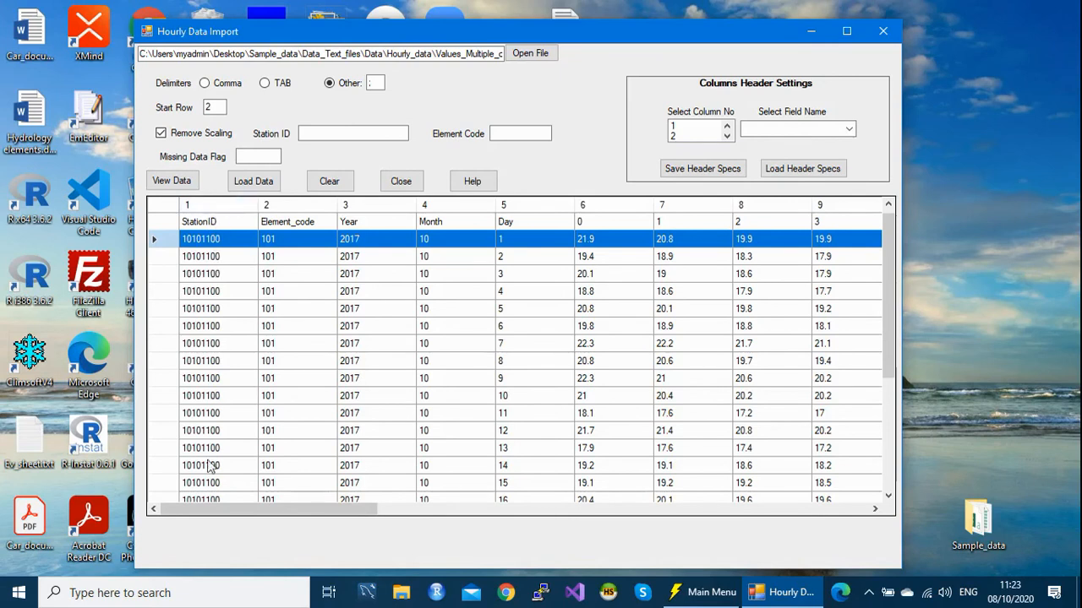
left_click(313, 134)
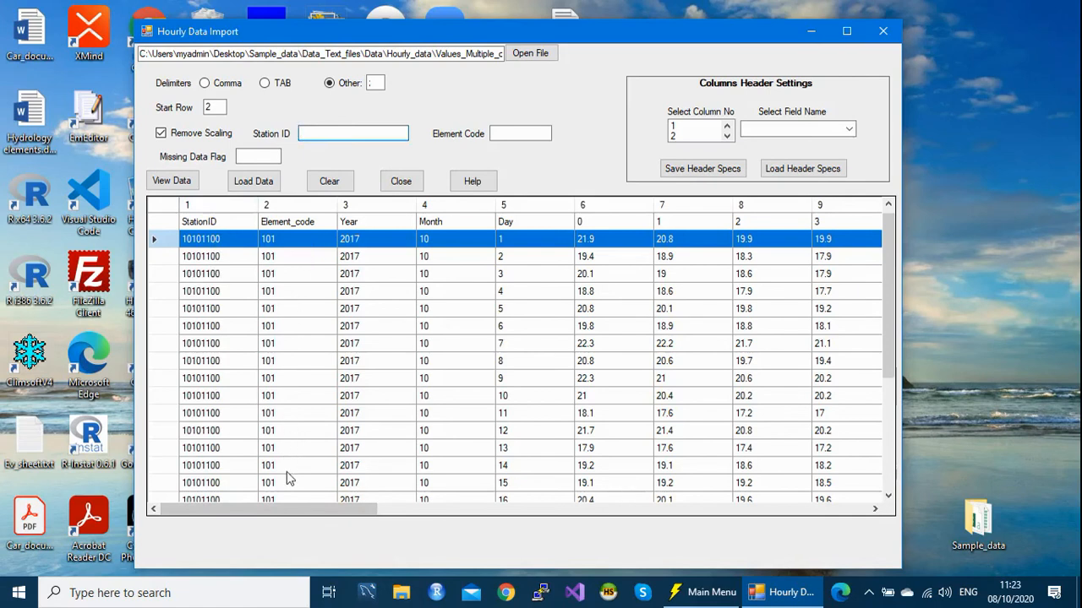
left_click(519, 133)
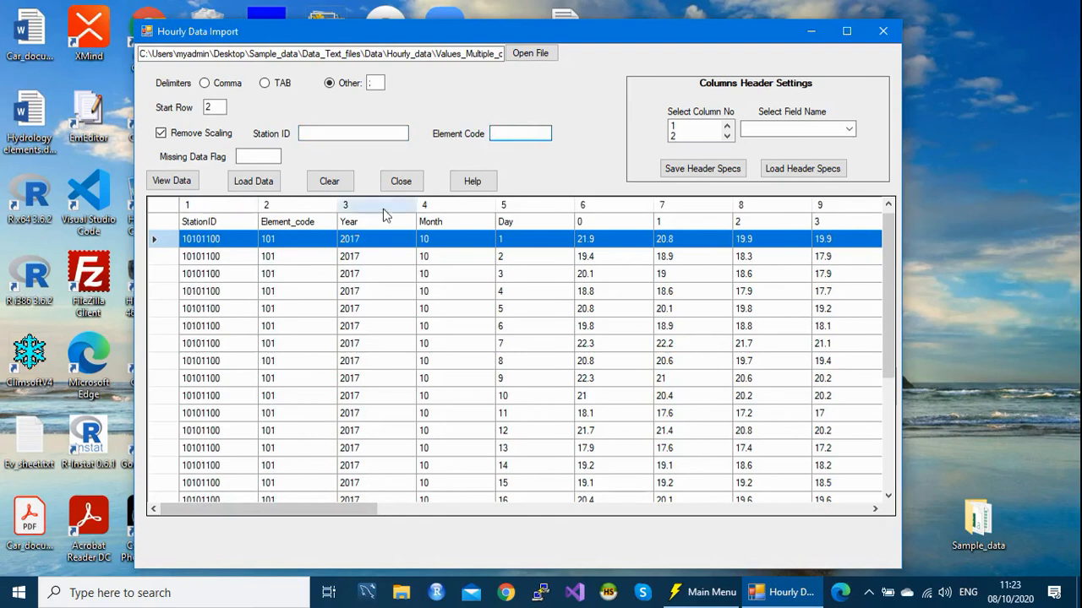
left_click(257, 157)
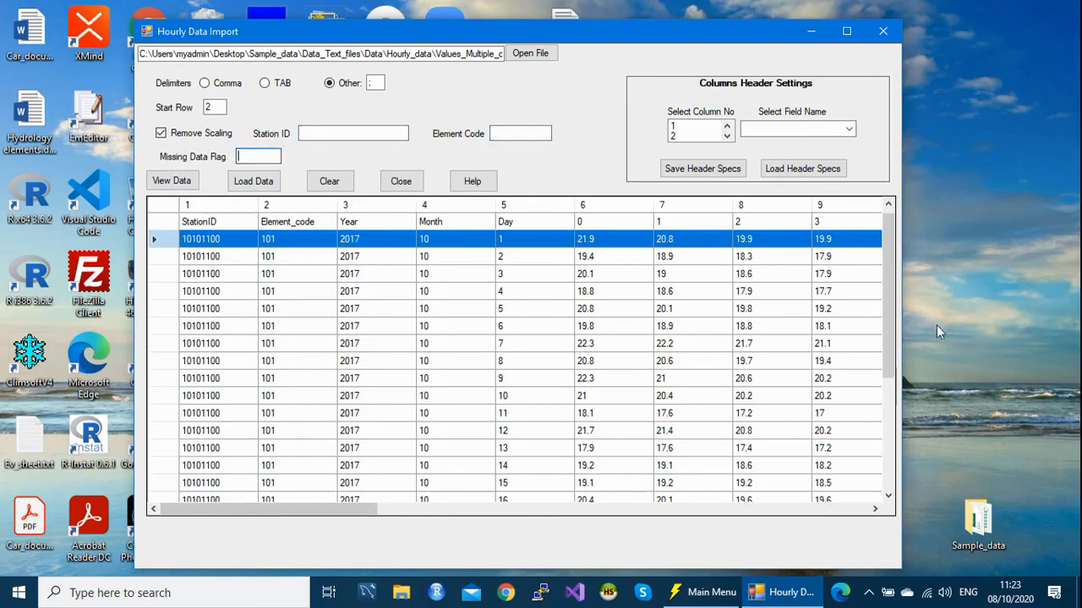
left_click_drag(895, 306, 936, 271)
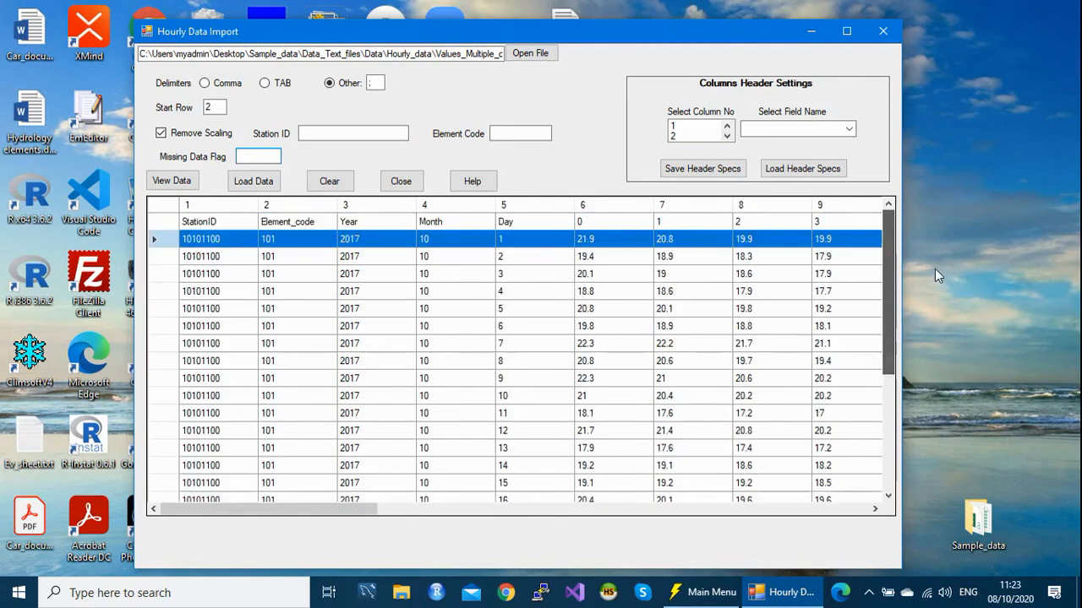
mouse_move(280, 511)
left_mouse_down()
mouse_move(740, 519)
mouse_move(279, 518)
left_mouse_up()
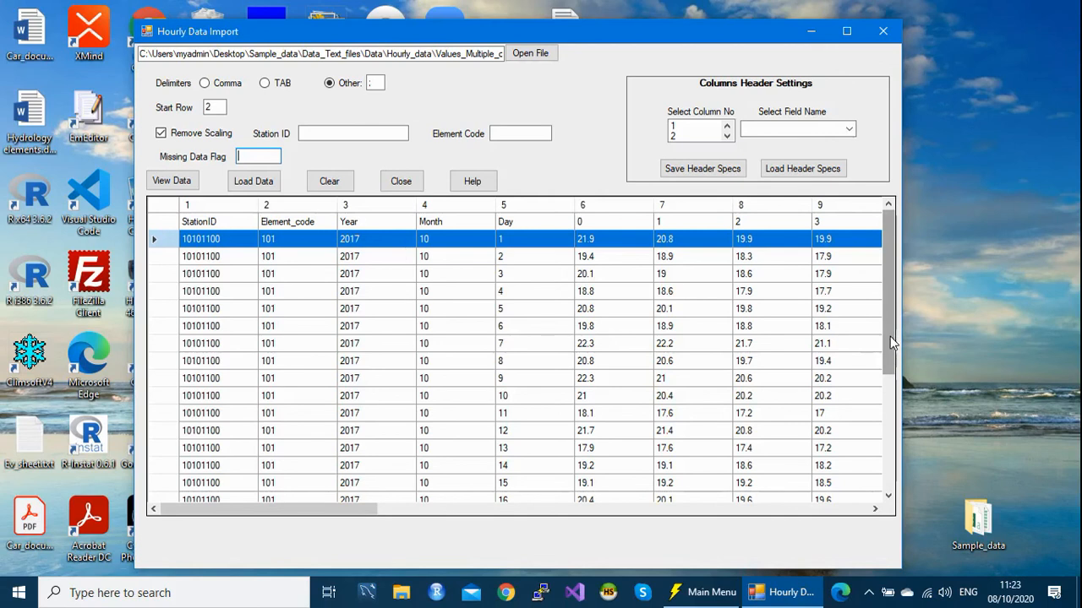
left_click(829, 414)
left_click(827, 413)
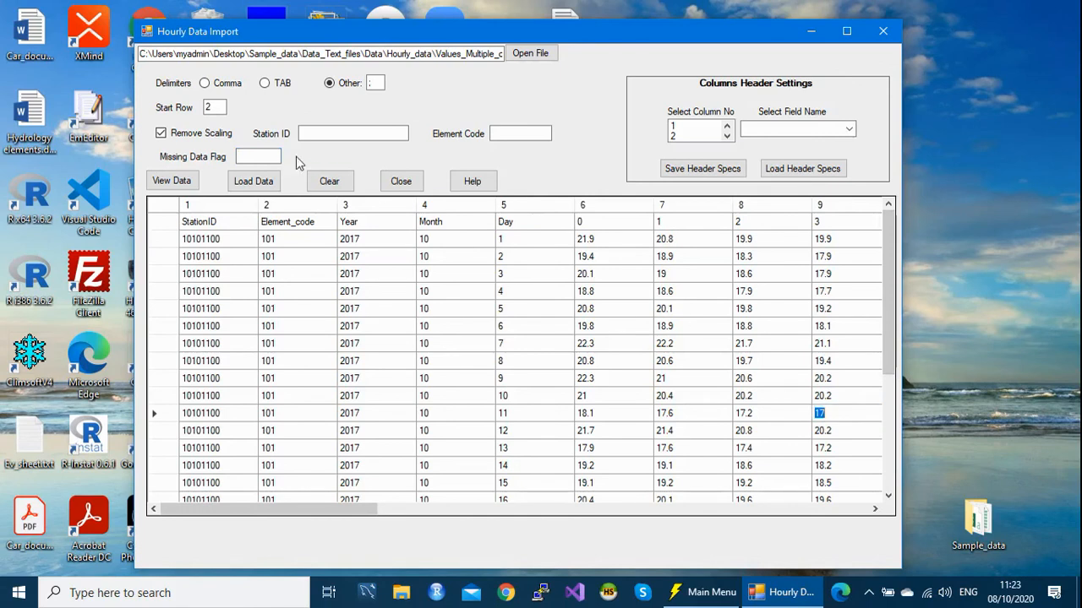
left_click(251, 155)
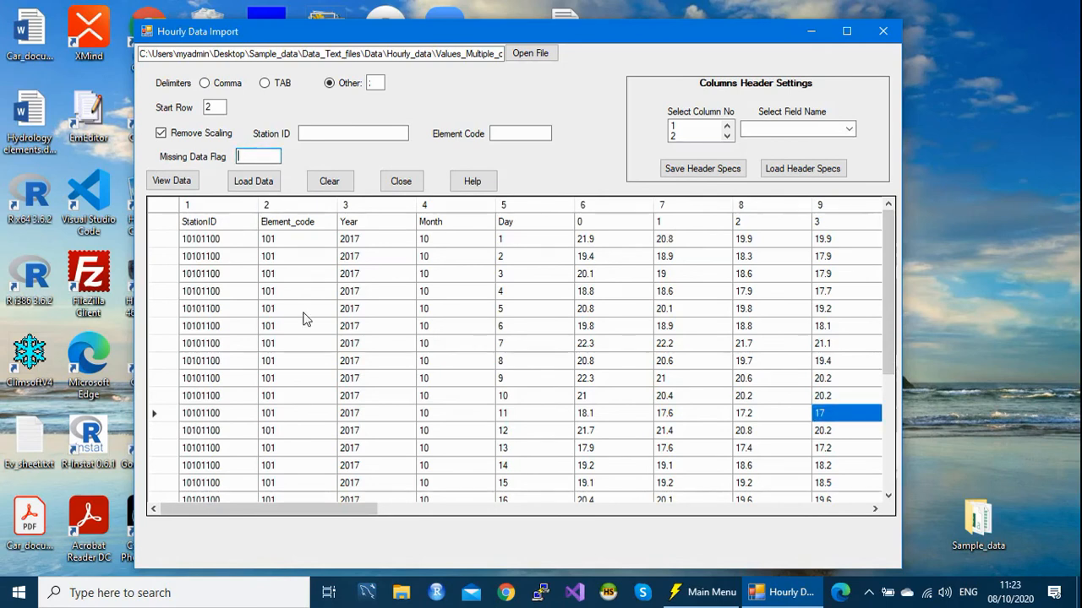
left_click(797, 436)
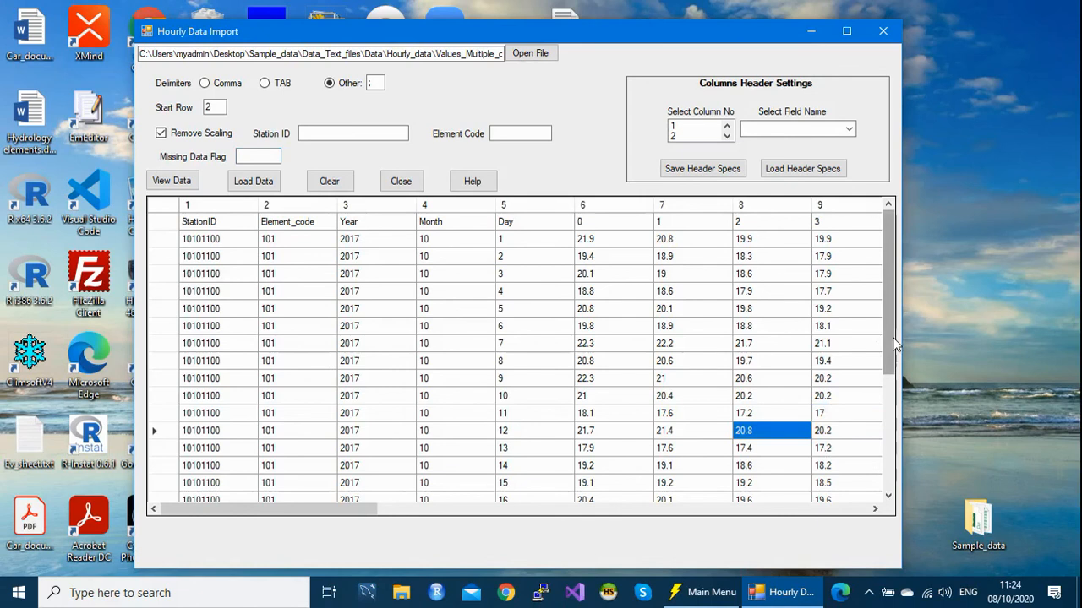
Clear the day 11 value under hour 3 in the data preview to illustrate a missing observation.
left_click_drag(894, 342, 868, 359)
left_click(830, 347)
left_click(828, 346)
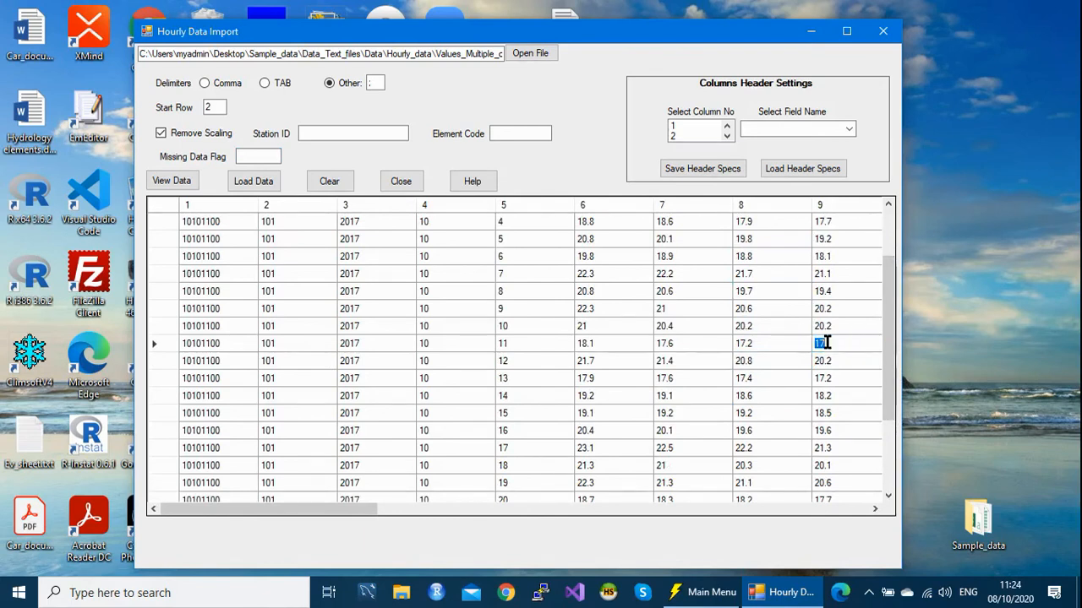
key("BackSpace")
left_click(255, 154)
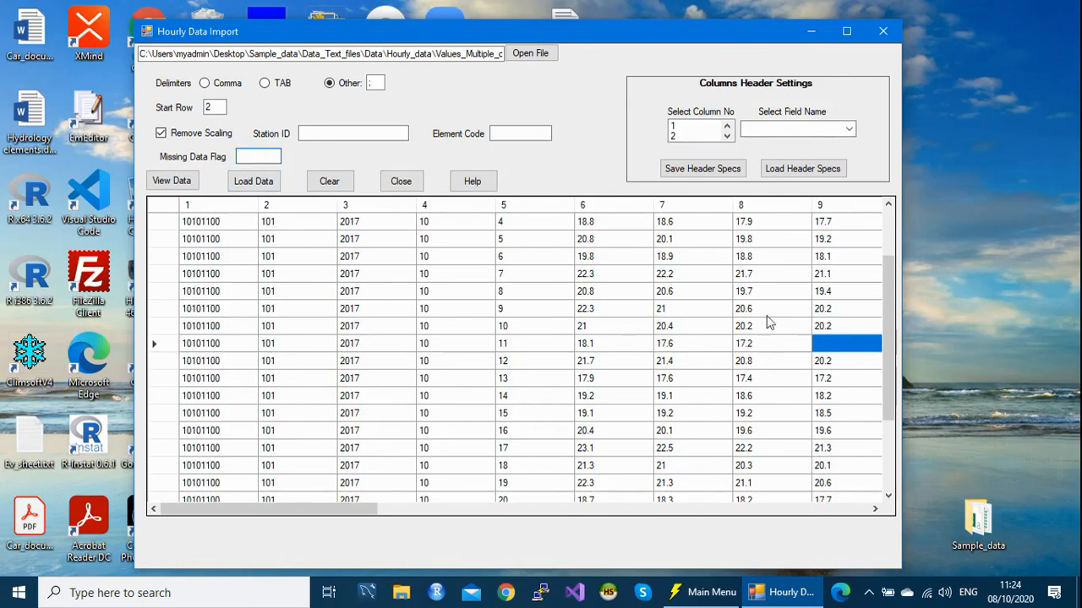
Enter Q as the day 11 value under hour 3 and set the Missing Data Flag to Q.
left_click(823, 345)
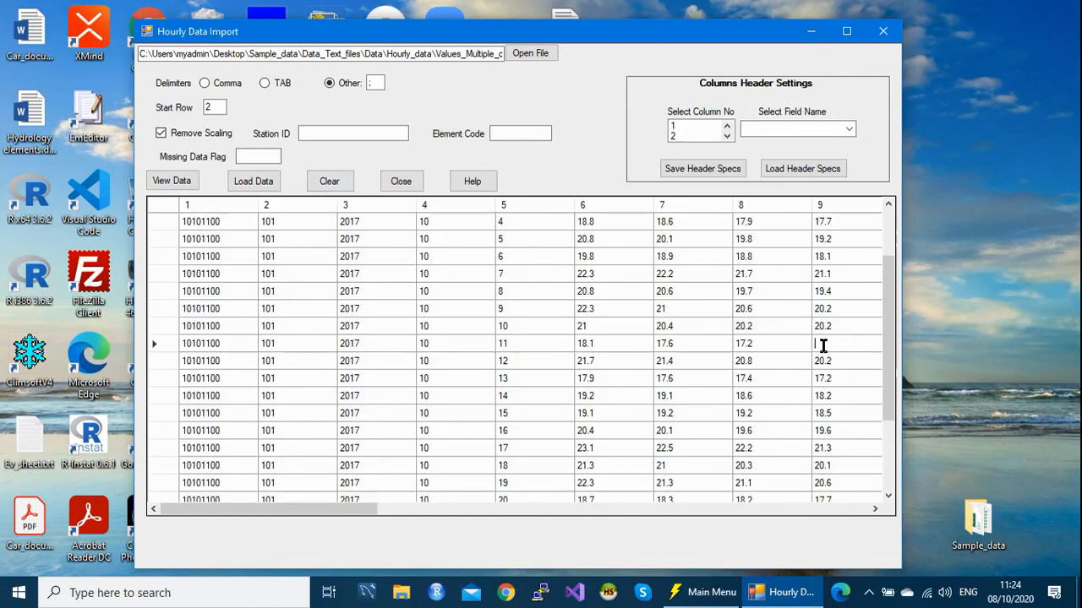
type("Q")
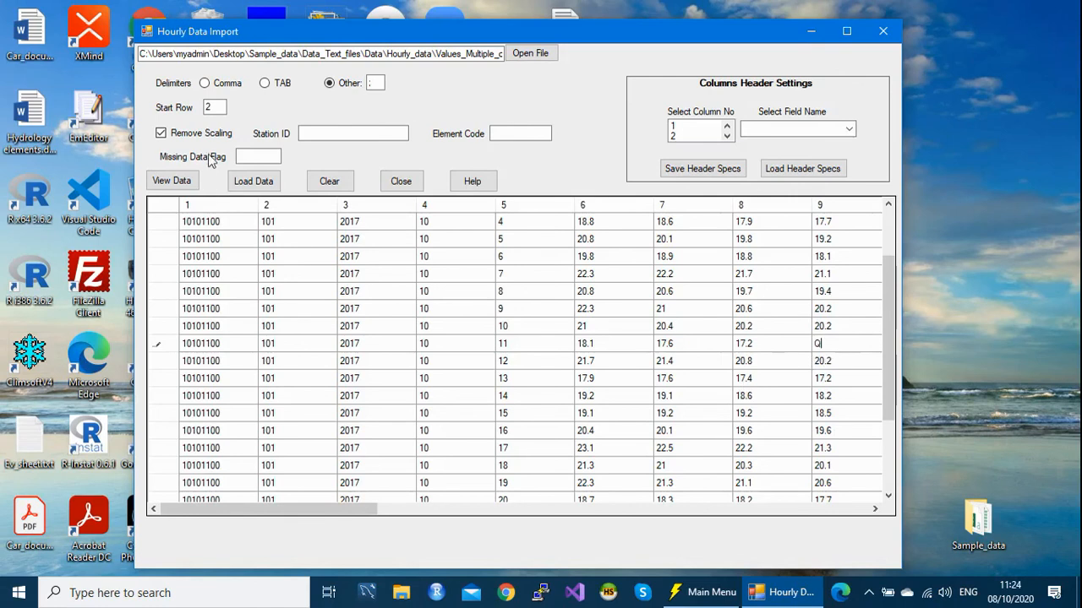
left_click(253, 159)
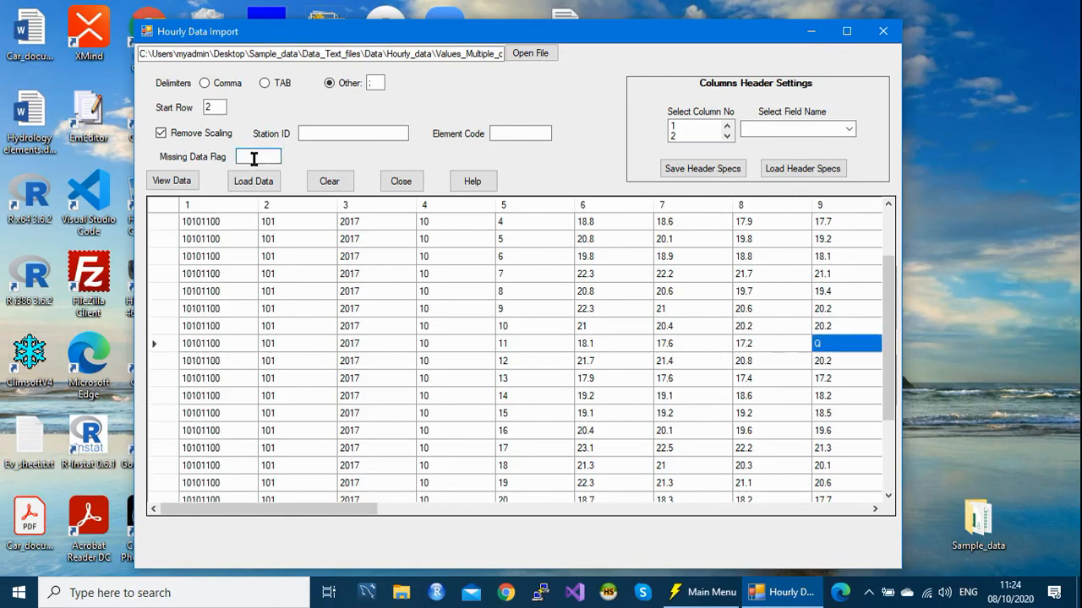
type("Q")
Remove Q from the day 11 cell under hour 3 and from the Missing Data Flag.
left_click(823, 346)
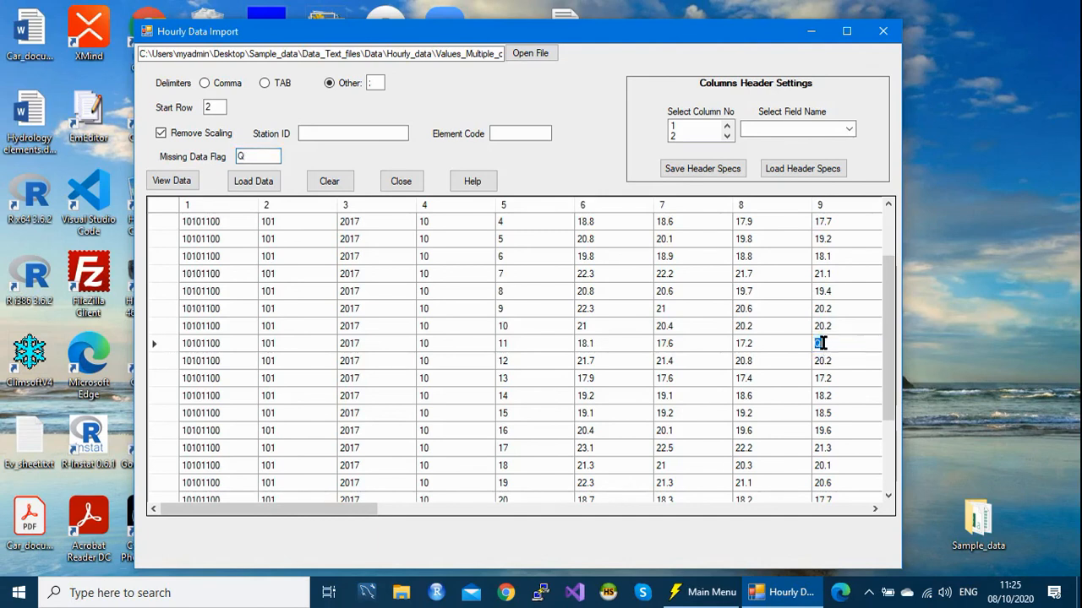
key("BackSpace")
double_click(240, 155)
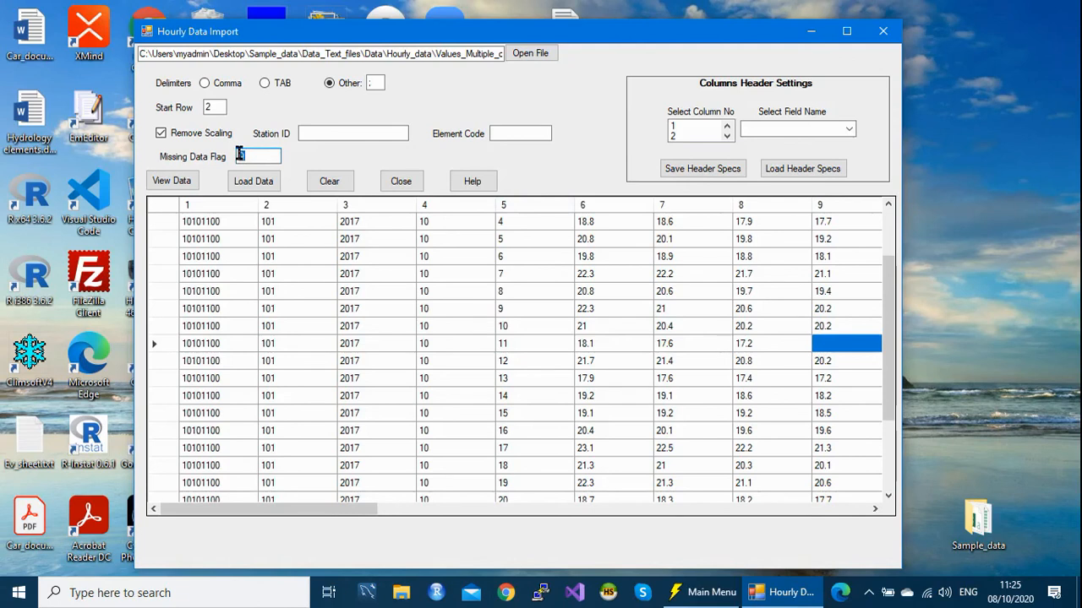
key("BackSpace")
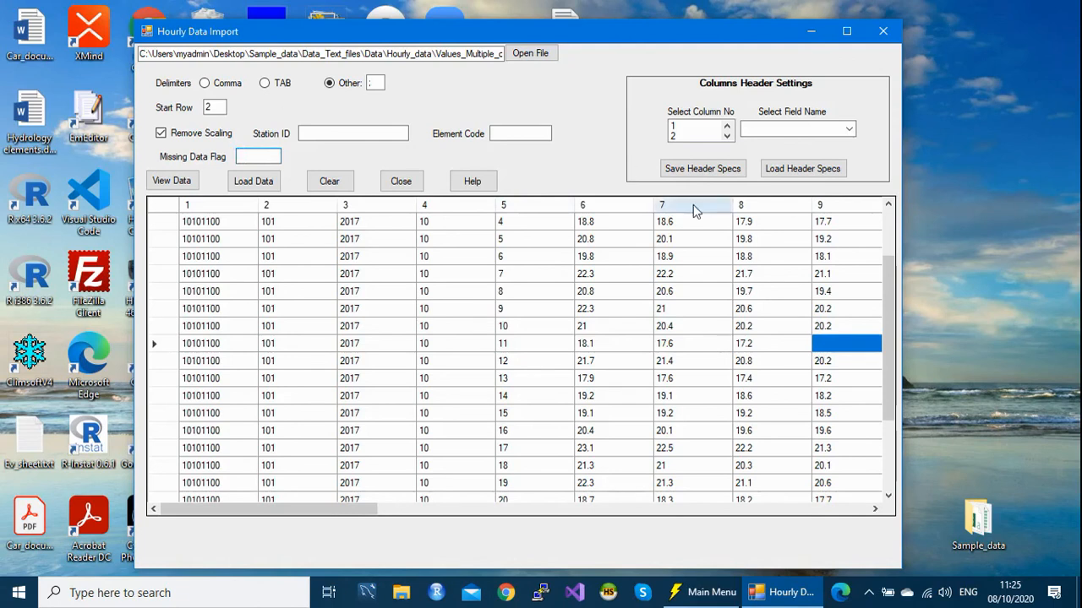
Set the day 11 value under hour 3 to 17.0 in the data preview.
left_click(829, 343)
type("17")
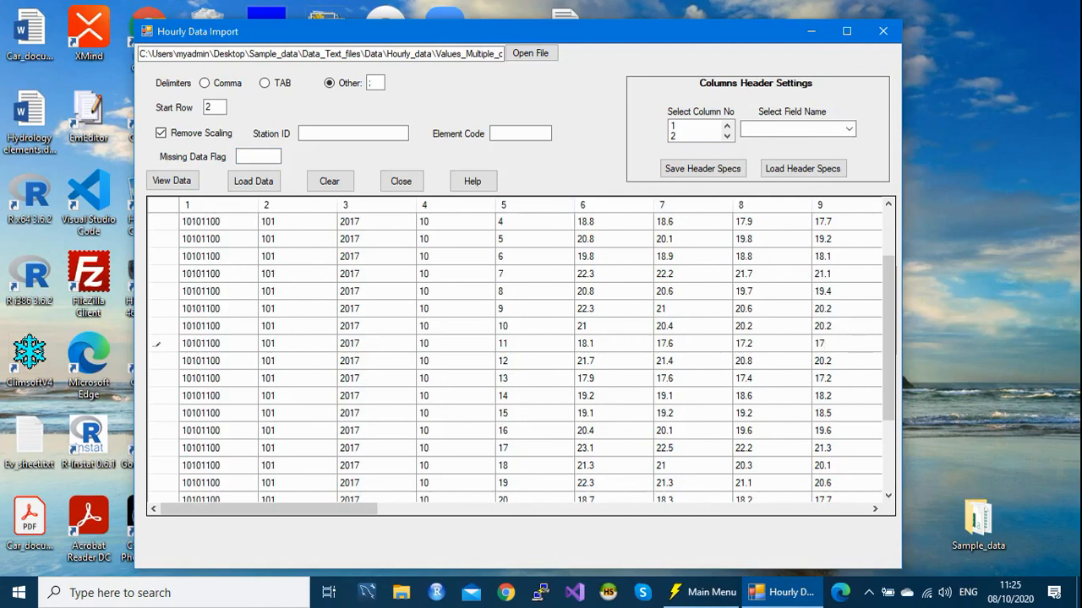
type(".2")
key("BackSpace")
type("0")
left_click(773, 420)
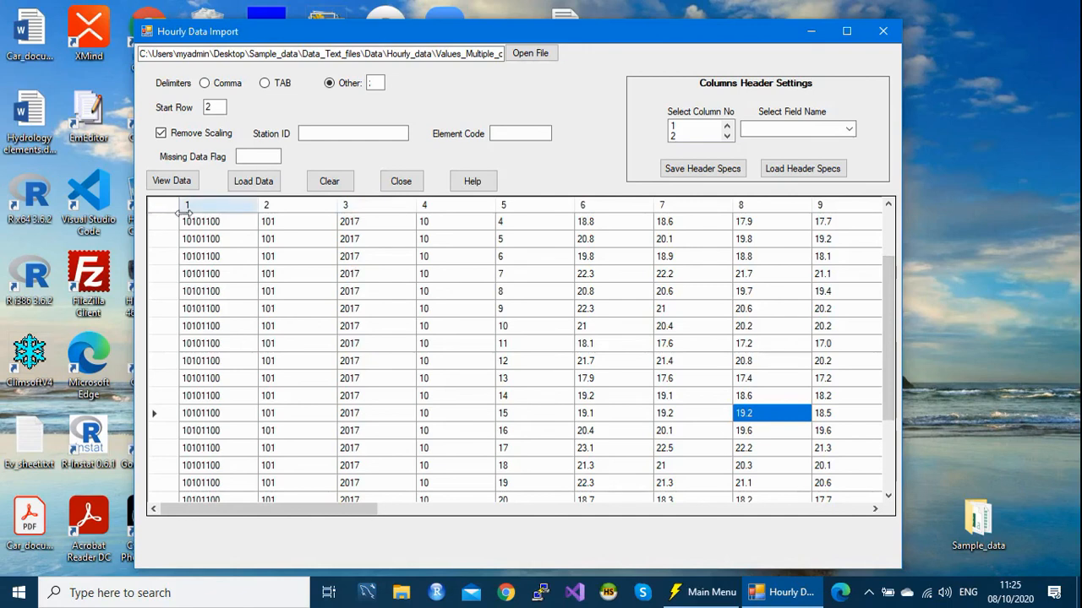
Assign the field name station_id to column 1 and element_code to column 2.
left_click_drag(888, 353, 898, 289)
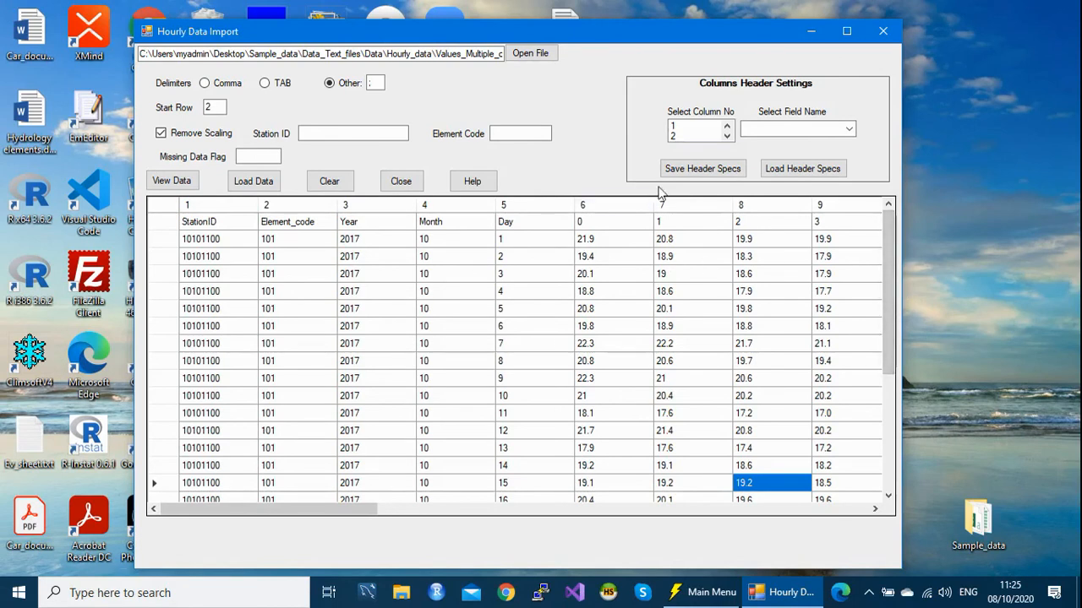
left_click(690, 127)
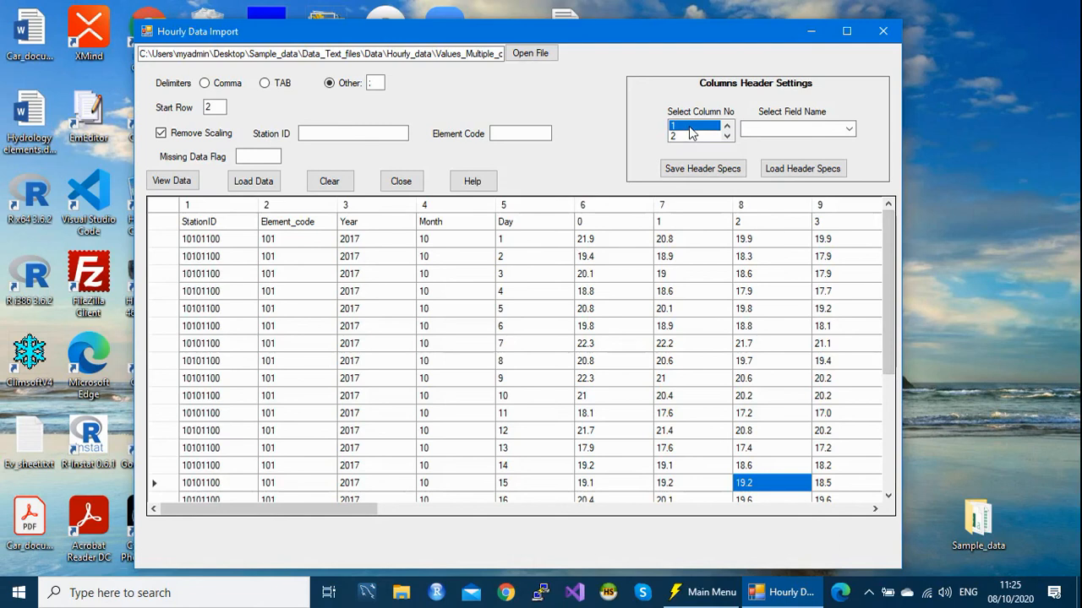
left_click(848, 130)
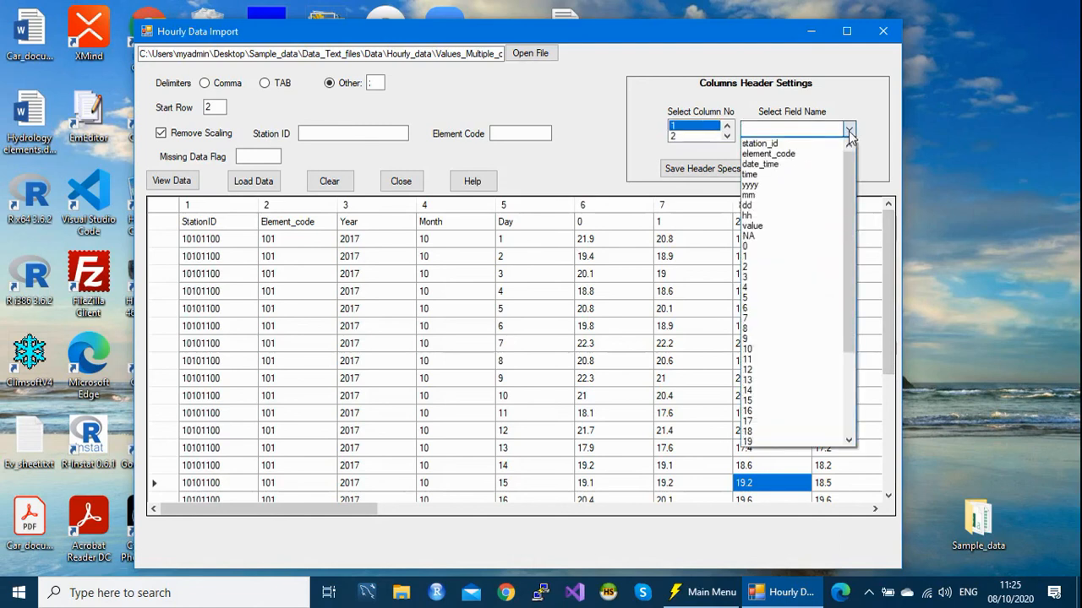
left_click(814, 146)
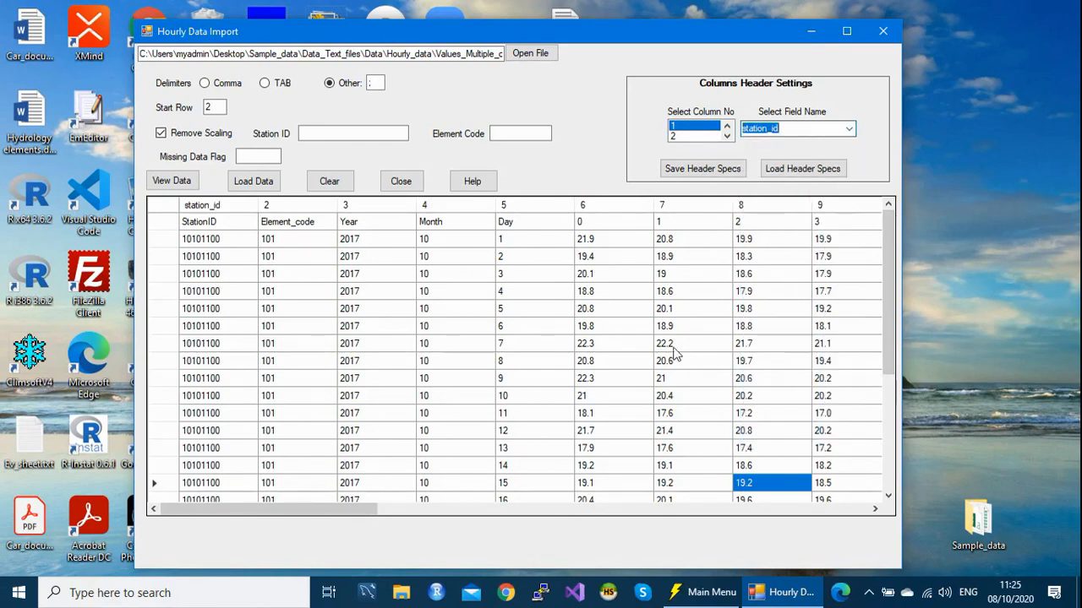
left_click(687, 137)
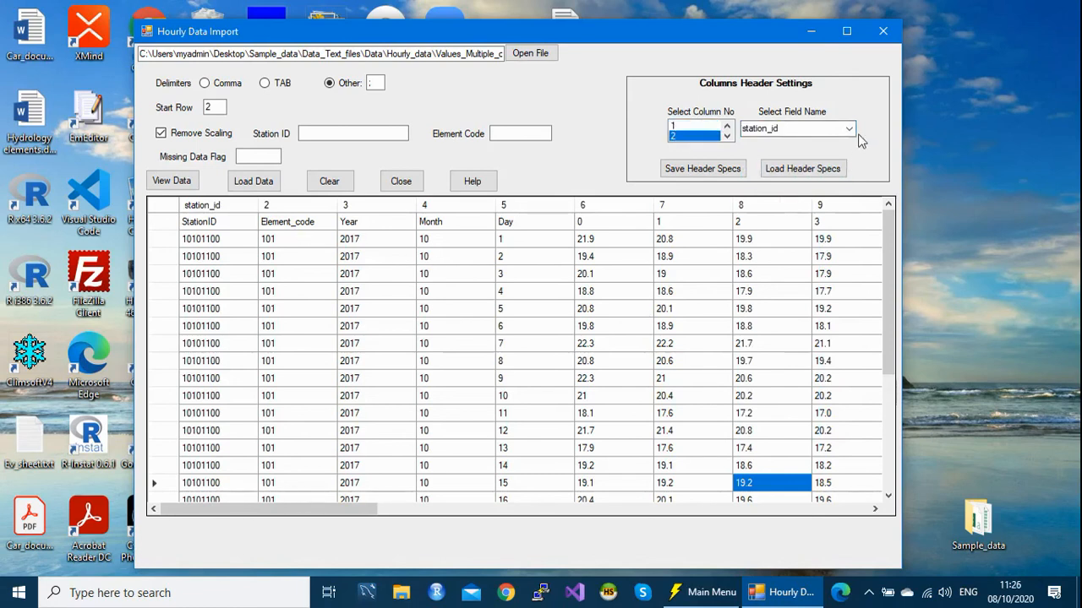
left_click(849, 129)
left_click(812, 154)
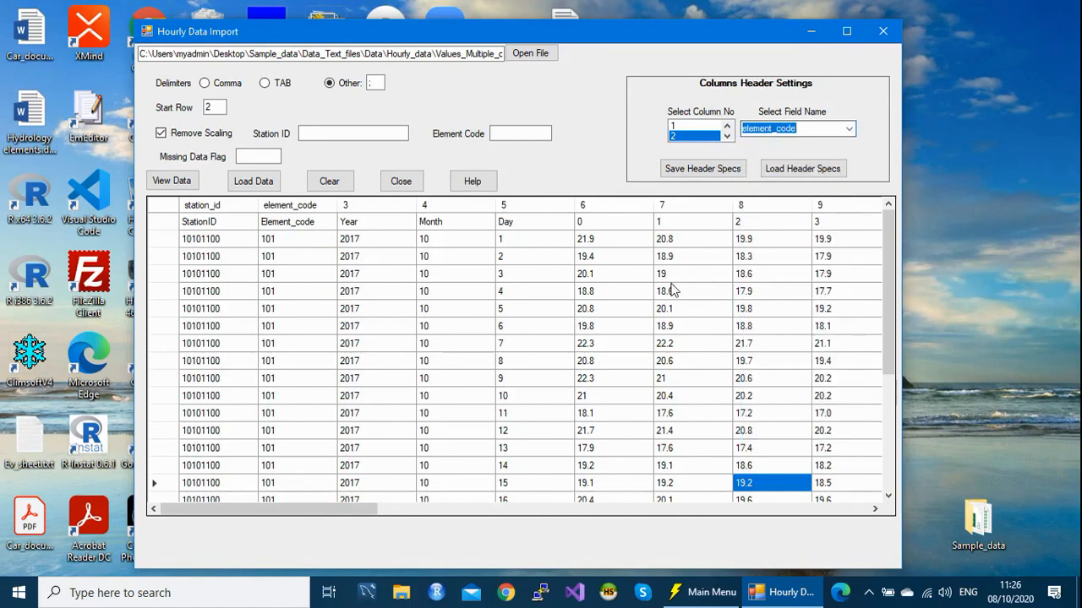
Assign the field name yyyy to column 3 and mm to column 4.
left_click(726, 136)
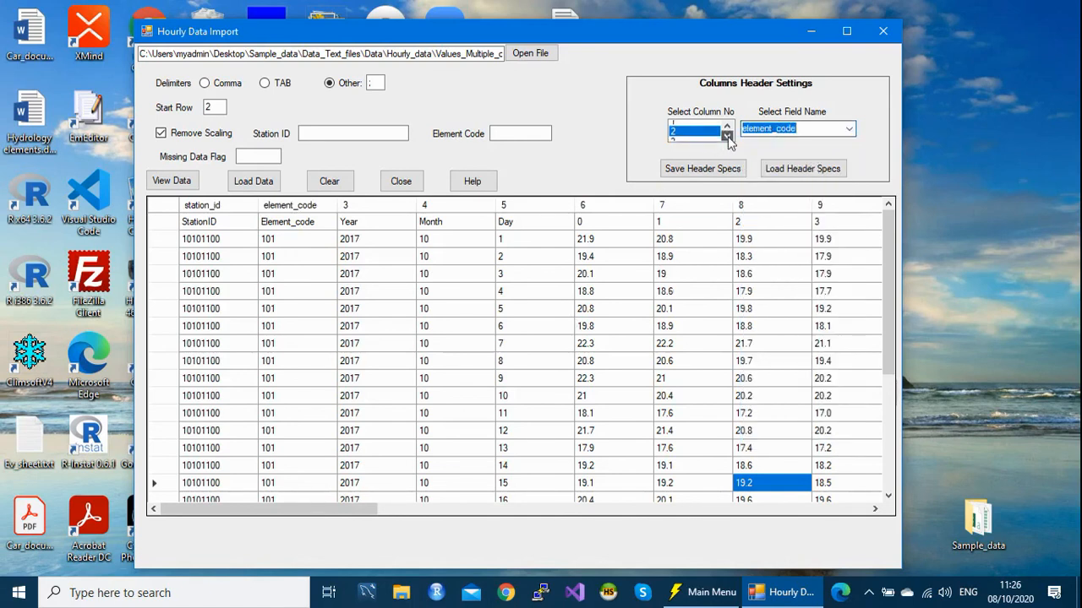
left_click(706, 136)
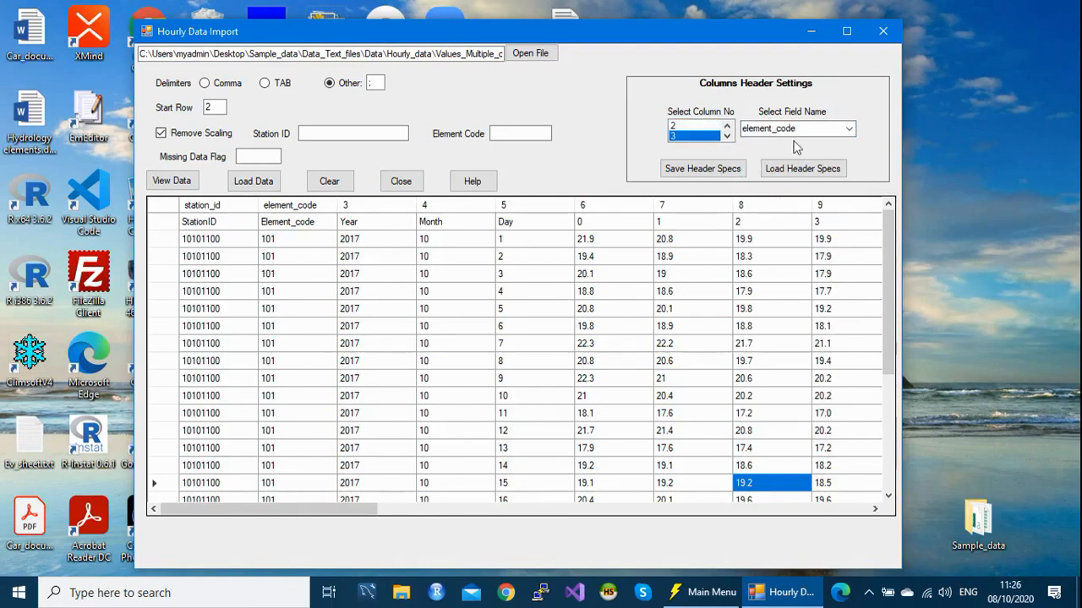
left_click(848, 129)
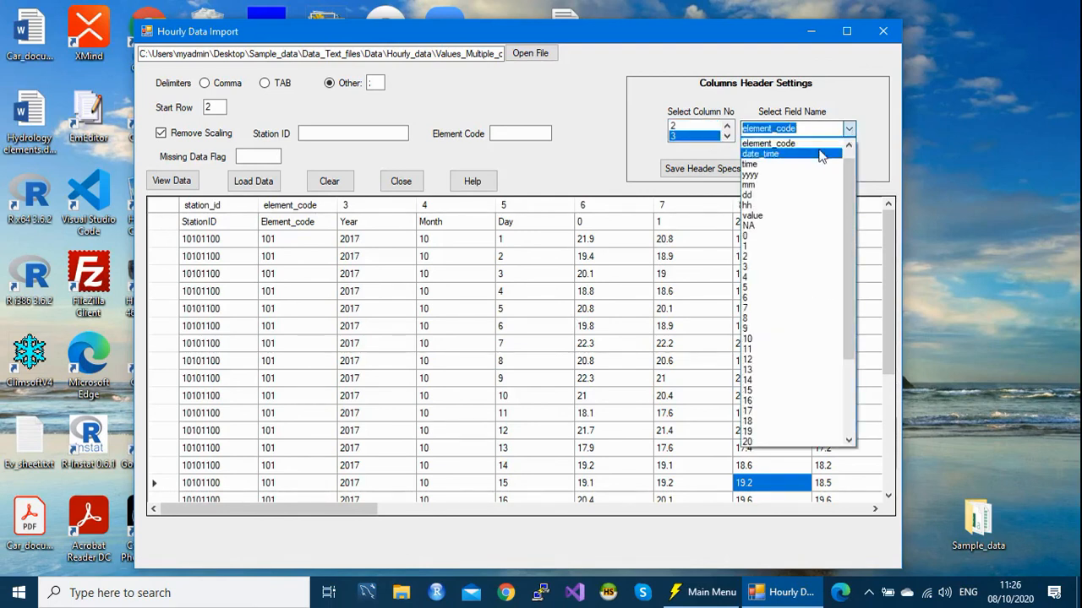
left_click(747, 175)
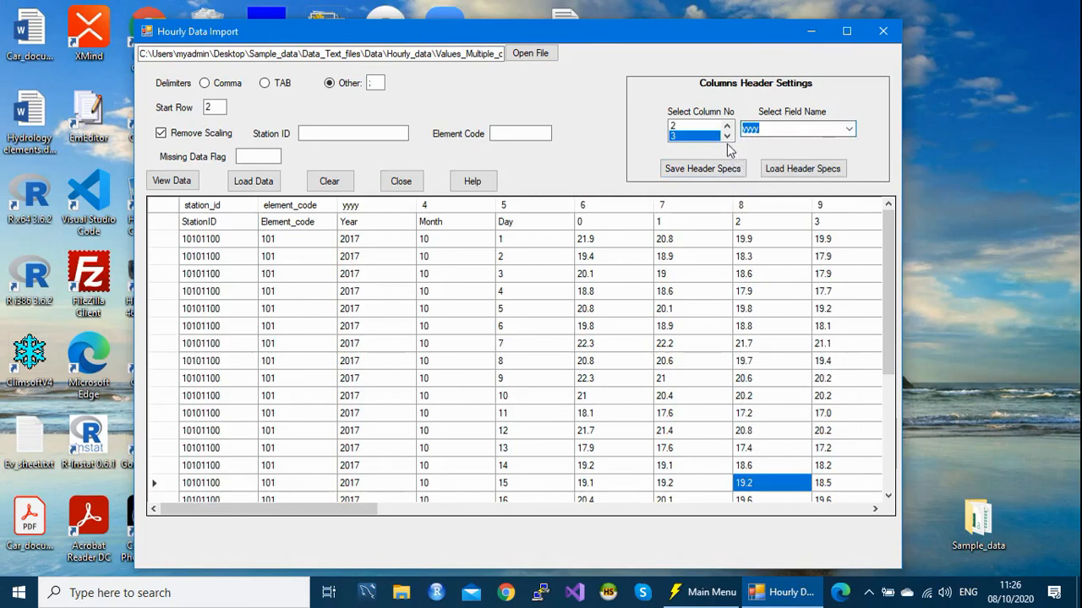
left_click(725, 136)
left_click(718, 136)
left_click(849, 129)
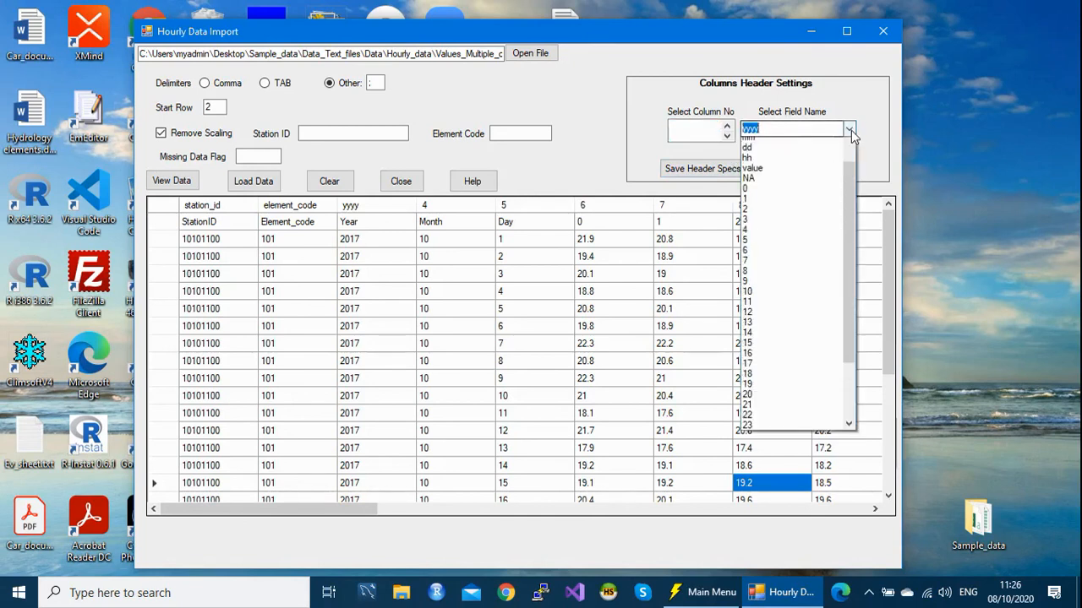
left_click(782, 154)
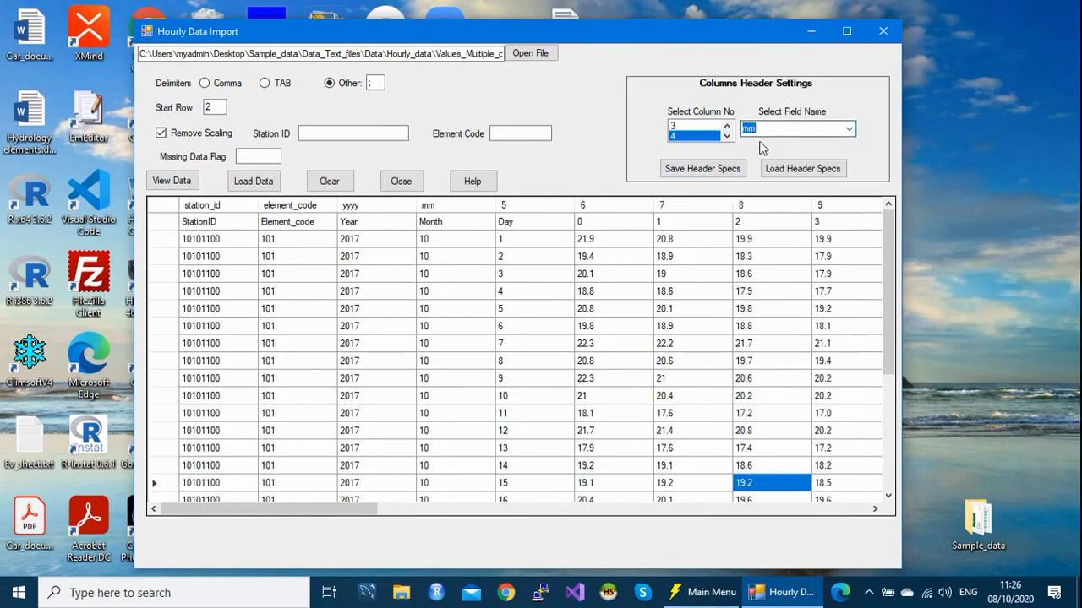
Assign the field name dd to column 5 and the hour field name 0 to column 6.
left_click(726, 137)
left_click(848, 128)
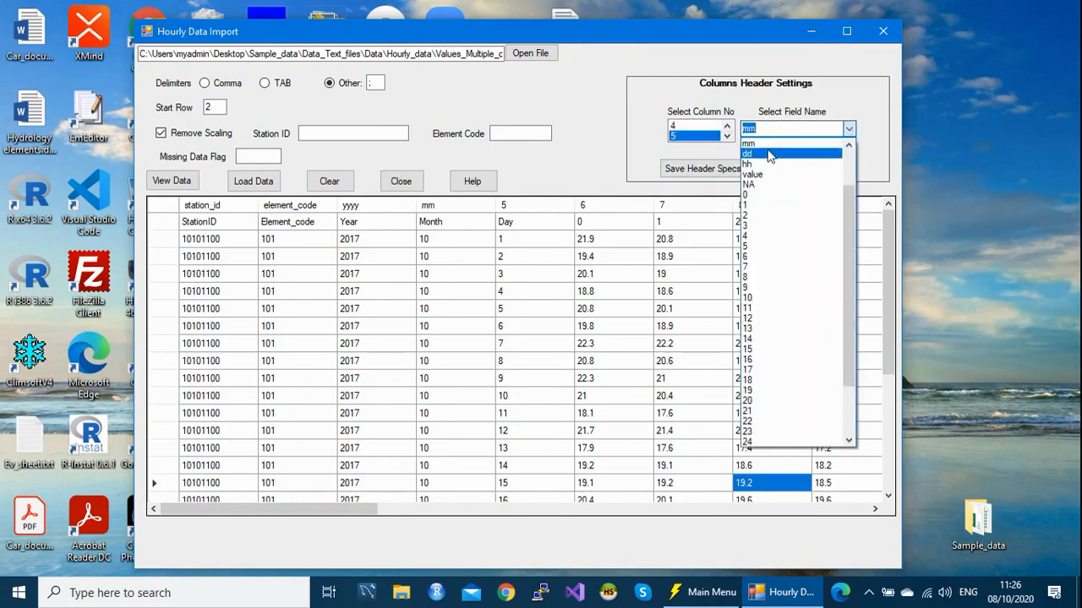
left_click(763, 155)
left_click(726, 136)
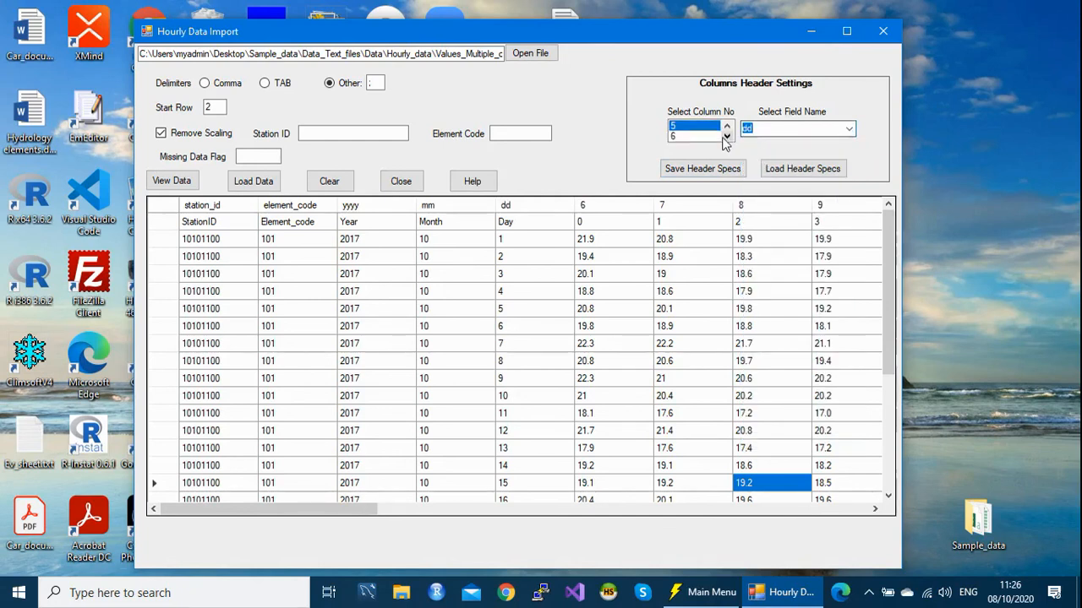
left_click(706, 136)
left_click(853, 133)
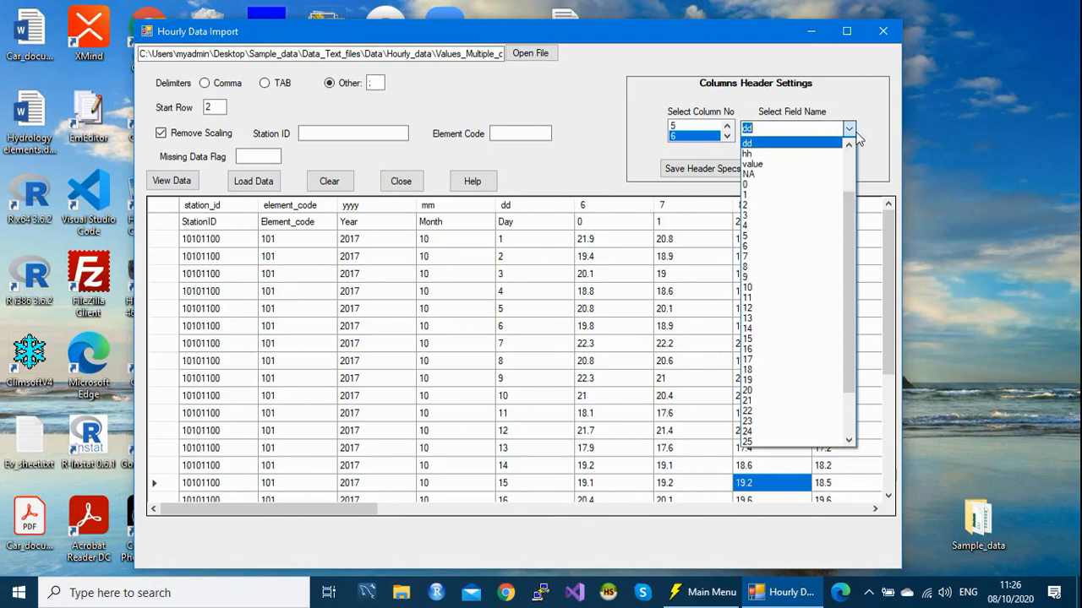
left_click(754, 187)
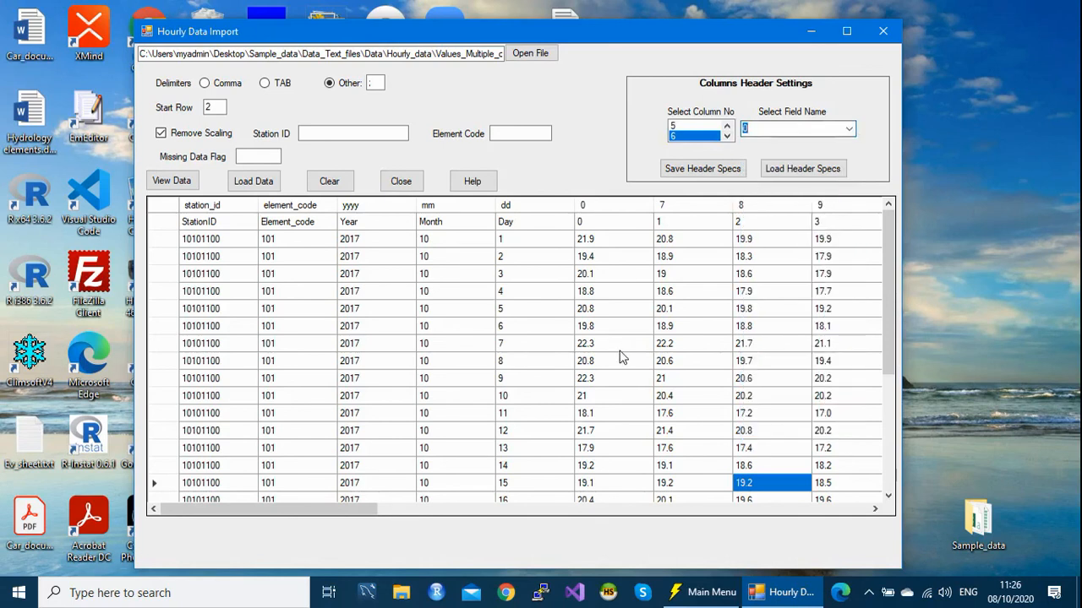
Assign the field name 1 to column 7 and select column 8 in the header settings.
left_click(726, 135)
left_click(687, 136)
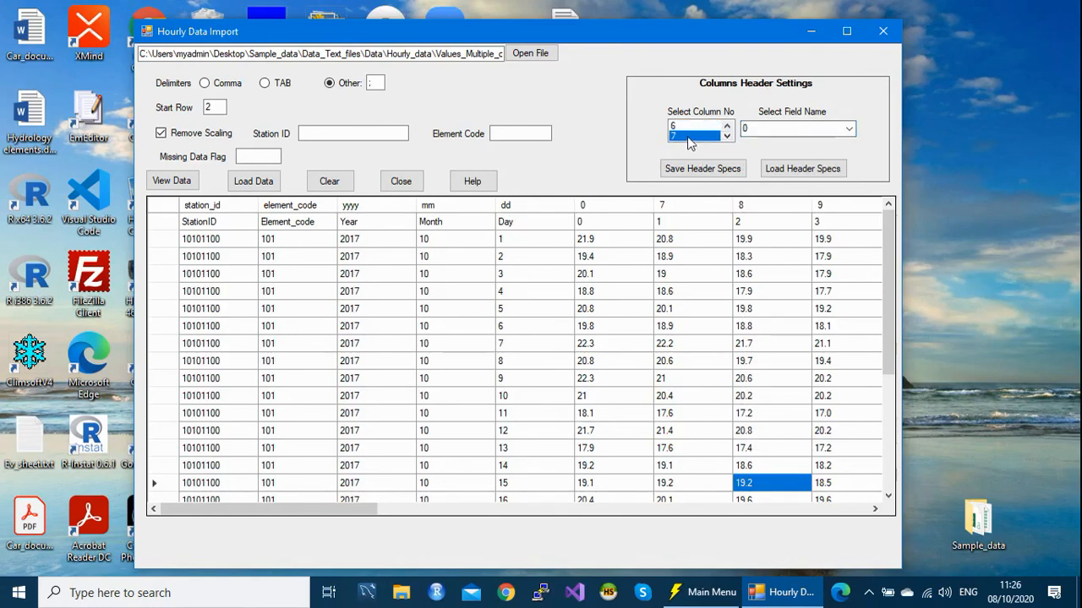
left_click(849, 128)
left_click(796, 154)
left_click(726, 136)
left_click(705, 138)
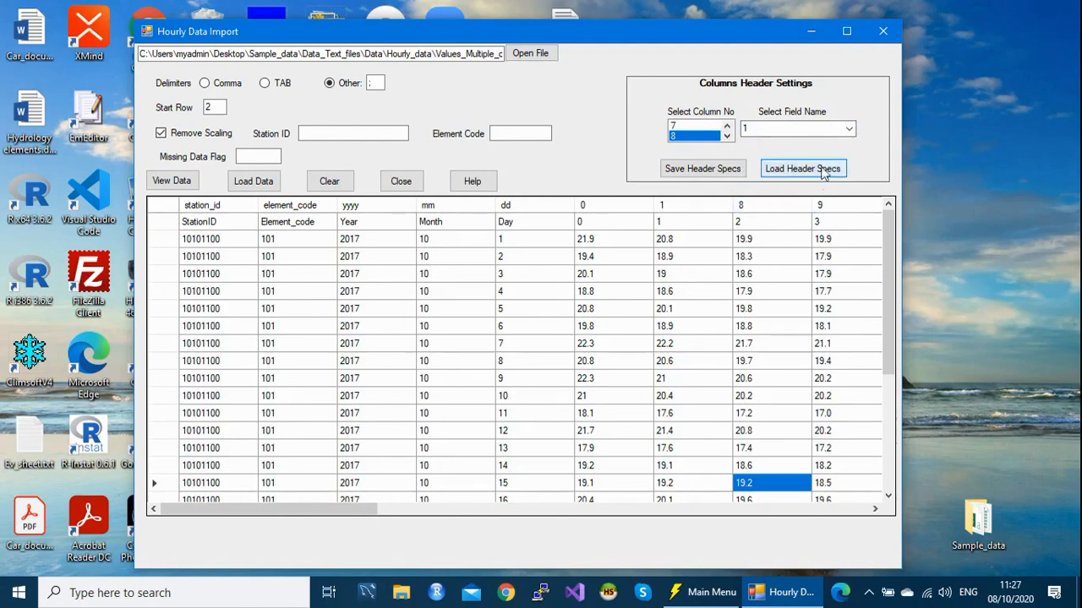
Assign the field name NA to column 8.
left_click(849, 131)
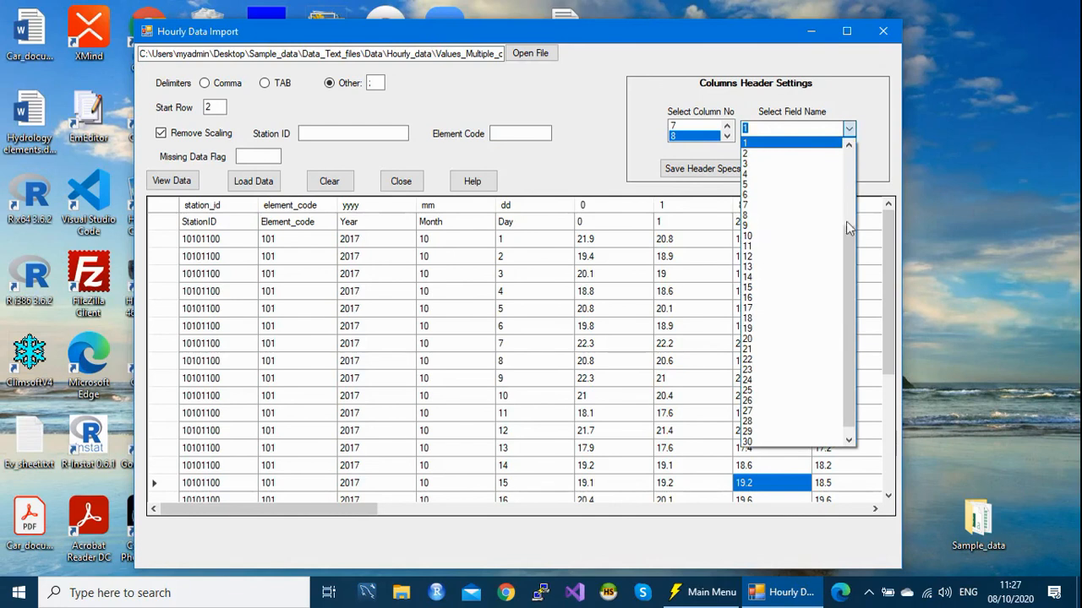
left_click_drag(851, 271, 846, 166)
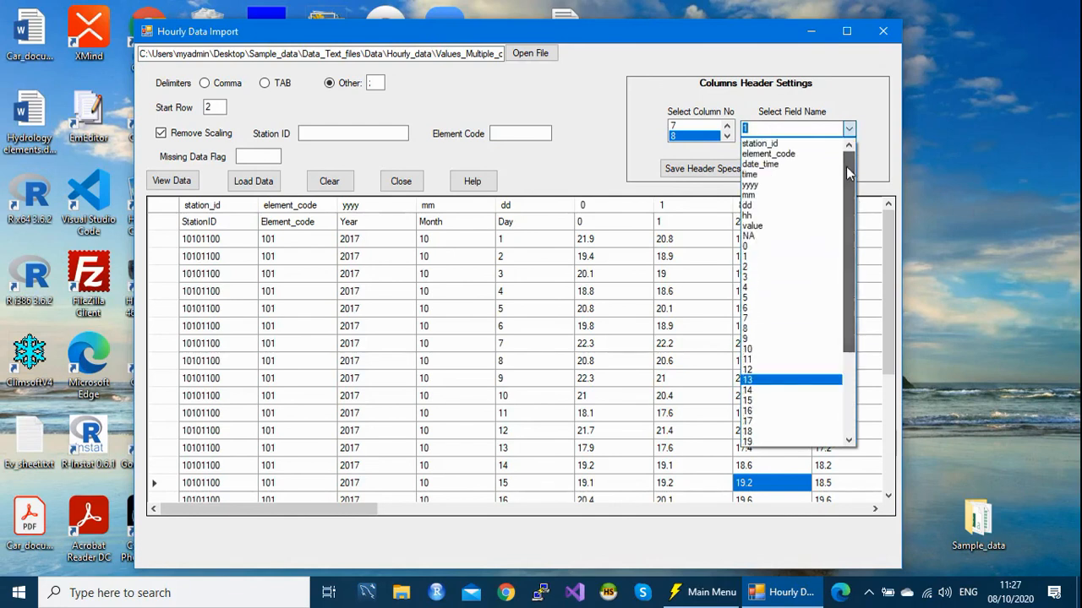
left_click(760, 242)
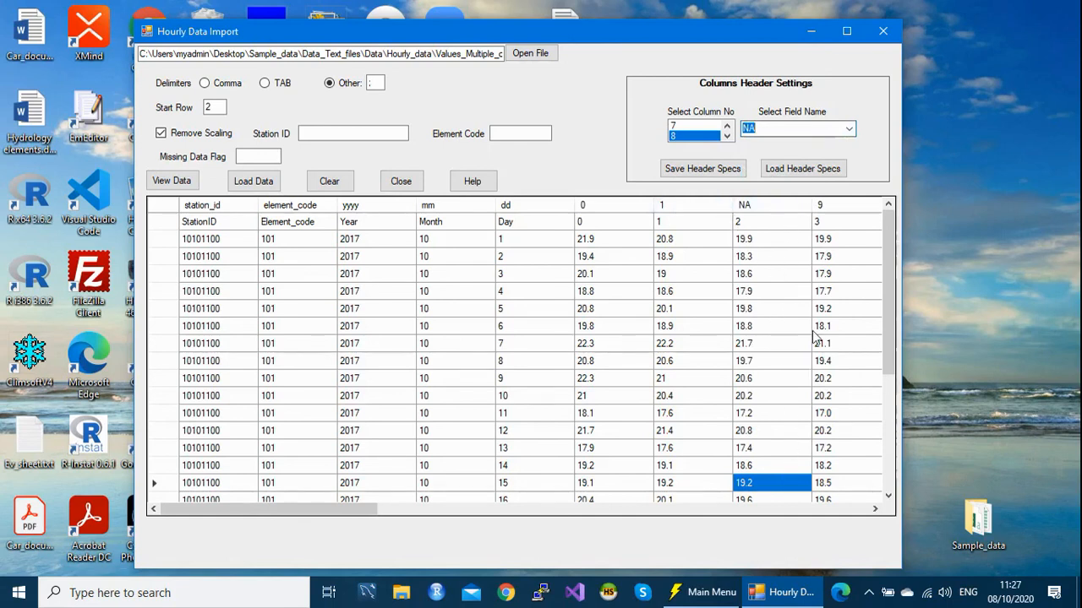
Assign the field name 2 to column 8 and 3 to column 9.
left_click(850, 129)
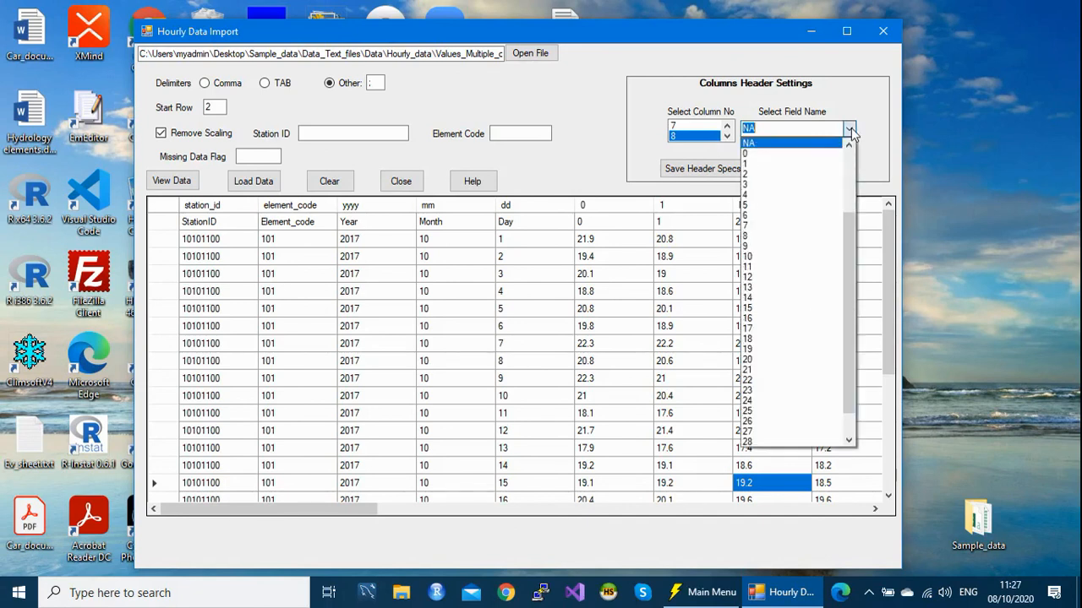
left_click(777, 174)
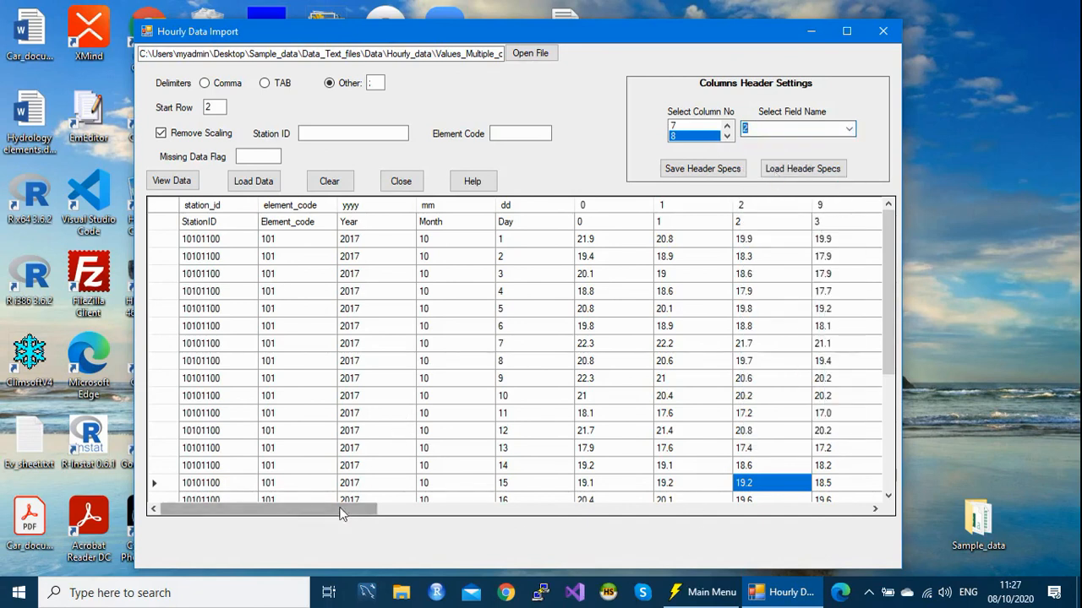
left_click(875, 508)
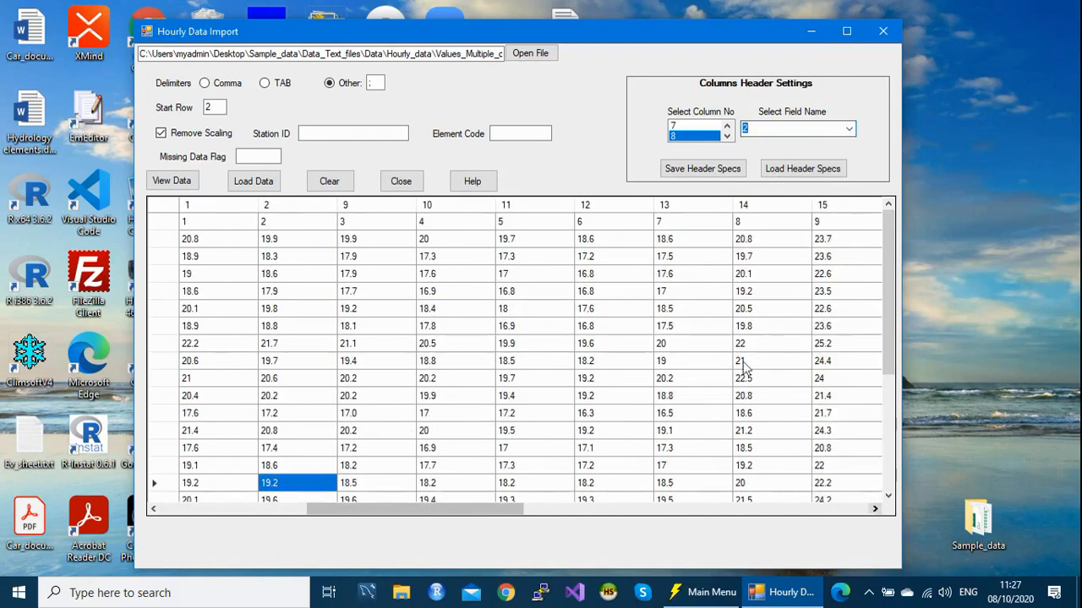
left_click(725, 136)
left_click(699, 137)
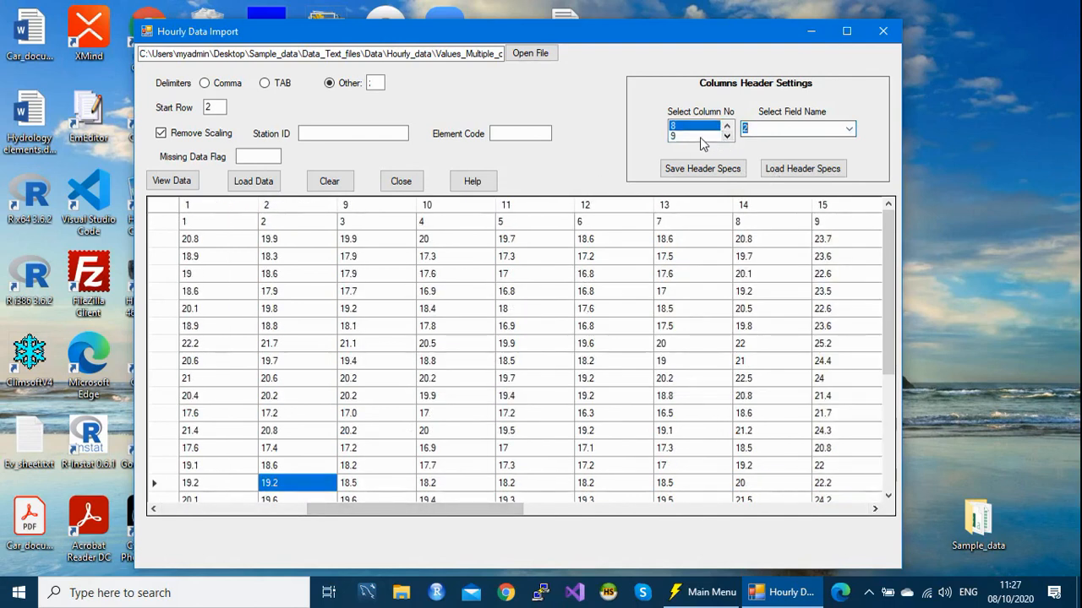
left_click(848, 128)
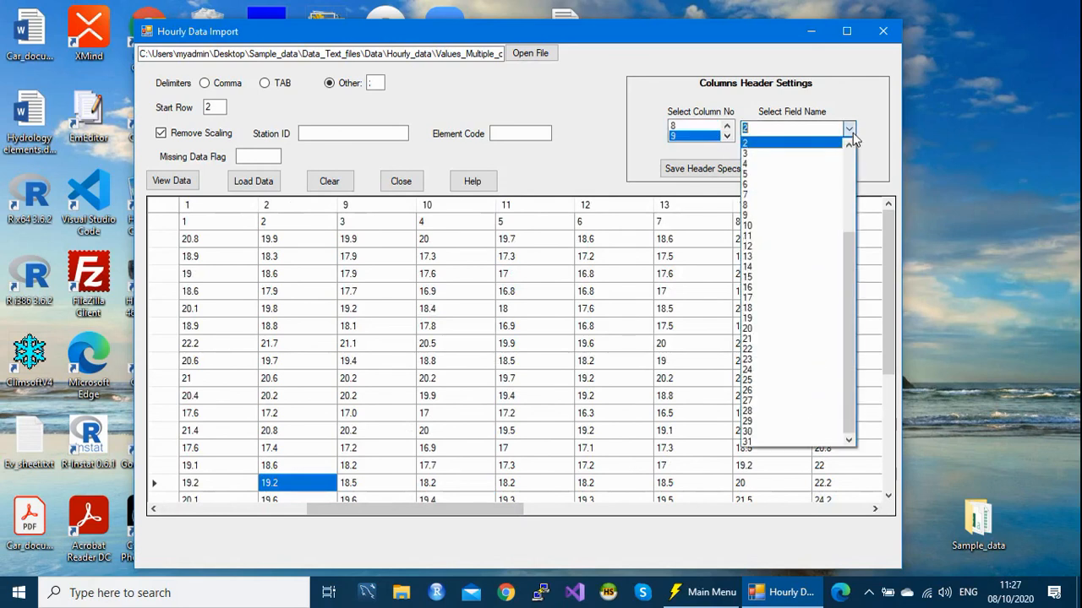
left_click(799, 153)
Assign the field name 4 to column 10 and 5 to column 11.
left_click(726, 136)
left_click(715, 137)
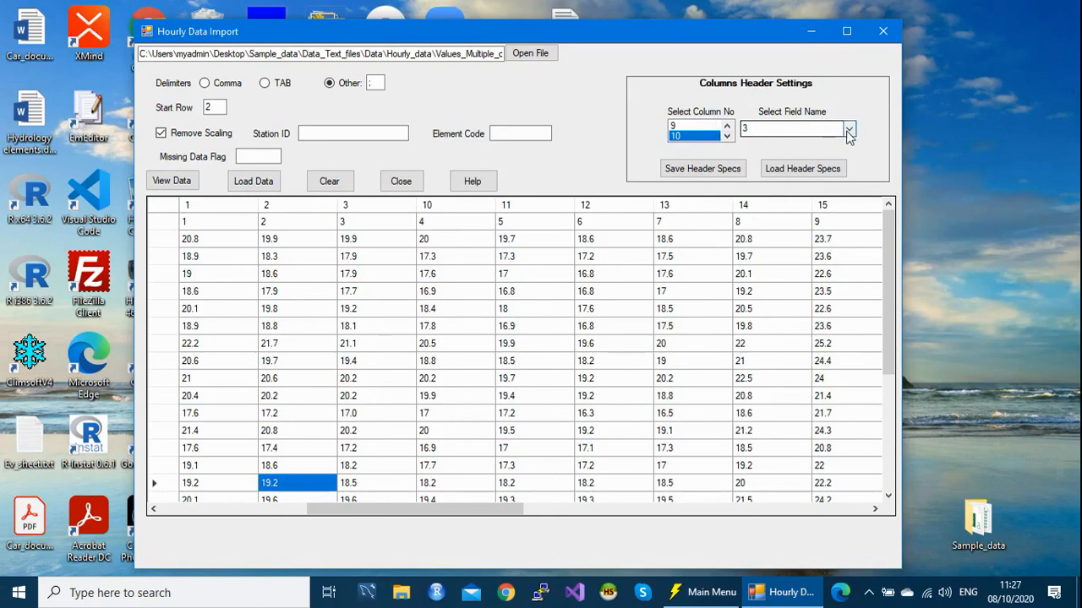
left_click(848, 128)
left_click(787, 164)
left_click(725, 136)
left_click(715, 137)
left_click(849, 128)
left_click(758, 168)
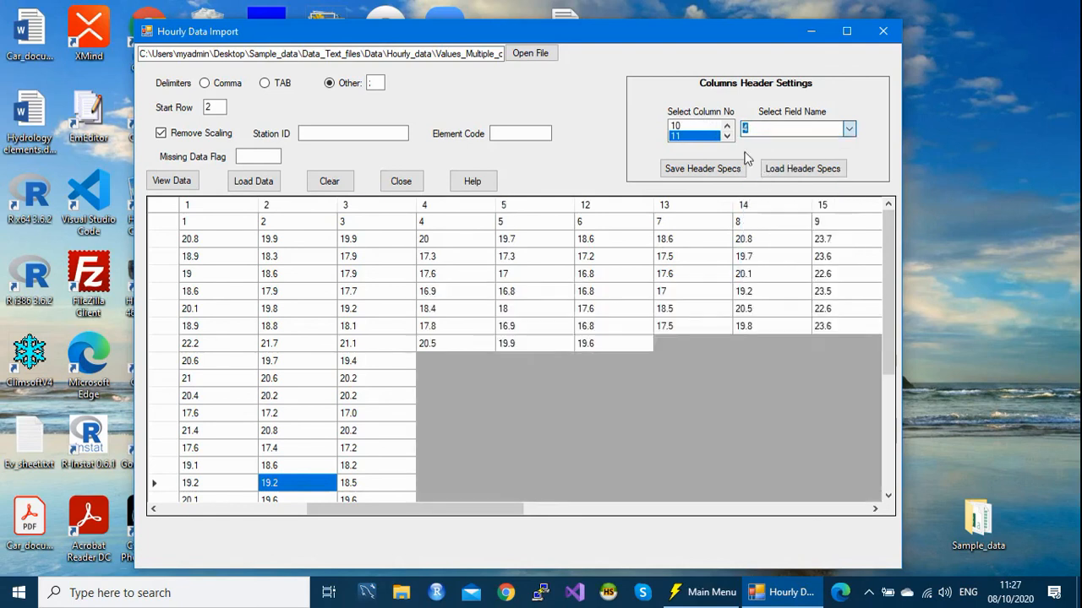
Assign the field name 6 to column 12 and 7 to column 13.
left_click(725, 136)
left_click(715, 136)
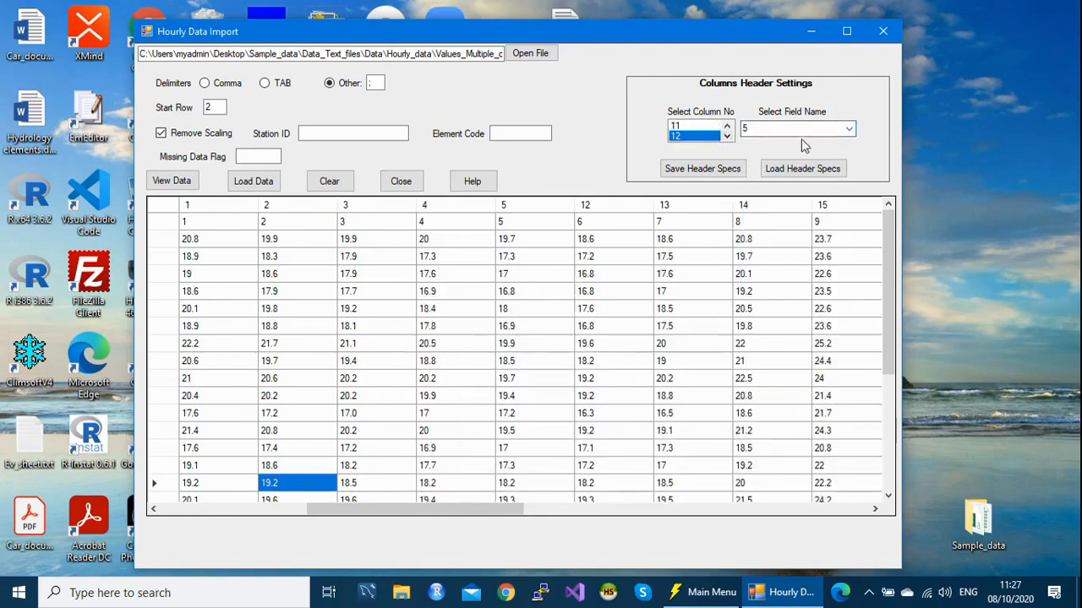
left_click(849, 128)
left_click(785, 182)
left_click(728, 137)
left_click(718, 137)
left_click(849, 129)
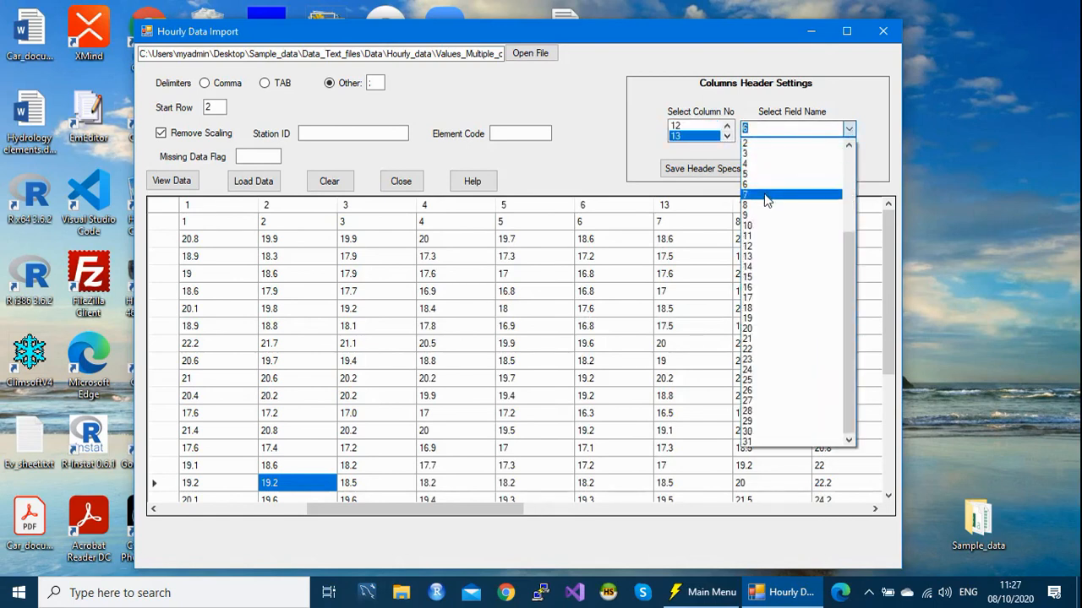
left_click(764, 196)
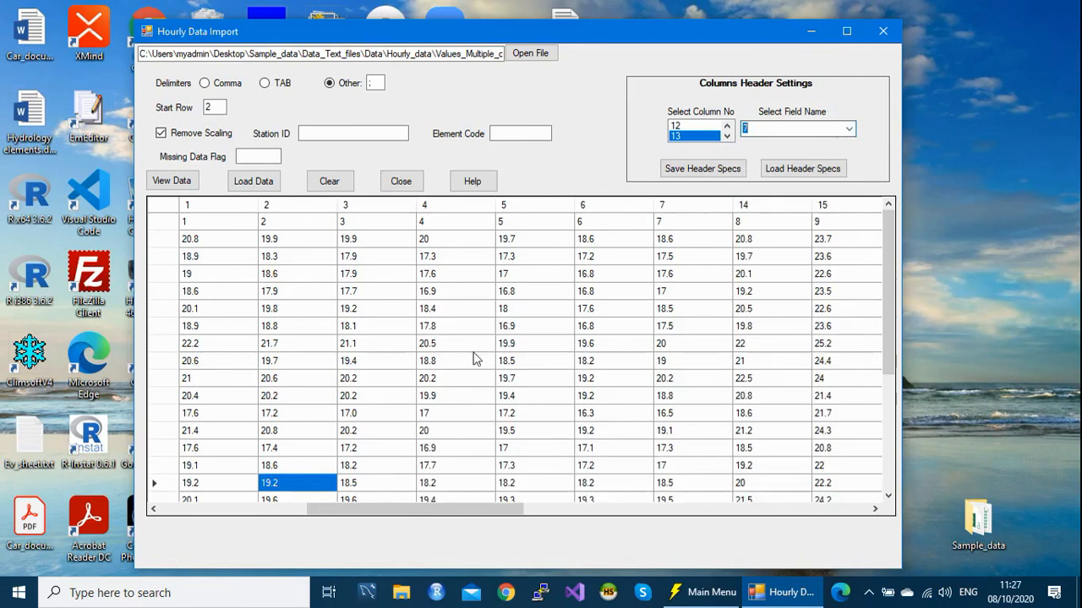
Assign the field name 8 to column 14 and 9 to column 15.
left_click_drag(388, 517, 607, 499)
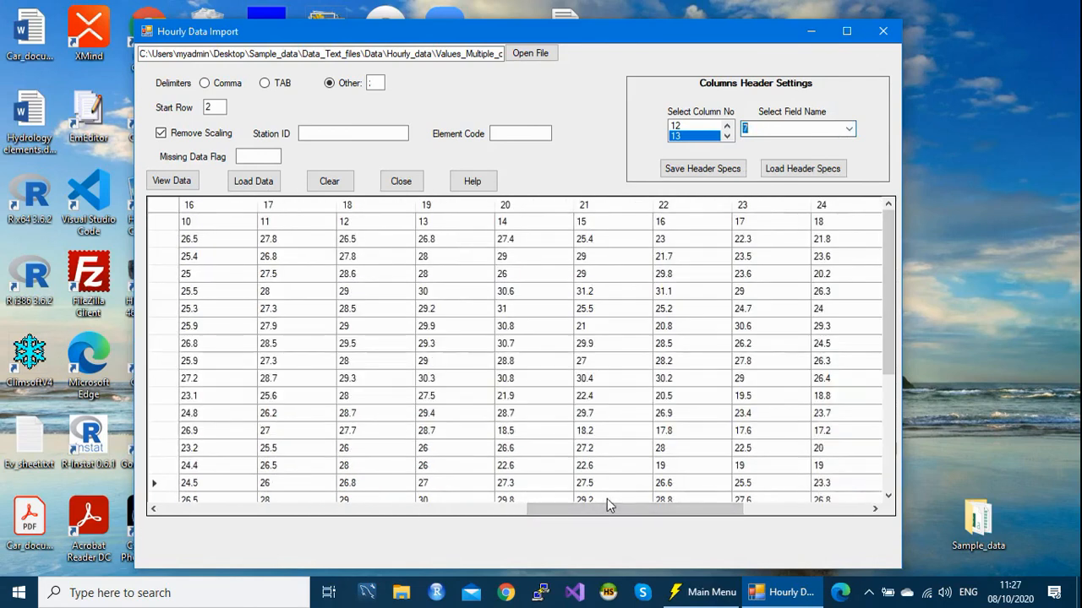
left_click_drag(605, 512, 521, 526)
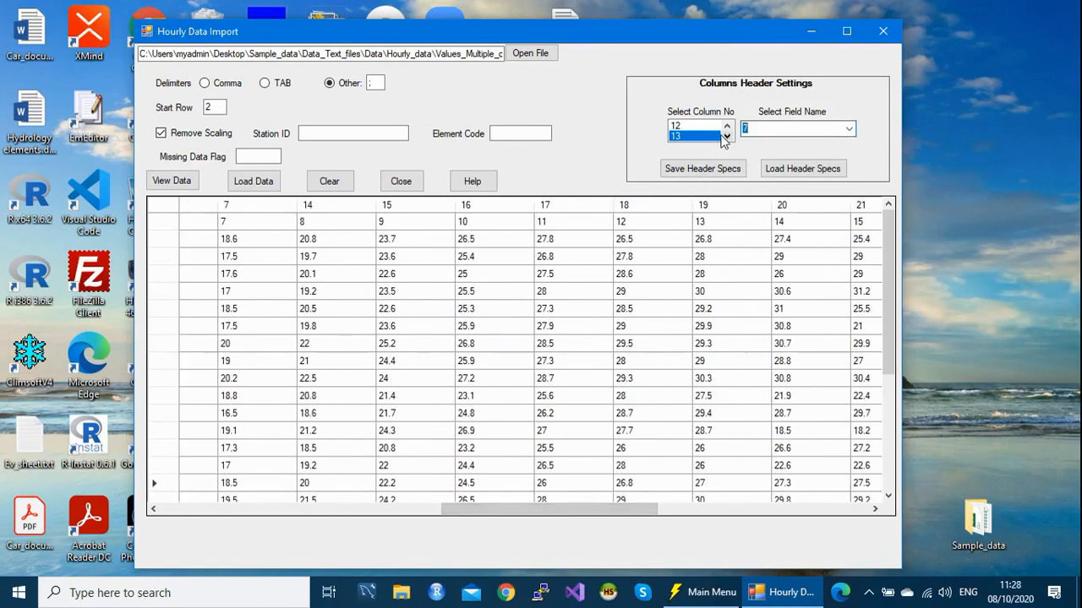
left_click(727, 135)
left_click(708, 137)
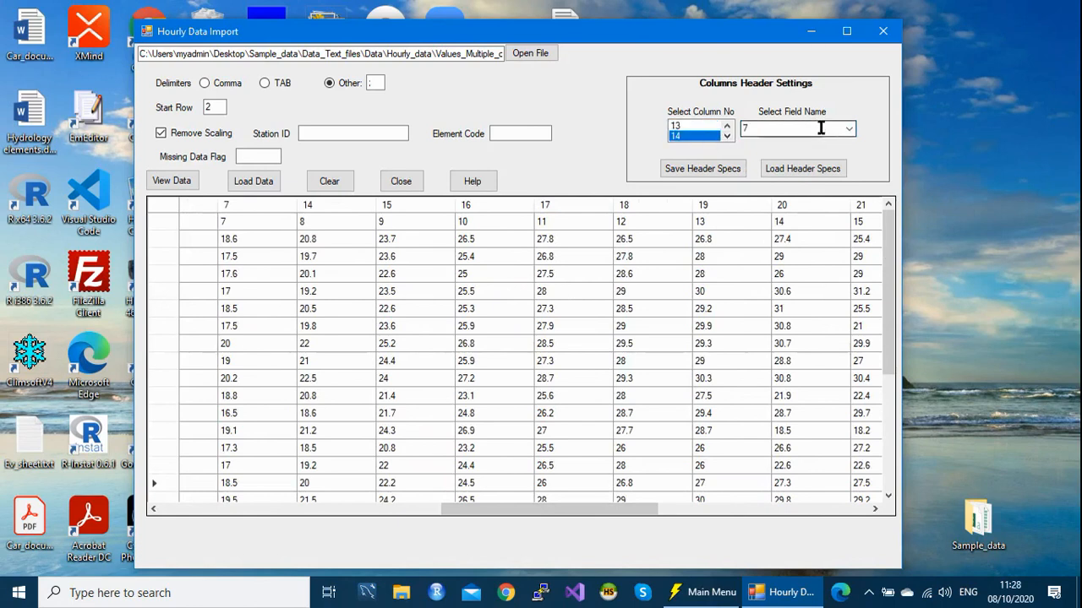
left_click(848, 129)
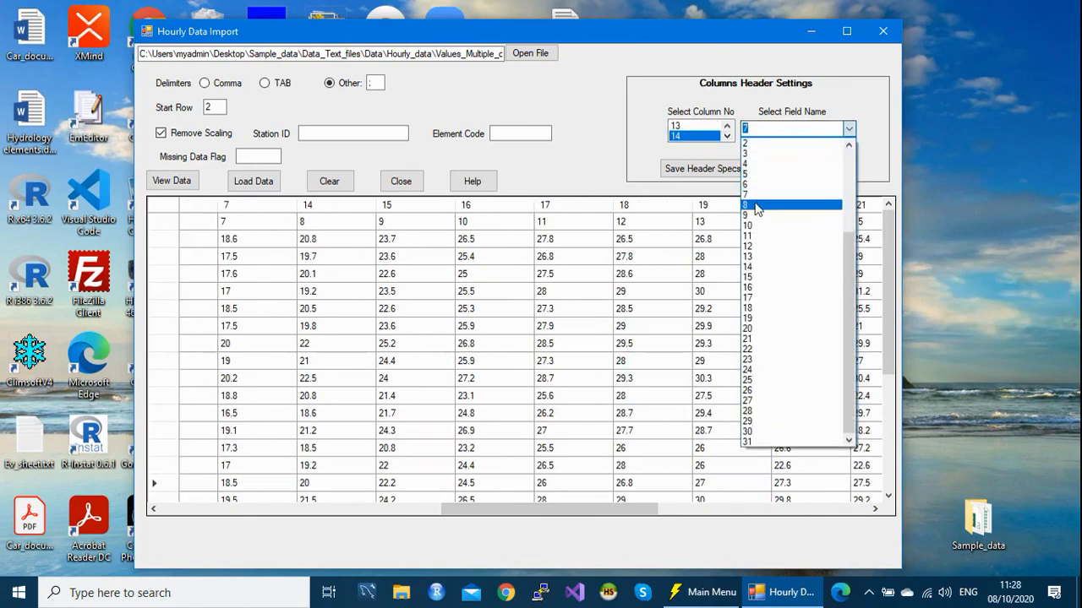
left_click(747, 205)
left_click(726, 135)
left_click(697, 137)
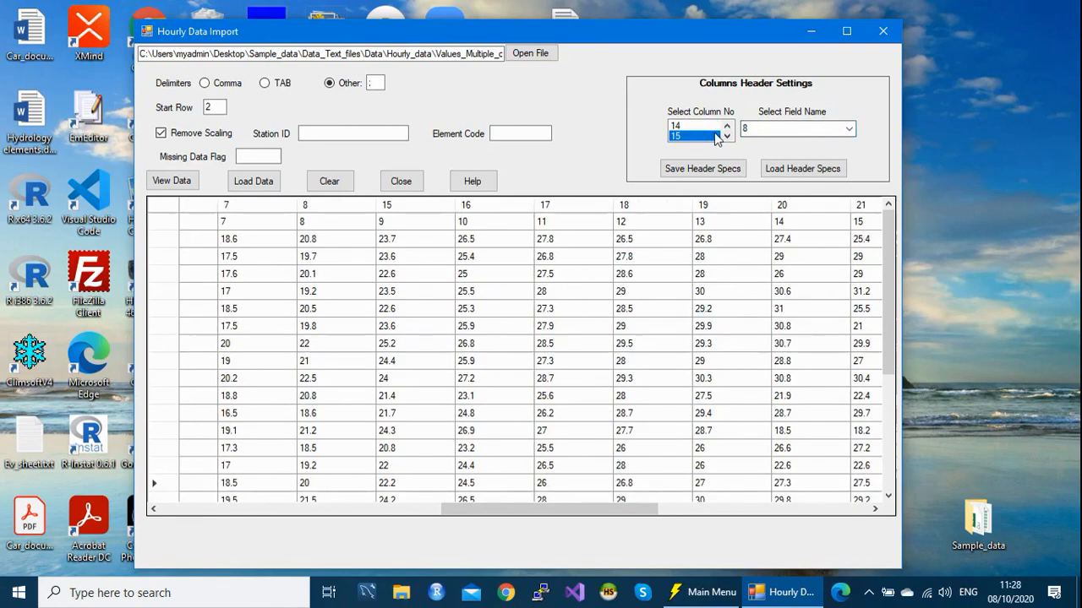
left_click(848, 128)
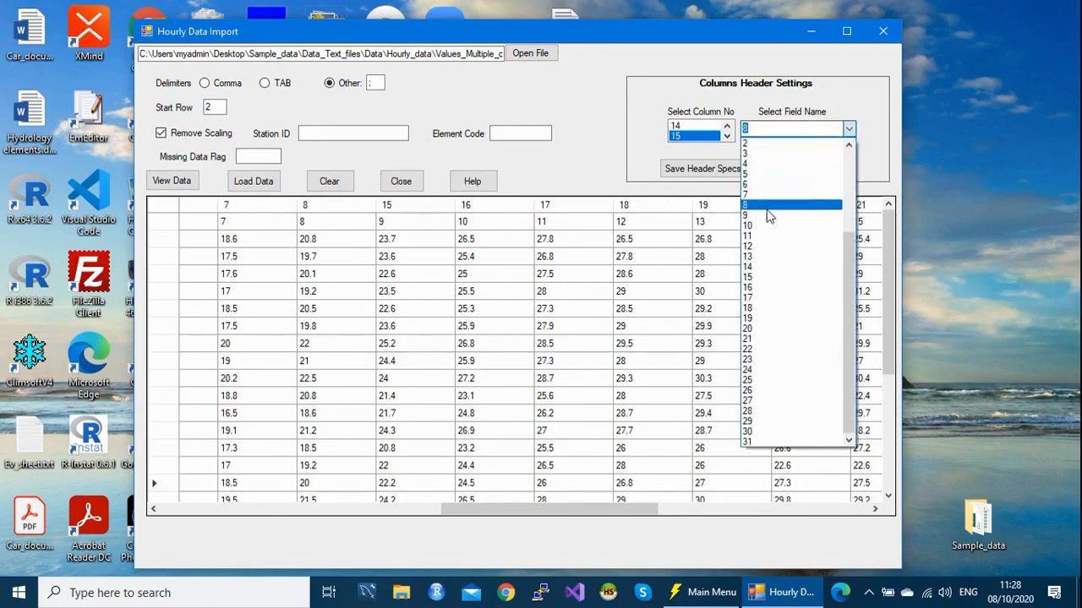
left_click(794, 215)
Assign the field name 10 to column 16 and 11 to column 17.
left_click(727, 136)
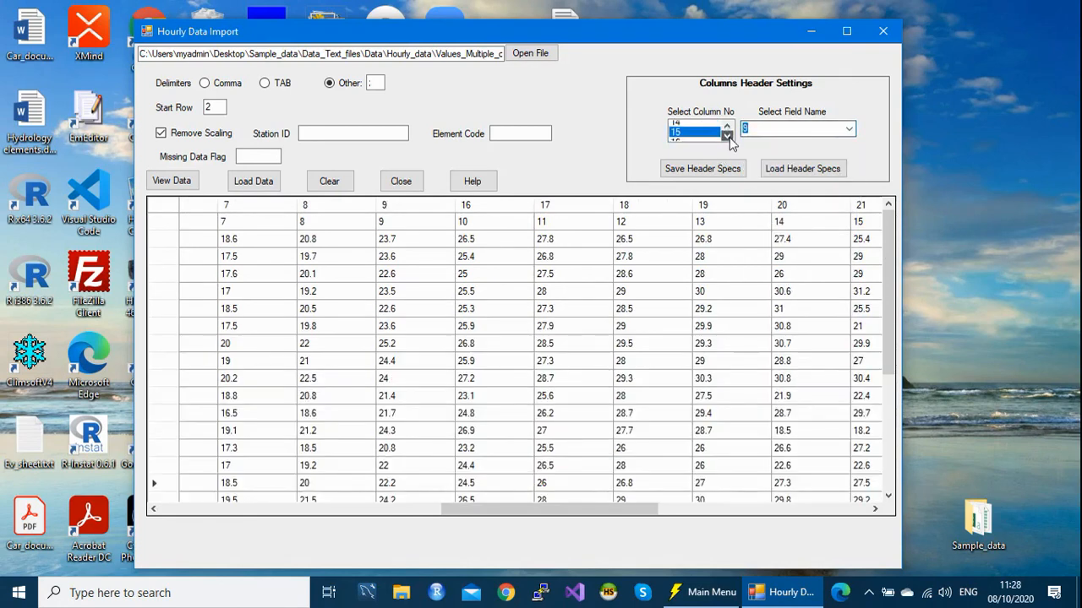
left_click(707, 136)
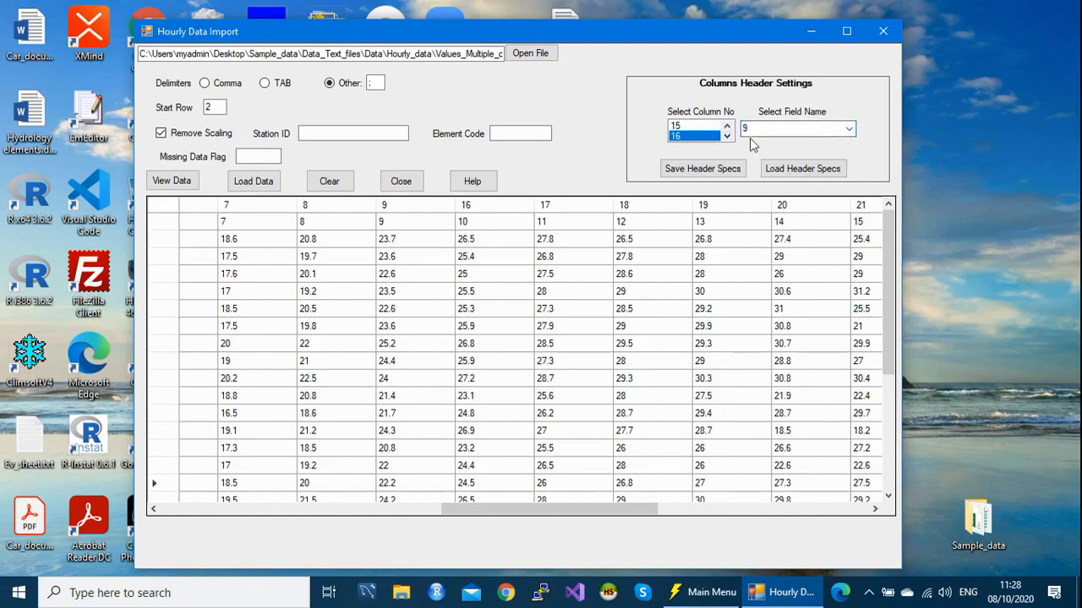
left_click(849, 129)
left_click(762, 226)
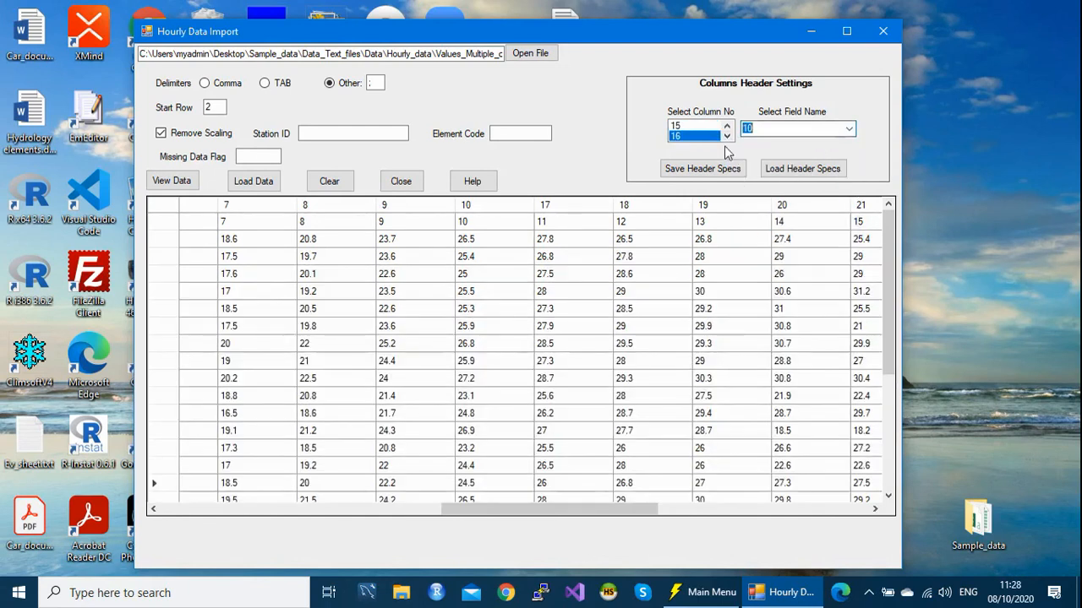
left_click(727, 136)
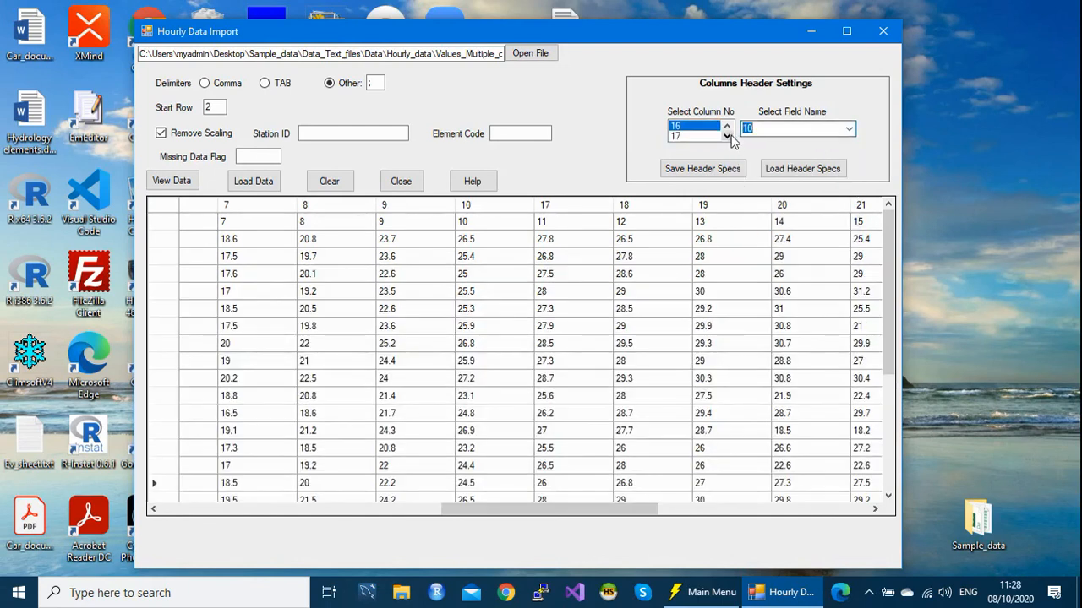
left_click(703, 138)
left_click(849, 128)
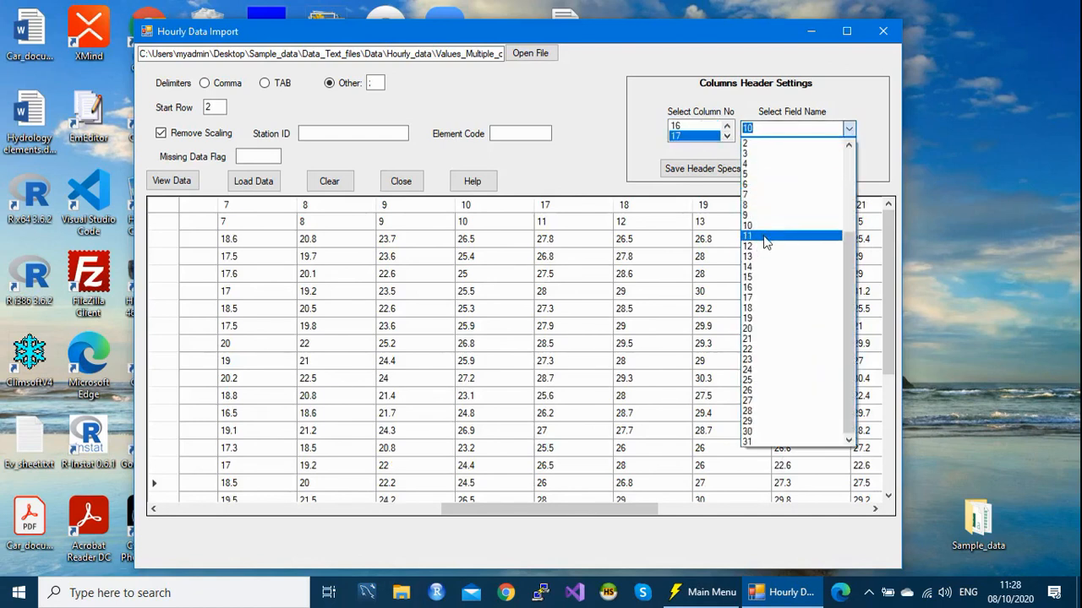
left_click(759, 236)
Assign the field name 12 to column 18 and 13 to column 19.
left_click(727, 137)
left_click(708, 138)
left_click(848, 130)
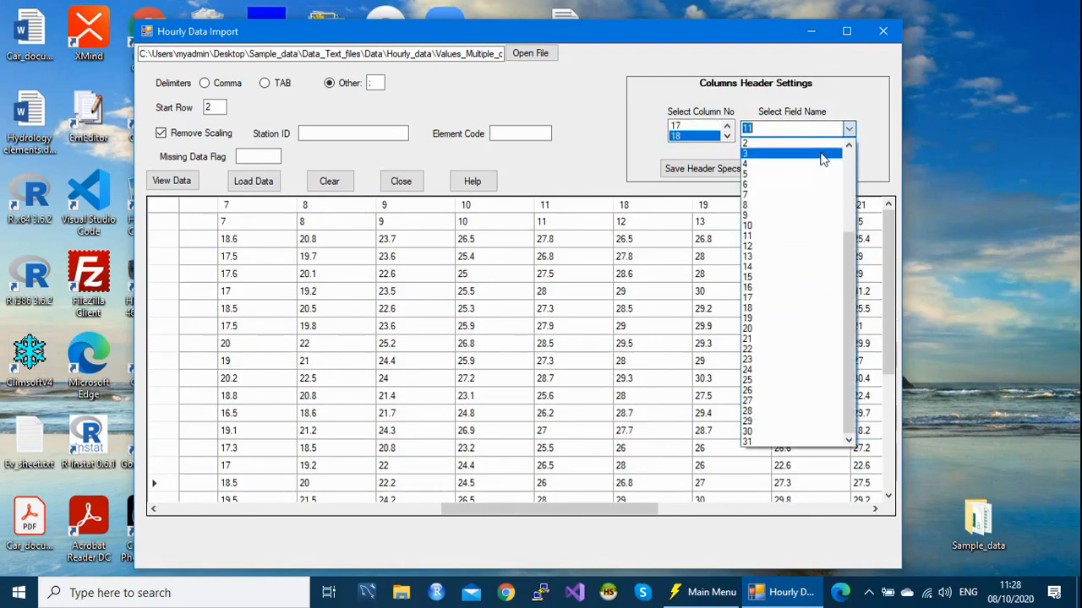
left_click(760, 246)
left_click(725, 136)
left_click(717, 137)
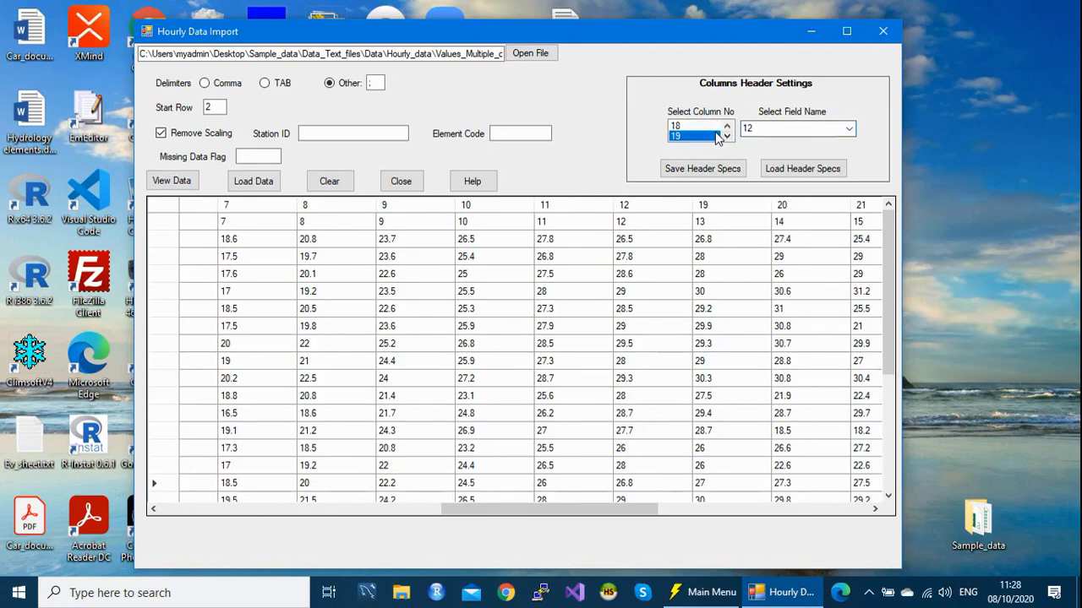
left_click(848, 129)
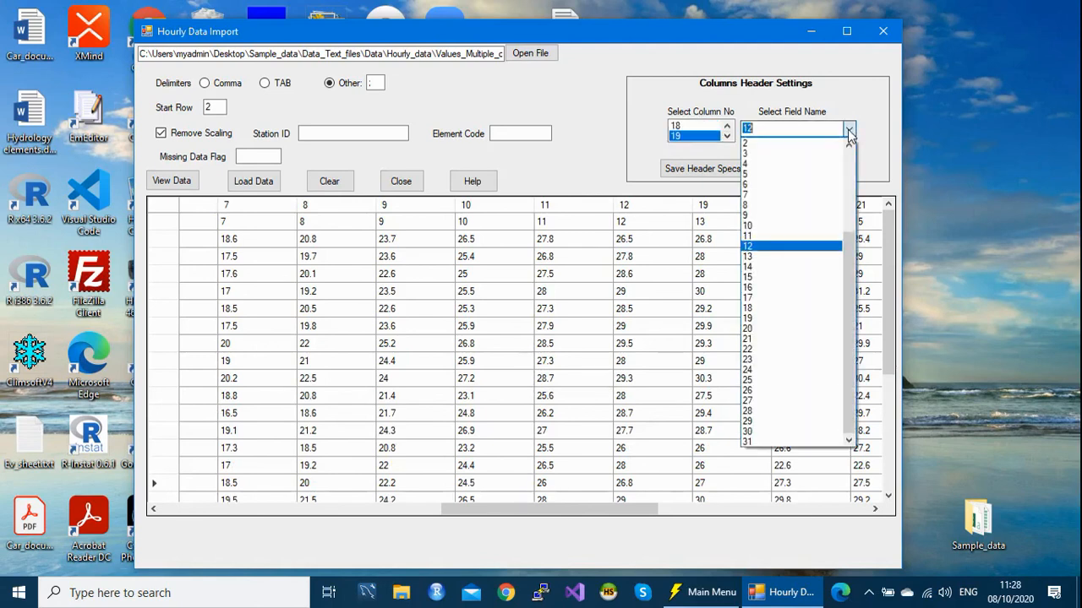
left_click(754, 257)
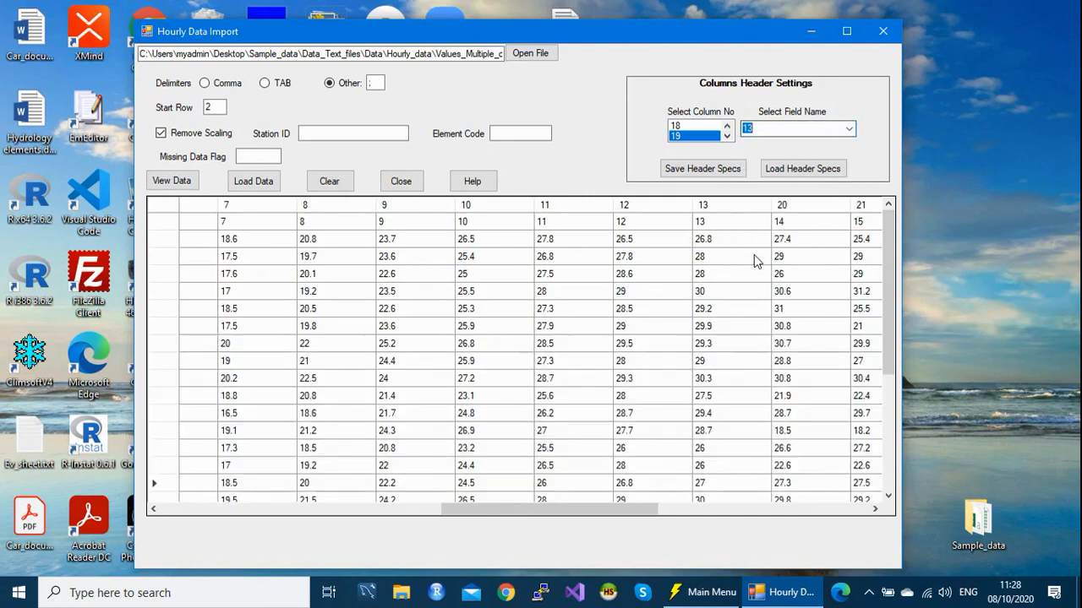
Set the field name of the still selected column 19 to 14.
left_click(726, 136)
left_click(726, 136)
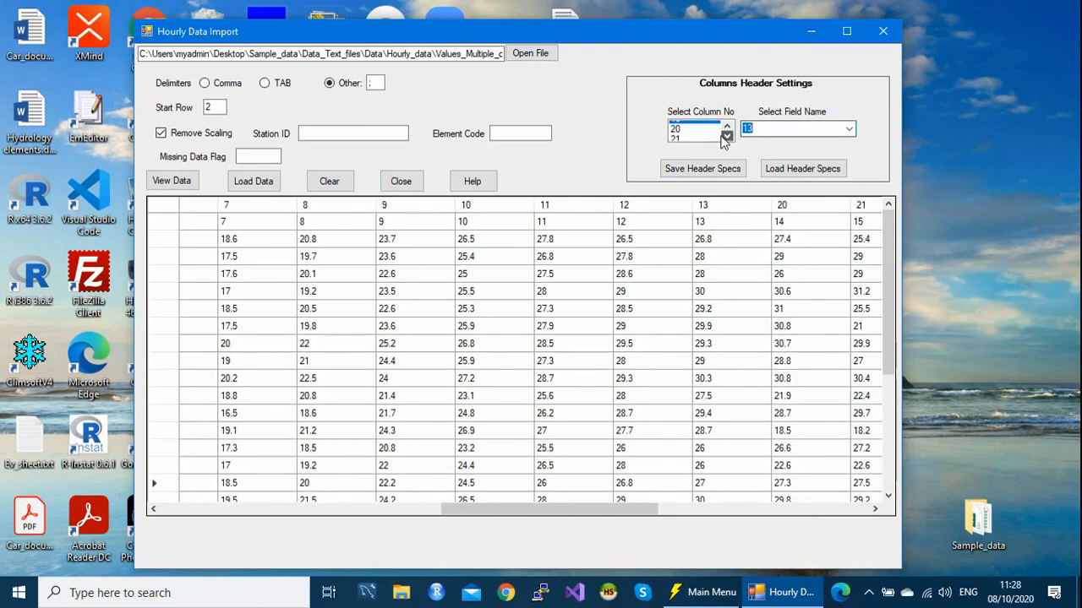
left_click(848, 128)
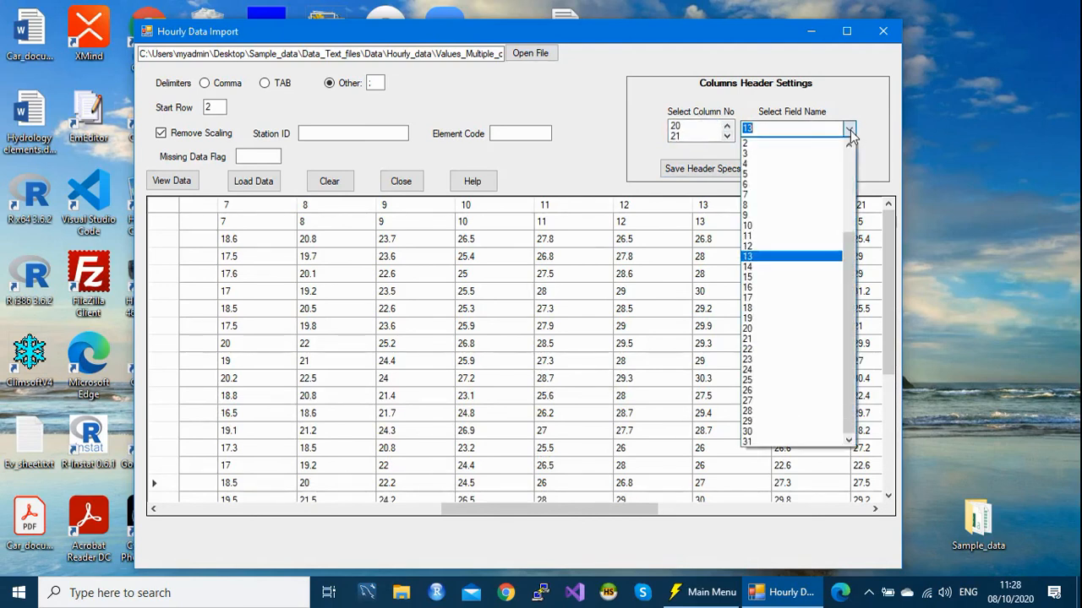
left_click(756, 267)
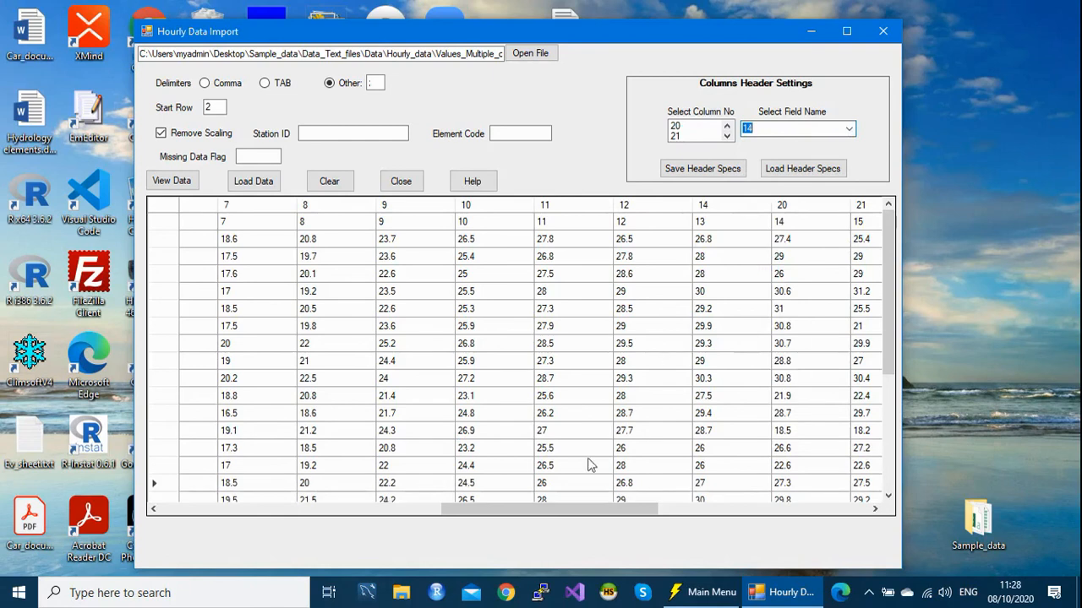
Set the field name of column 19 back to 13 and assign 14 to column 20.
left_click_drag(550, 511, 675, 511)
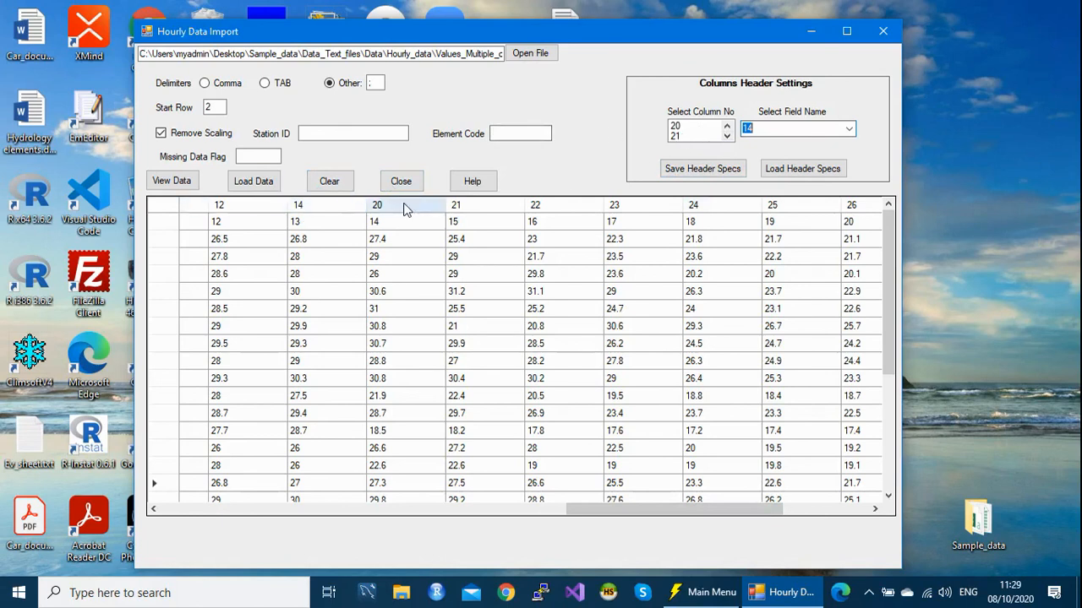
left_click(726, 127)
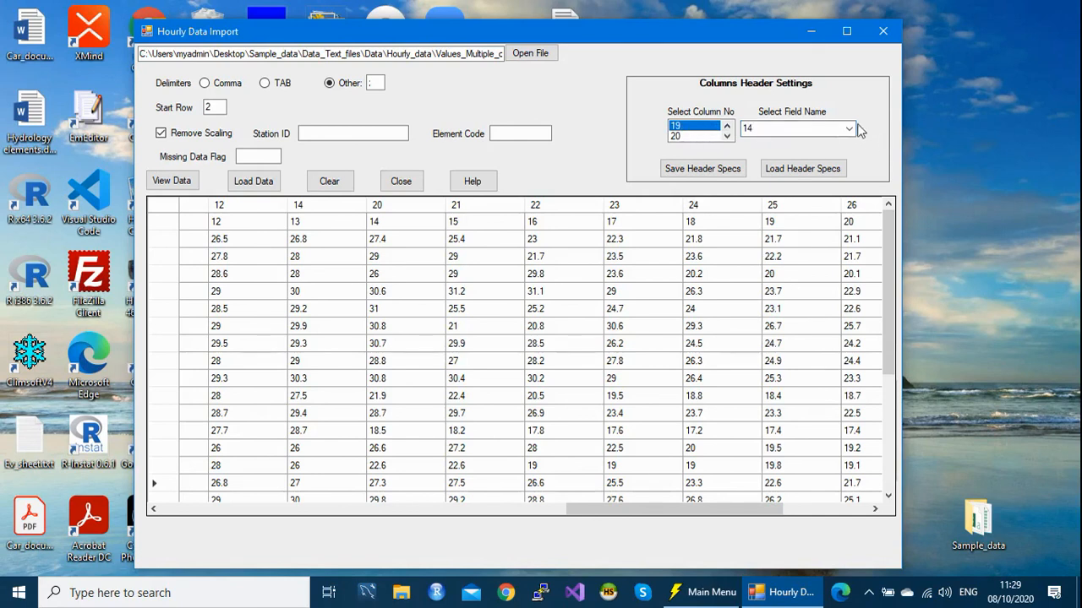
left_click(816, 129)
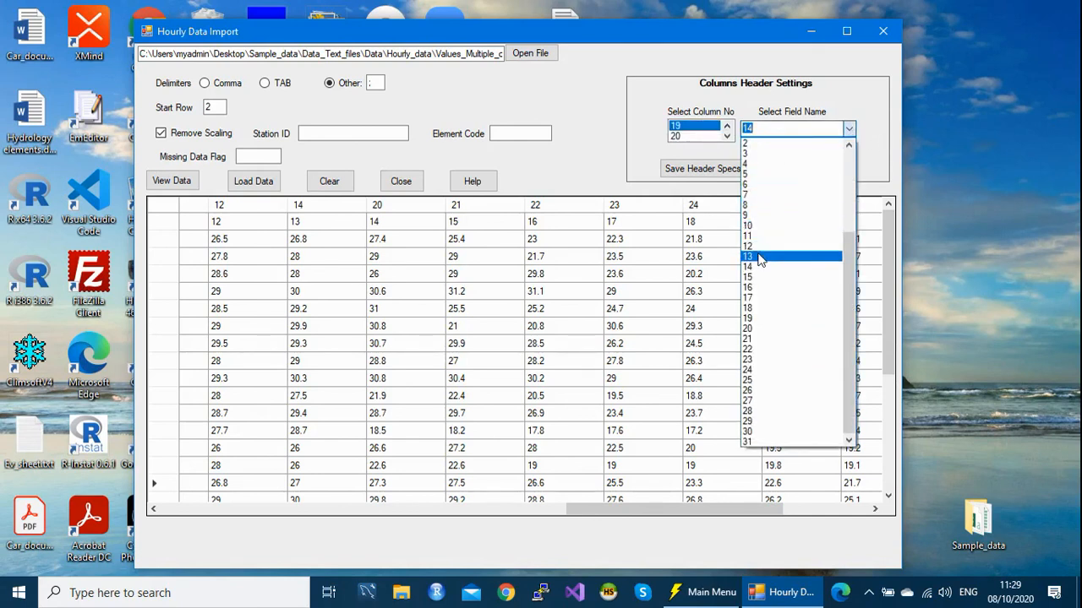
left_click(759, 257)
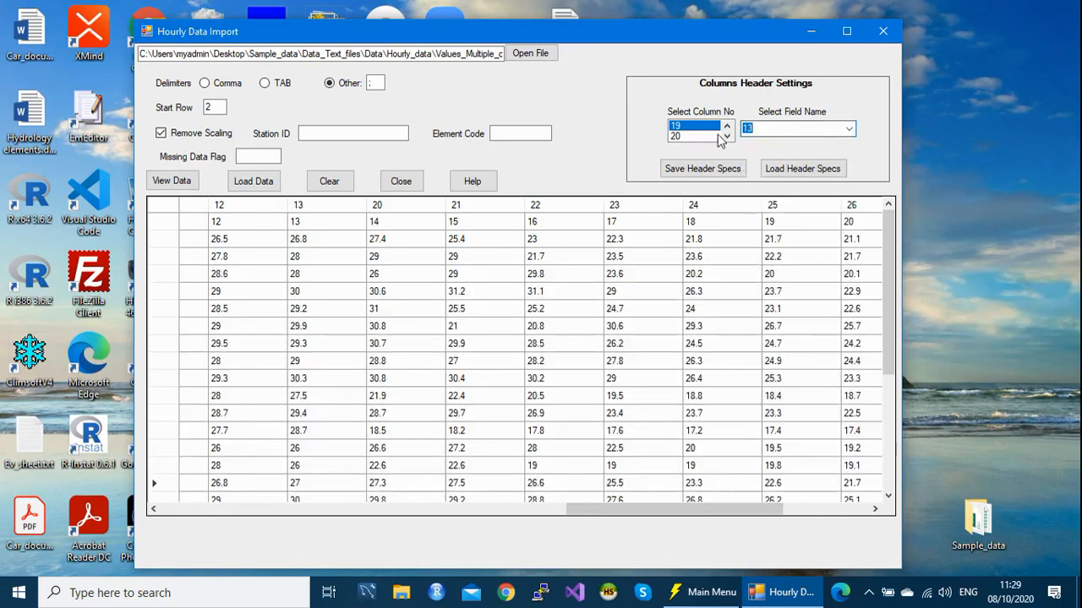
left_click(702, 136)
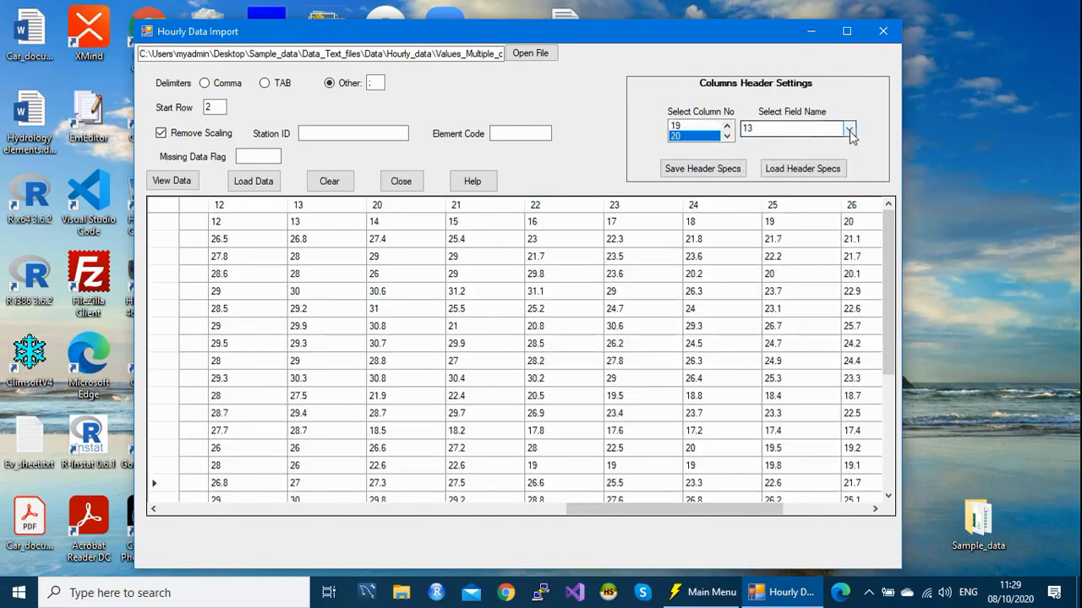
left_click(830, 128)
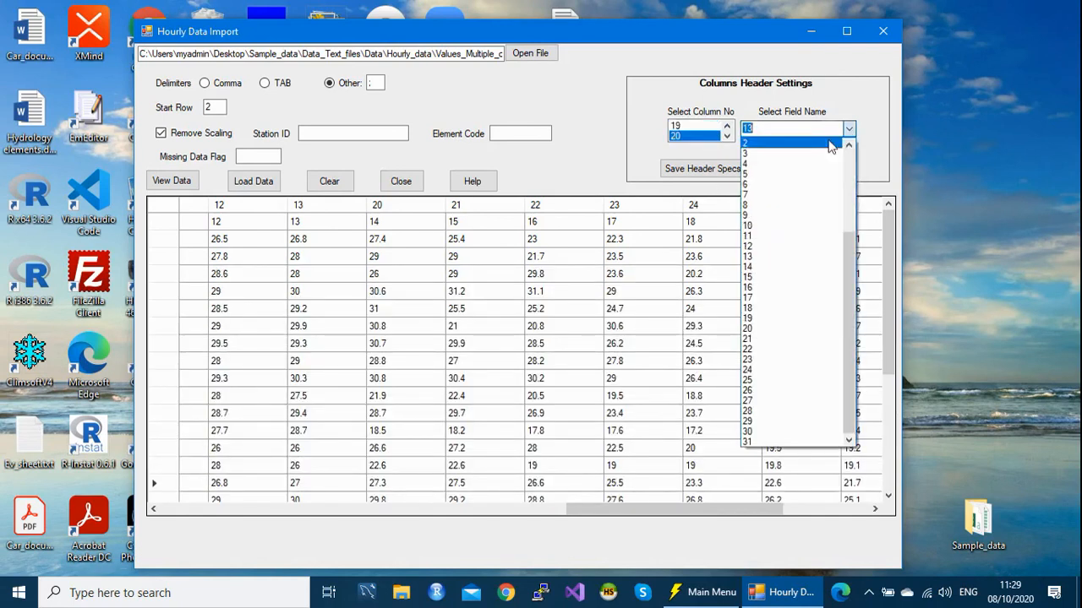
left_click(752, 267)
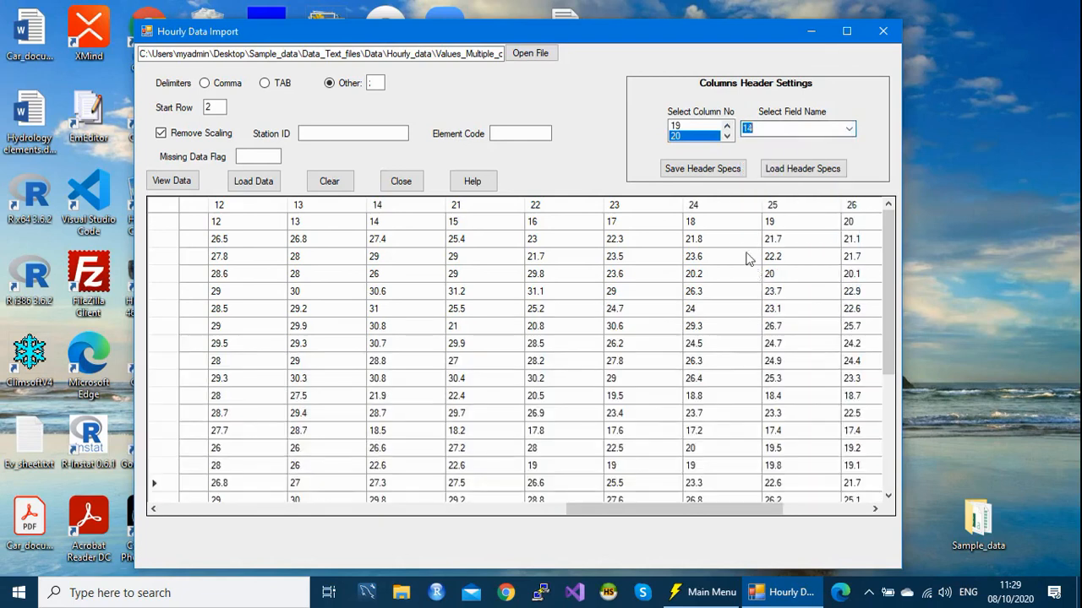
Assign the field name 15 to column 21 and 16 to column 22.
left_click(726, 136)
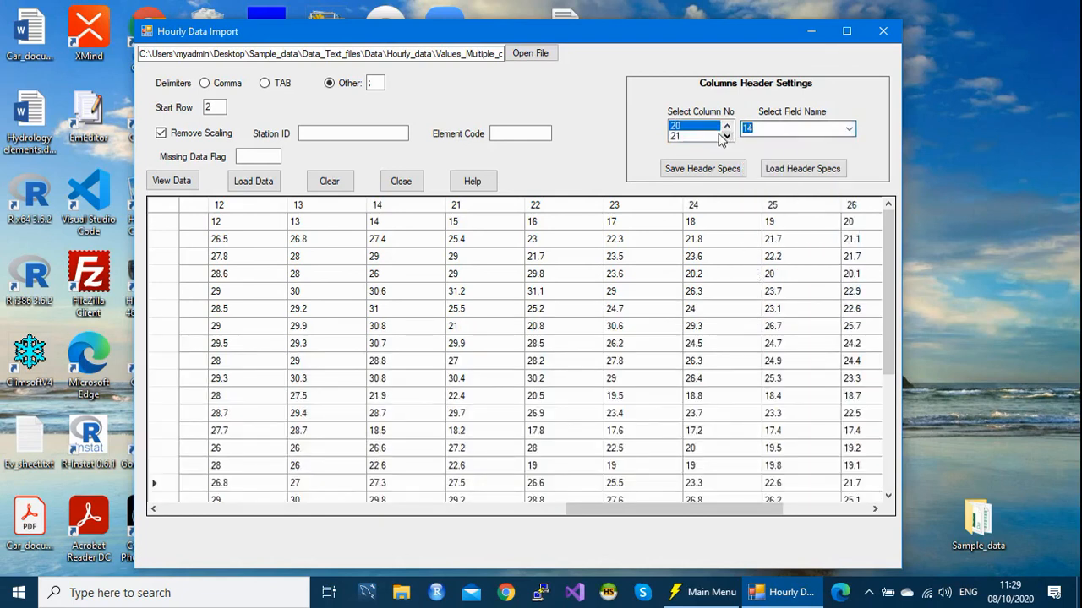
left_click(848, 129)
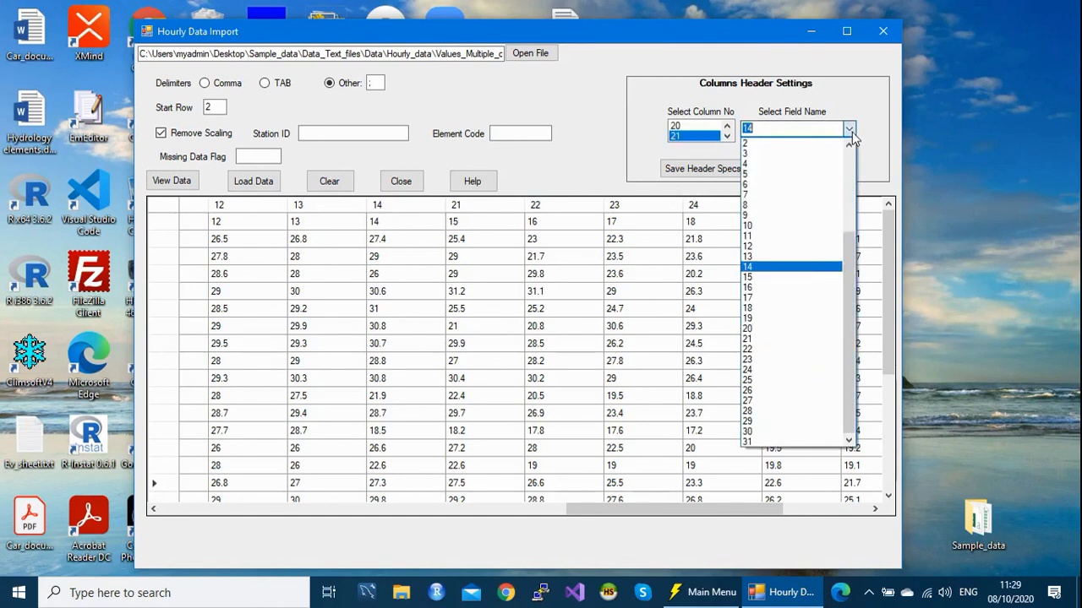
left_click(752, 277)
left_click(726, 136)
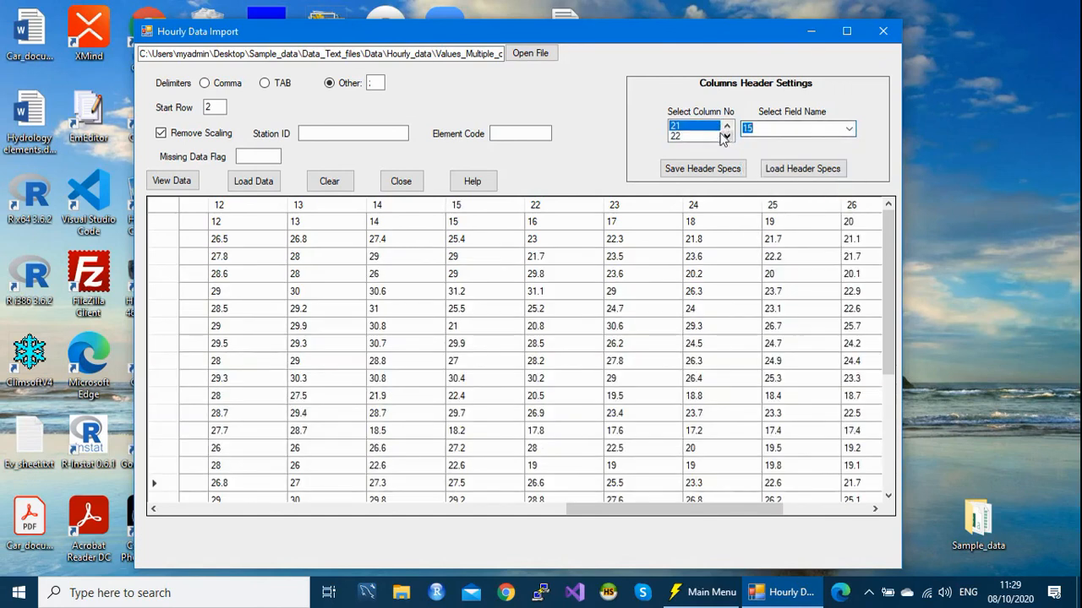
left_click(848, 129)
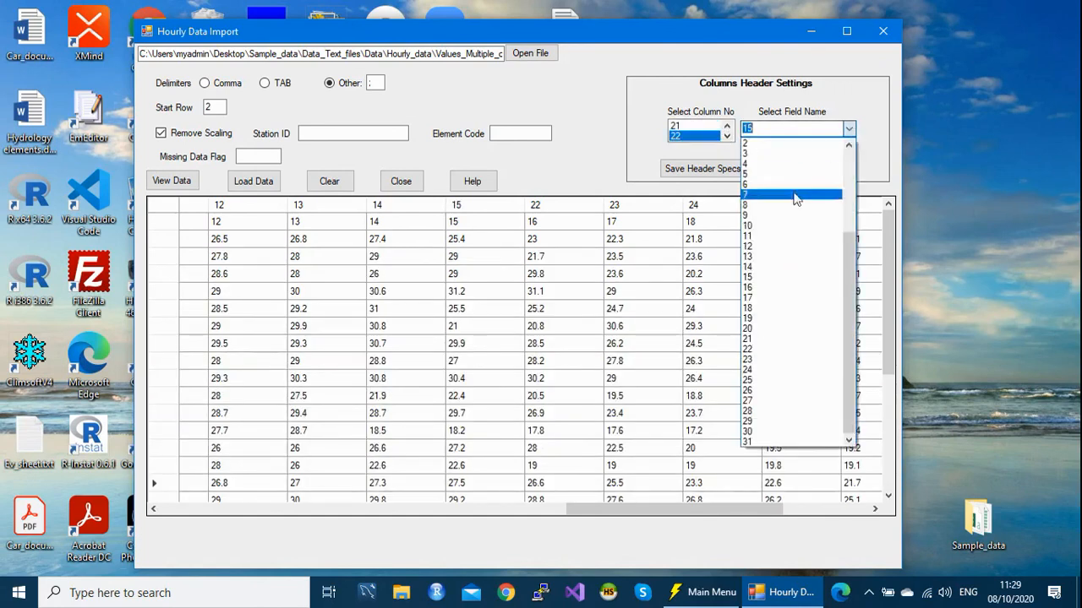
left_click(759, 289)
Assign the field name 17 to column 23 and 18 to column 24.
left_click(726, 136)
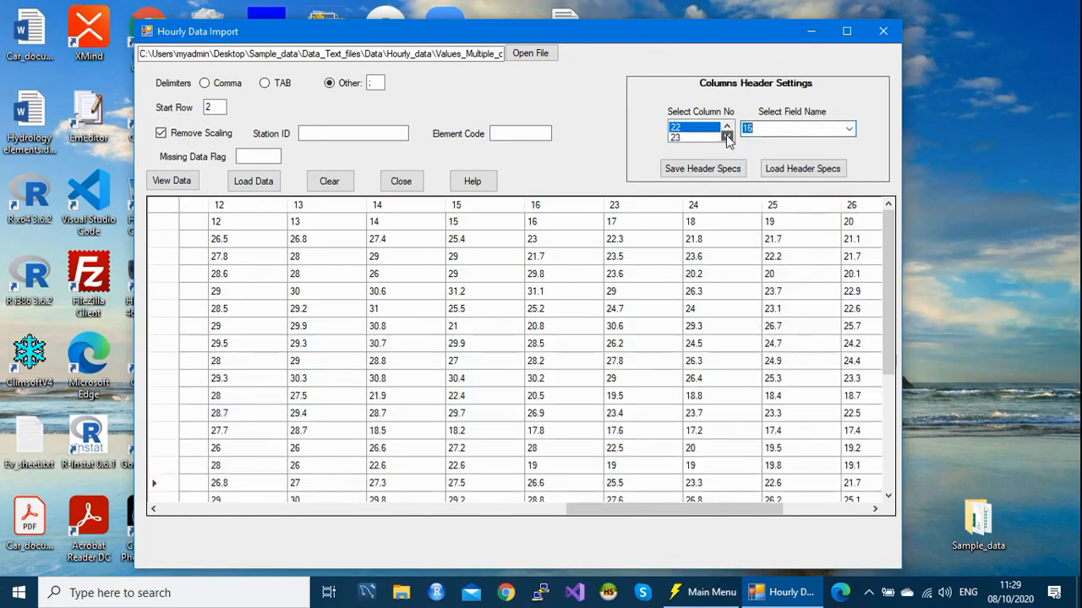
left_click(836, 129)
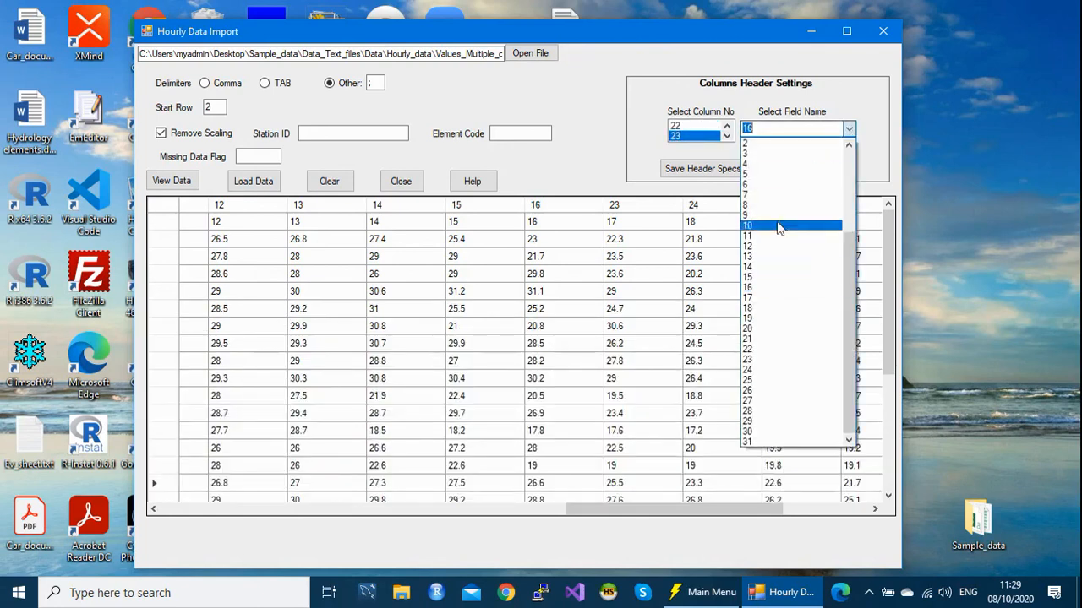
left_click(755, 301)
left_click(727, 136)
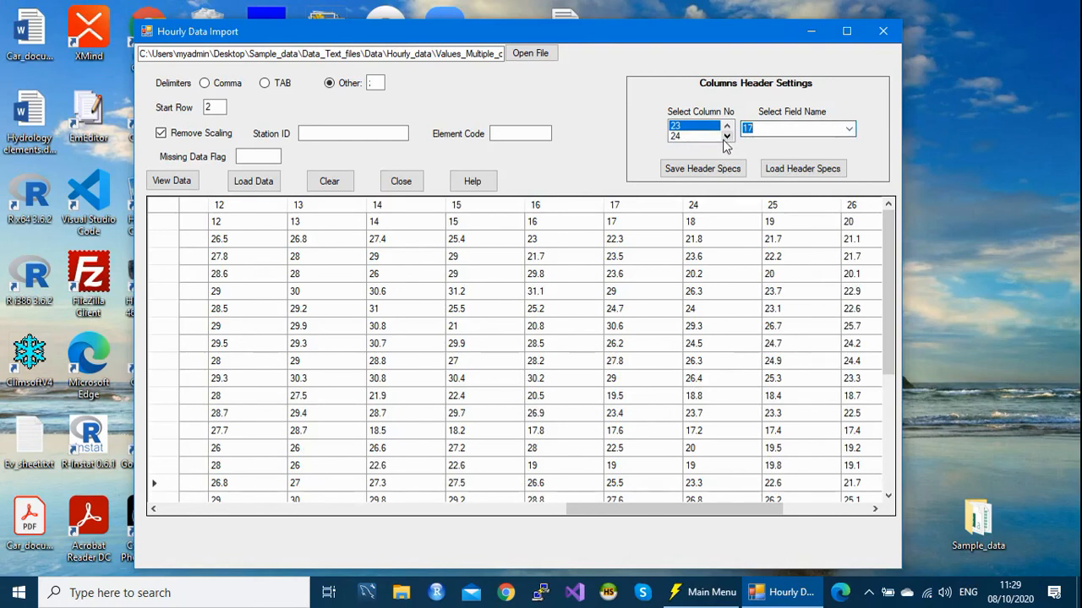
left_click(703, 136)
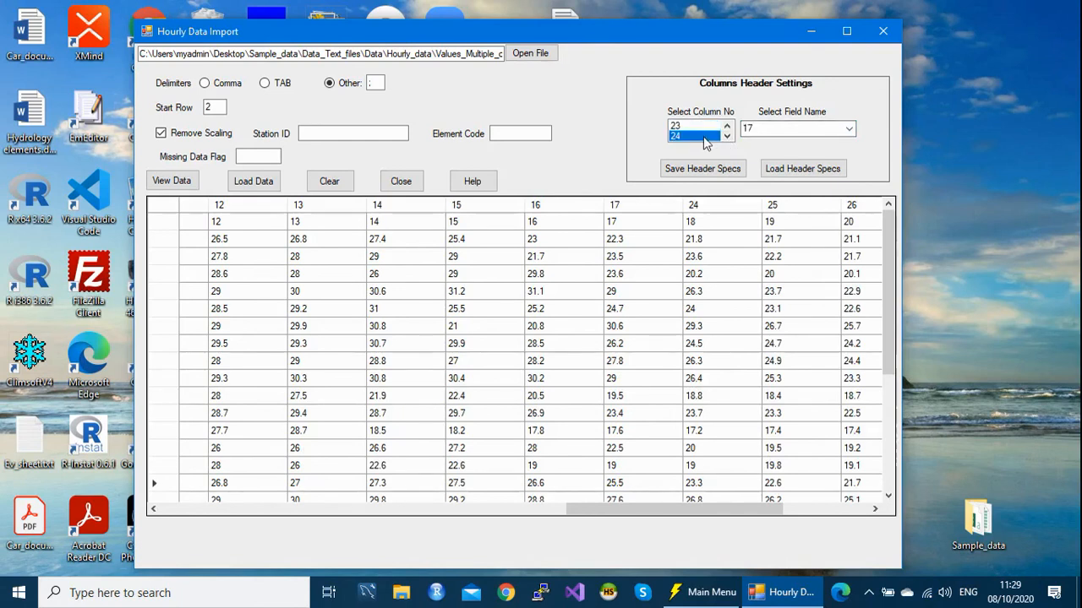
left_click(849, 129)
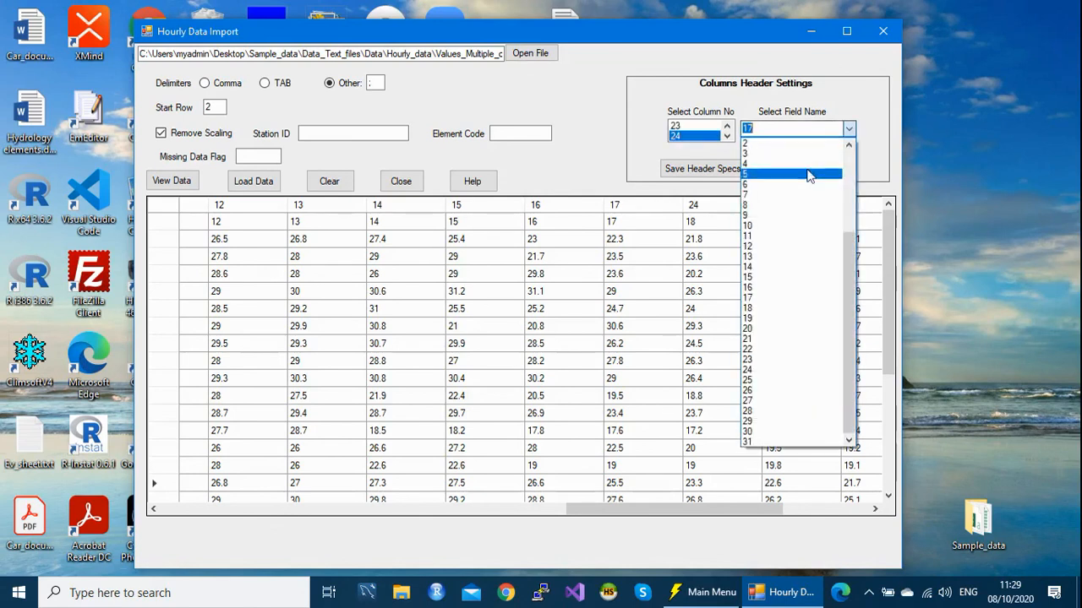
left_click(756, 310)
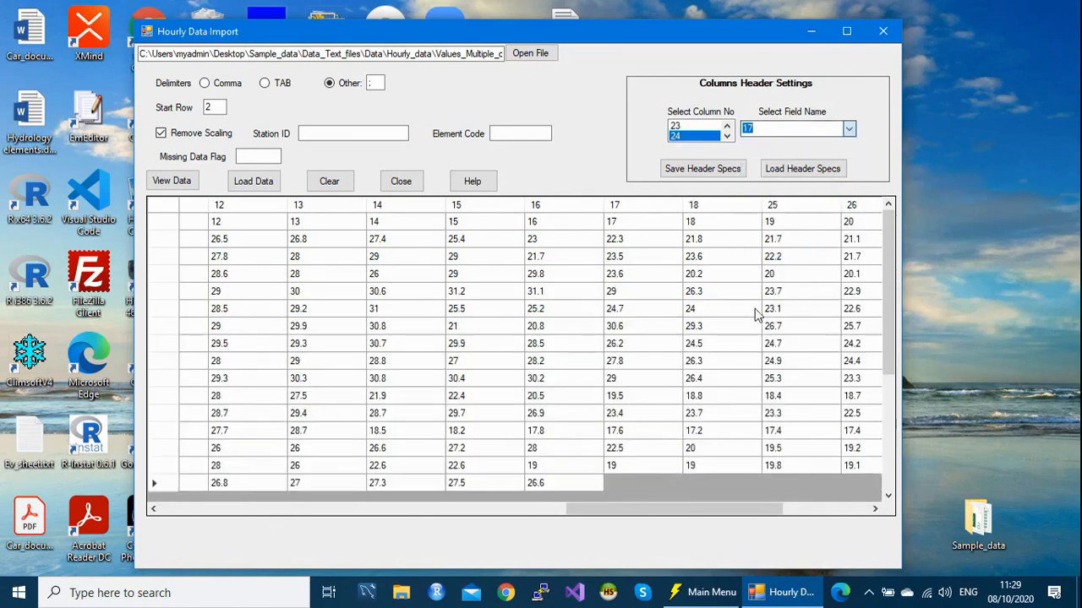
Assign the field name 19 to column 25 and 20 to column 26.
left_click_drag(618, 511, 699, 496)
left_click(727, 137)
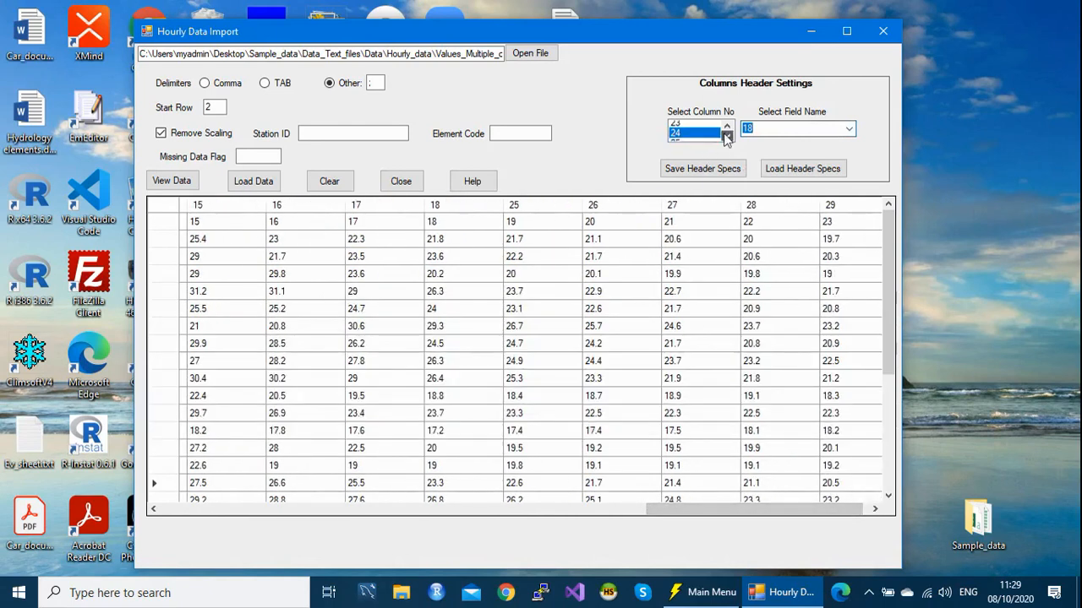
left_click(703, 136)
left_click(848, 129)
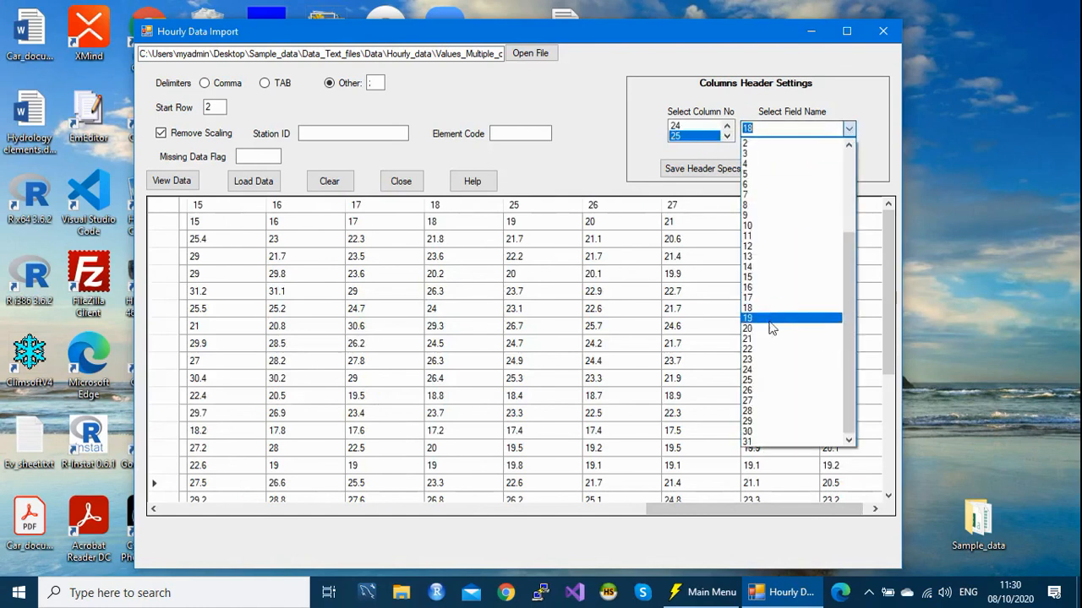
left_click(774, 318)
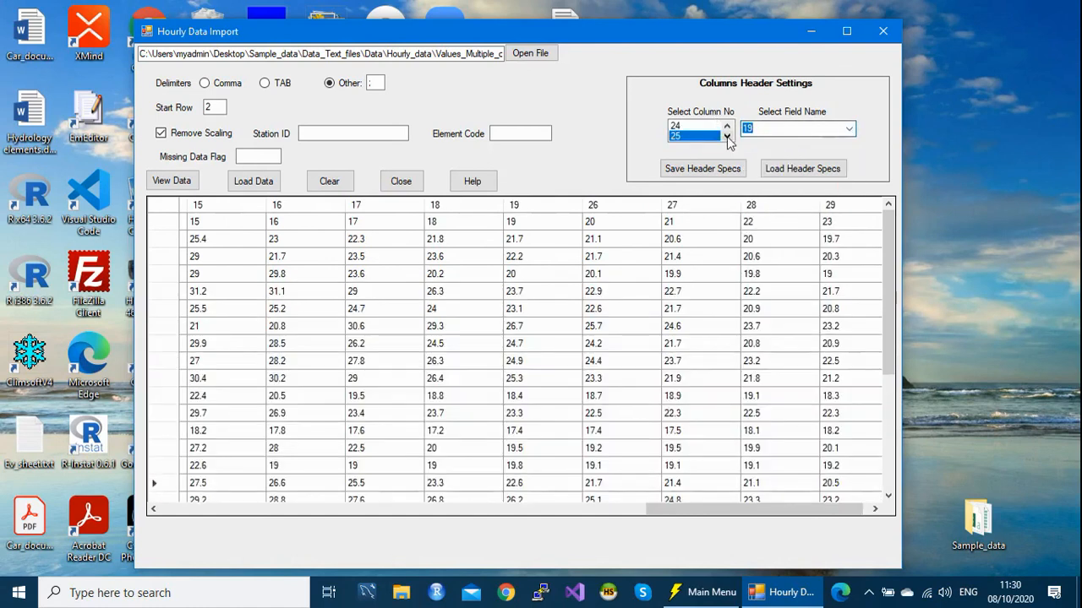
left_click(727, 137)
left_click(698, 136)
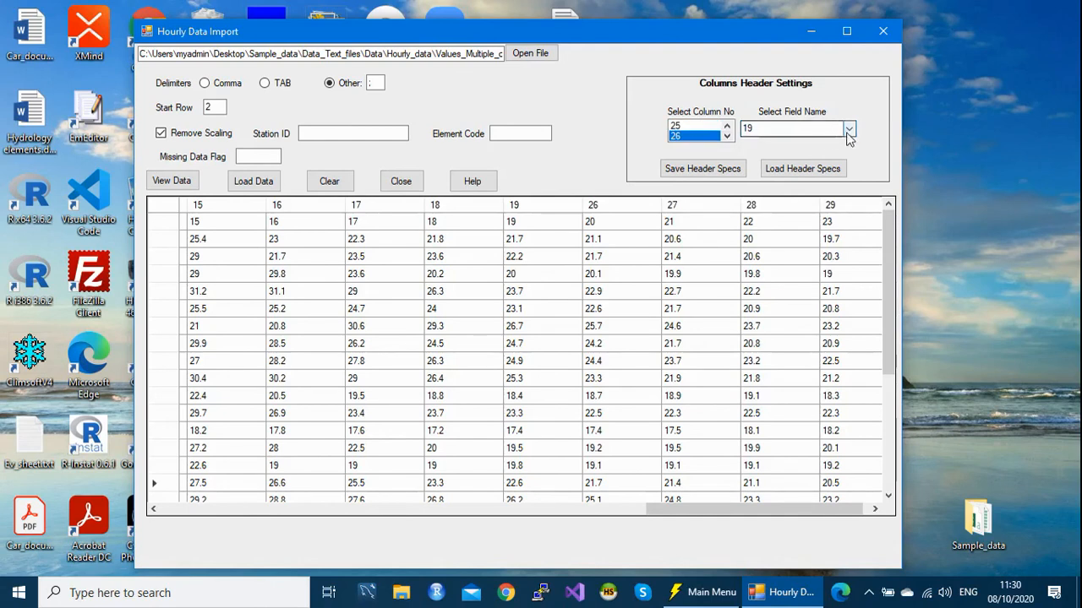
left_click(849, 129)
left_click(754, 334)
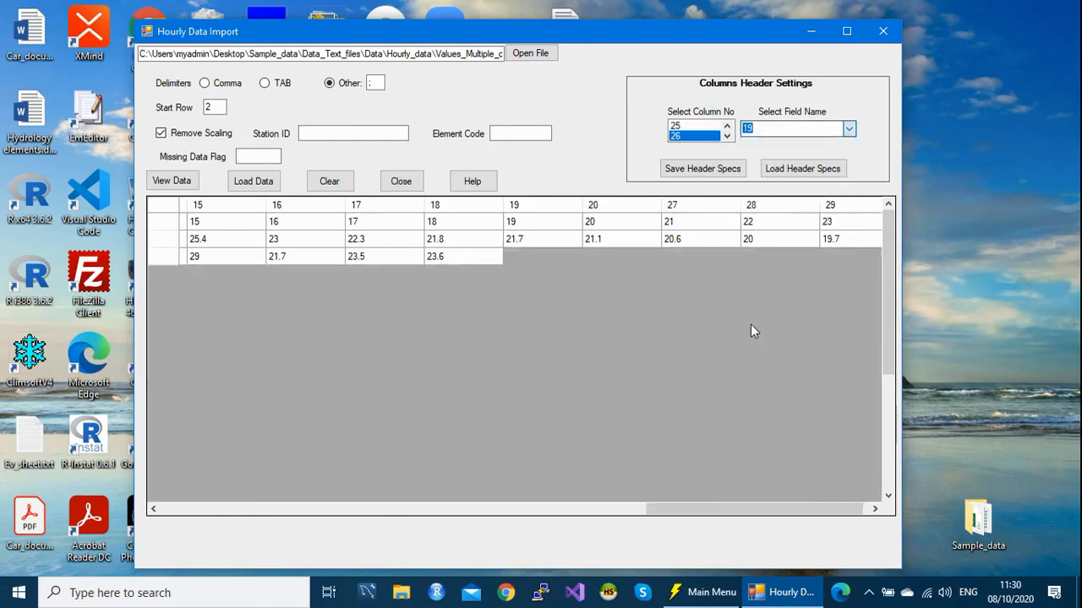
Assign the field name 21 to column 27 and 22 to column 28.
left_click(727, 136)
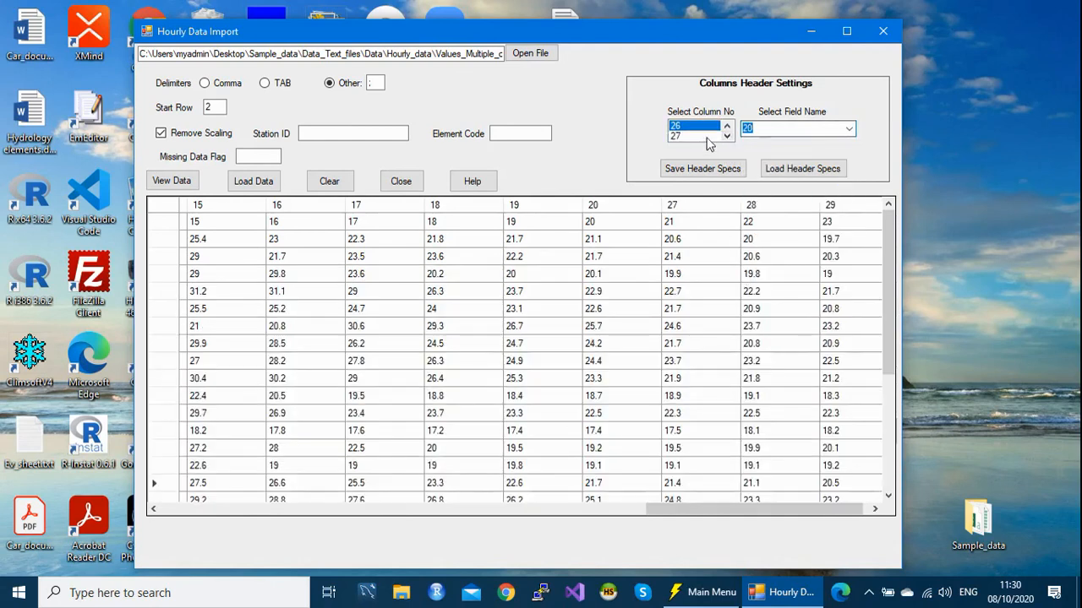
left_click(706, 137)
left_click(850, 129)
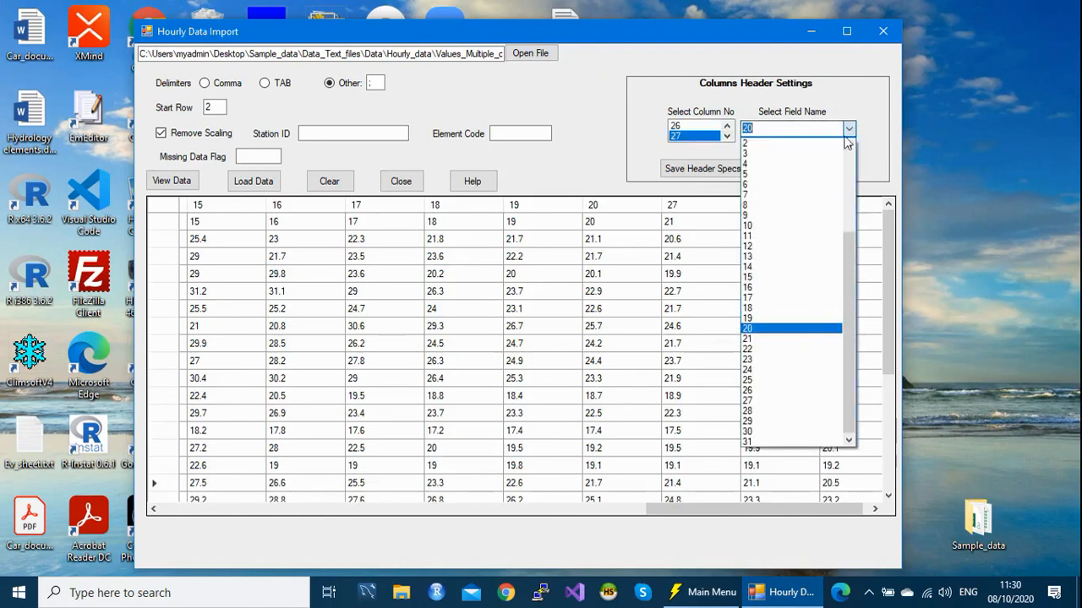
left_click(748, 338)
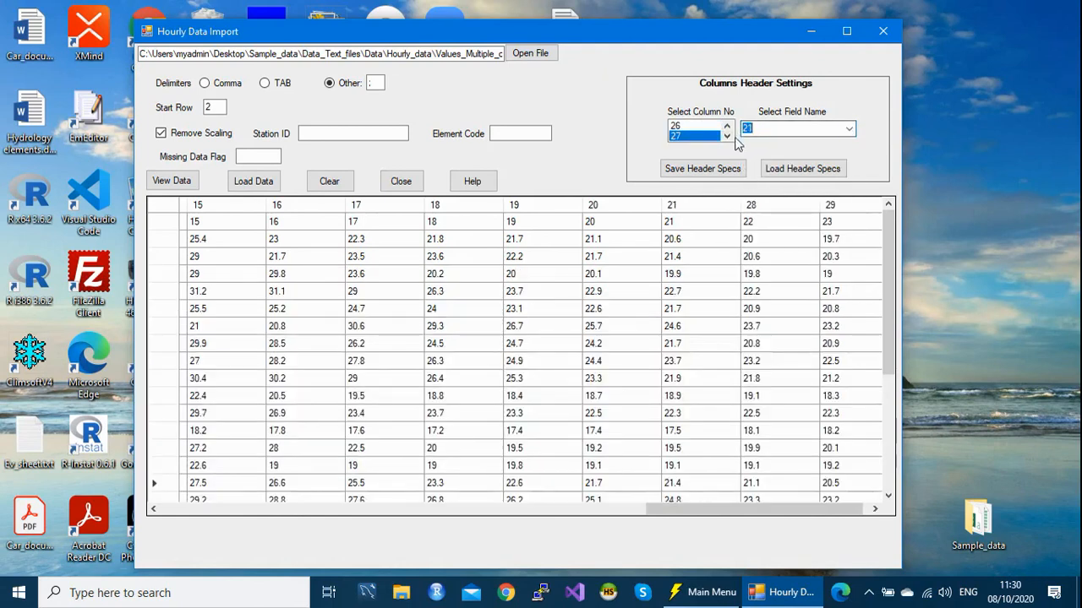
left_click(727, 137)
left_click(703, 135)
left_click(847, 131)
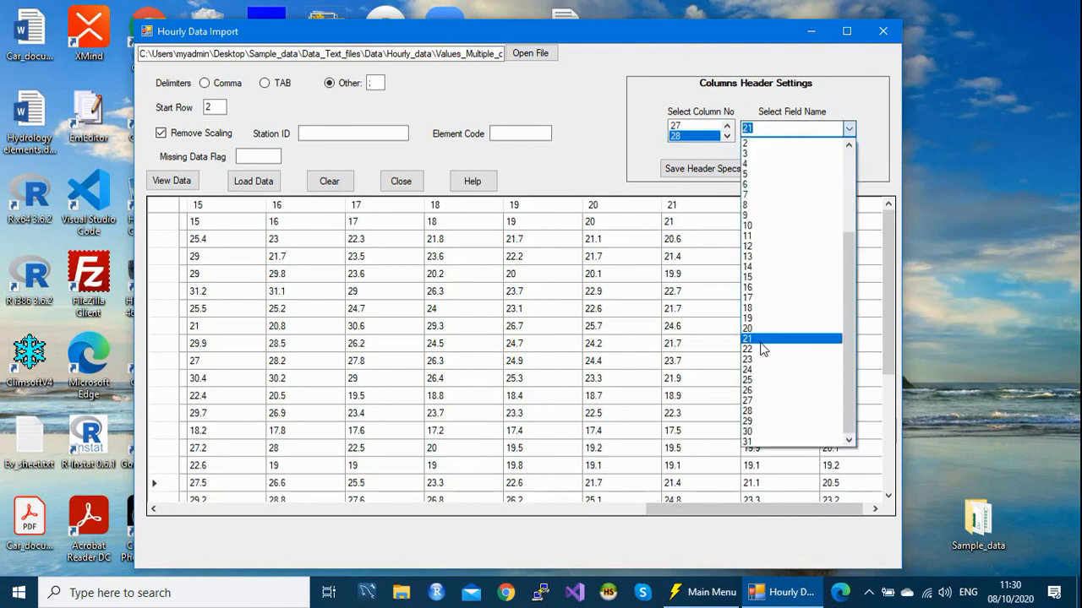
left_click(760, 352)
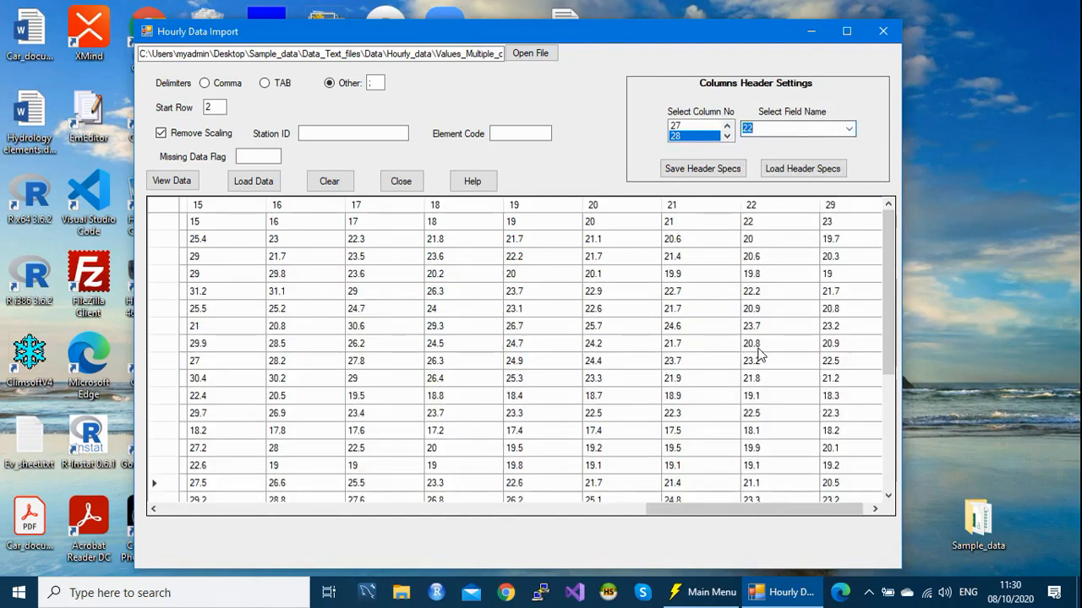
Assign the field name 23 to column 29, the last hourly column.
left_click(726, 136)
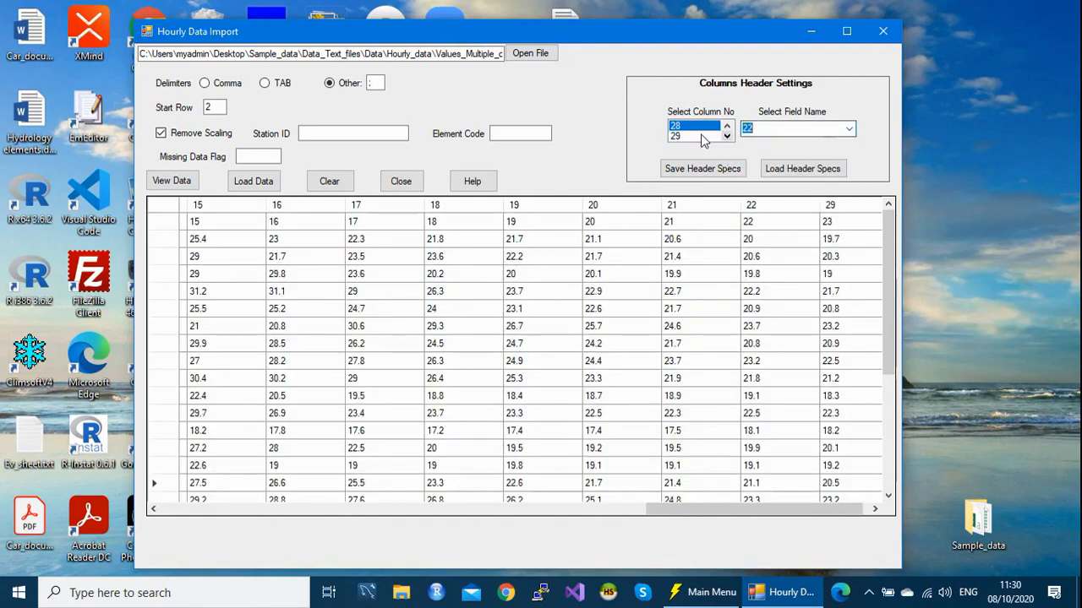
left_click(699, 136)
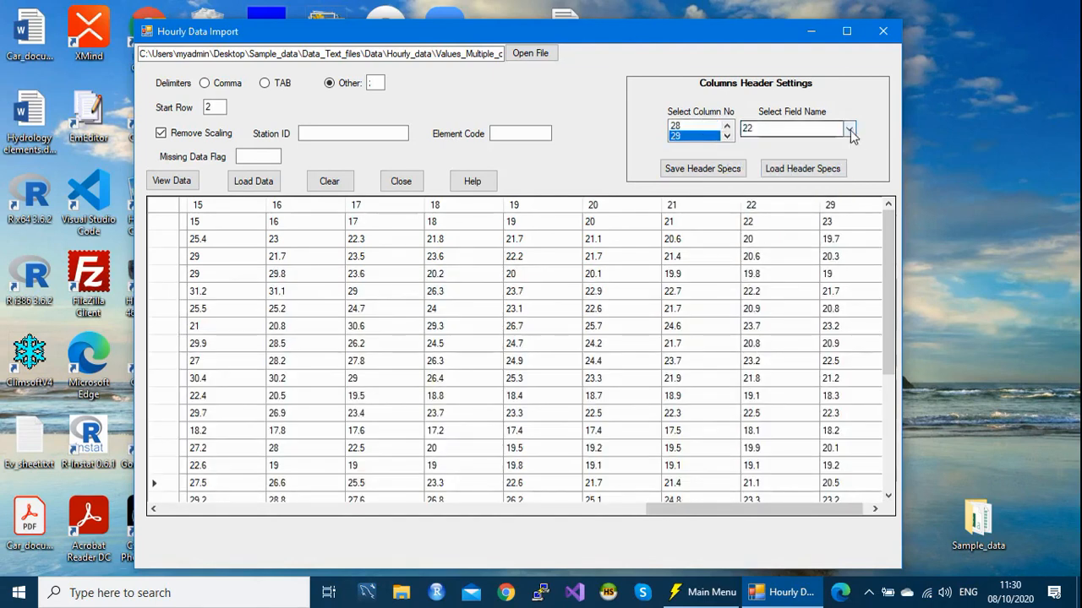
left_click(849, 129)
left_click(754, 360)
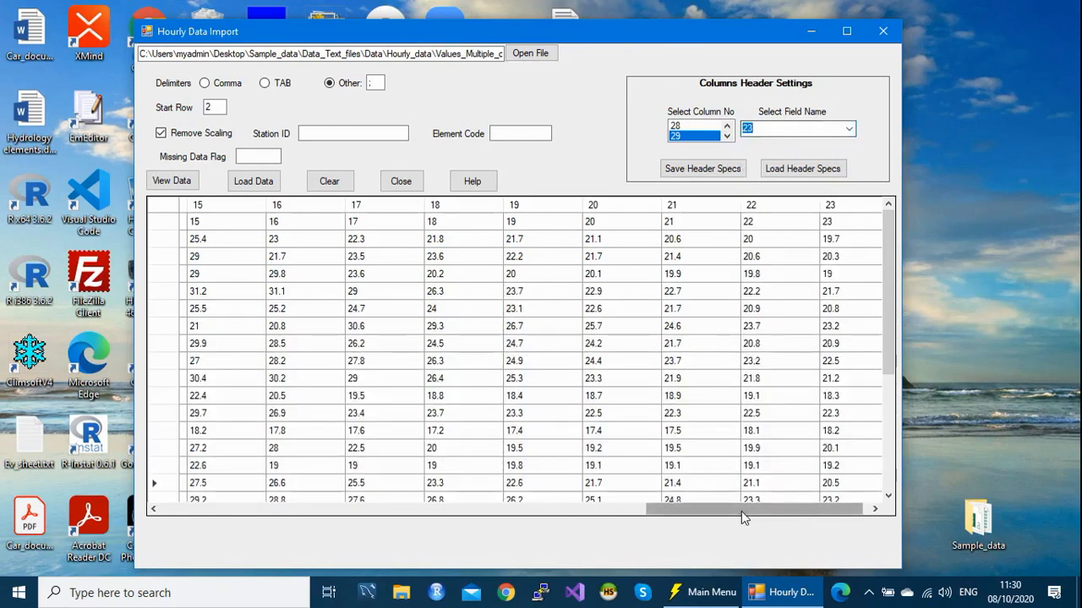
Check the assigned hour headers from 0 through 23 against the hours in the file's own header row.
left_click_drag(741, 512, 741, 511)
left_click_drag(519, 517, 337, 517)
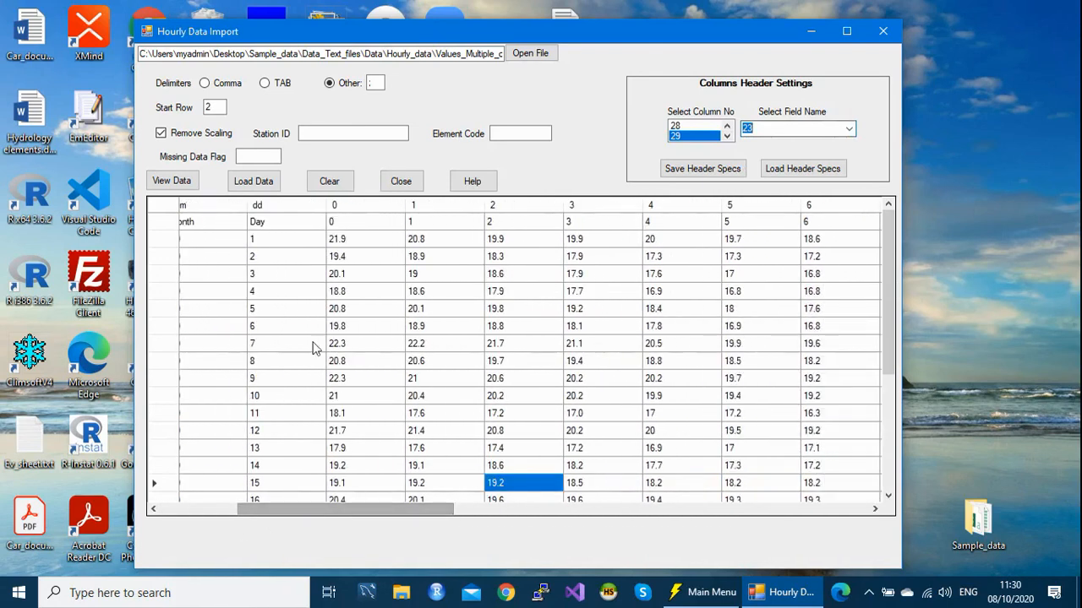
left_click(359, 239)
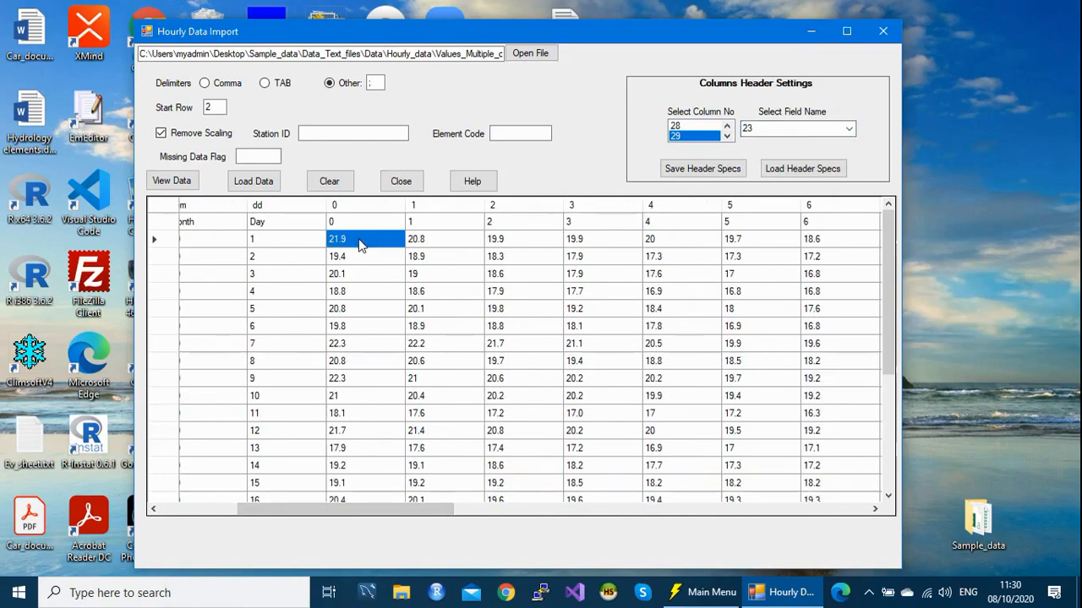
key("Right")
key("Right")
key("Right")
key("Right")
key("Right")
key("Right")
key("Right")
key("Right")
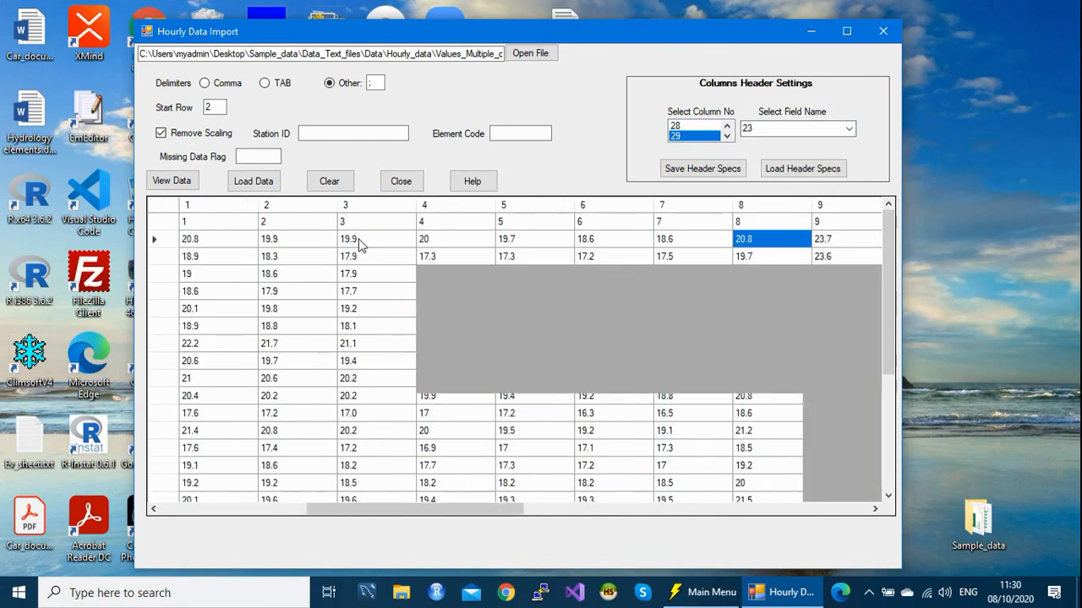
key("Right")
key("Right")
key("Right")
key("Right")
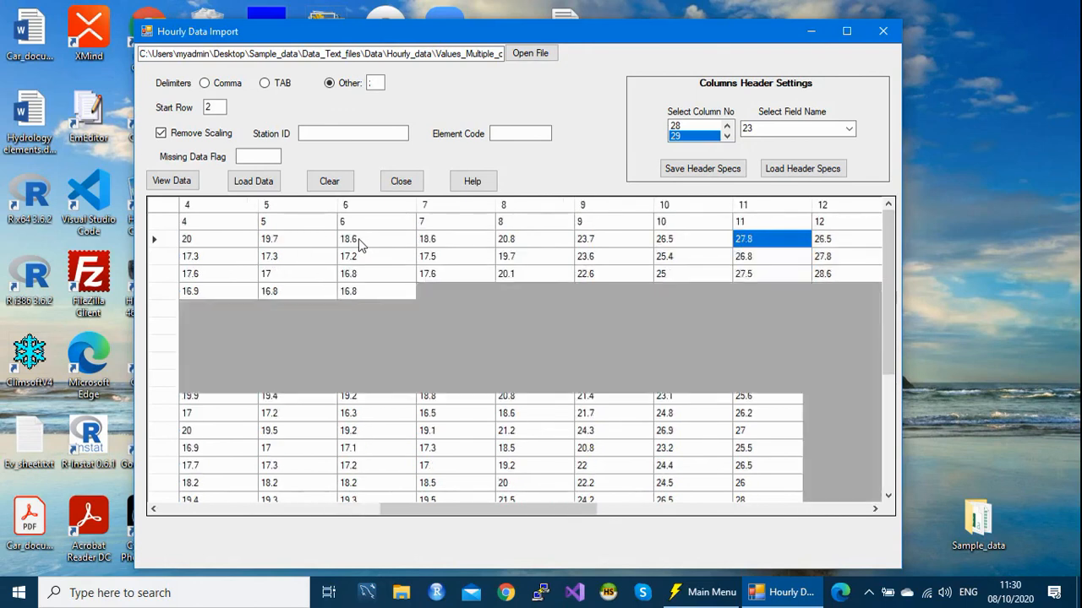
key("Right")
key("Right")
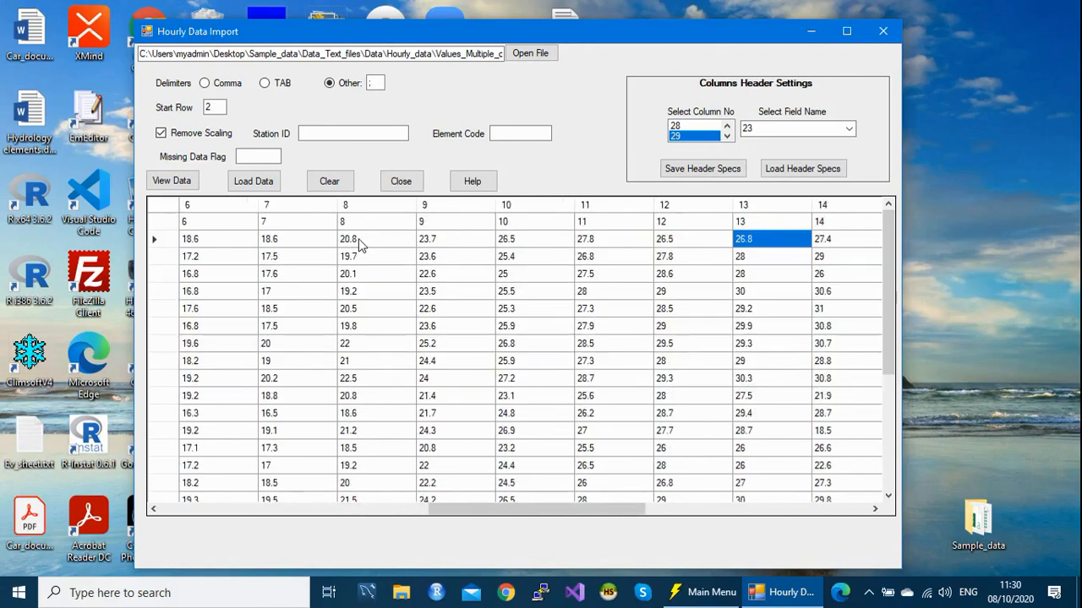
key("Right")
key("Right")
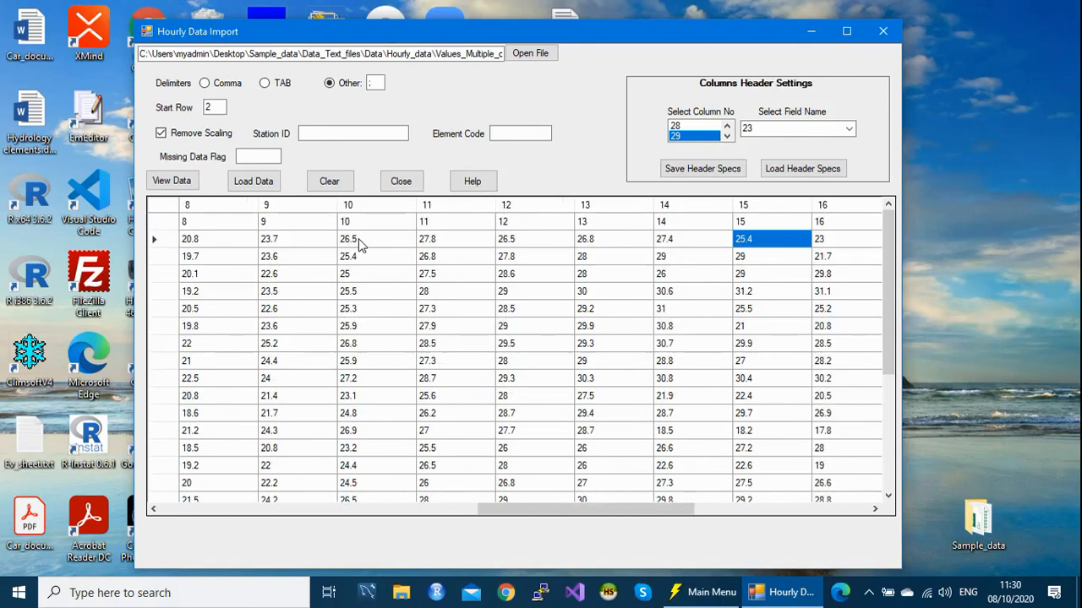
key("Right")
key("Right")
key("Right")
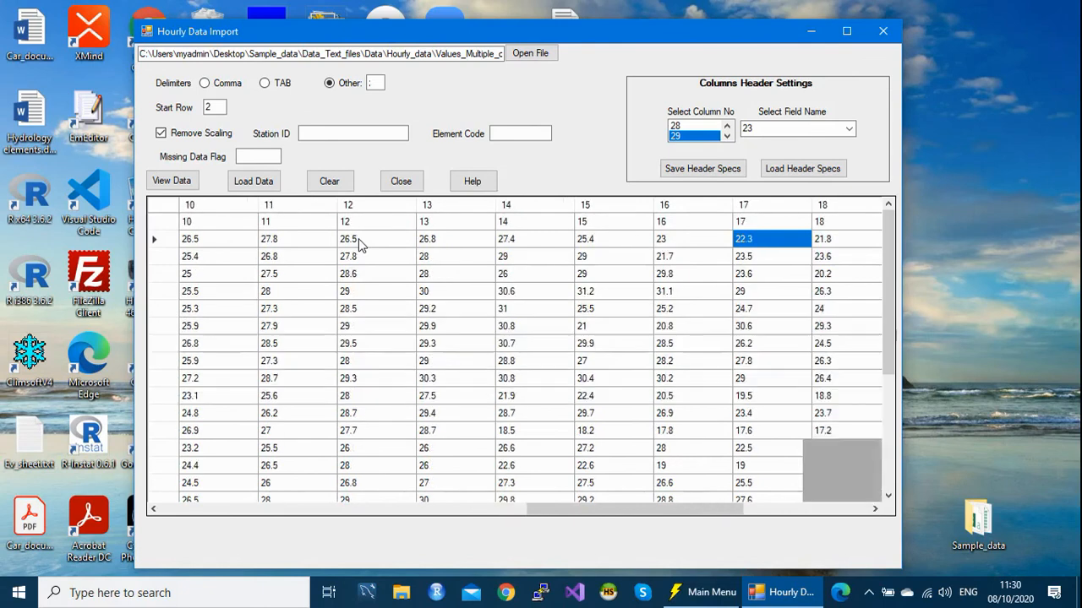
key("Right")
key("Right")
key("Right")
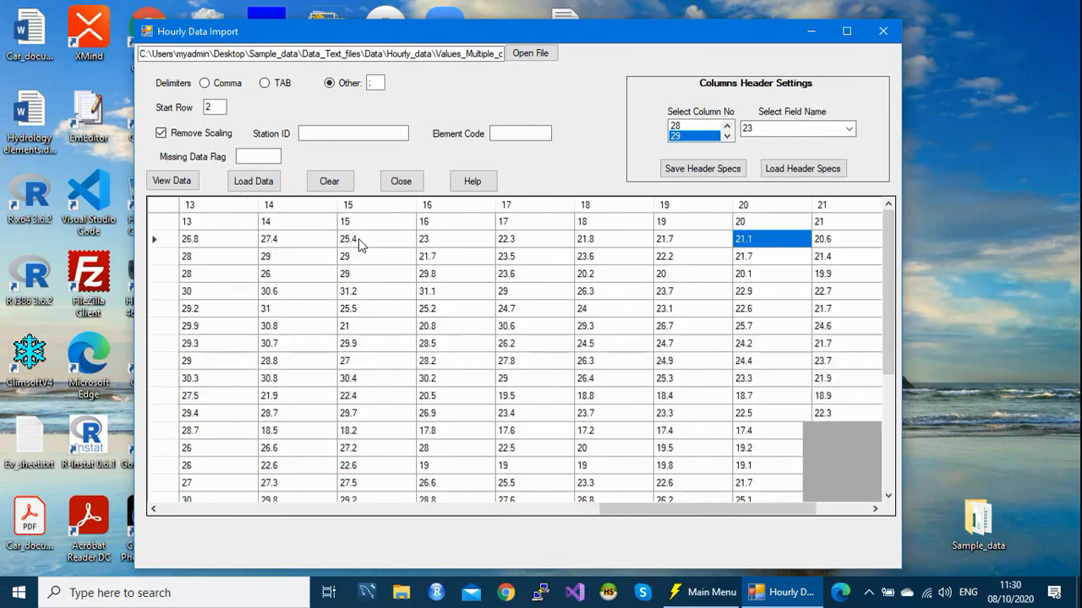
key("Right")
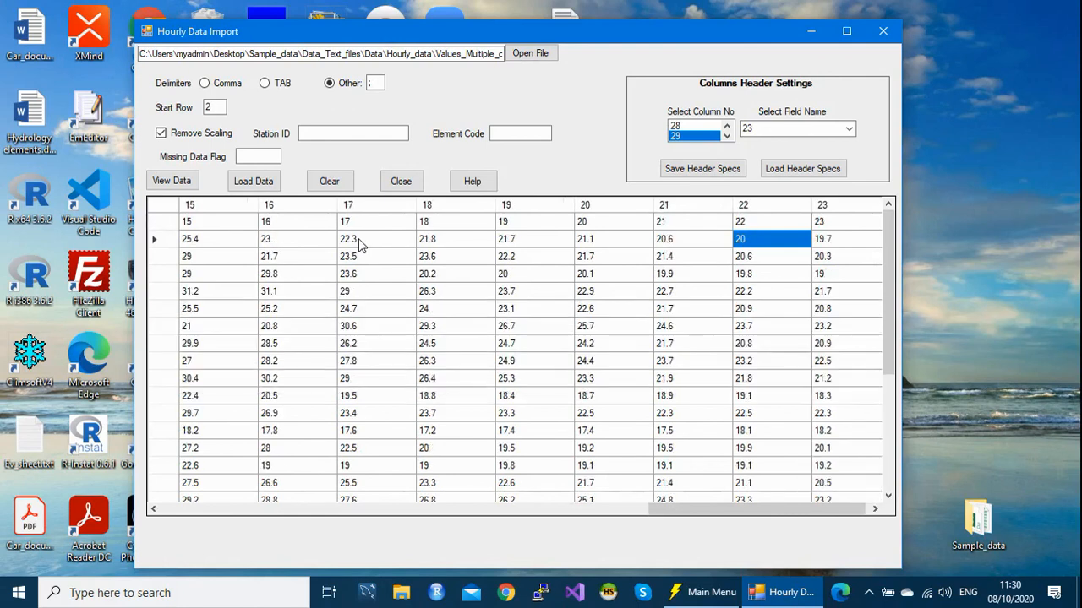
key("Right")
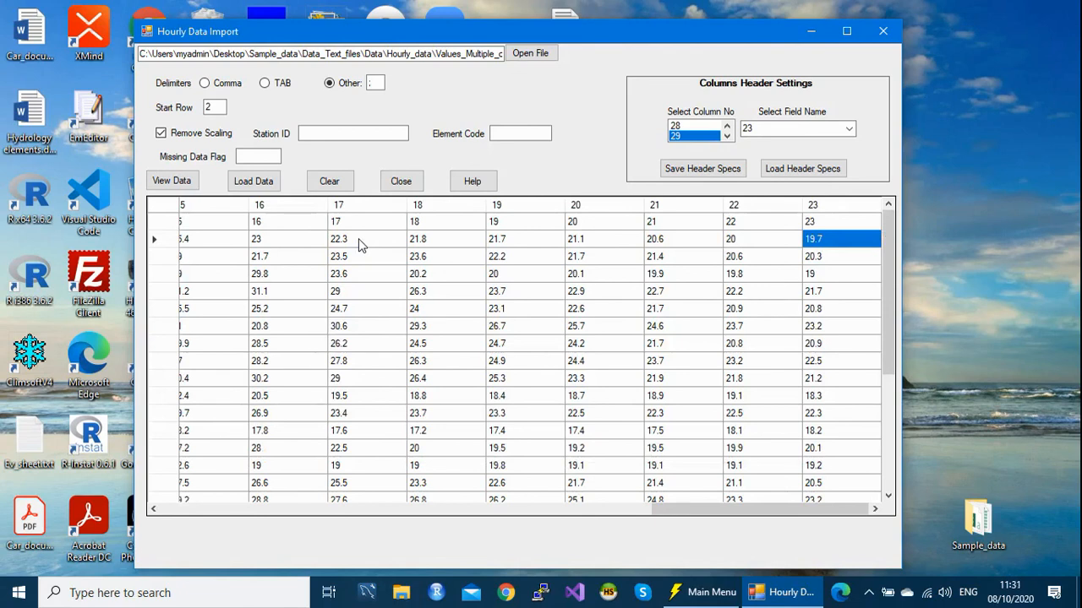
Save the column header specifications as the schema file Hrly_data_transp_header in the Values_Multiple_columns folder.
left_click(702, 169)
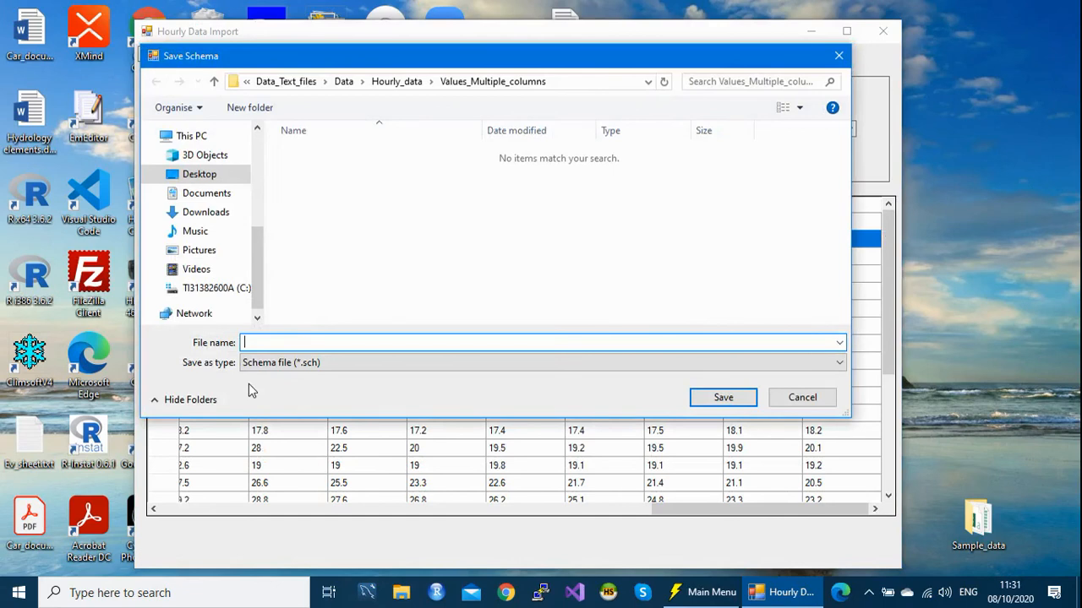
type("hR")
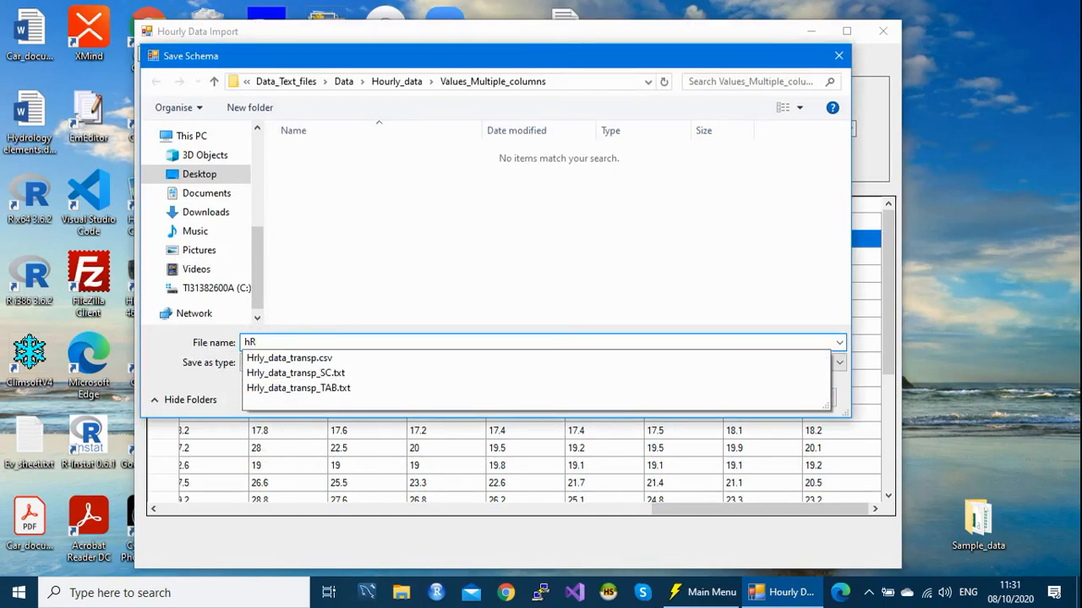
left_click(285, 360)
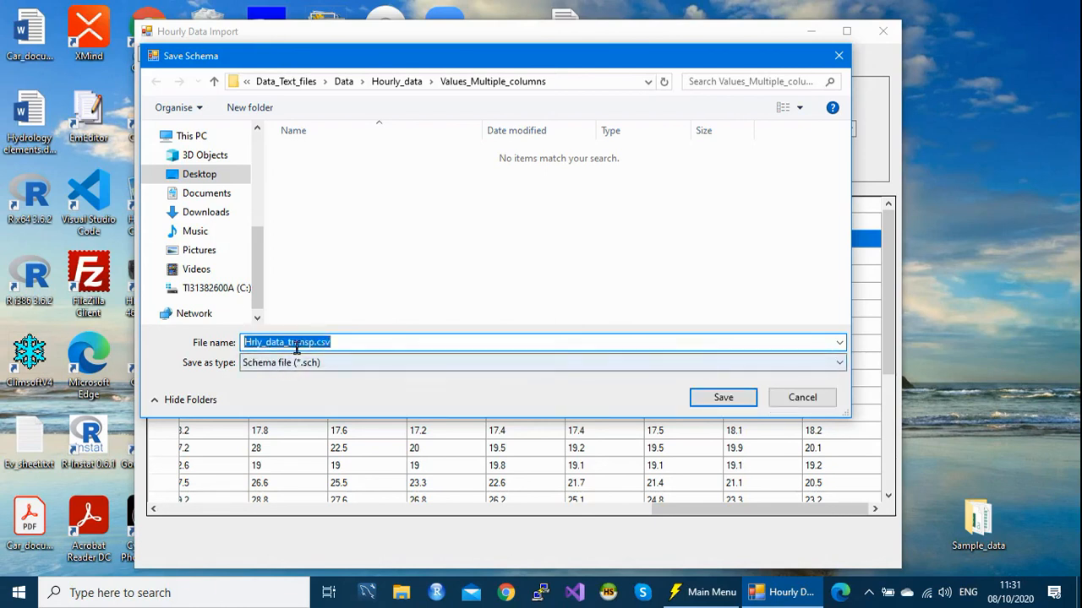
left_click(312, 342)
left_click_drag(314, 342, 340, 343)
type("_HEAD")
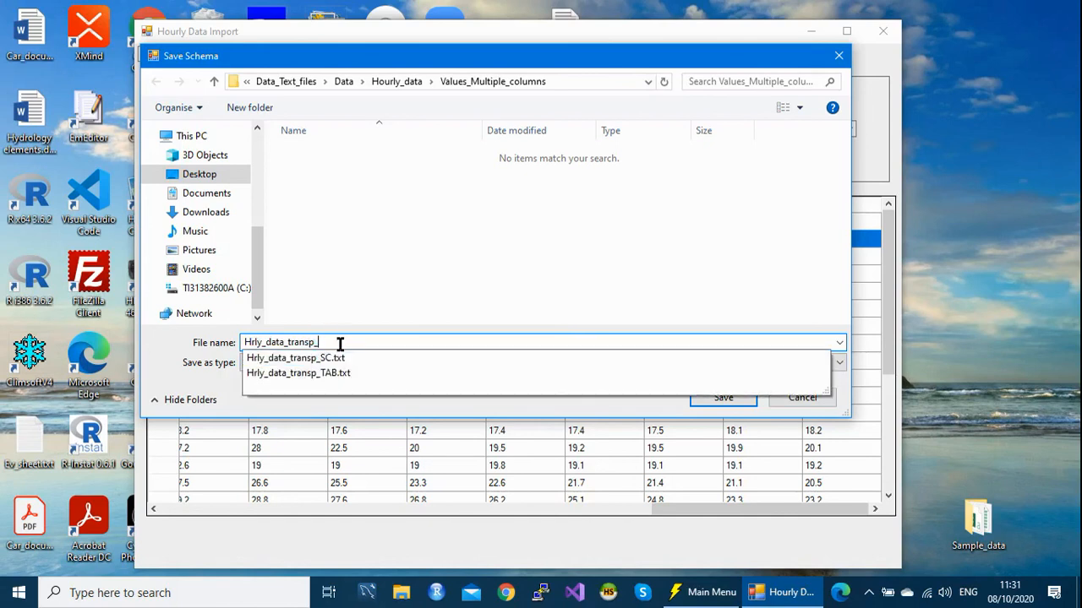
key("BackSpace")
key("BackSpace")
key("BackSpace")
key("BackSpace")
type("header")
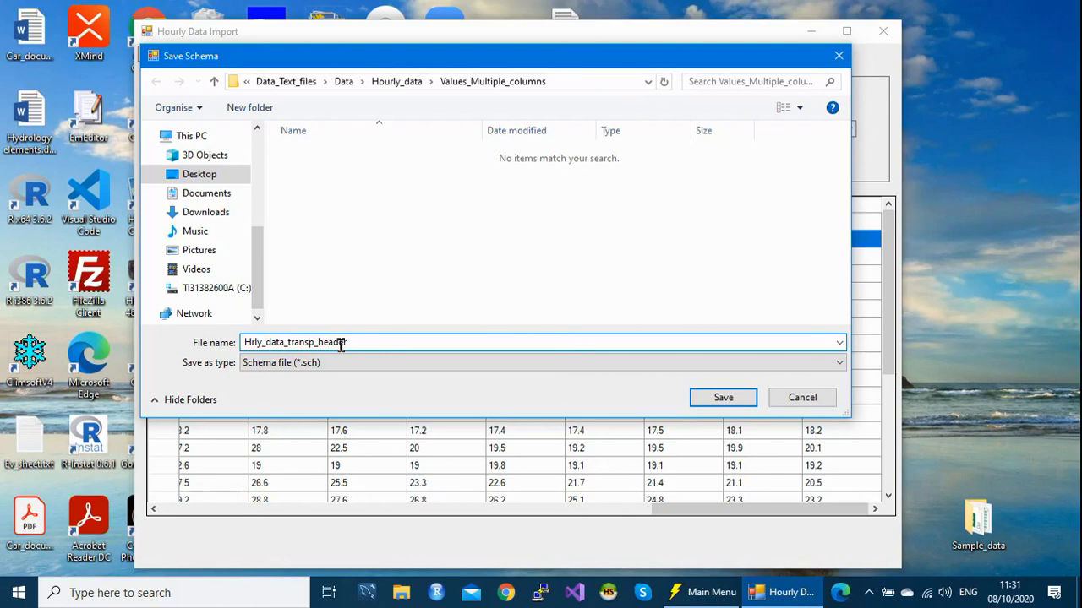
left_click(724, 398)
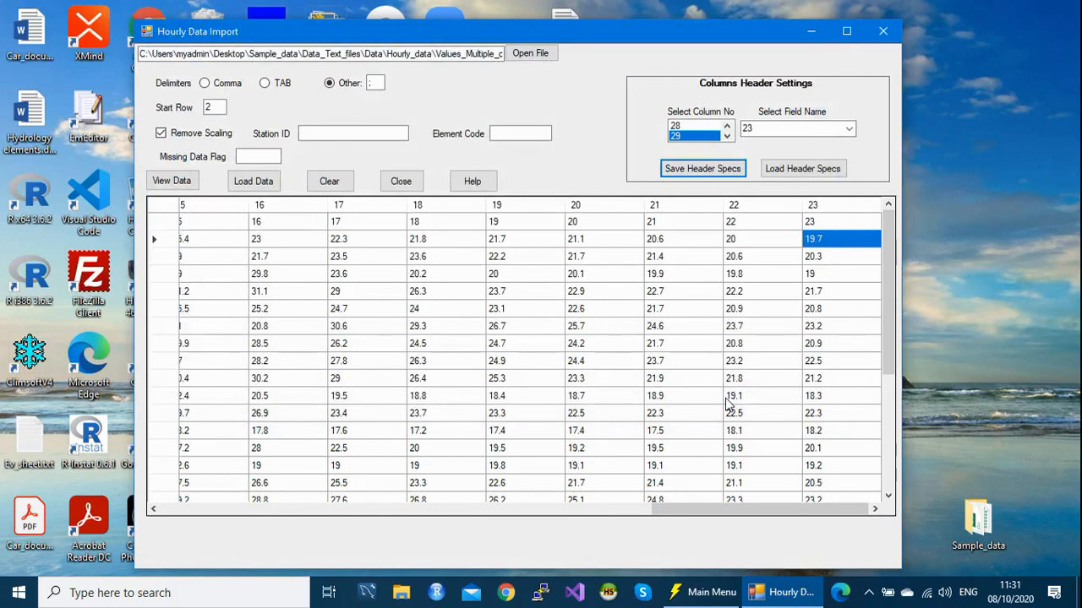
Close the hourly import form and Database Utilities, and start a fresh hourly text file import through Data Transfer.
left_click_drag(714, 509, 910, 380)
left_click_drag(887, 323, 918, 257)
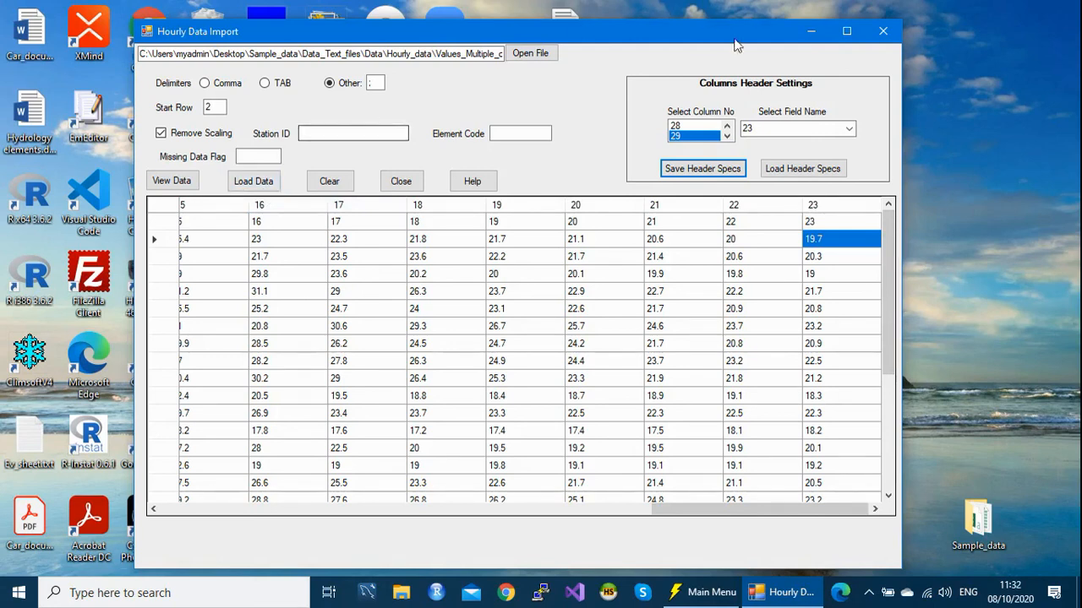
left_click(883, 32)
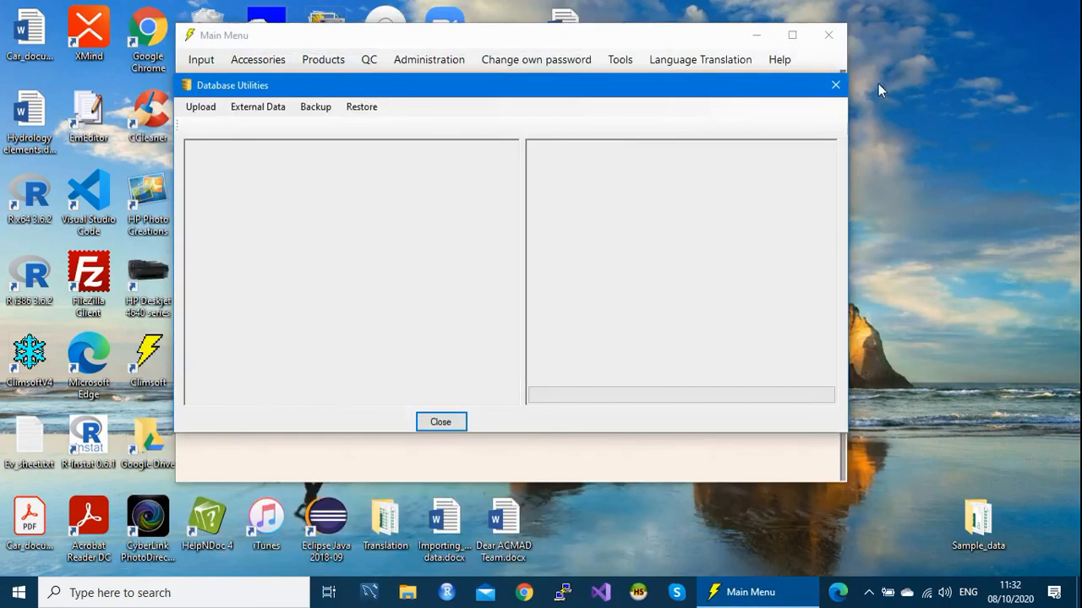
left_click(833, 87)
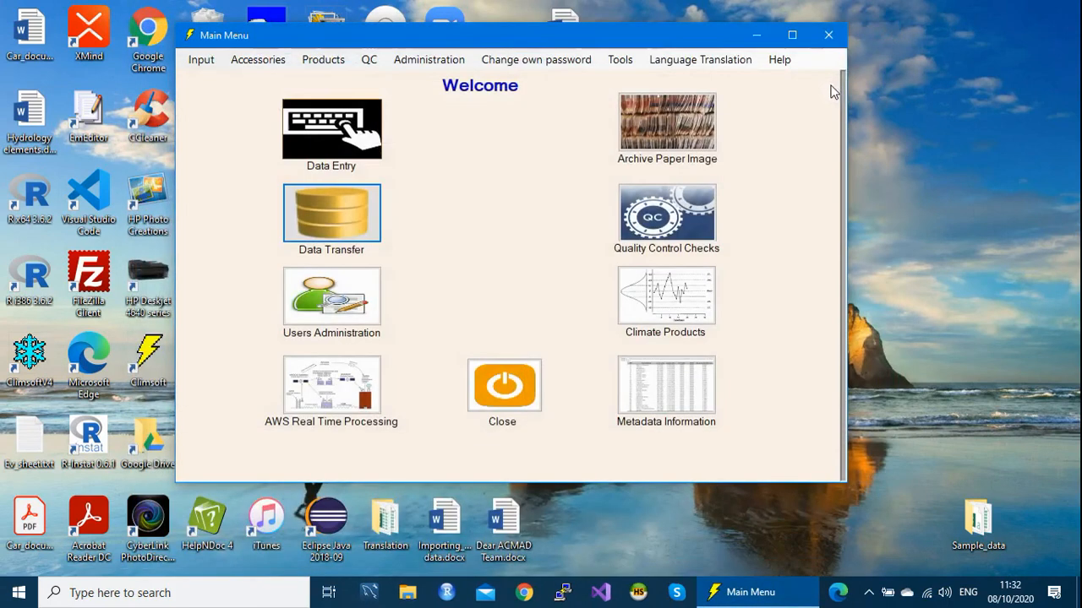
left_click(315, 212)
left_click(258, 107)
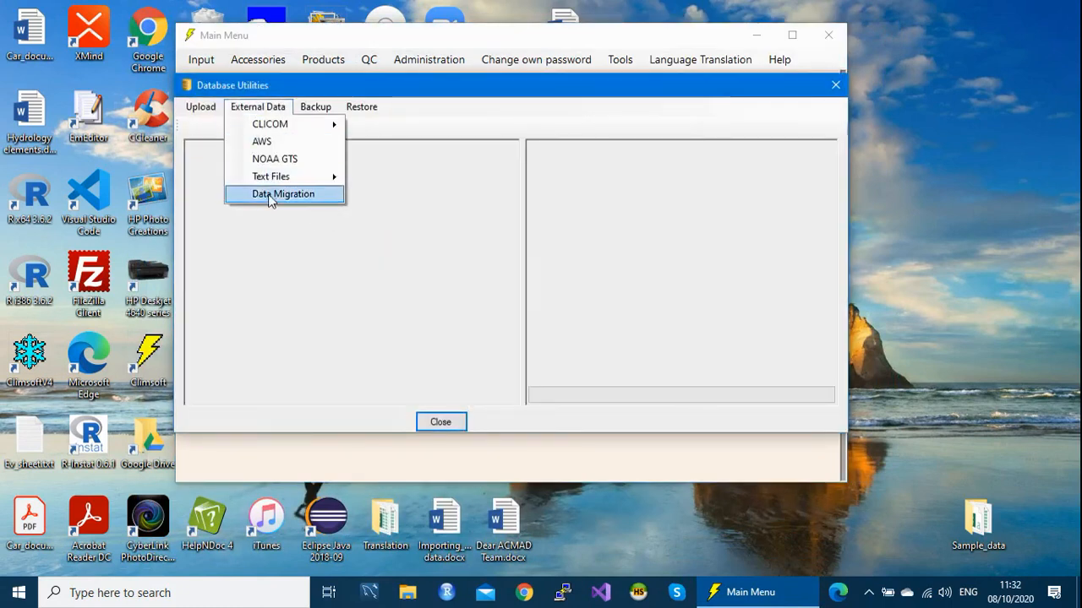
mouse_move(270, 182)
left_click(409, 178)
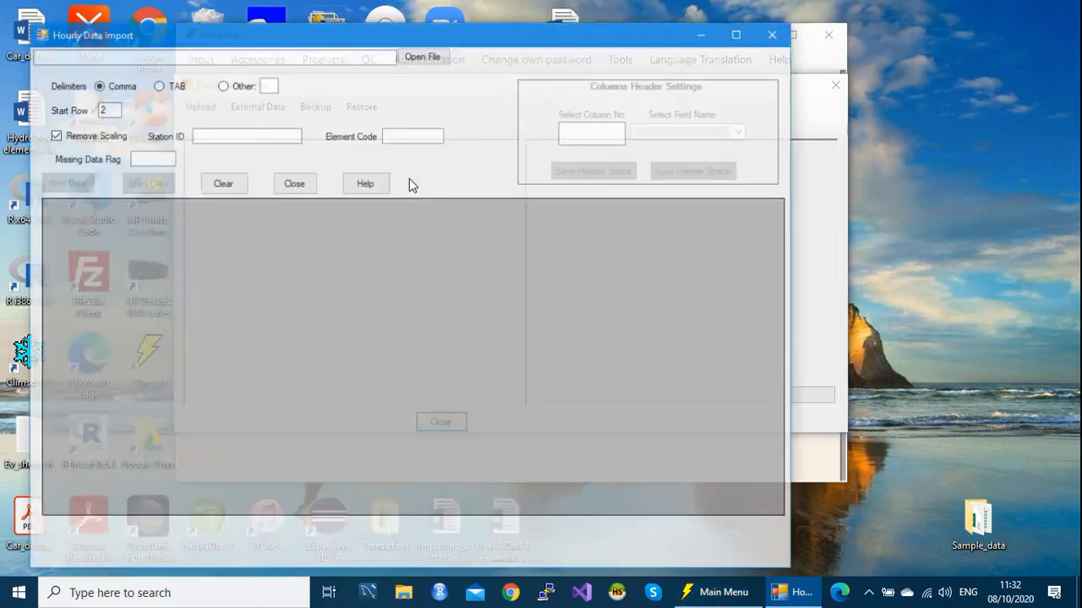
Open Hrly_data_transp.csv for import and display its comma-delimited data in the grid.
left_click(423, 56)
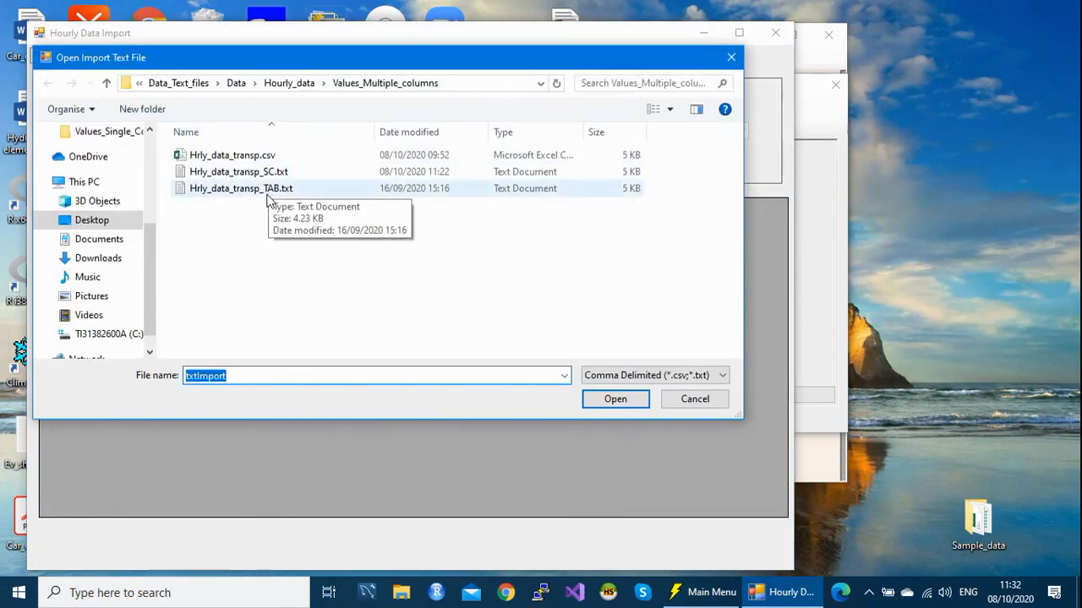
left_click(247, 157)
left_click(616, 401)
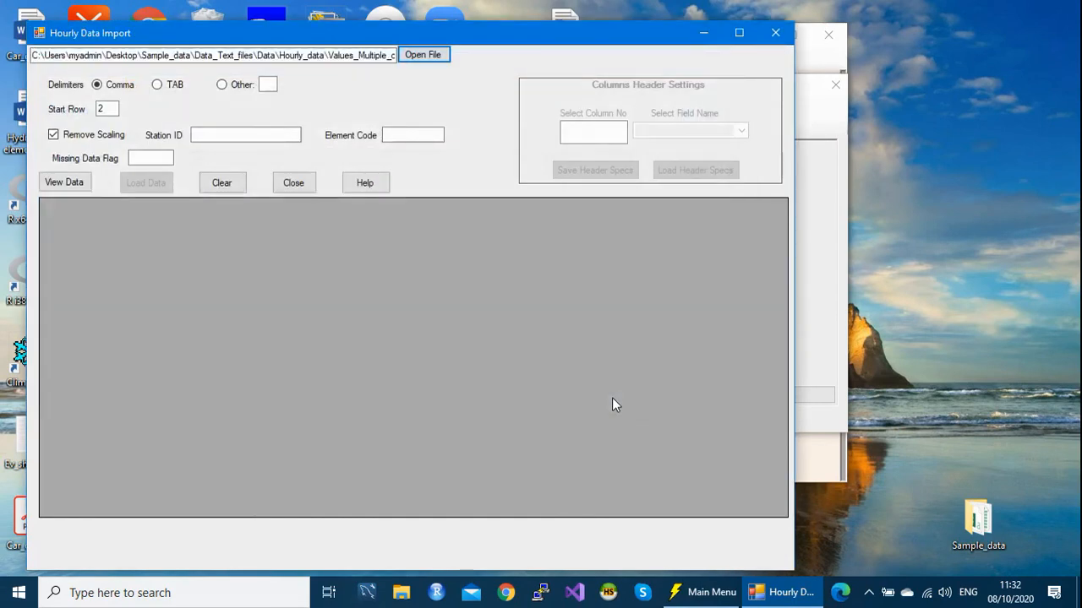
left_click(63, 184)
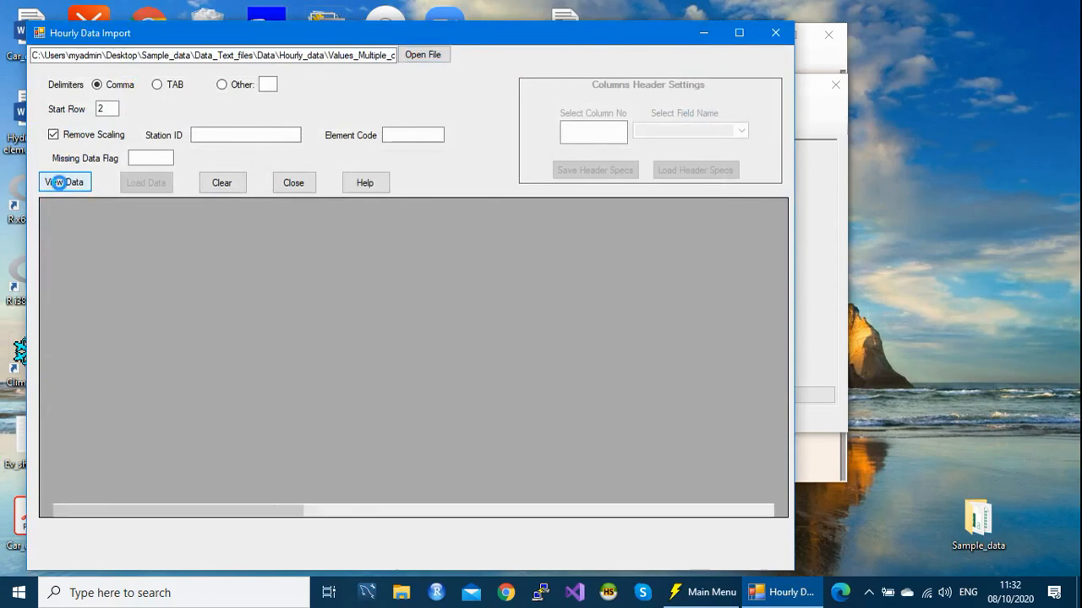
left_click_drag(475, 26, 617, 32)
left_click_drag(237, 505, 100, 553)
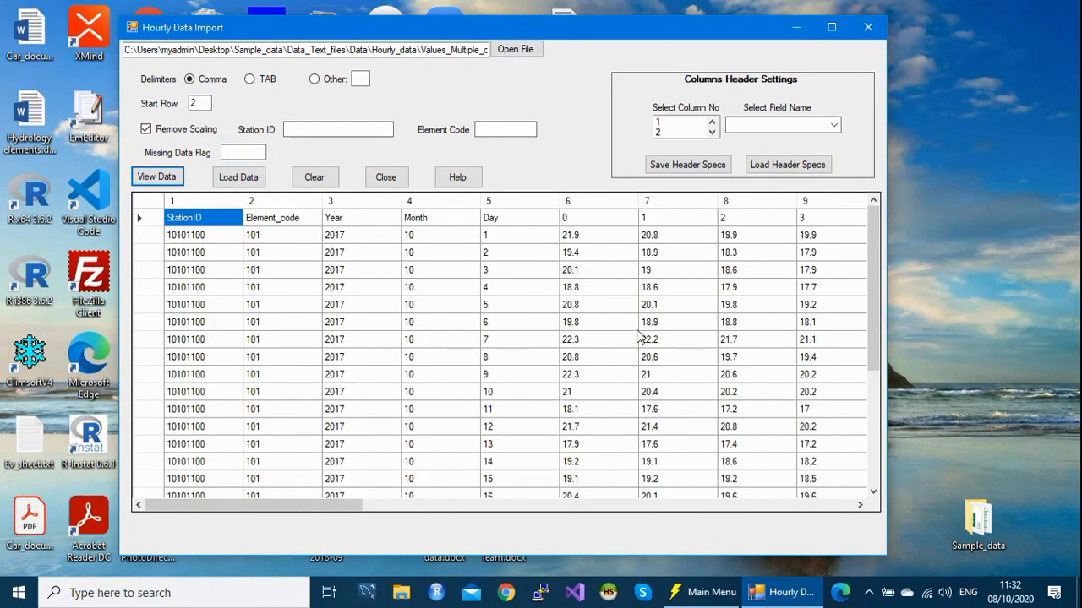
left_click_drag(258, 508, 177, 507)
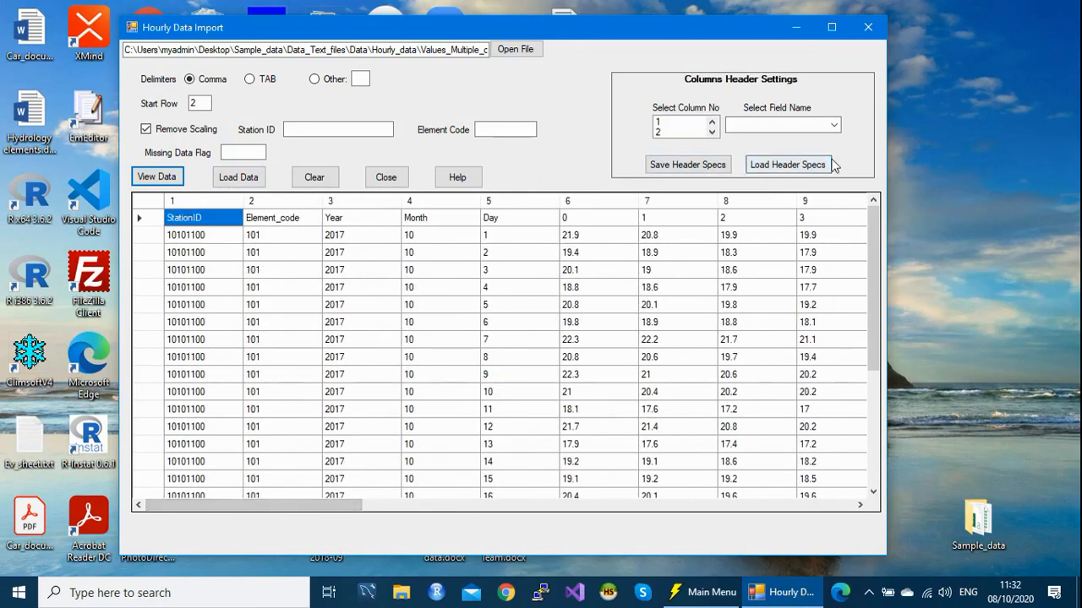
Load the column header specifications from Hrly_data_transp_header.sch and check the assigned headers across all columns through hour 23.
left_click(803, 166)
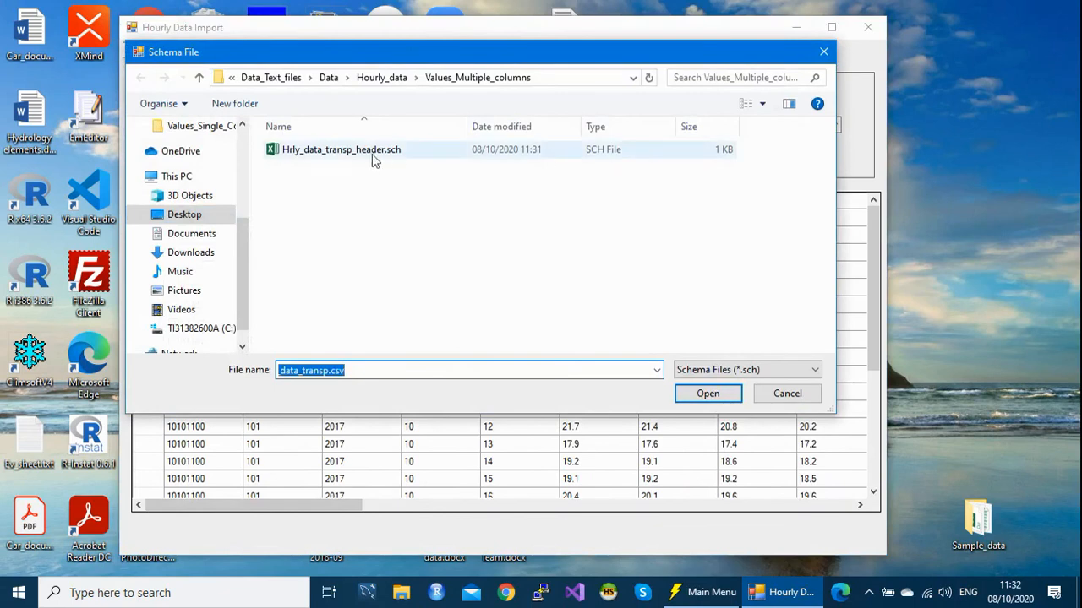
left_click(363, 161)
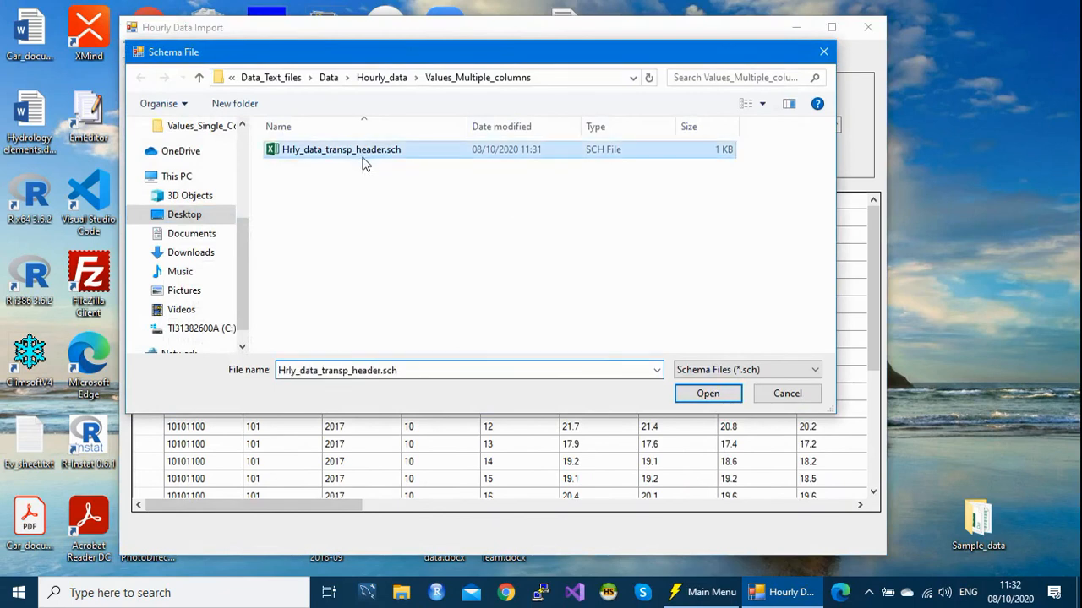
left_click(708, 394)
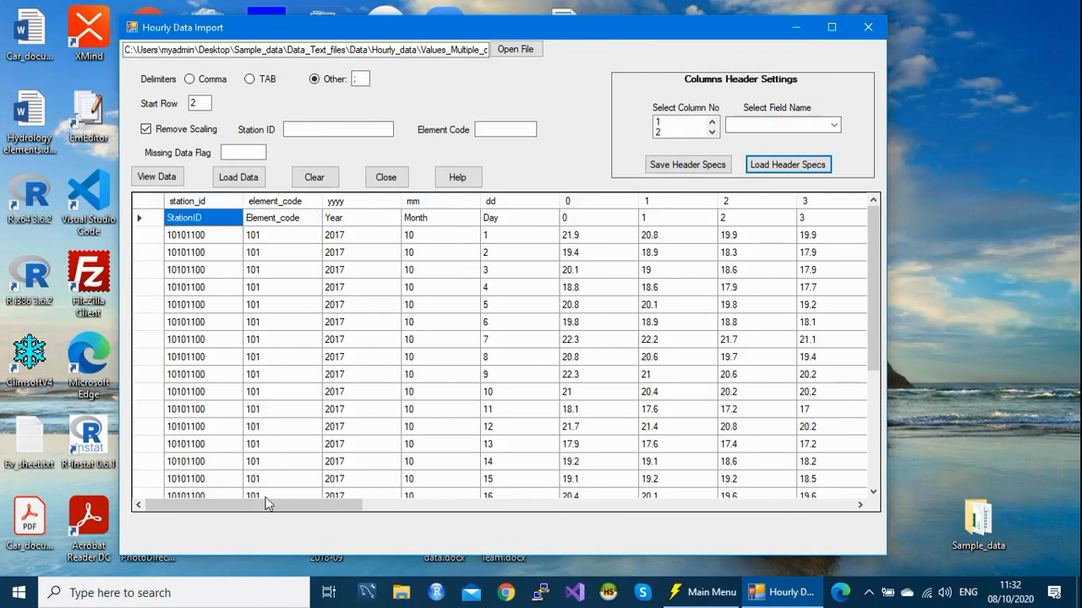
left_click_drag(262, 505, 861, 532)
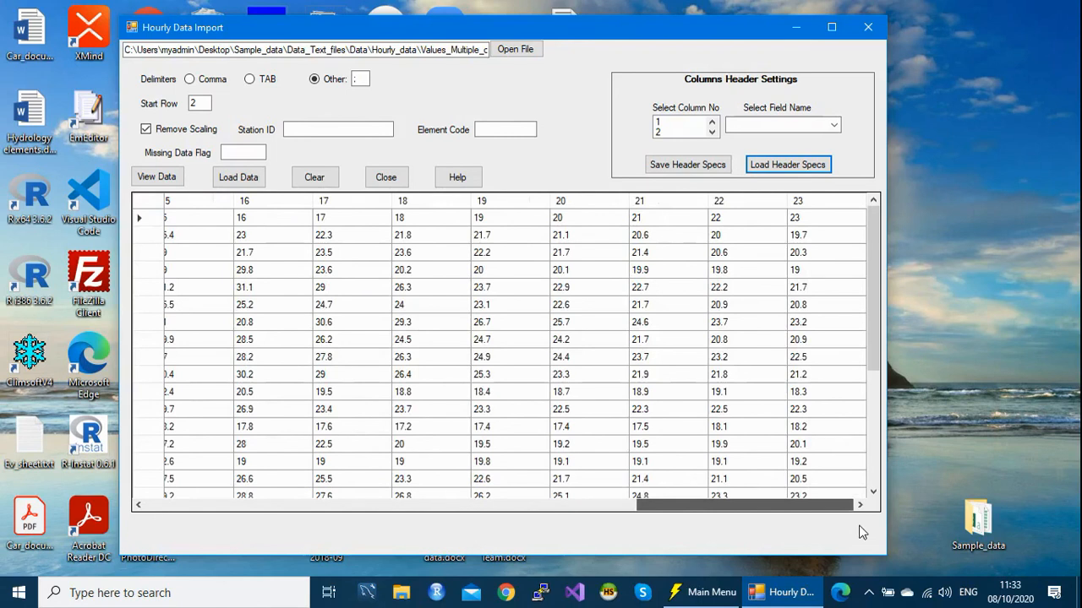
left_click_drag(861, 532, 146, 533)
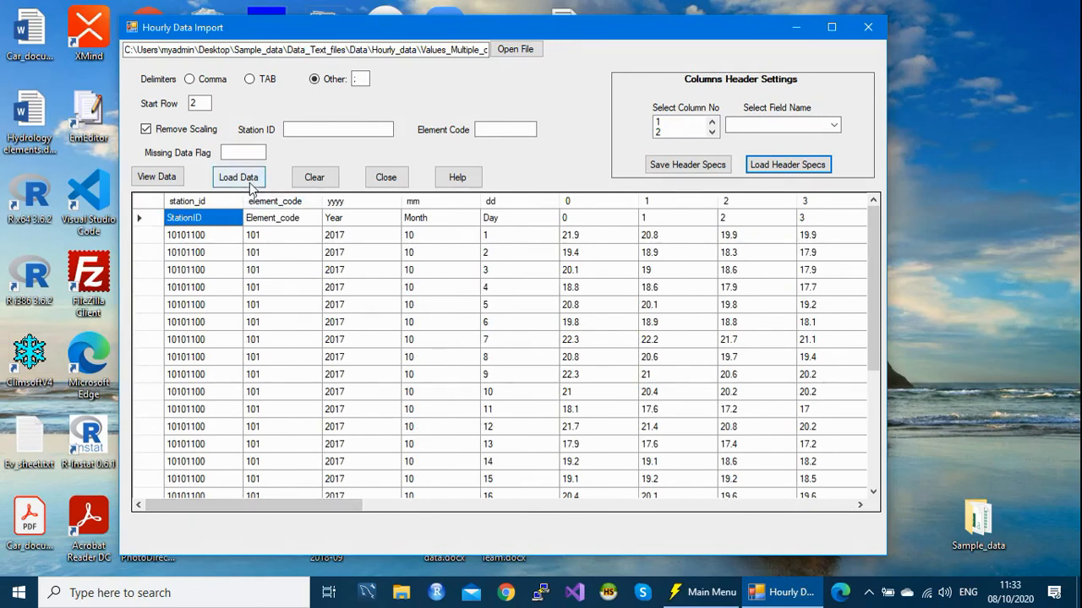
Load the displayed hourly data into the database and review the station and year entries in the last rows.
left_click(246, 184)
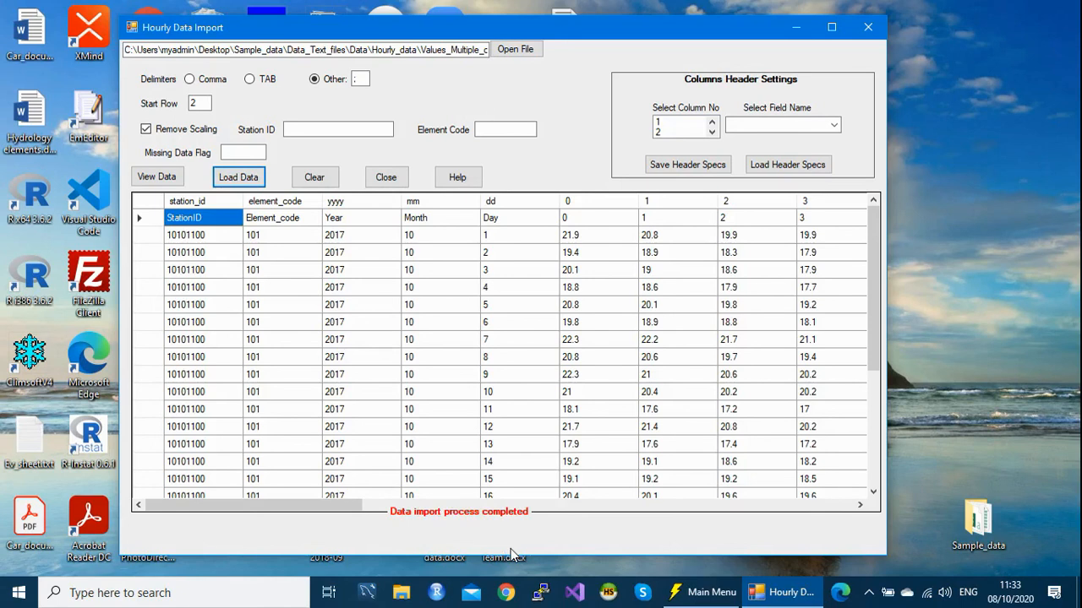
left_click_drag(872, 295, 875, 494)
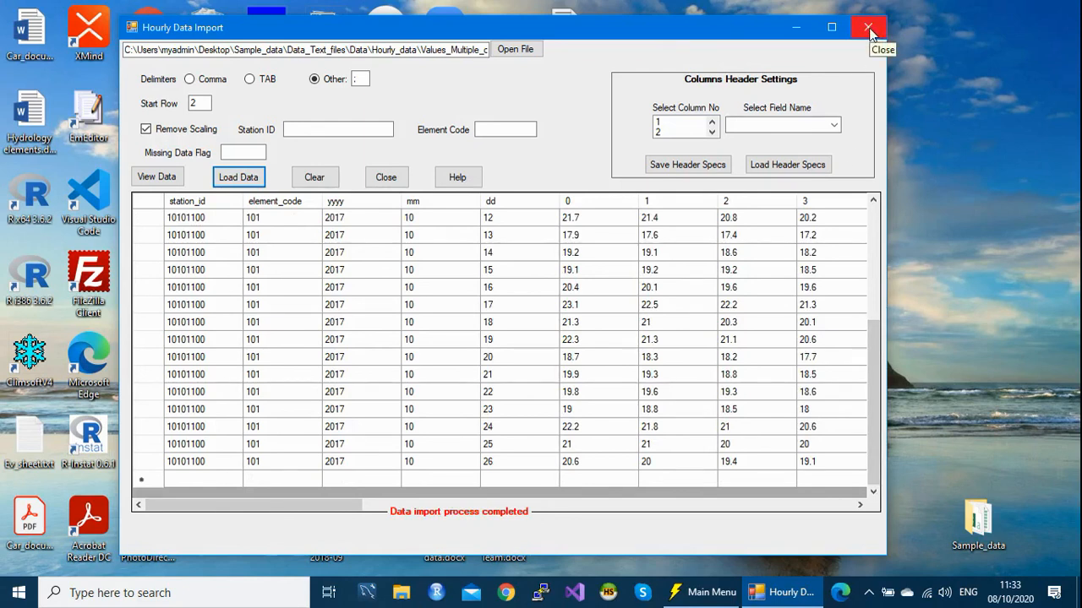
left_click(196, 219)
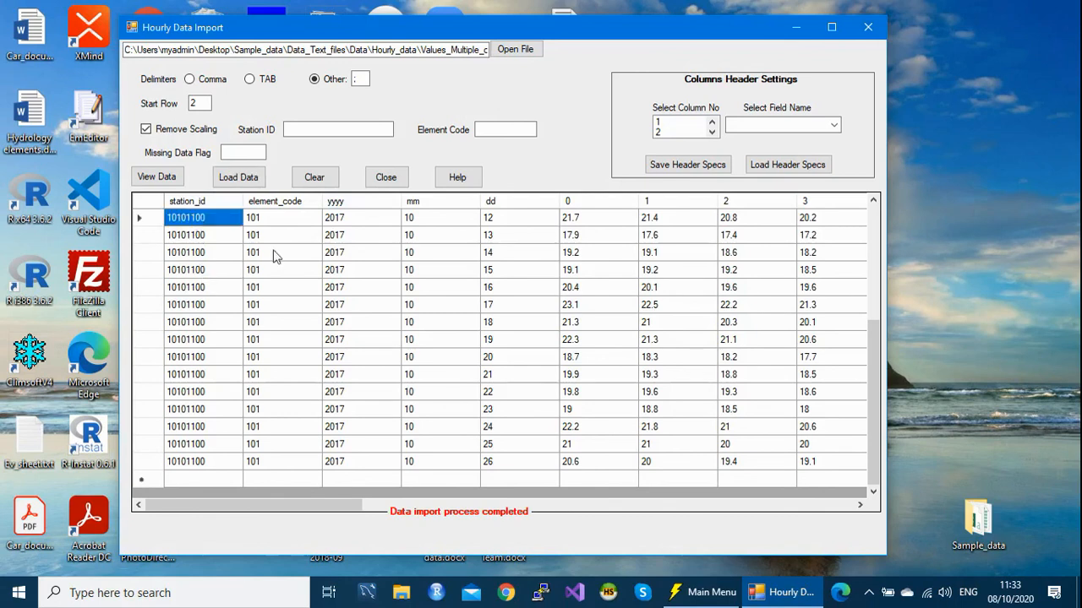
left_click(349, 220)
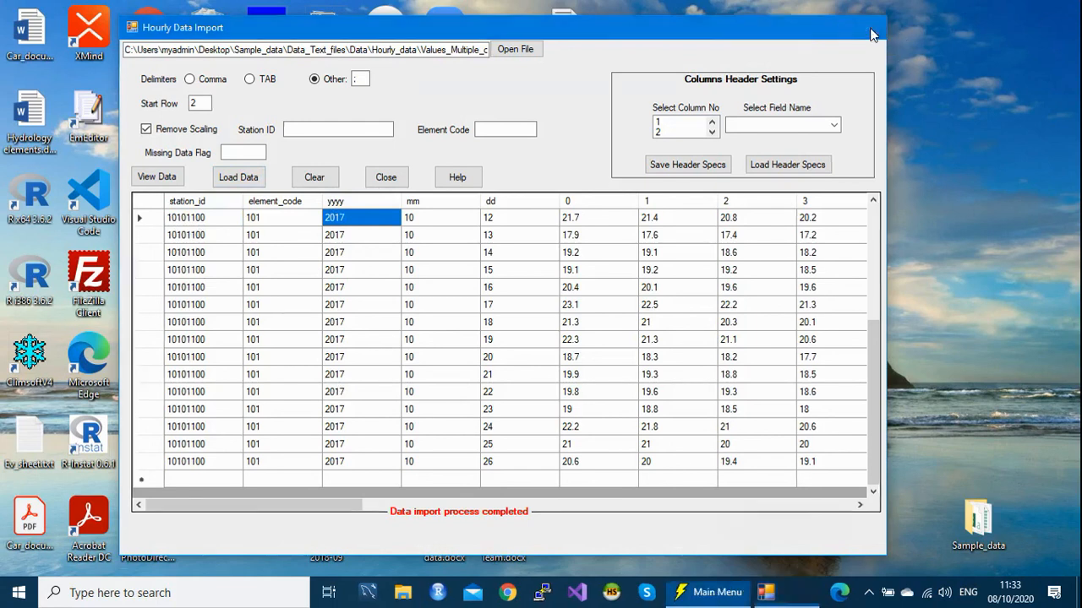
Close the hourly import form and Database Utilities, and open the Update Observations form.
left_click(869, 29)
left_click(836, 86)
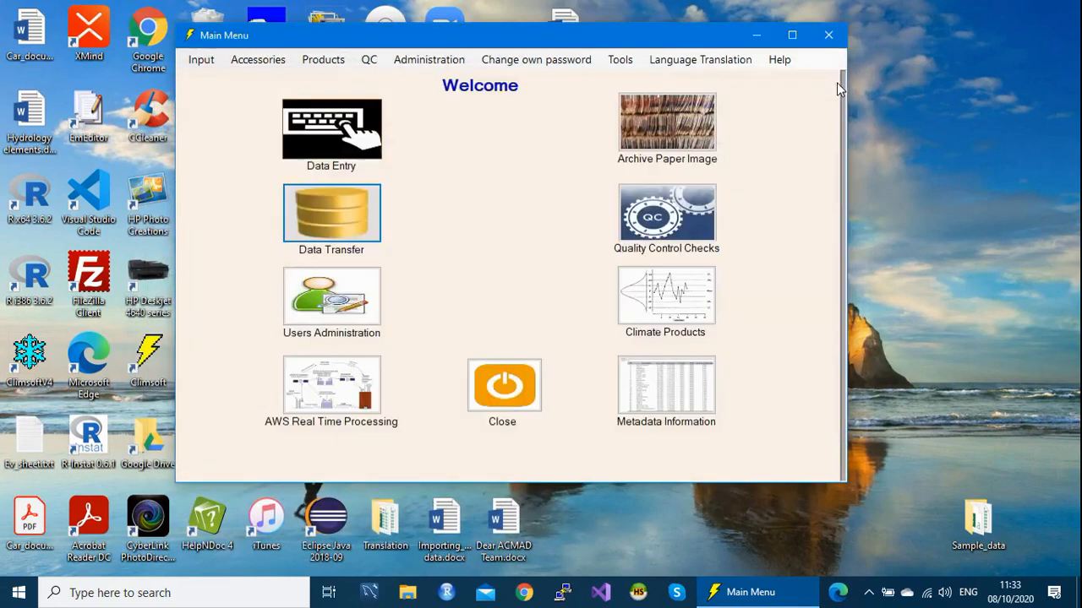
left_click(421, 64)
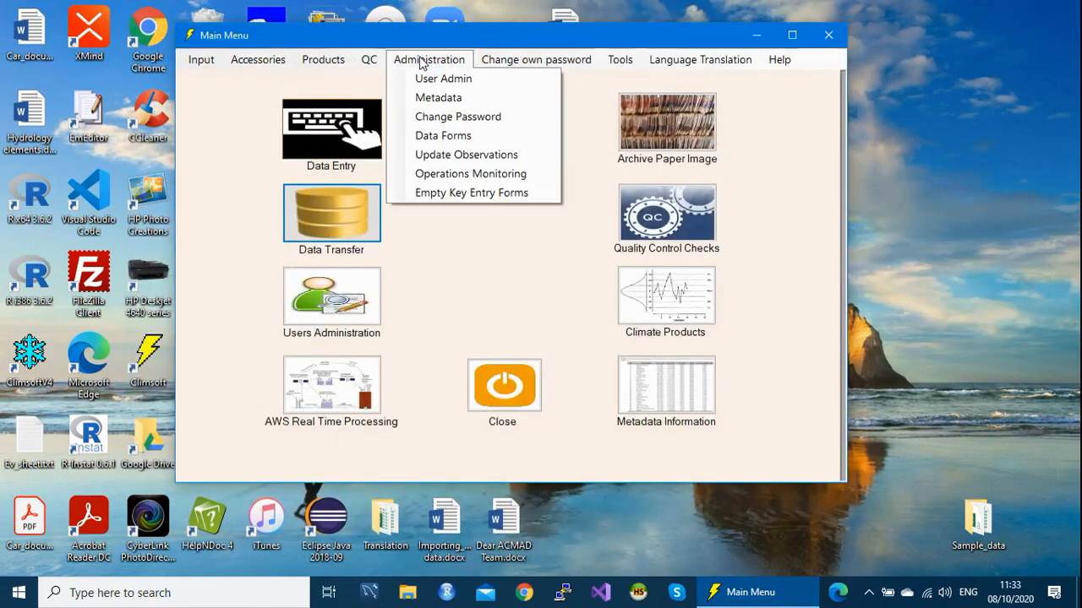
left_click(463, 161)
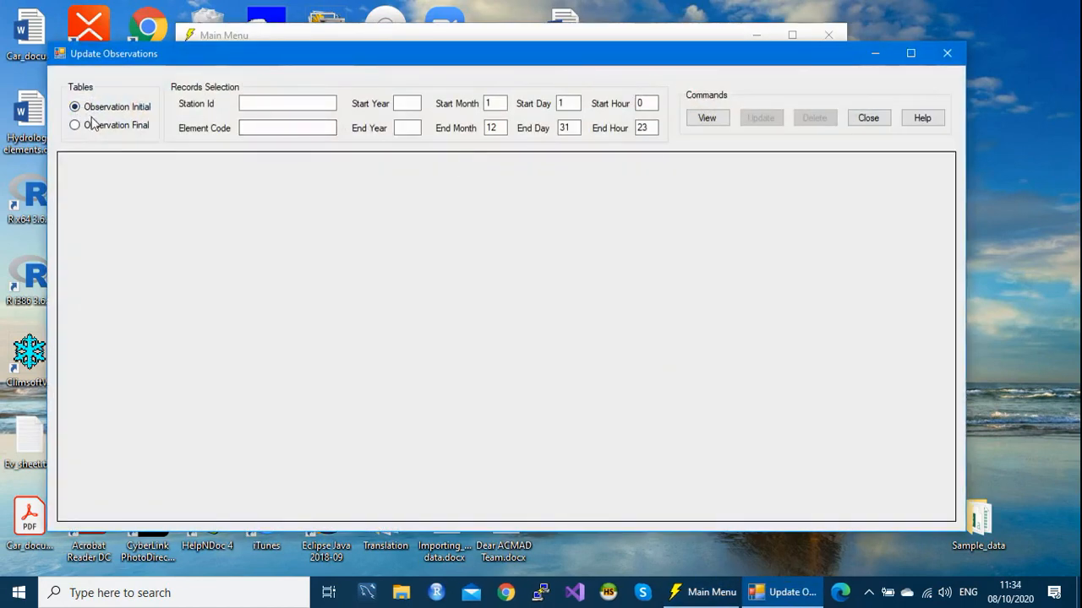
View the Observation Initial records for station 10101100 and element code 101, from start year 2017 to end year 2017.
left_click(277, 99)
type("10101100")
left_click(278, 128)
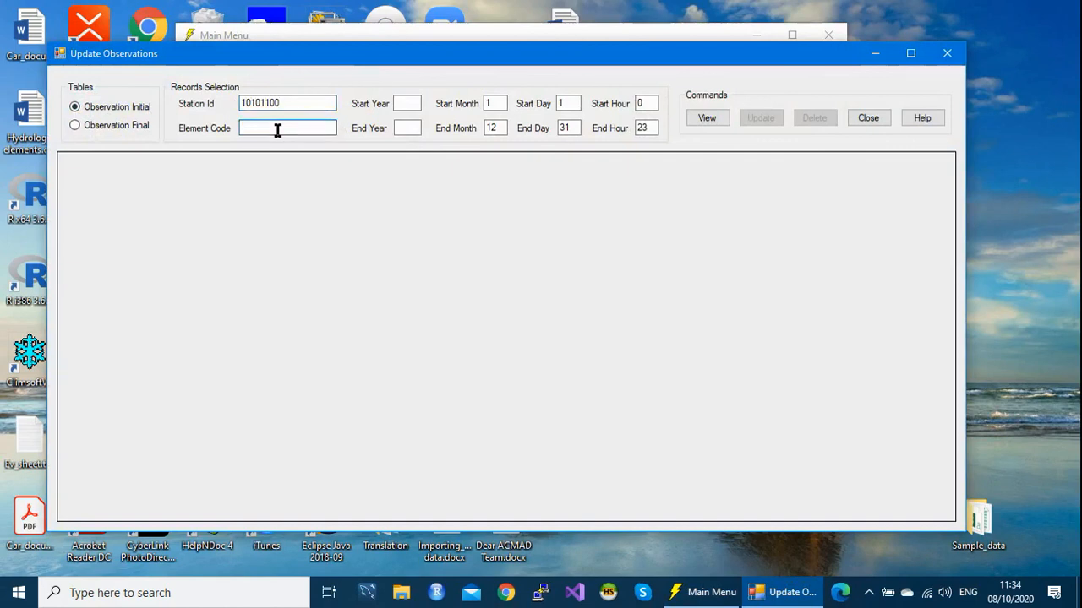
type("101")
left_click(407, 101)
type("2017")
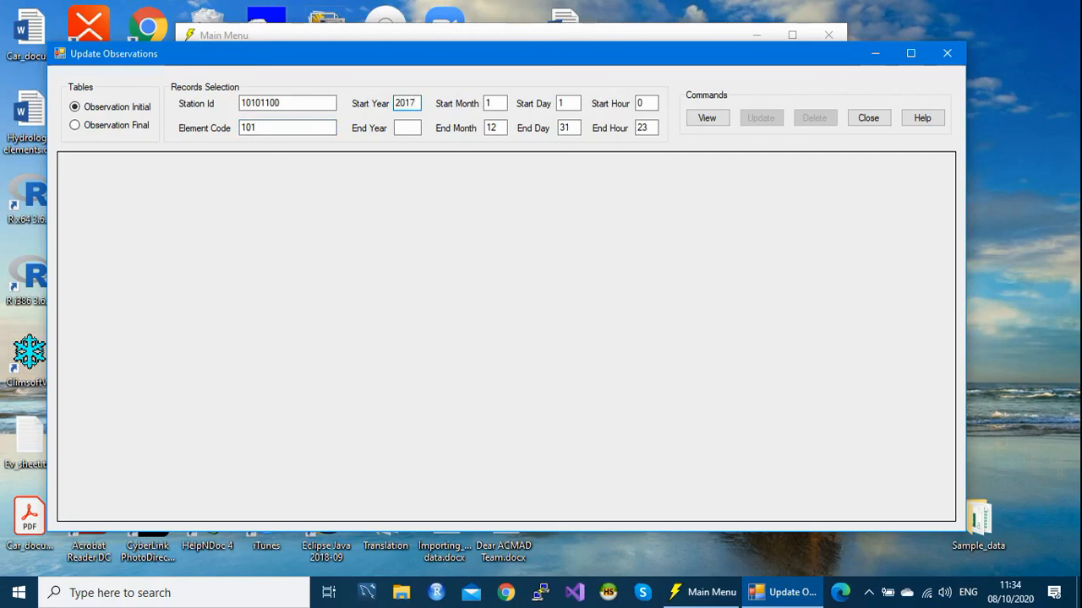
left_click(407, 124)
type("2017")
left_click(708, 119)
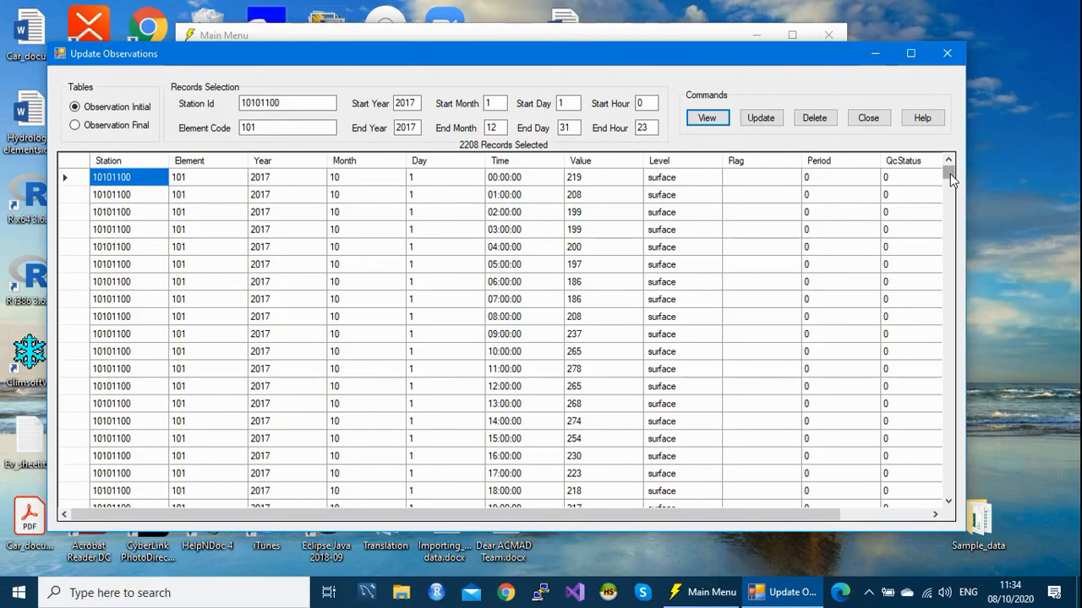
Examine the imported hourly records and their unscaled values, and close the Update Observations form.
left_click_drag(950, 178, 966, 326)
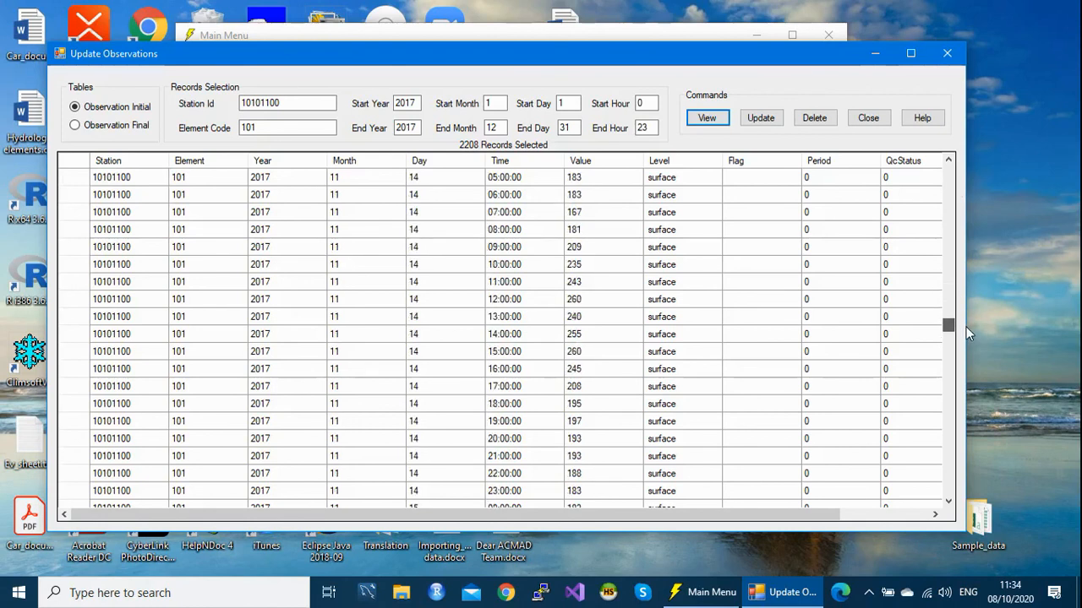
left_click_drag(965, 327, 957, 178)
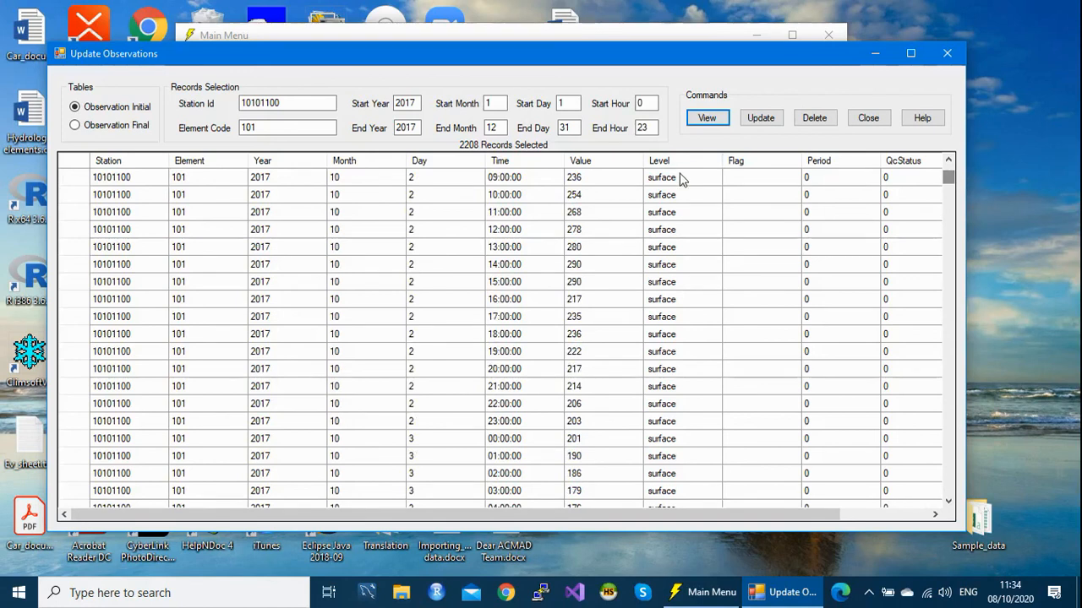
left_click(609, 178)
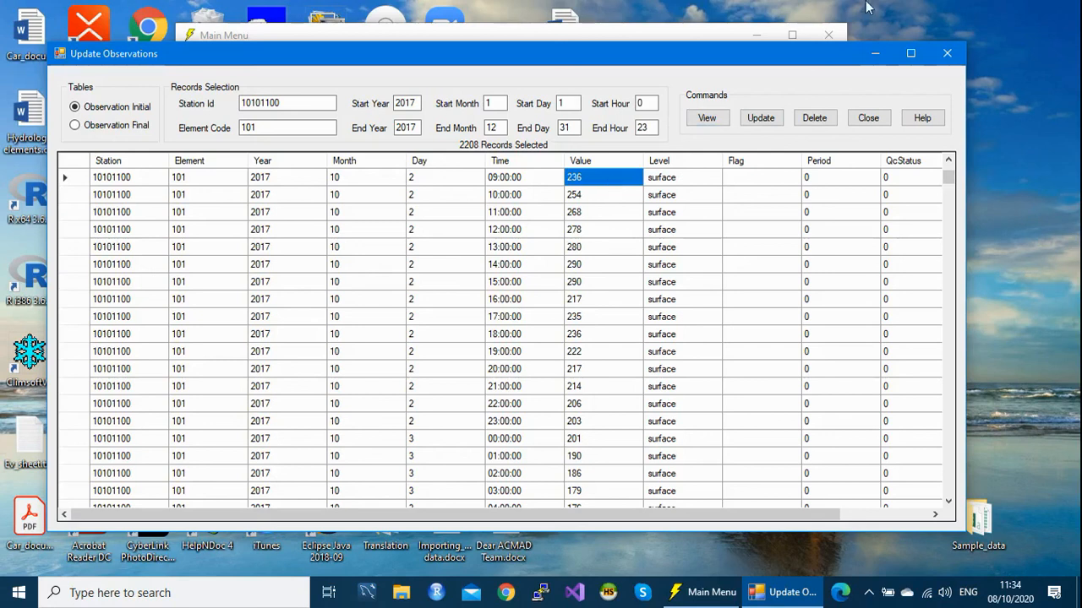
left_click(953, 61)
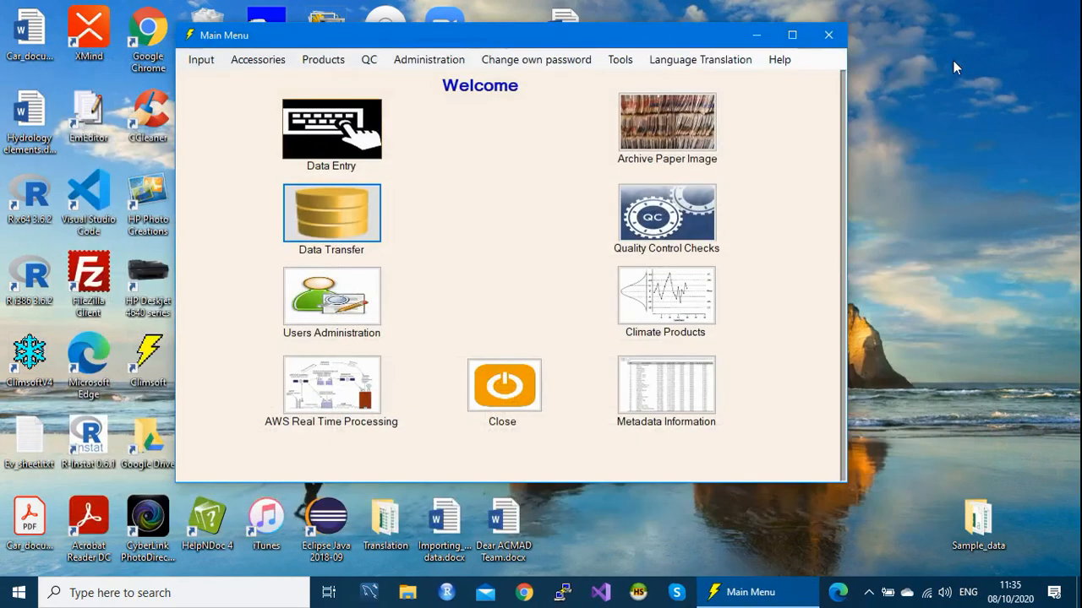